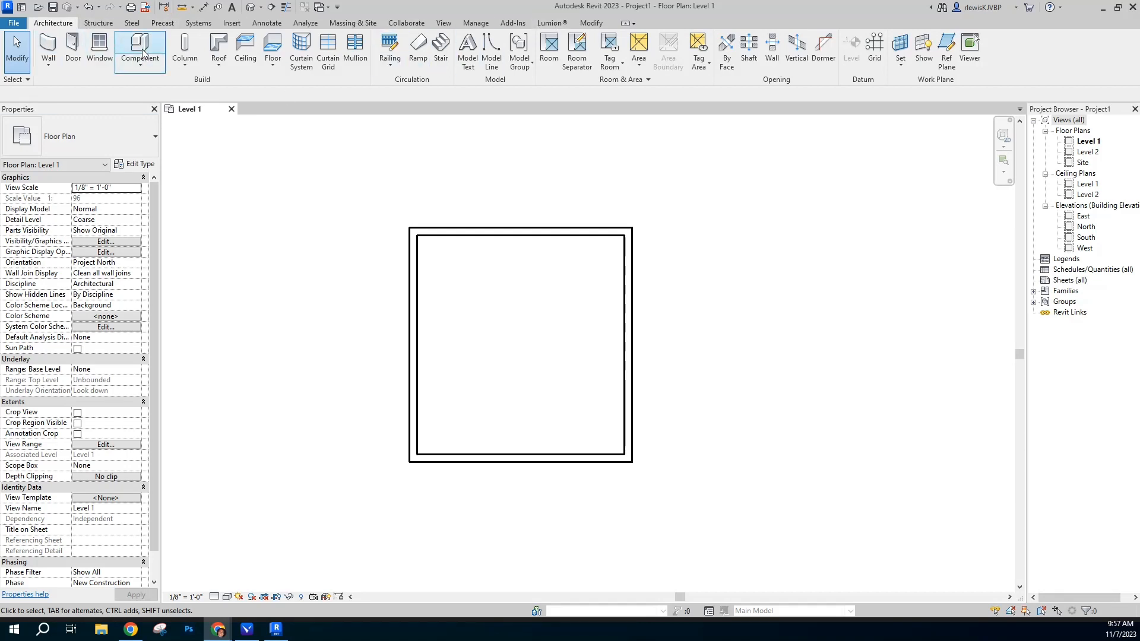
# Step: Load the Bed-Box family from the Furniture > Beds folder of the English-Imperial library as a component
pyautogui.click(140, 47)
pyautogui.click(504, 62)
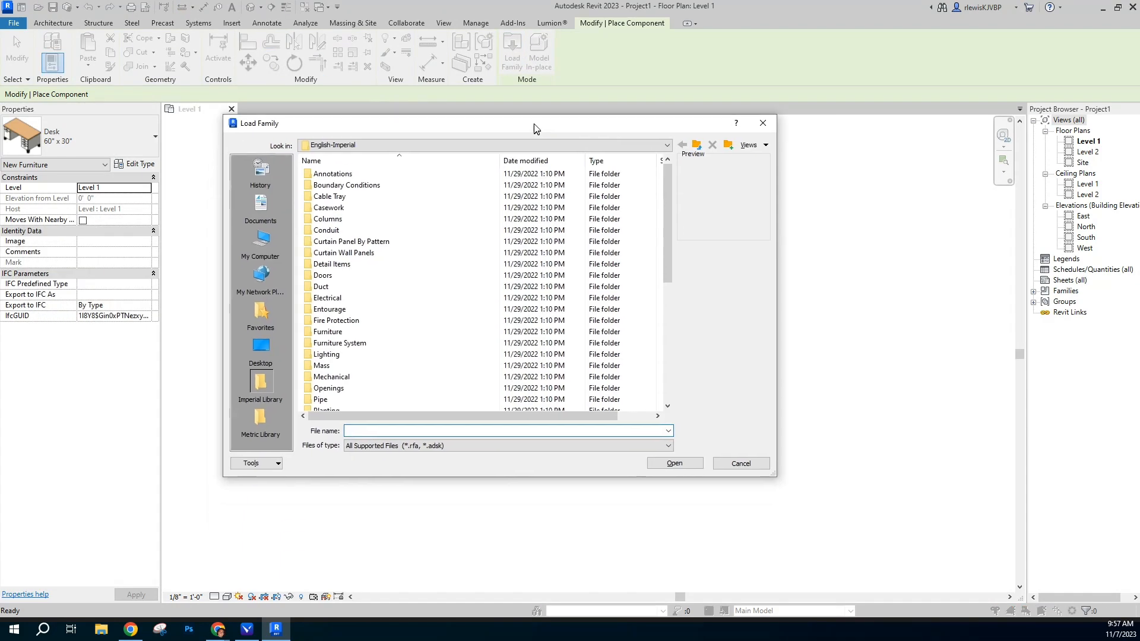
pyautogui.doubleClick(347, 334)
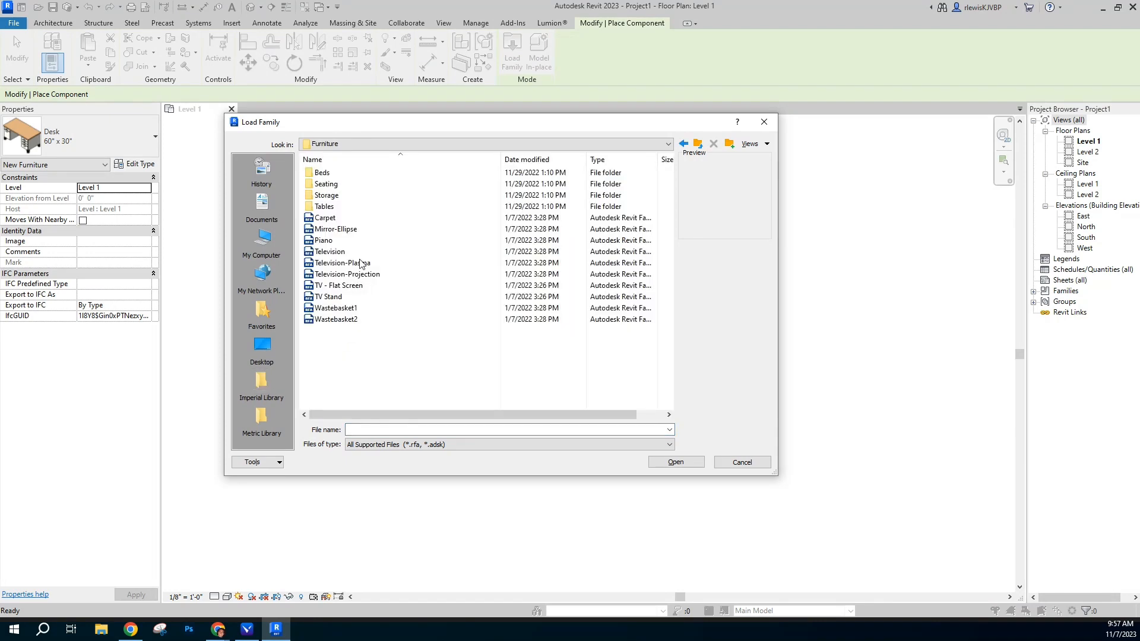
pyautogui.doubleClick(338, 173)
pyautogui.click(341, 175)
pyautogui.doubleClick(341, 175)
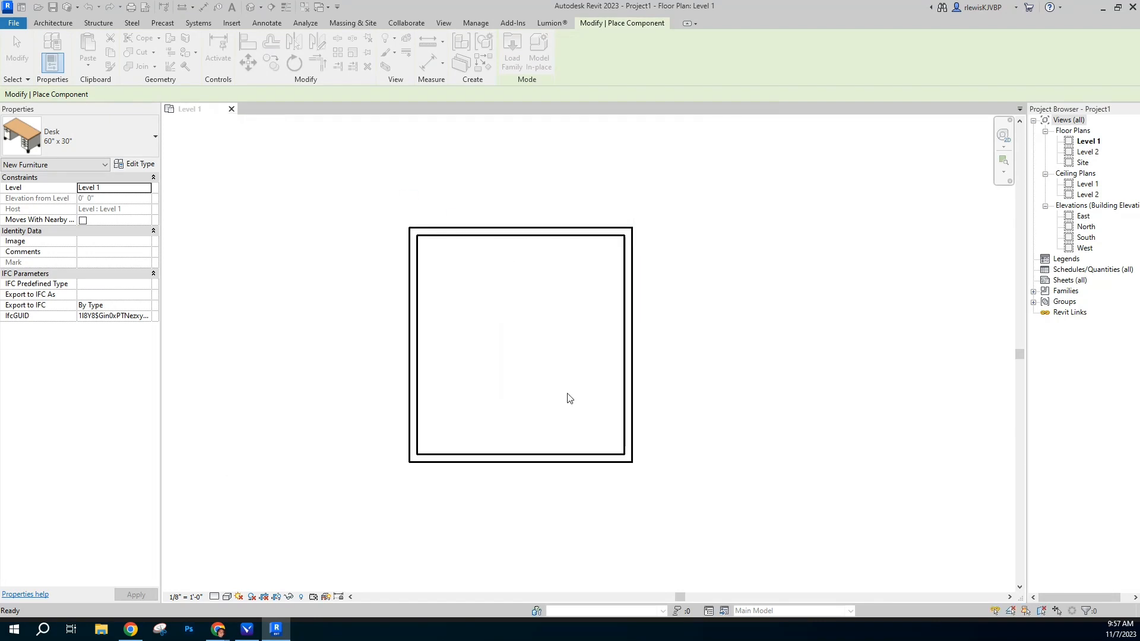
# Step: Place one Double 53" x 74" bed inside the room near the upper wall, 6'-6" from the right wall
pyautogui.click(509, 268)
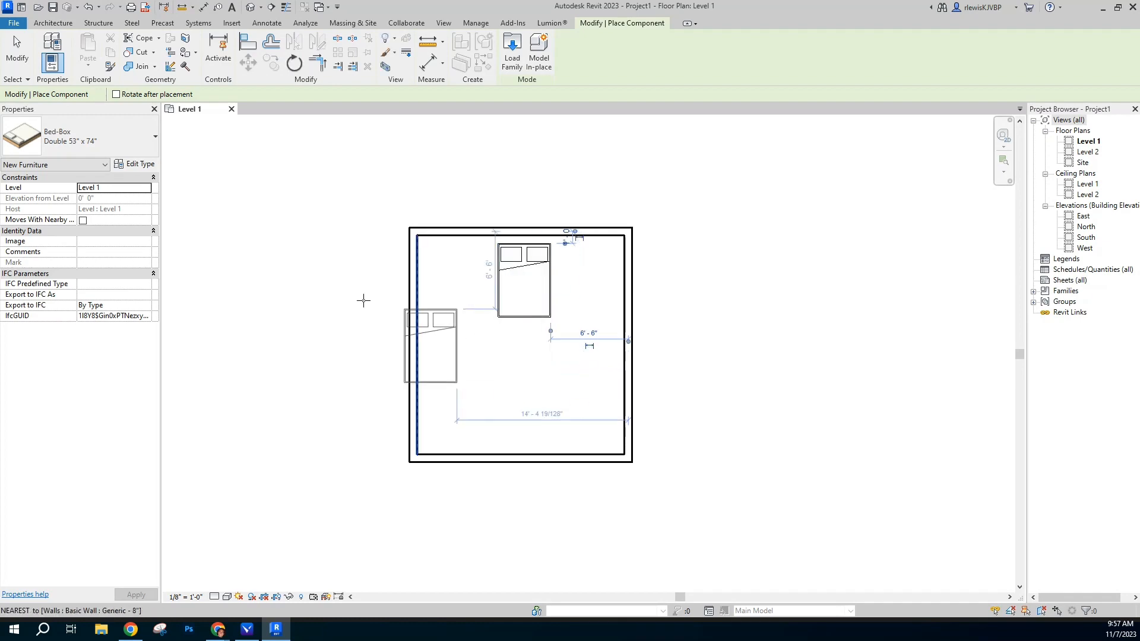
pyautogui.press('Escape')
pyautogui.press('Escape')
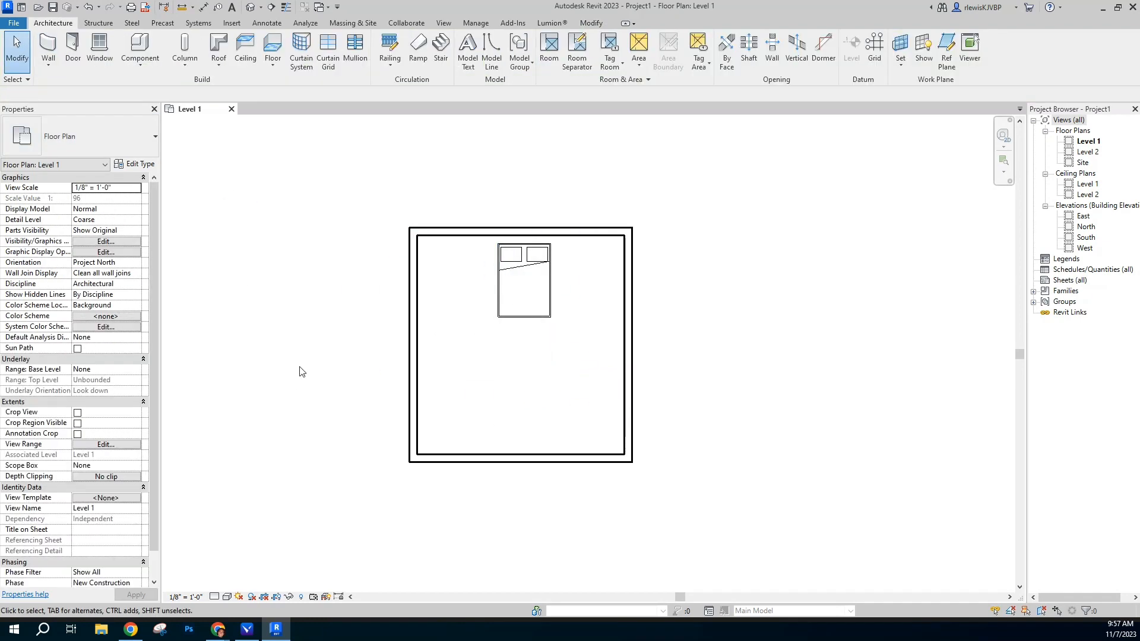
# Step: Move the bed up against the inner face of the upper wall, shifting it slightly left toward the room's middle
pyautogui.click(554, 457)
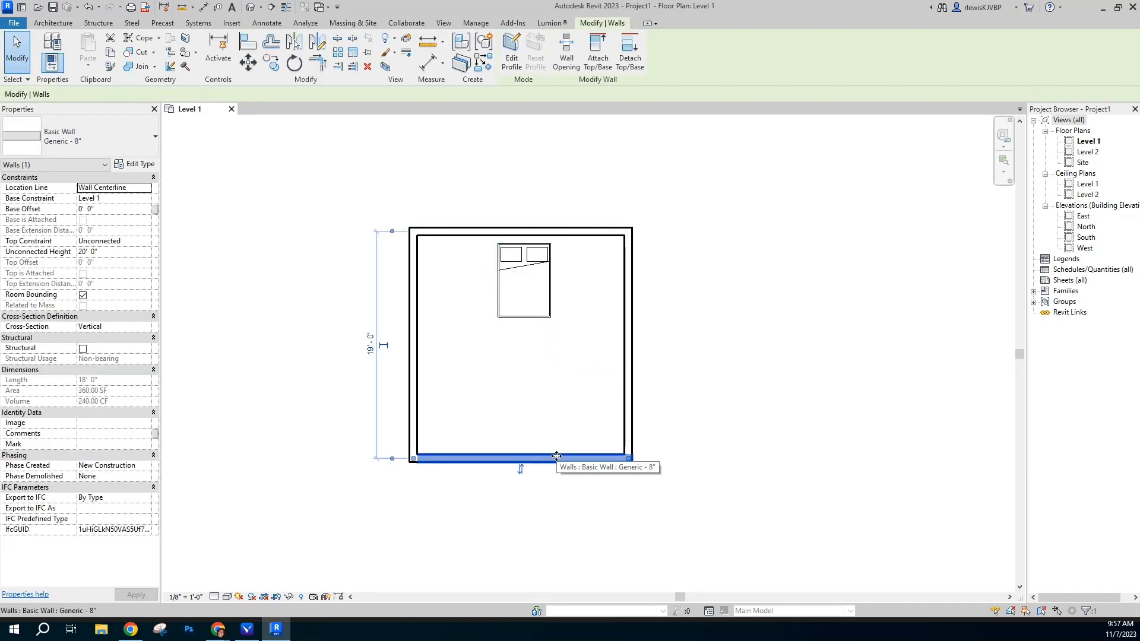
pyautogui.click(663, 424)
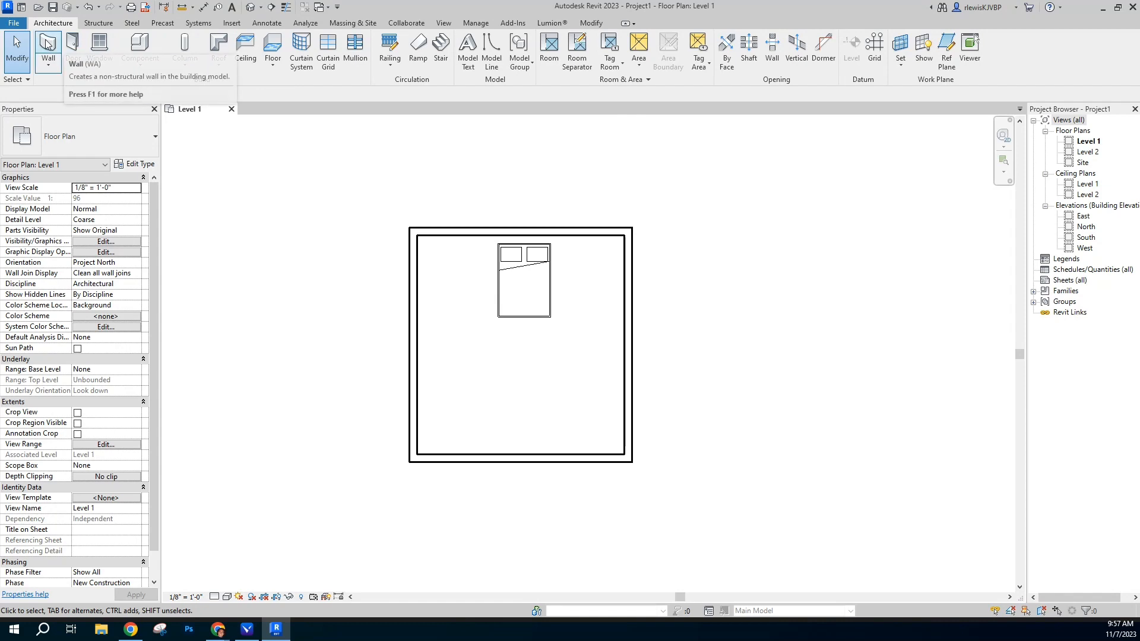
pyautogui.moveTo(525, 319)
pyautogui.mouseDown()
pyautogui.moveTo(501, 315)
pyautogui.moveTo(512, 305)
pyautogui.mouseUp()
pyautogui.click(484, 376)
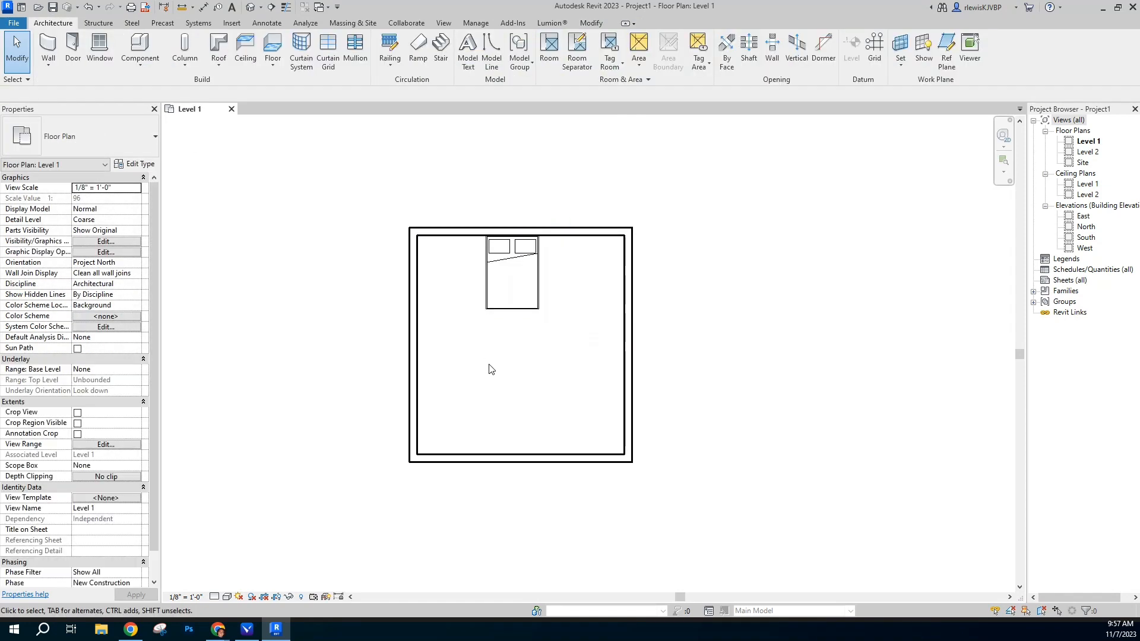
# Step: Draw Generic - 8" walls from the left wall, 8' above its lower corner: 6' left, 18' down, 15' right, and up to the bottom wall
pyautogui.scroll(1, 497, 335)
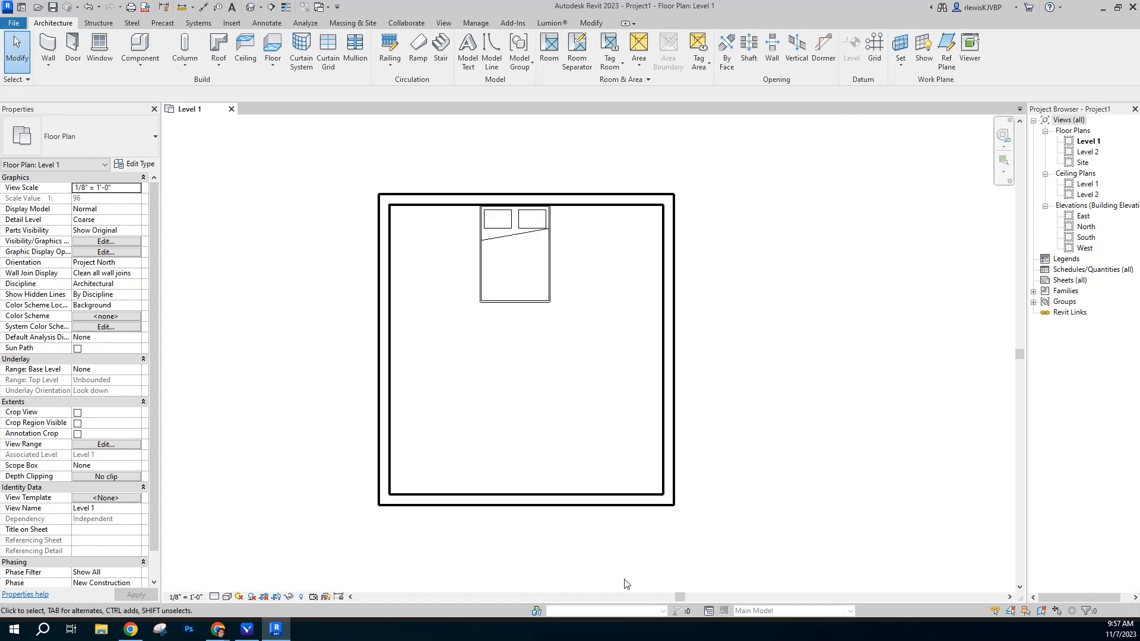
pyautogui.click(49, 64)
pyautogui.click(68, 82)
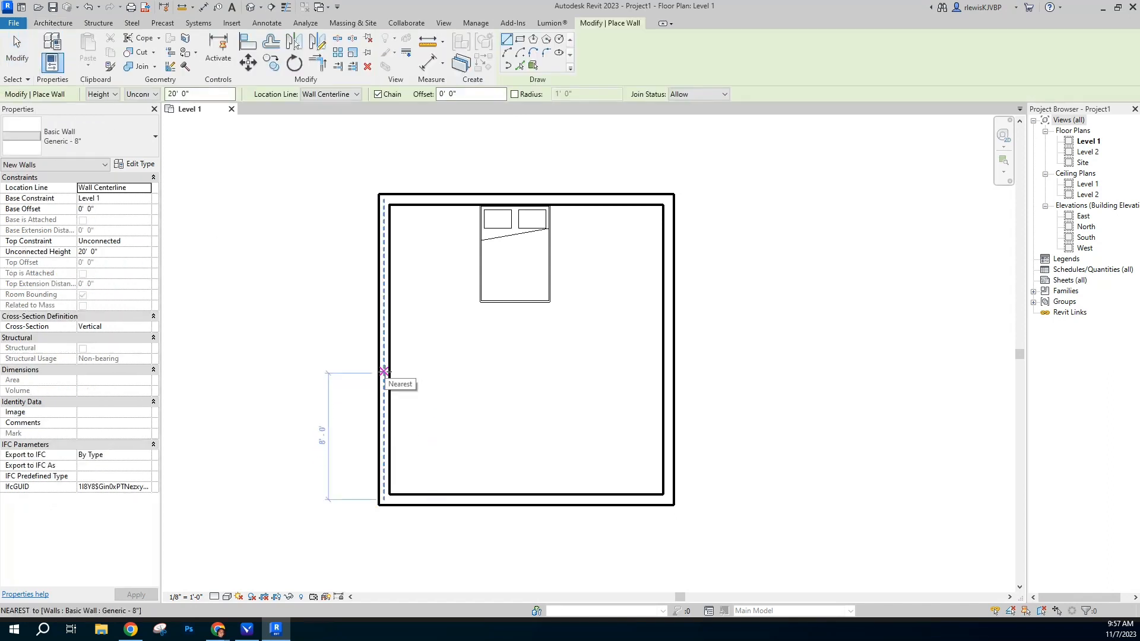
pyautogui.click(384, 372)
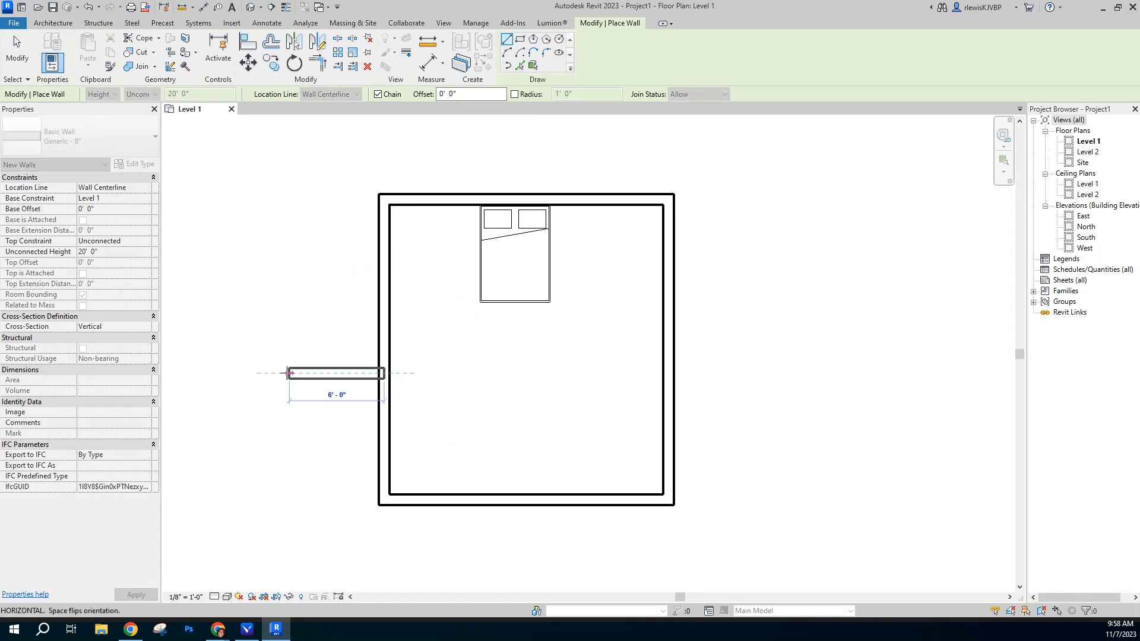
pyautogui.click(289, 373)
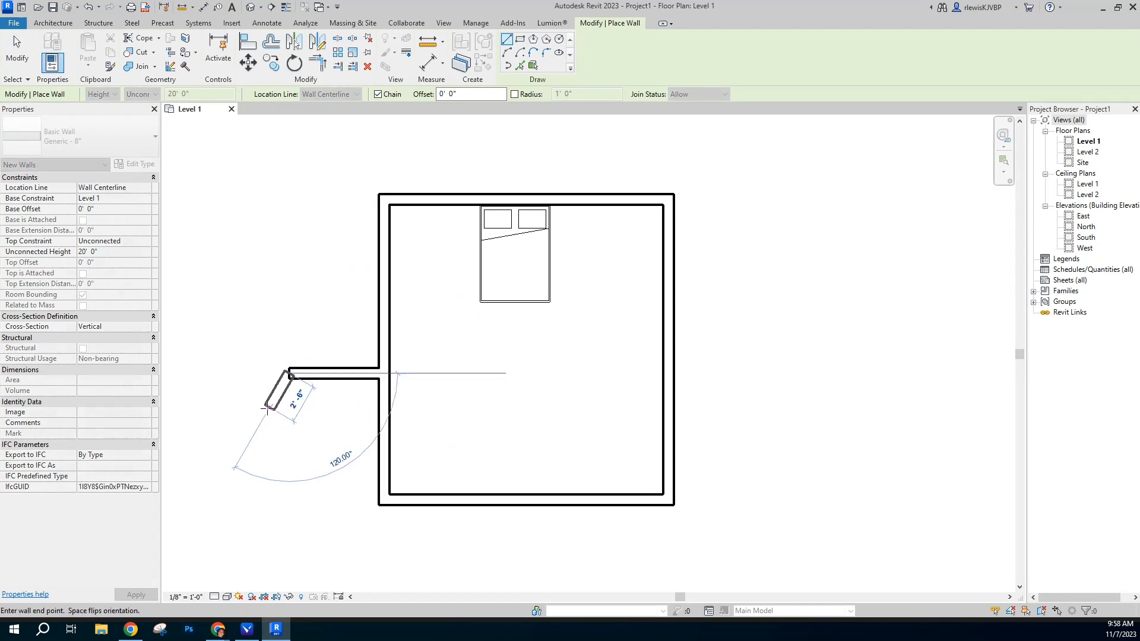
pyautogui.scroll(-1, 265, 344)
pyautogui.scroll(-1, 266, 344)
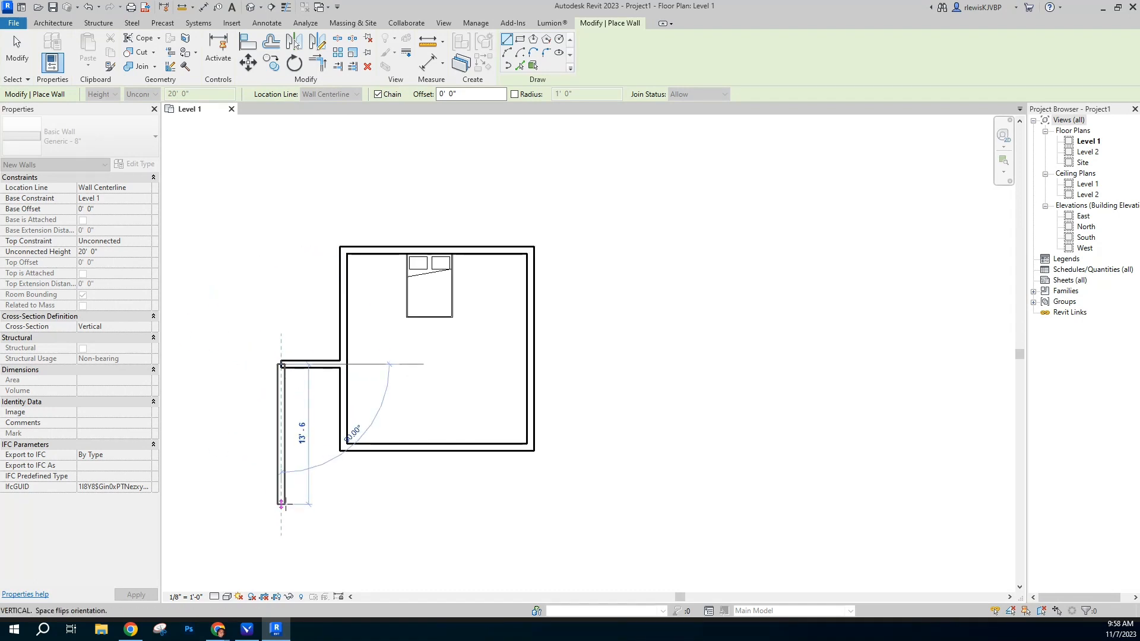
pyautogui.scroll(-1, 281, 505)
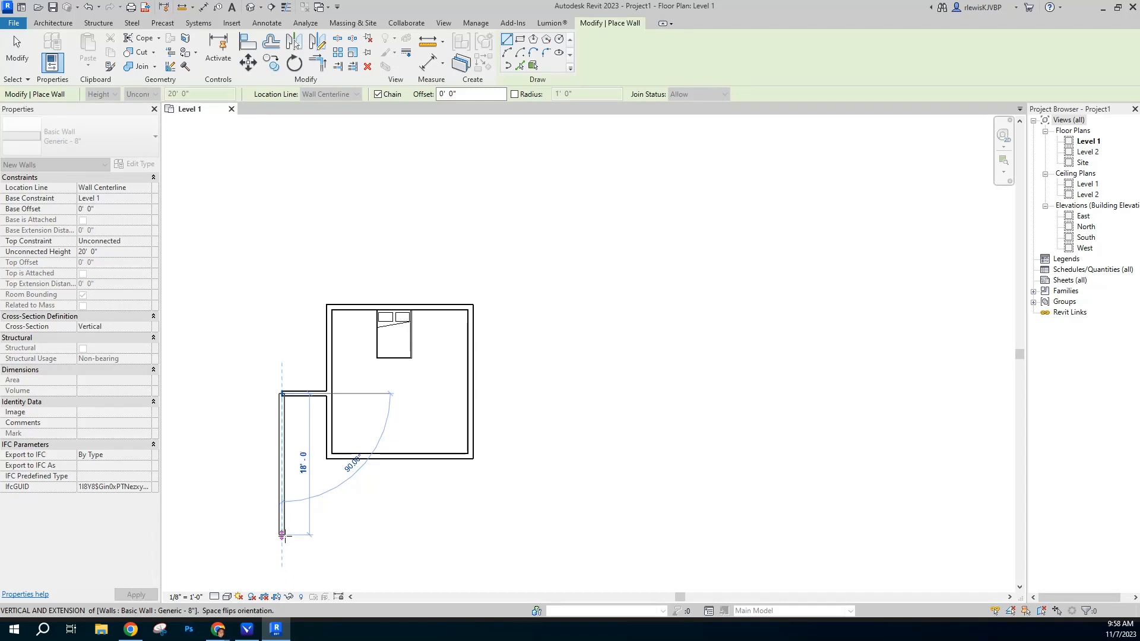
pyautogui.click(283, 535)
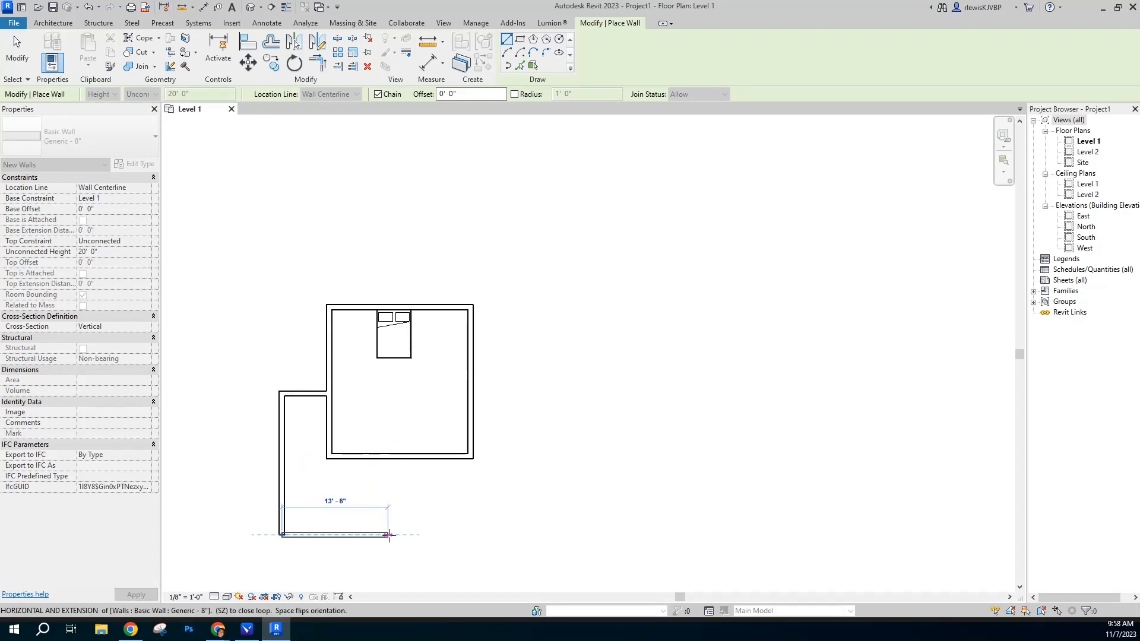
pyautogui.click(399, 535)
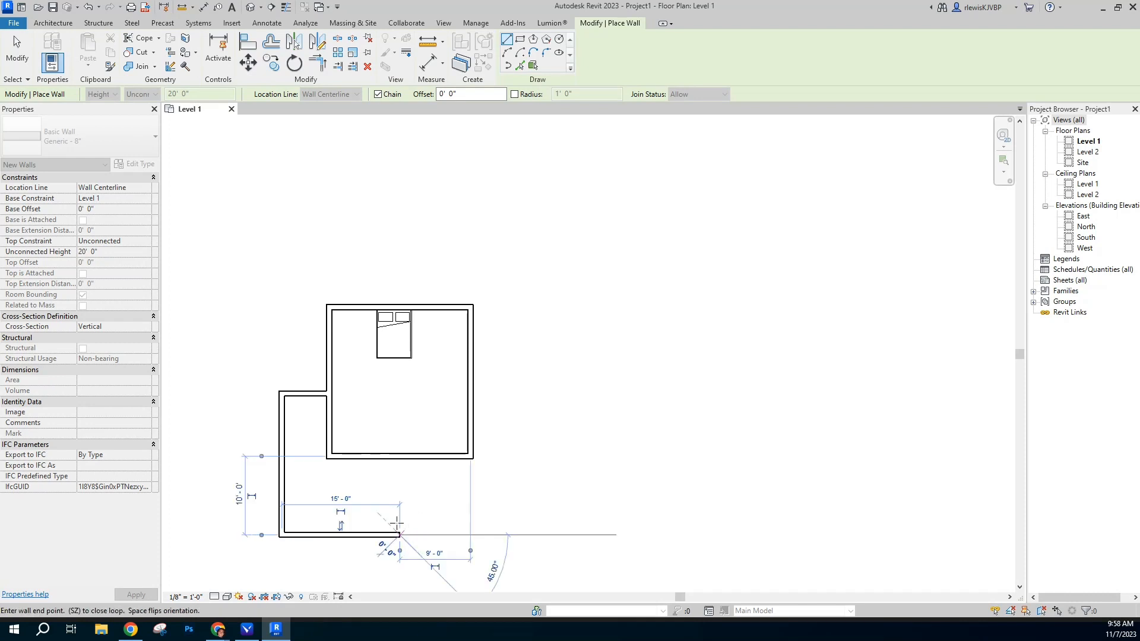
pyautogui.click(399, 456)
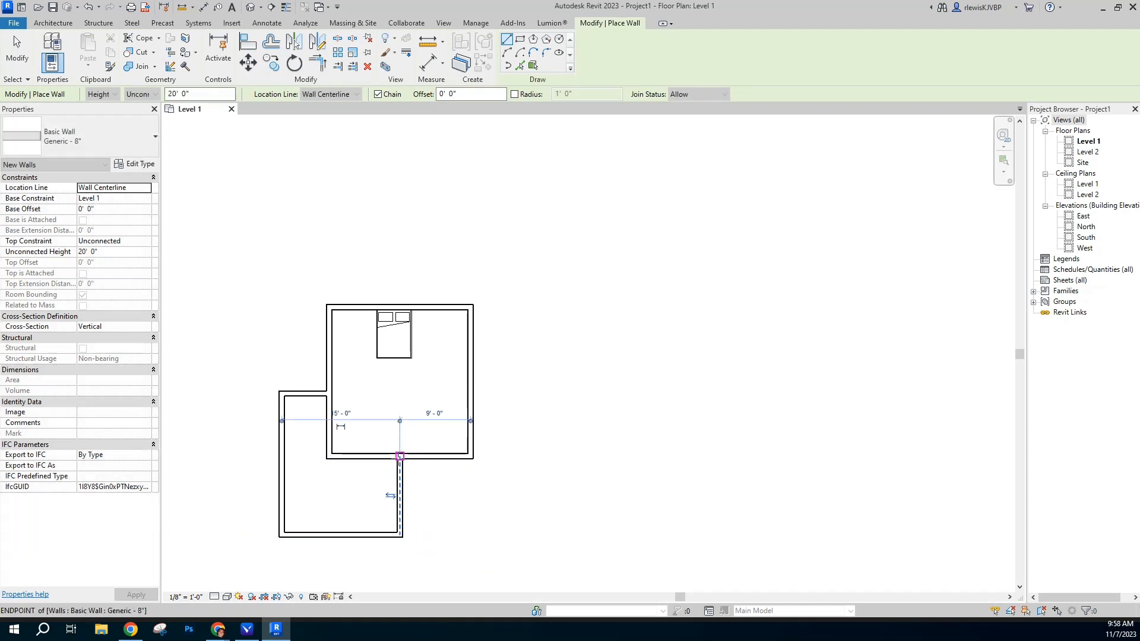
pyautogui.click(18, 53)
# Step: Place a Single-Flush 30" x 80" door in the bedroom's left wall near the side room's upper corner, swinging into the side room
pyautogui.scroll(2, 326, 563)
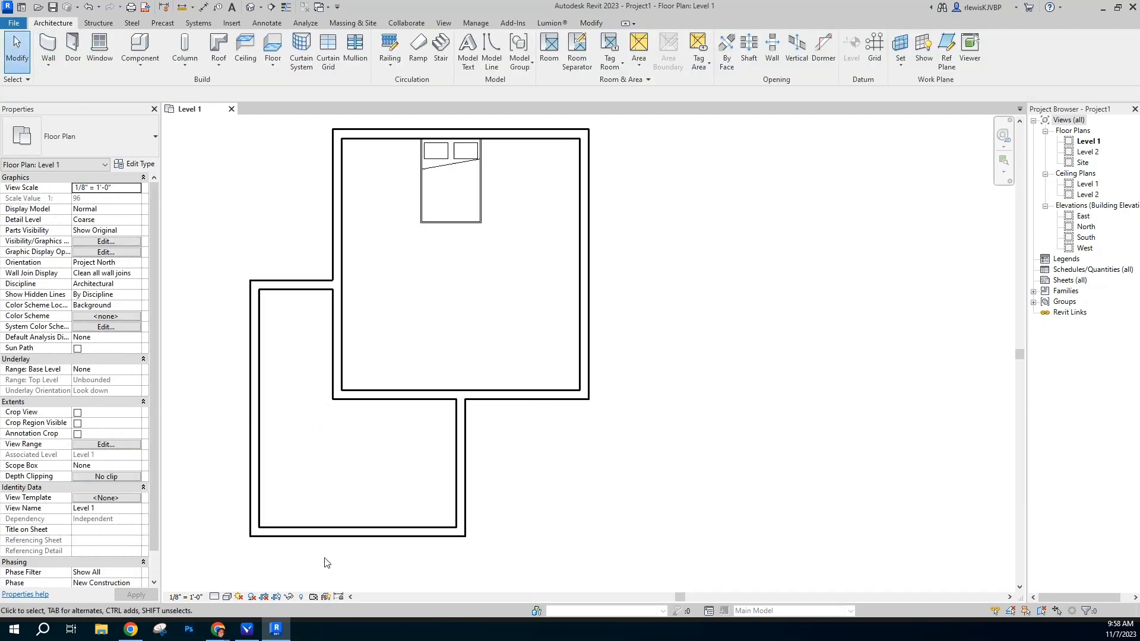
pyautogui.click(73, 56)
pyautogui.click(91, 125)
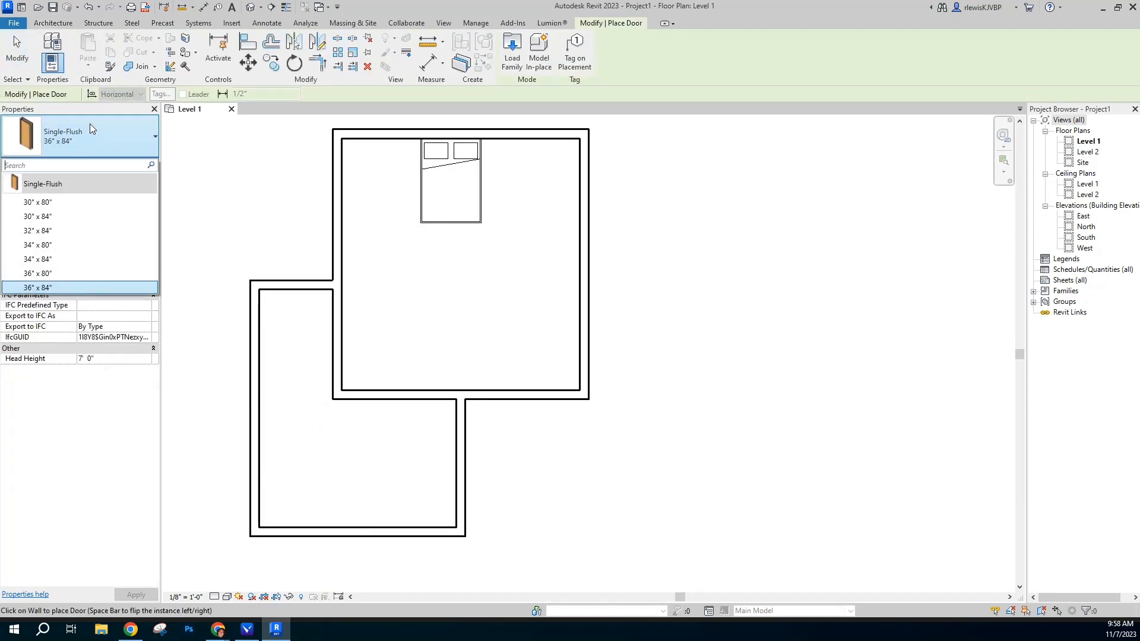
pyautogui.click(85, 205)
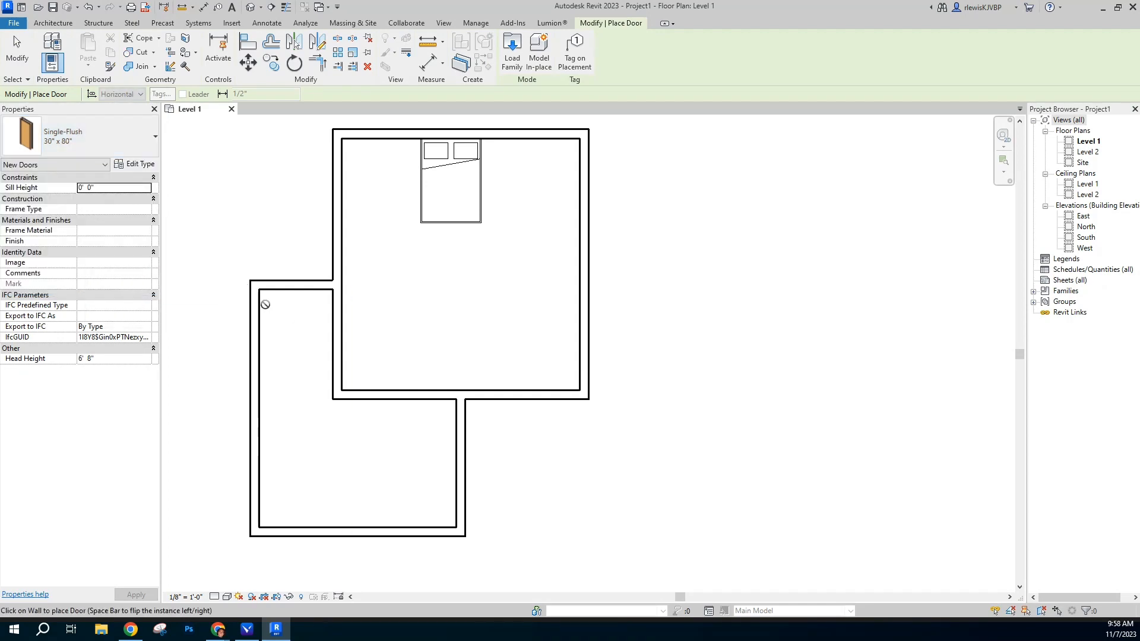
pyautogui.click(332, 313)
pyautogui.press('Escape')
pyautogui.press('Escape')
# Step: Add the model text "Master Bedroom" on two lines inside the main room below the bed
pyautogui.scroll(1, 306, 426)
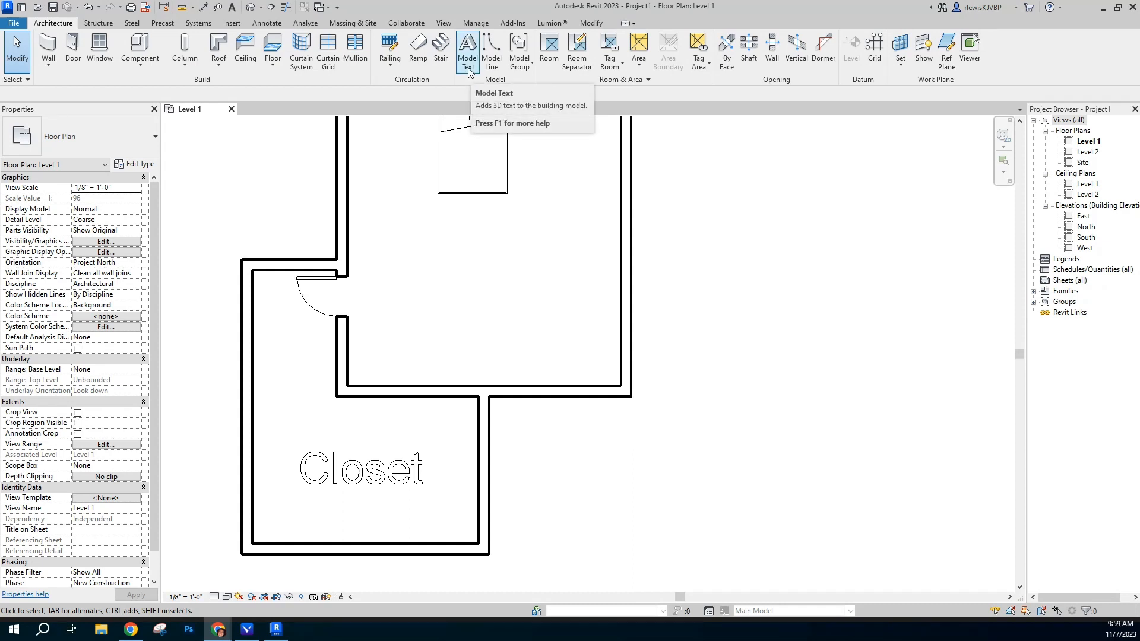
pyautogui.click(468, 59)
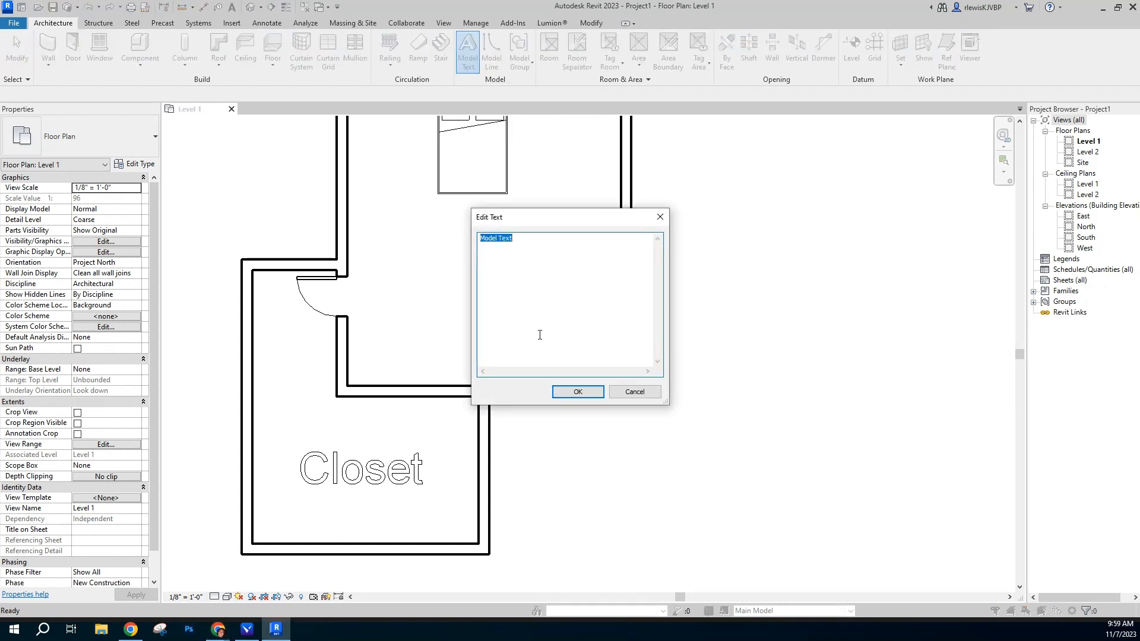
pyautogui.write('Bedroom')
pyautogui.click(585, 391)
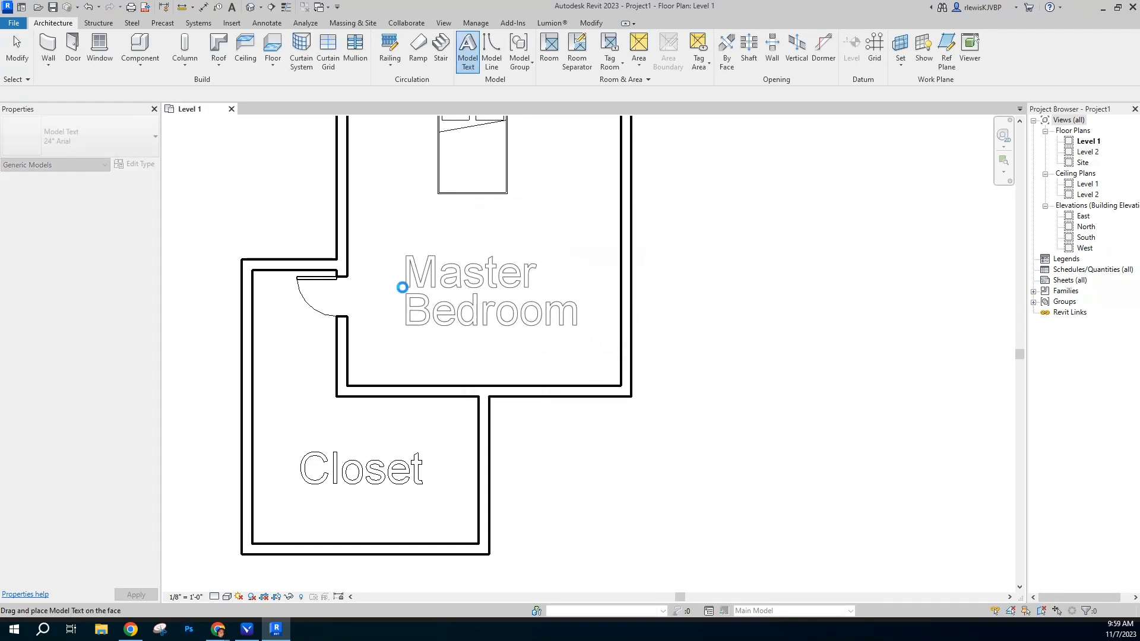
pyautogui.click(400, 288)
# Step: Draw walls from the bedroom's right wall in line with the closet's top wall: about 10' right, 18' down, and left to the closet's lower-right corner
pyautogui.scroll(-2, 450, 456)
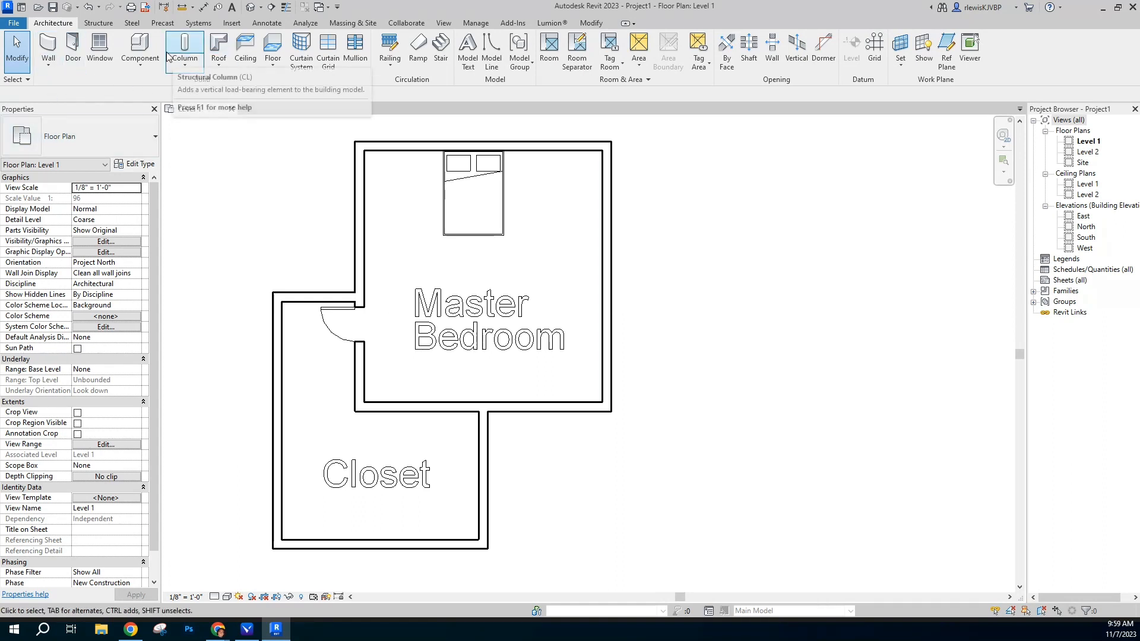
pyautogui.click(54, 47)
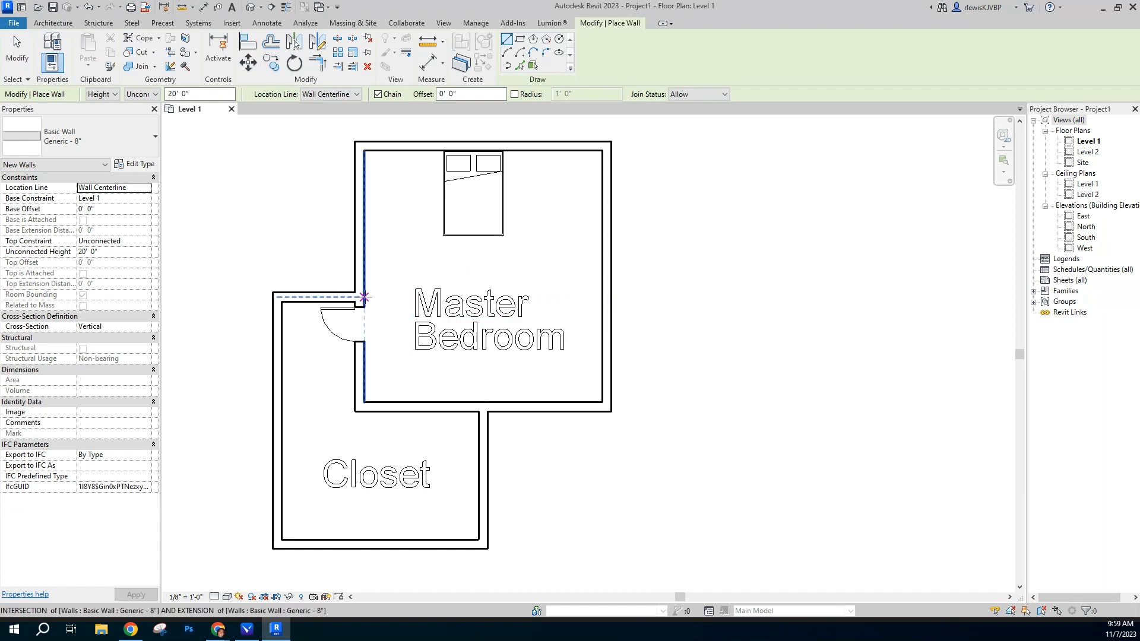
pyautogui.click(607, 297)
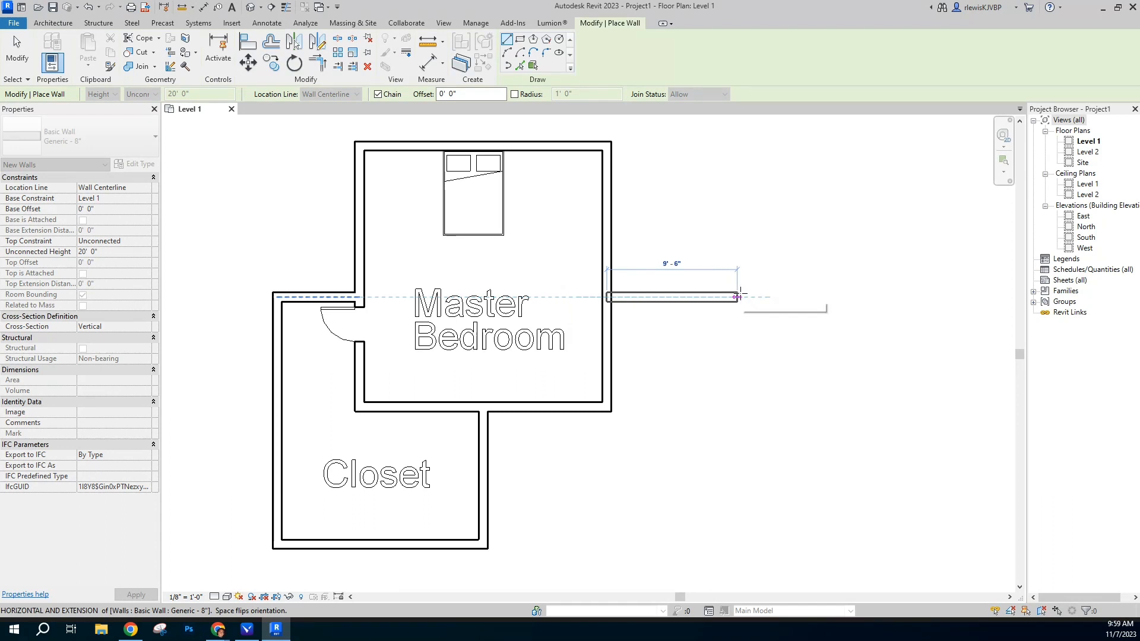
pyautogui.click(740, 296)
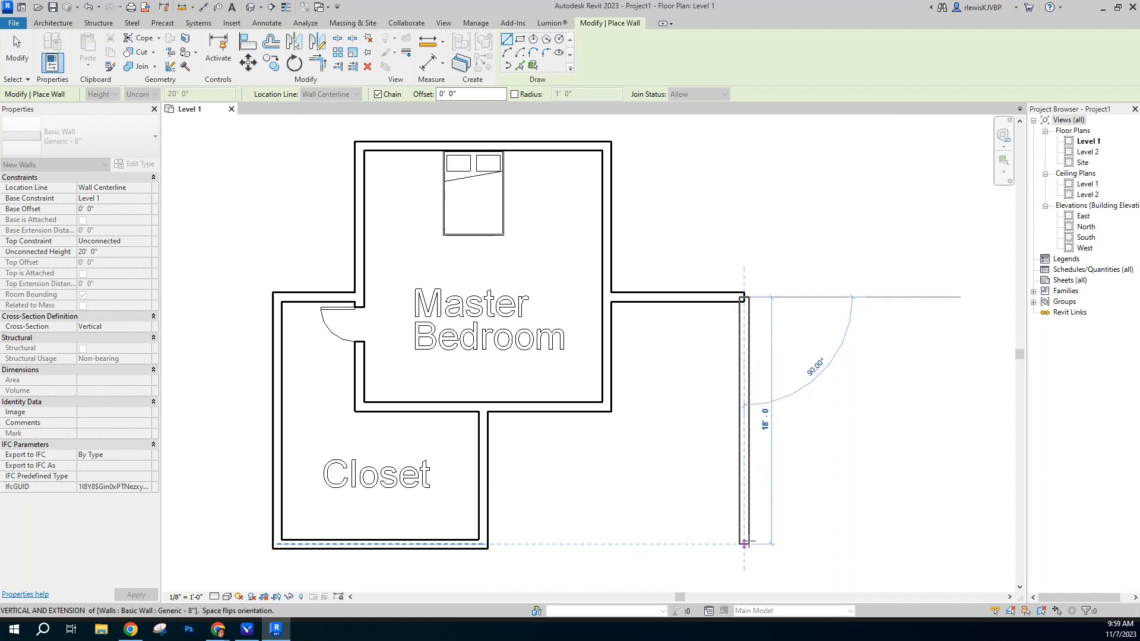
pyautogui.click(746, 543)
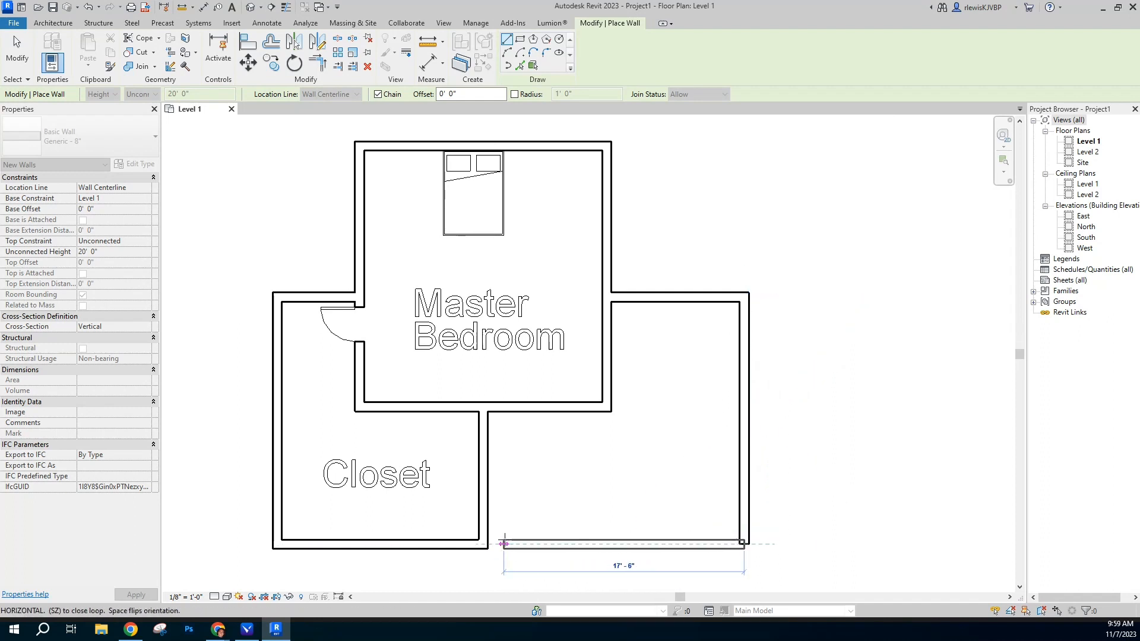
pyautogui.click(484, 543)
pyautogui.press('Escape')
pyautogui.press('Escape')
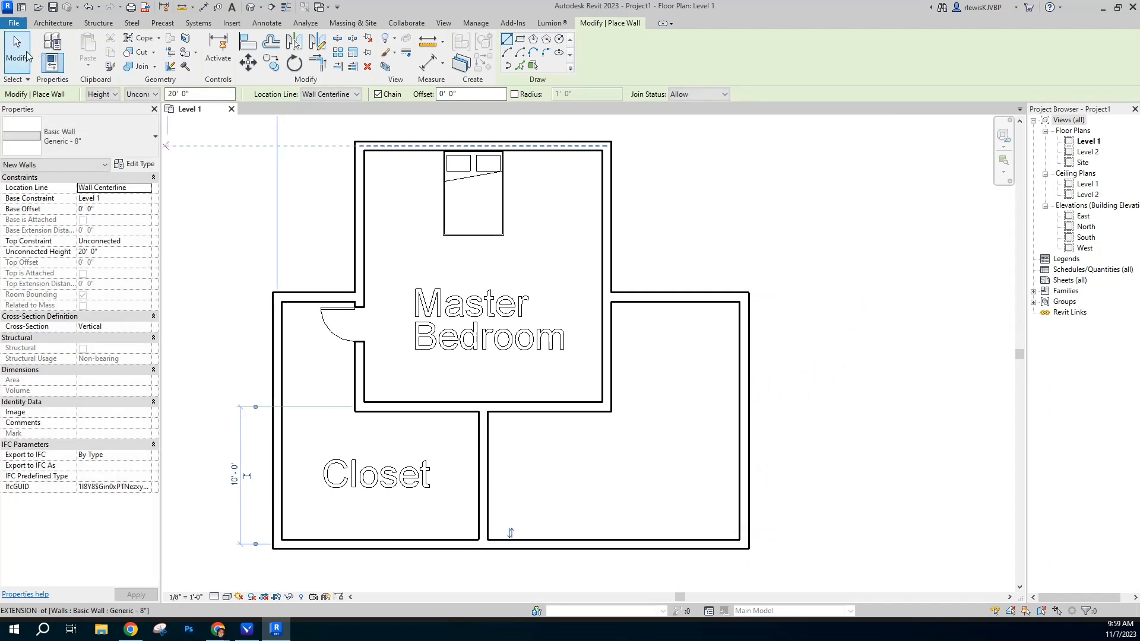
# Step: Place a Single-Flush 30" x 80" door in the bedroom's right wall, 1'-11" below the adjoining top wall, and flip its hinge to the upper side
pyautogui.scroll(2, 571, 434)
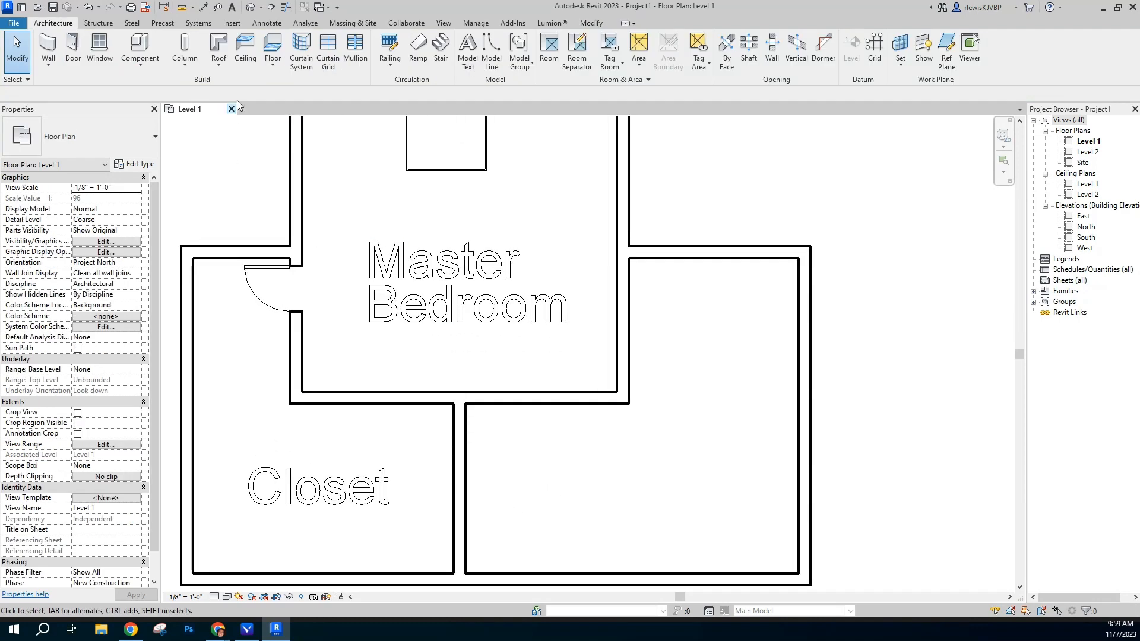
pyautogui.click(73, 48)
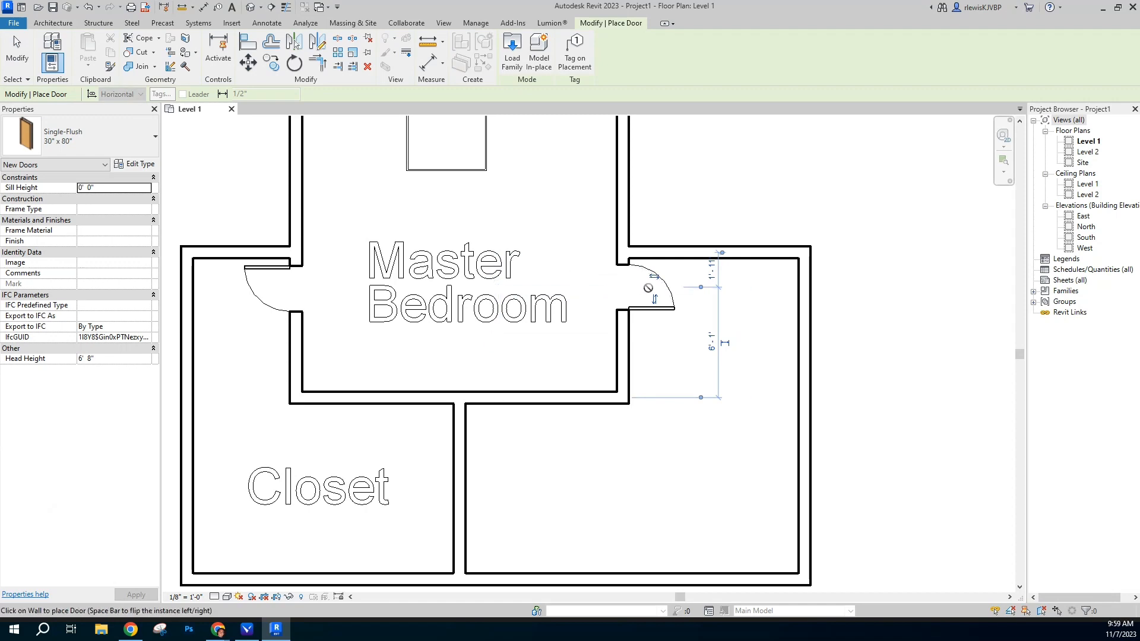
pyautogui.click(17, 50)
pyautogui.click(653, 308)
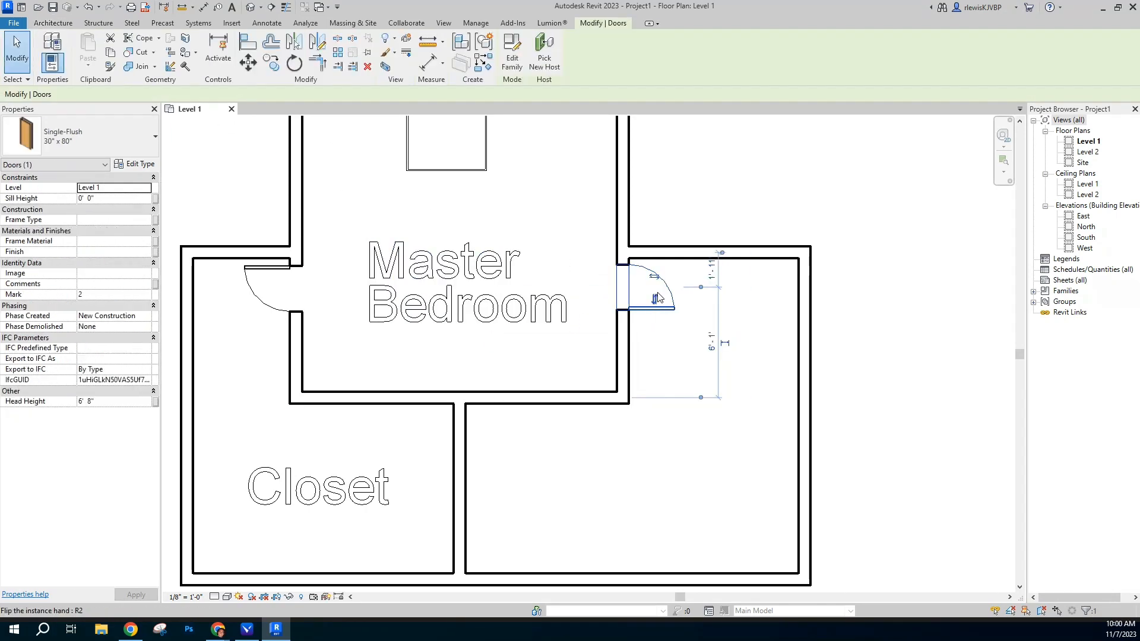
pyautogui.click(655, 297)
pyautogui.click(694, 396)
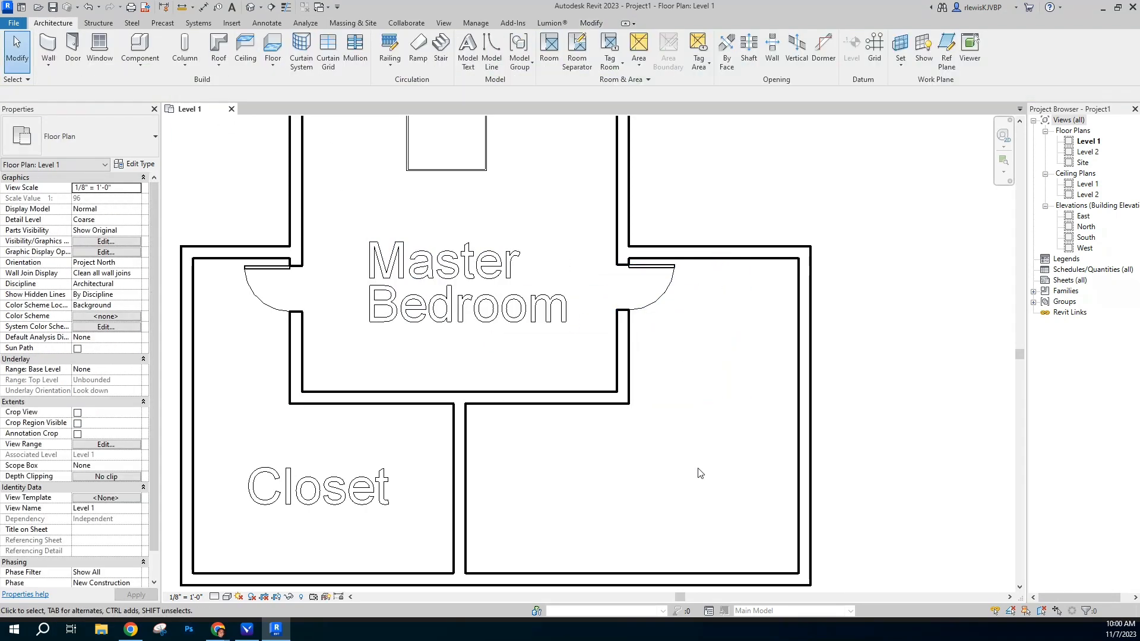
pyautogui.scroll(-2, 569, 281)
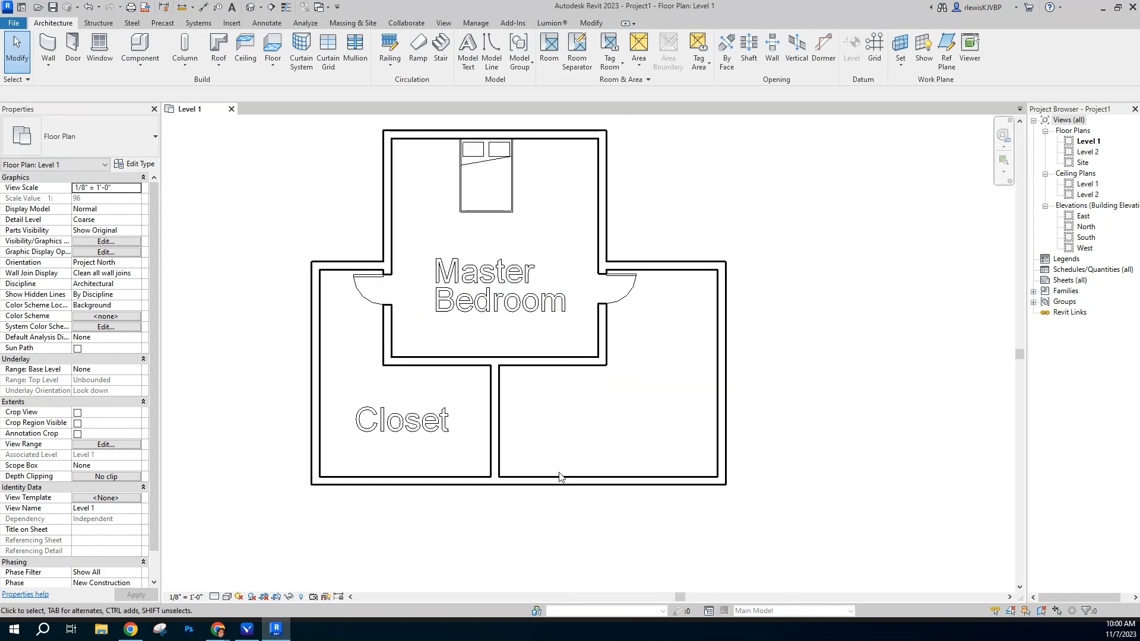
pyautogui.scroll(1, 576, 456)
pyautogui.scroll(2, 693, 281)
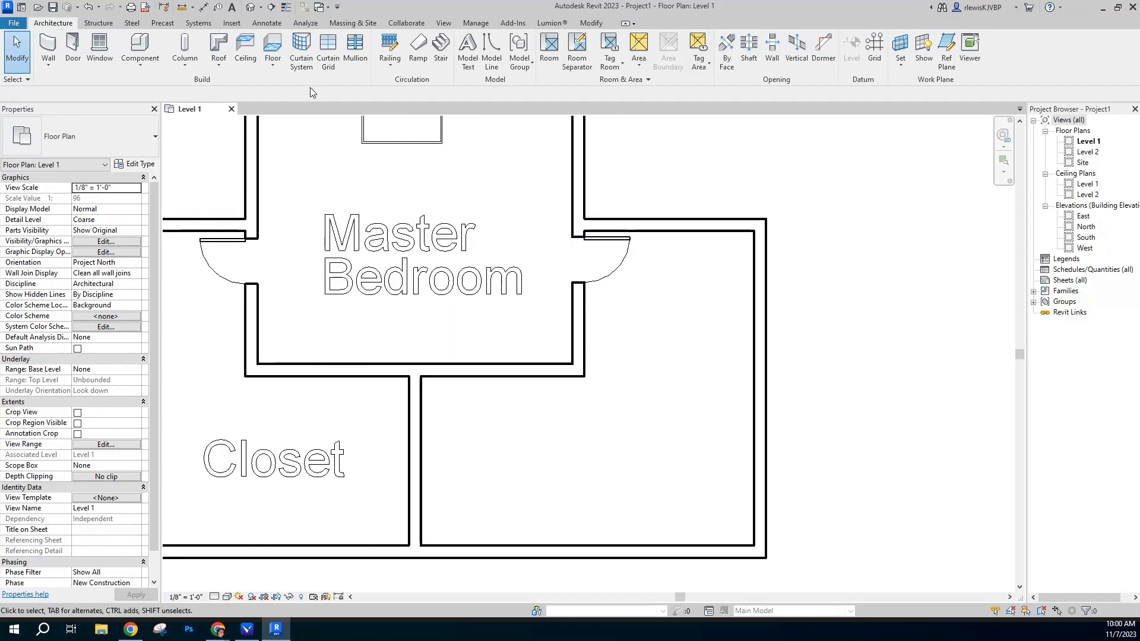
# Step: Add the model text "Bathroom" inside the lower part of the room to the right of the closet
pyautogui.click(466, 51)
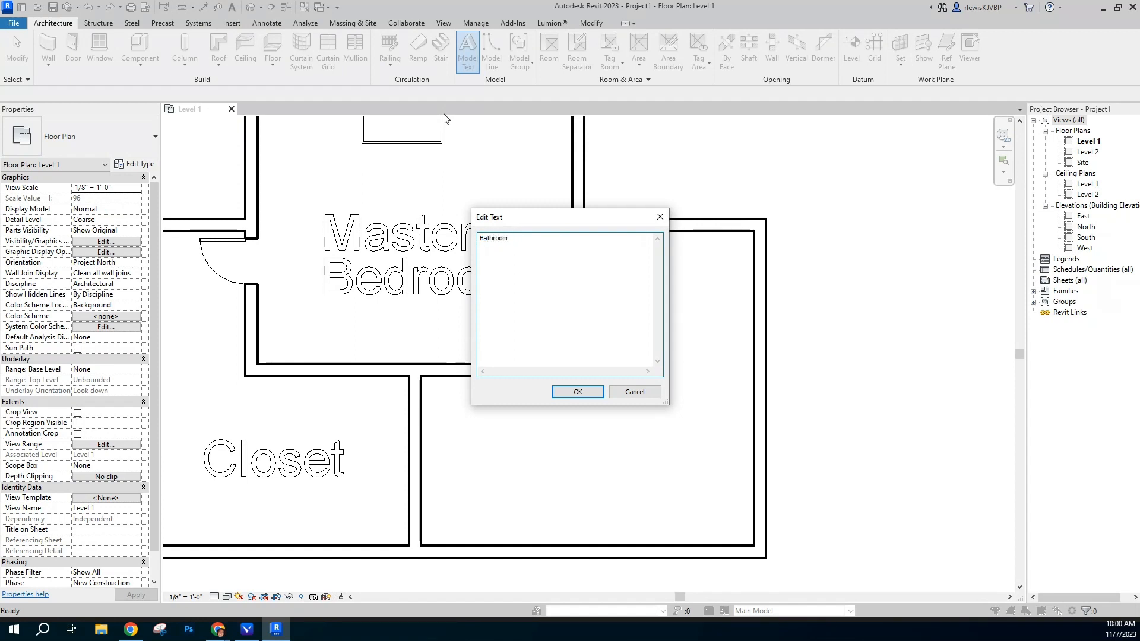
pyautogui.click(580, 392)
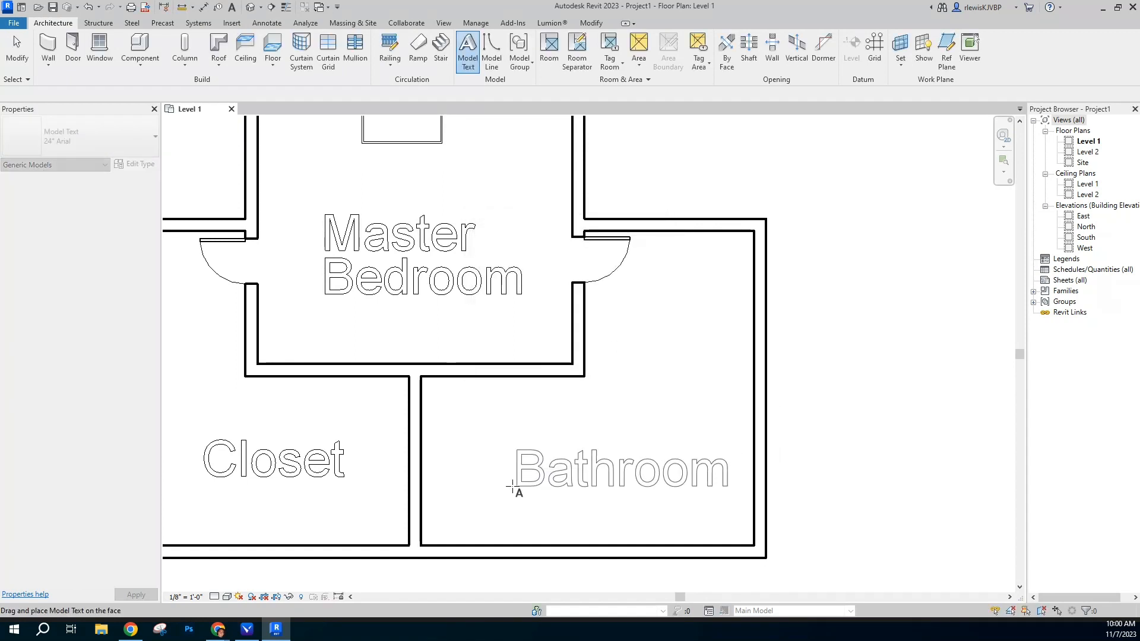
pyautogui.click(490, 480)
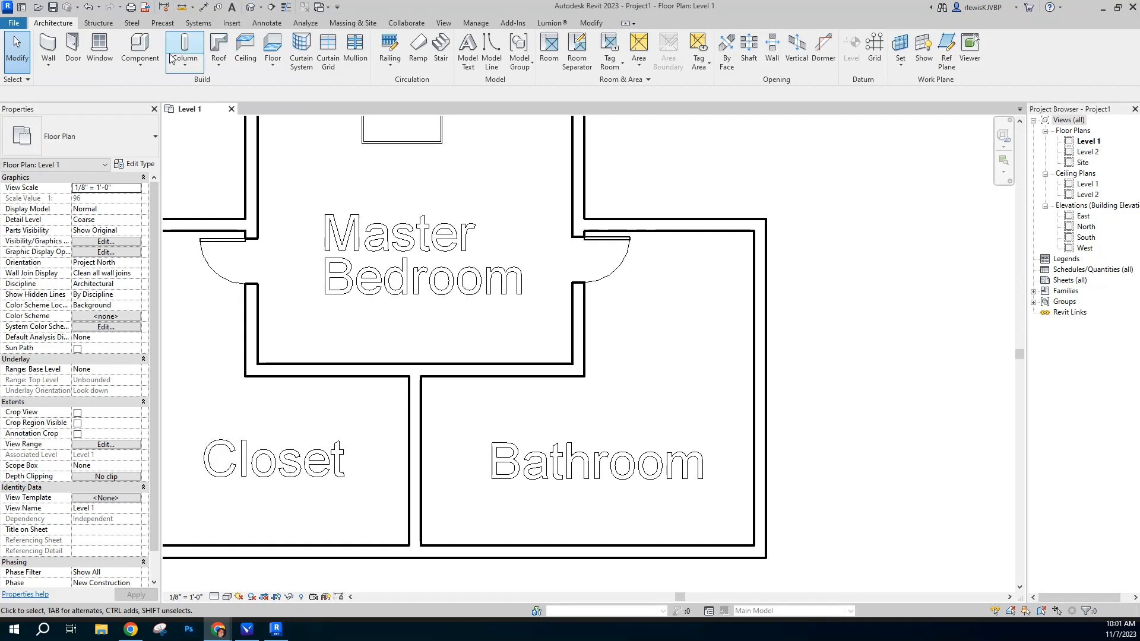
# Step: Start placing a component and browse the family library to the Casework > Base Cabinets folder
pyautogui.click(140, 64)
pyautogui.click(160, 85)
pyautogui.click(512, 57)
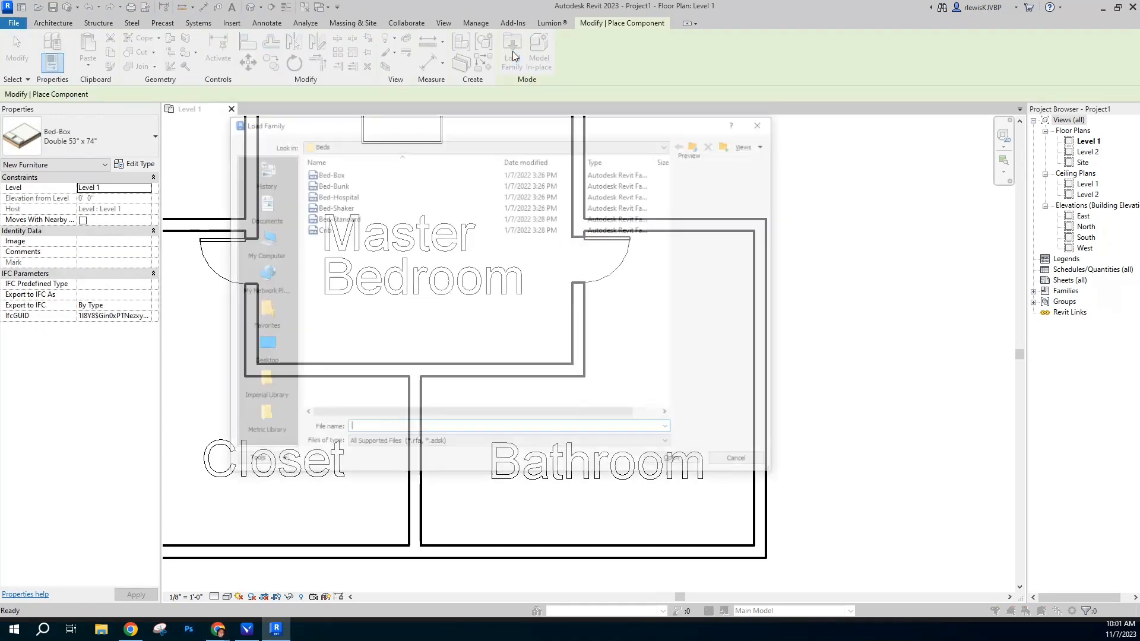
pyautogui.click(698, 144)
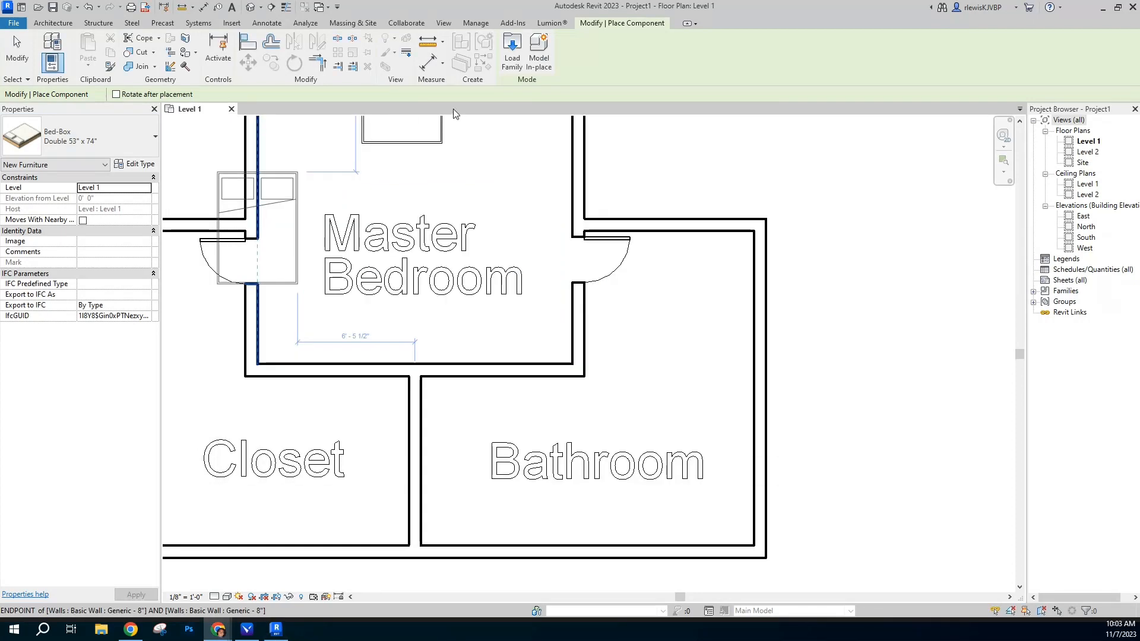
pyautogui.click(510, 59)
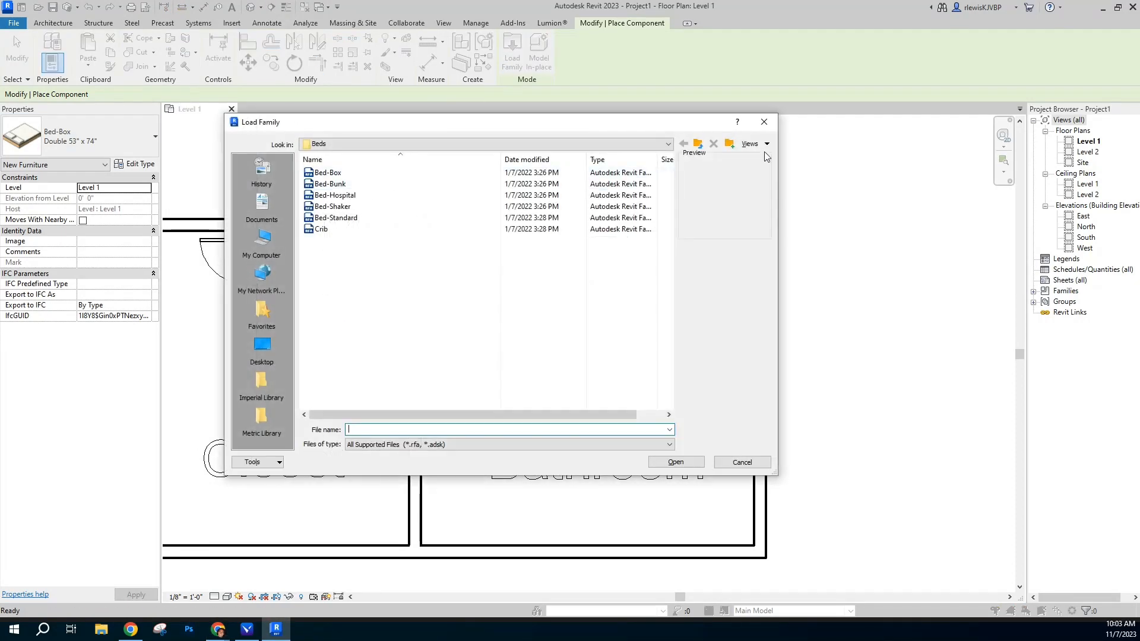
pyautogui.click(702, 148)
pyautogui.click(702, 149)
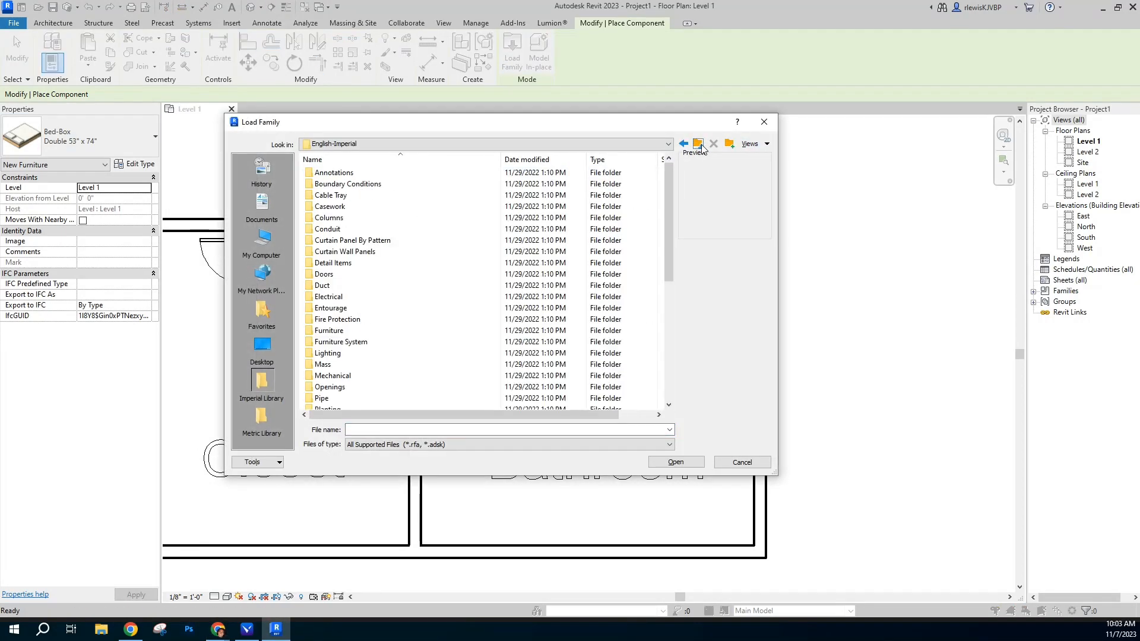
pyautogui.doubleClick(330, 206)
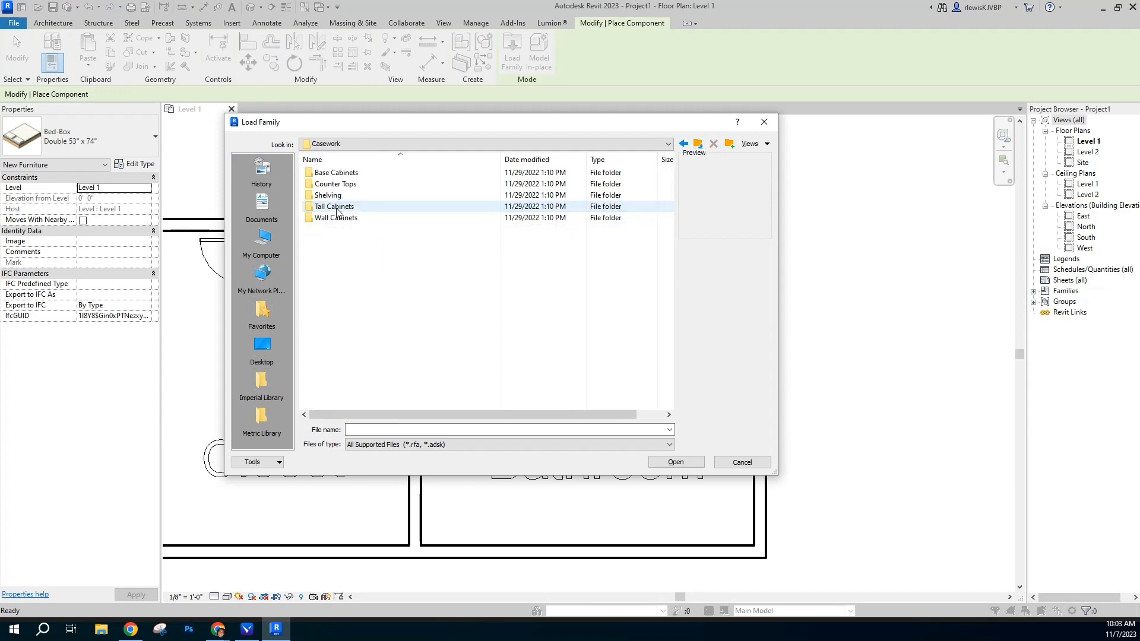
pyautogui.doubleClick(348, 173)
# Step: Look through the base cabinet previews and load the Vanity Cabinet-Double Door & 4 Drawer family
pyautogui.click(394, 377)
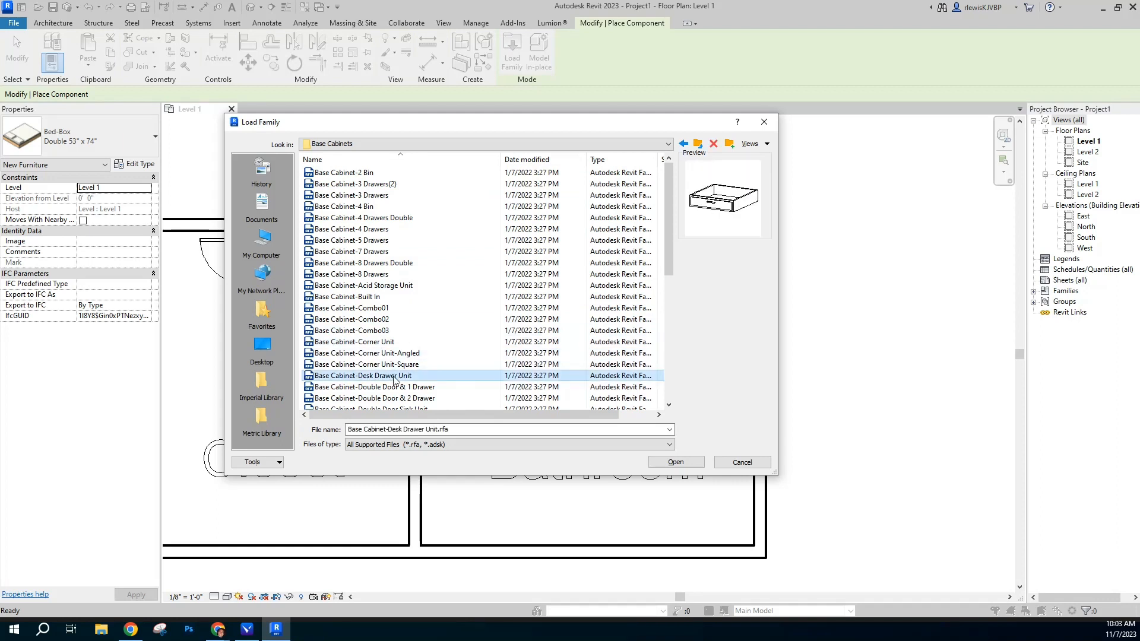
pyautogui.press('Down')
pyautogui.press('Down')
pyautogui.press('Down')
pyautogui.press('Down')
pyautogui.press('Down')
pyautogui.press('Down')
pyautogui.press('Down')
pyautogui.press('Down')
pyautogui.press('Down')
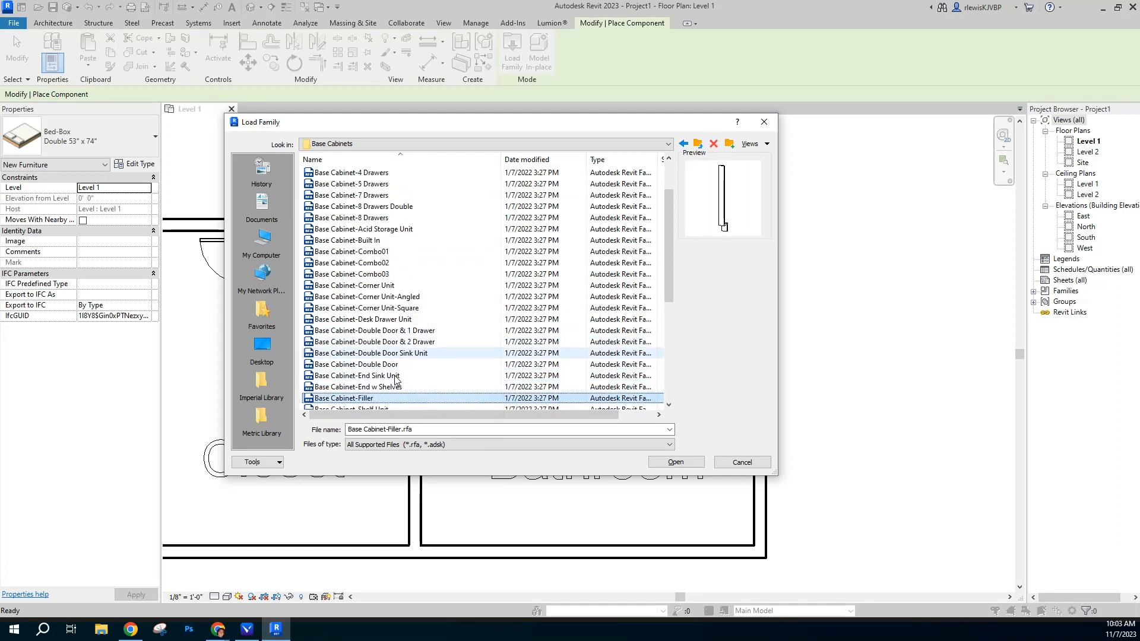
pyautogui.press('Down')
pyautogui.press('Down')
pyautogui.press('Down')
pyautogui.press('Down')
pyautogui.press('Down')
pyautogui.press('Down')
pyautogui.press('Down')
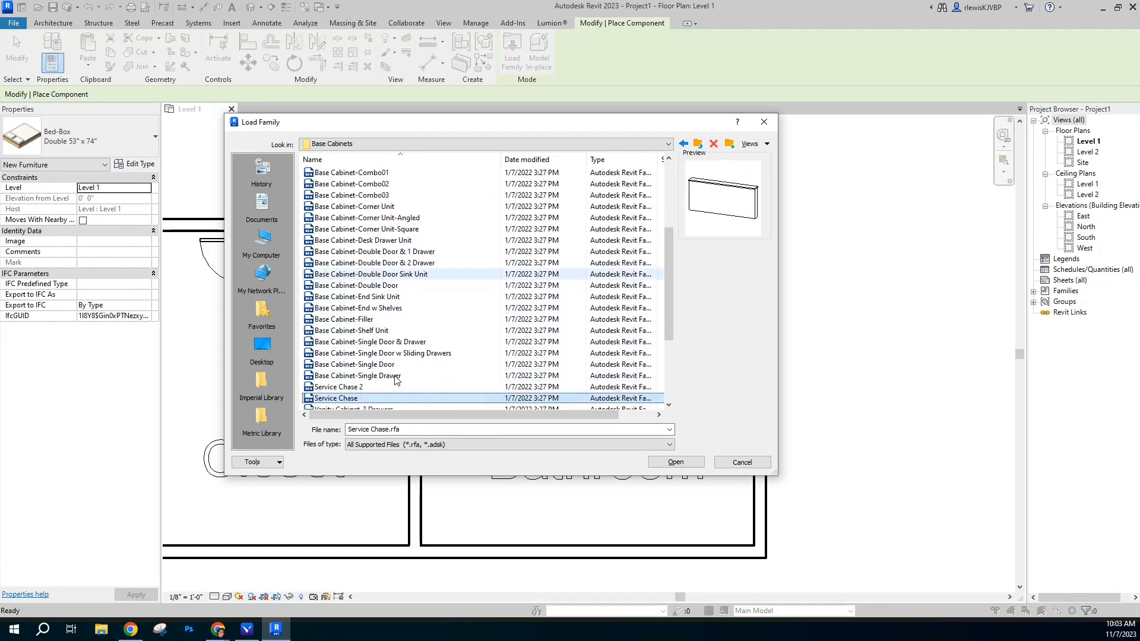
pyautogui.press('Down')
pyautogui.press('Down')
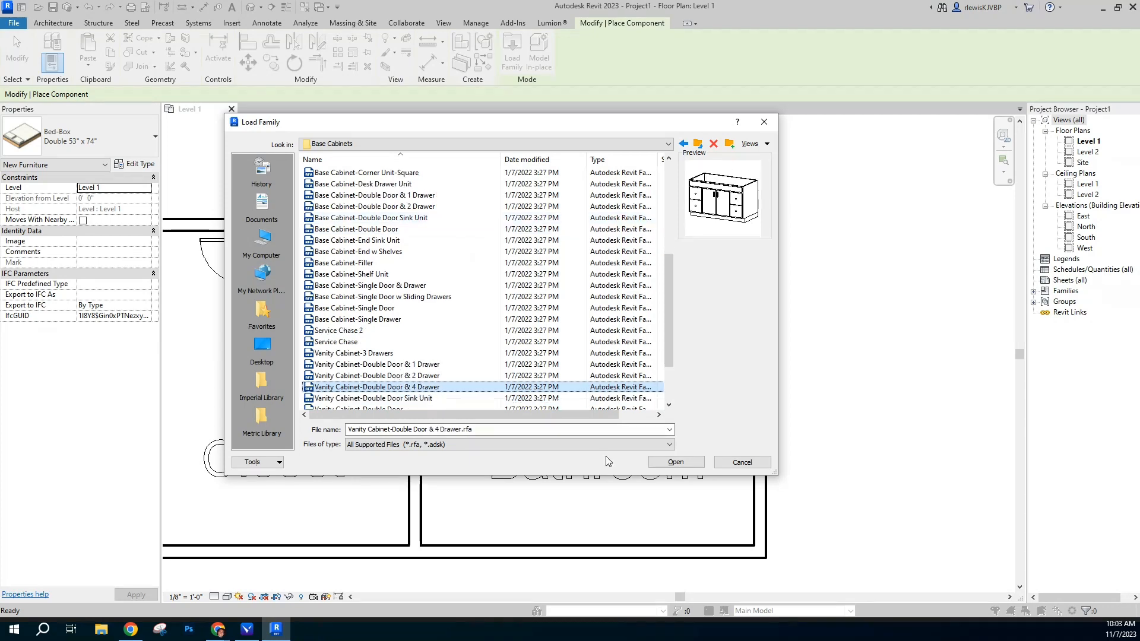
pyautogui.click(676, 462)
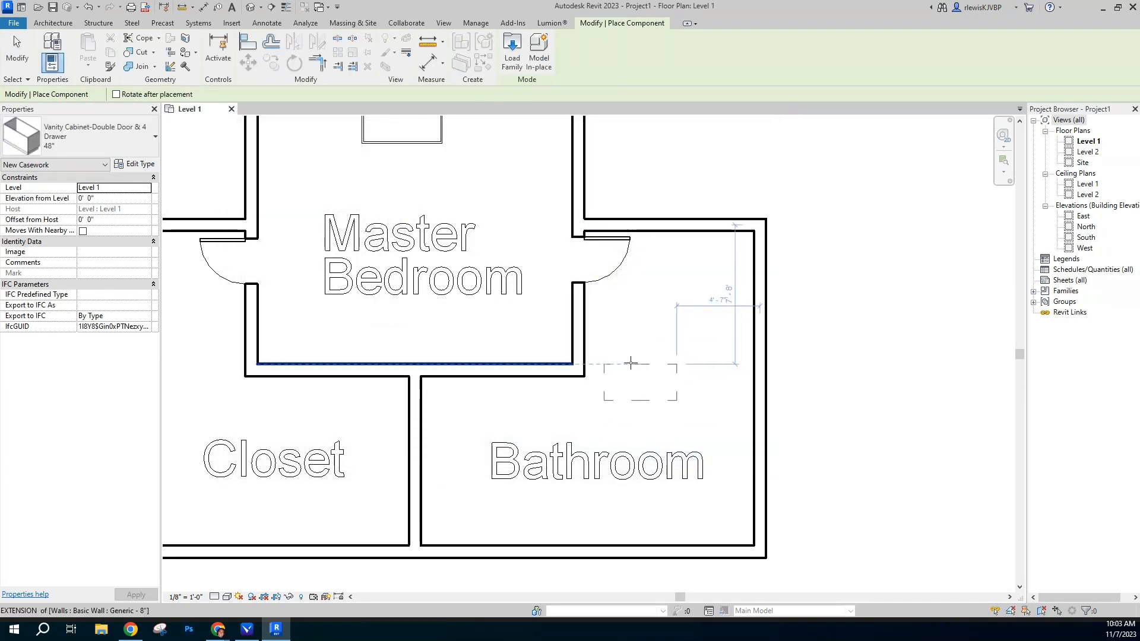
# Step: Place one 48" vanity cabinet in the bathroom's upper area, to the right of the door swing
pyautogui.click(692, 294)
pyautogui.press('Escape')
pyautogui.press('Escape')
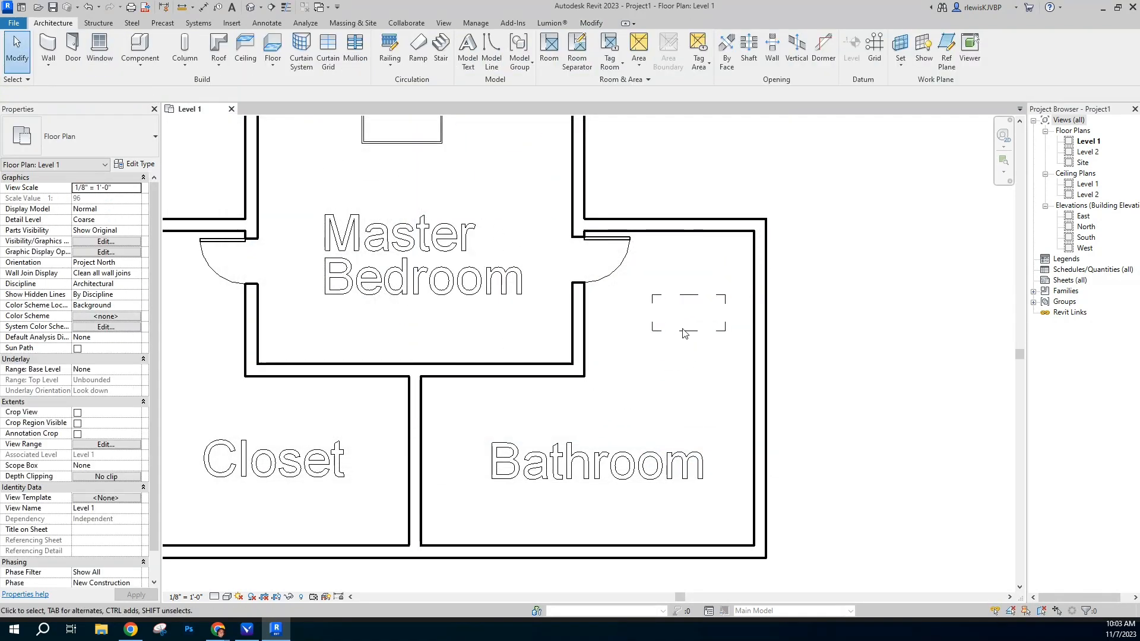
# Step: Rotate the vanity cabinet 90° clockwise about its center
pyautogui.click(683, 328)
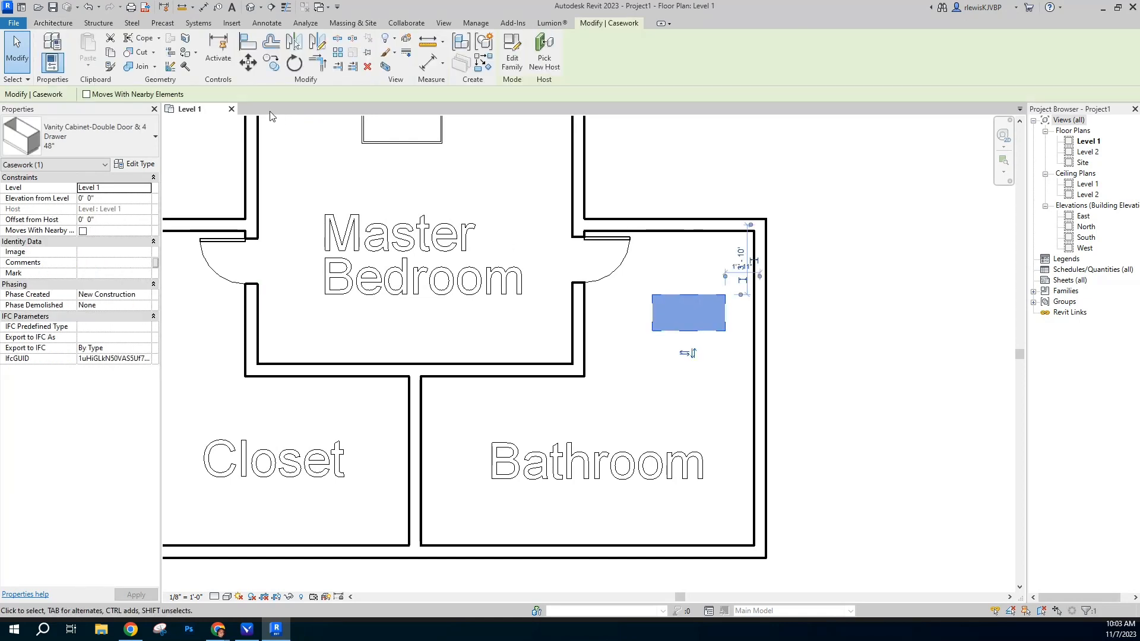
pyautogui.click(294, 64)
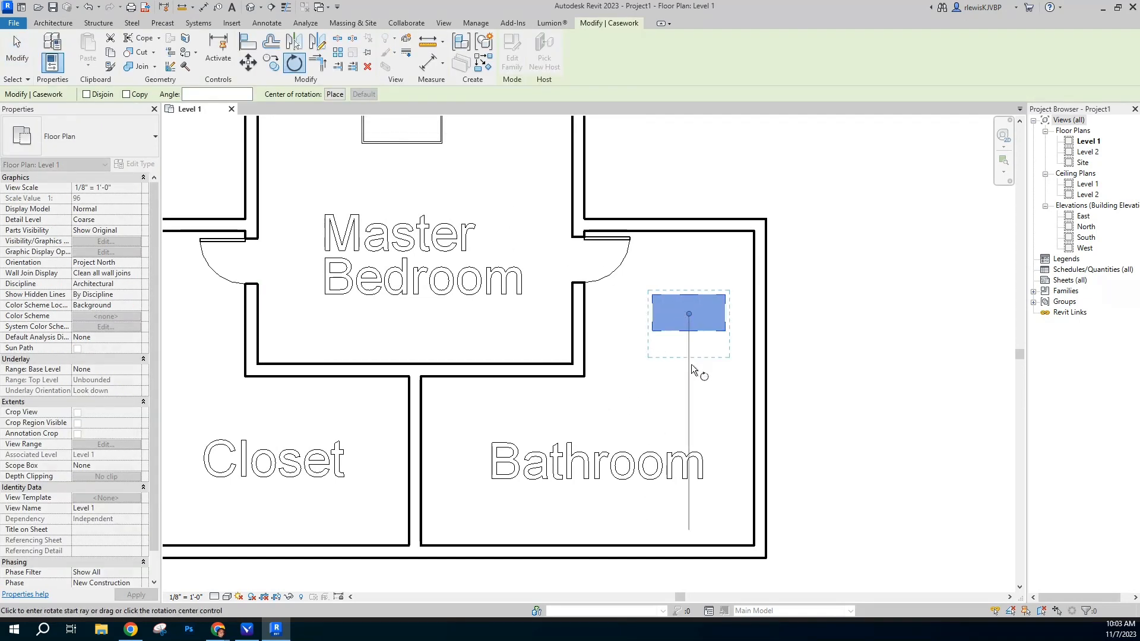
pyautogui.click(690, 364)
pyautogui.click(616, 315)
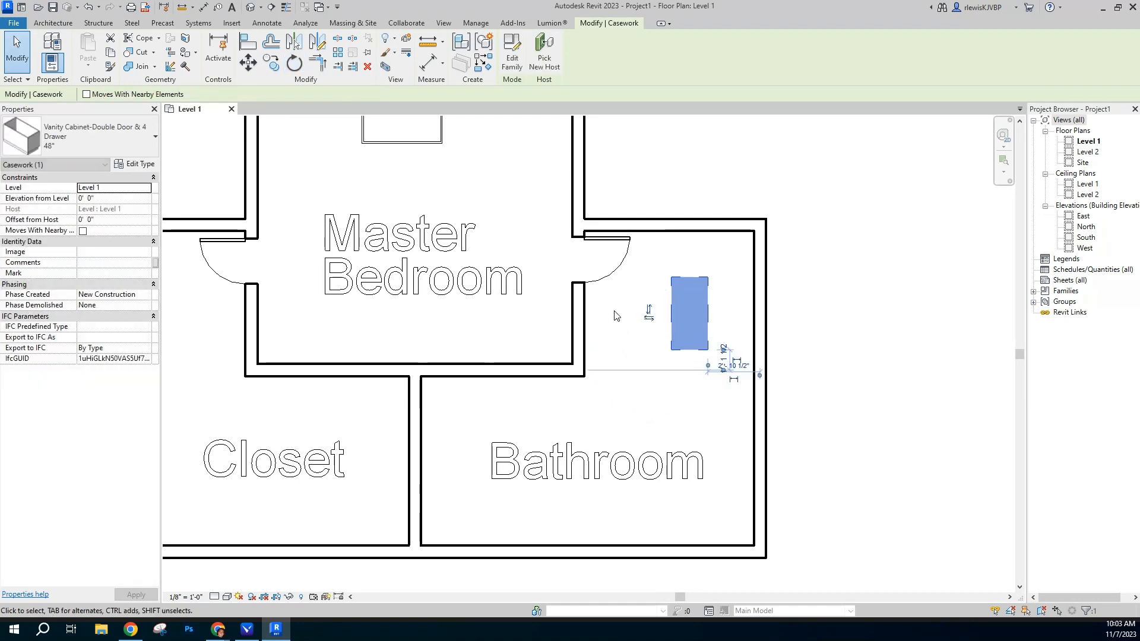
# Step: Move the vanity cabinet into the bathroom's upper-right corner, with its back against the right wall
pyautogui.click(249, 62)
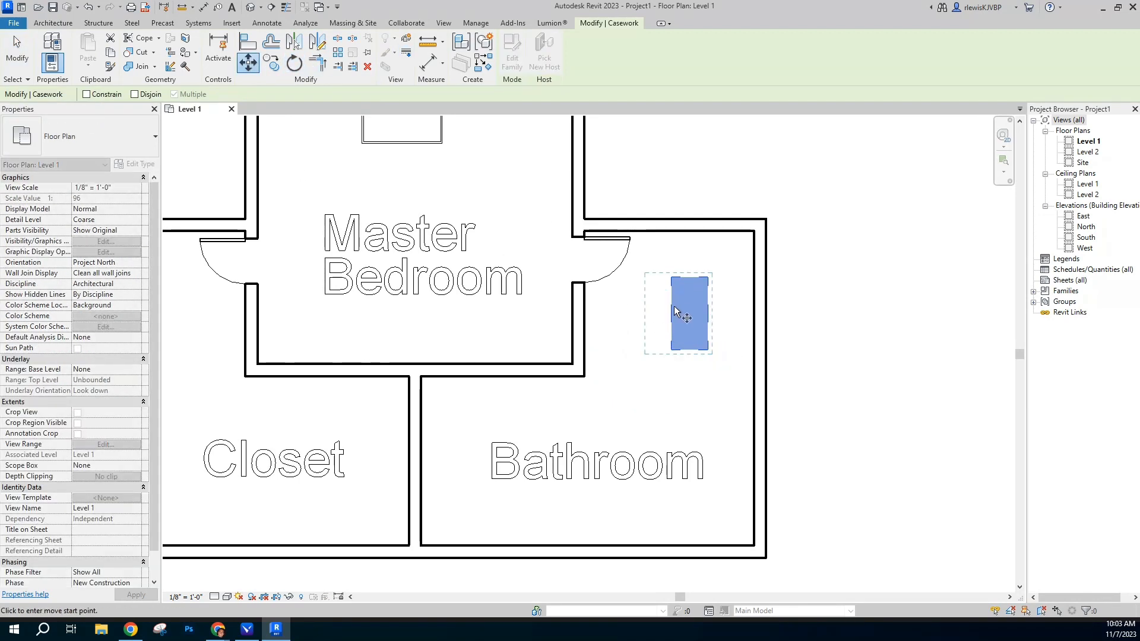
pyautogui.click(714, 310)
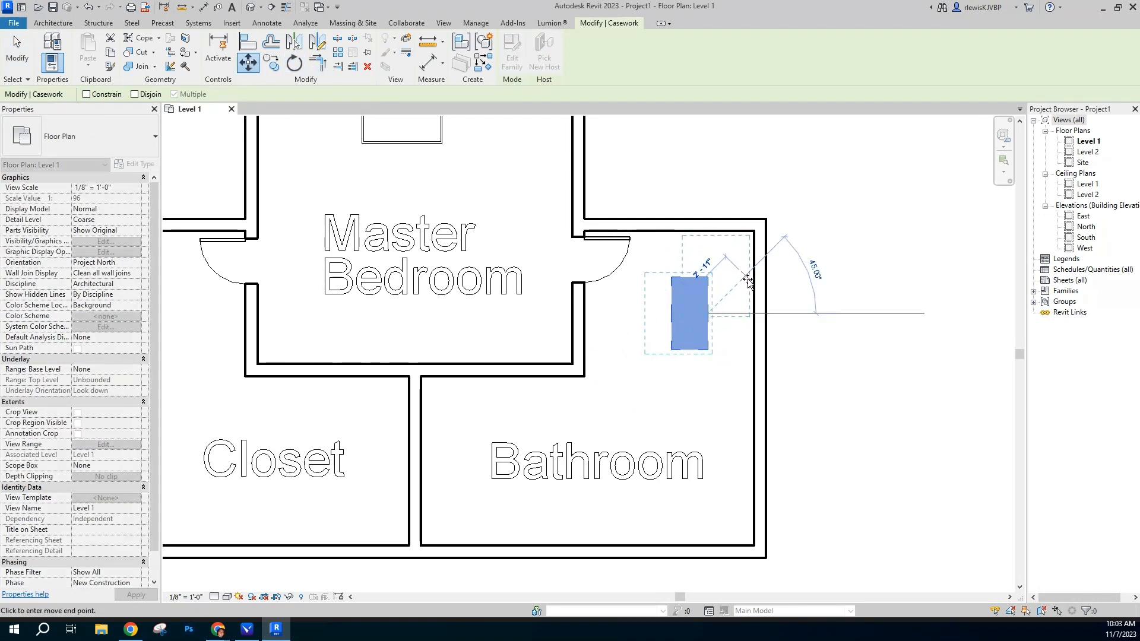
pyautogui.click(761, 265)
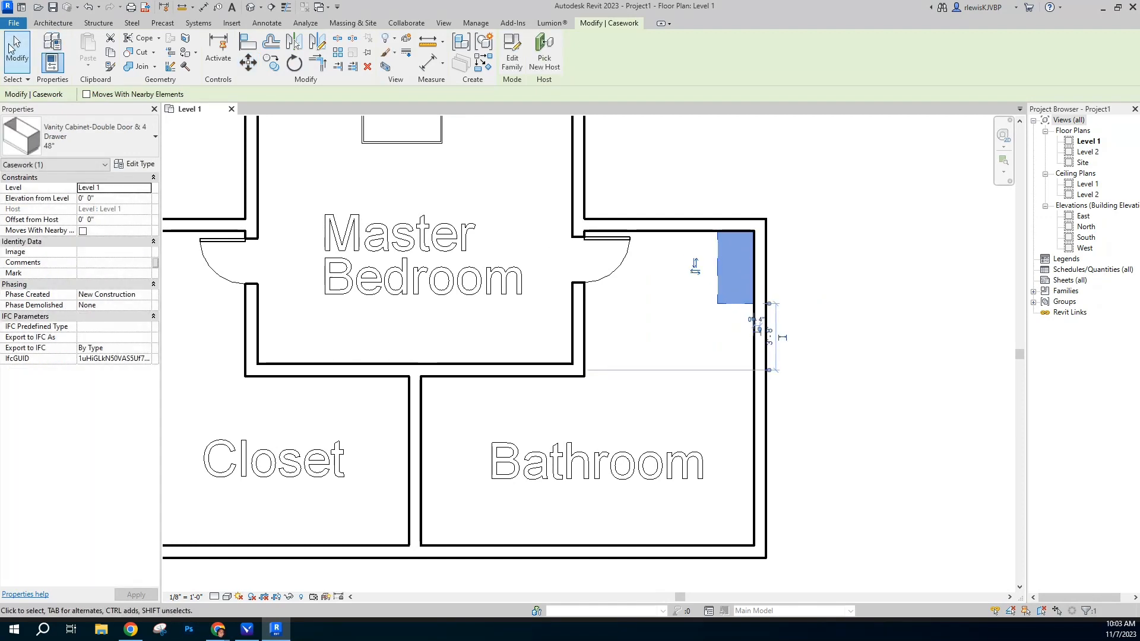
pyautogui.click(658, 417)
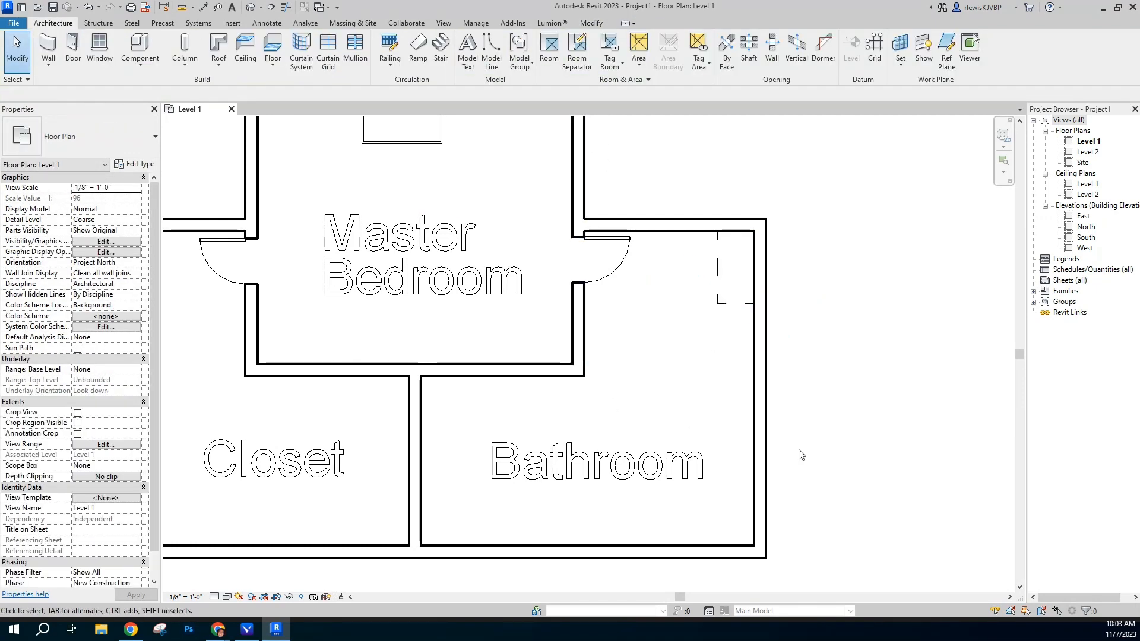
# Step: Try to shift the vanity cabinet slightly down along the bathroom's right wall
pyautogui.click(740, 304)
pyautogui.moveTo(740, 304); pyautogui.dragTo(740, 307)
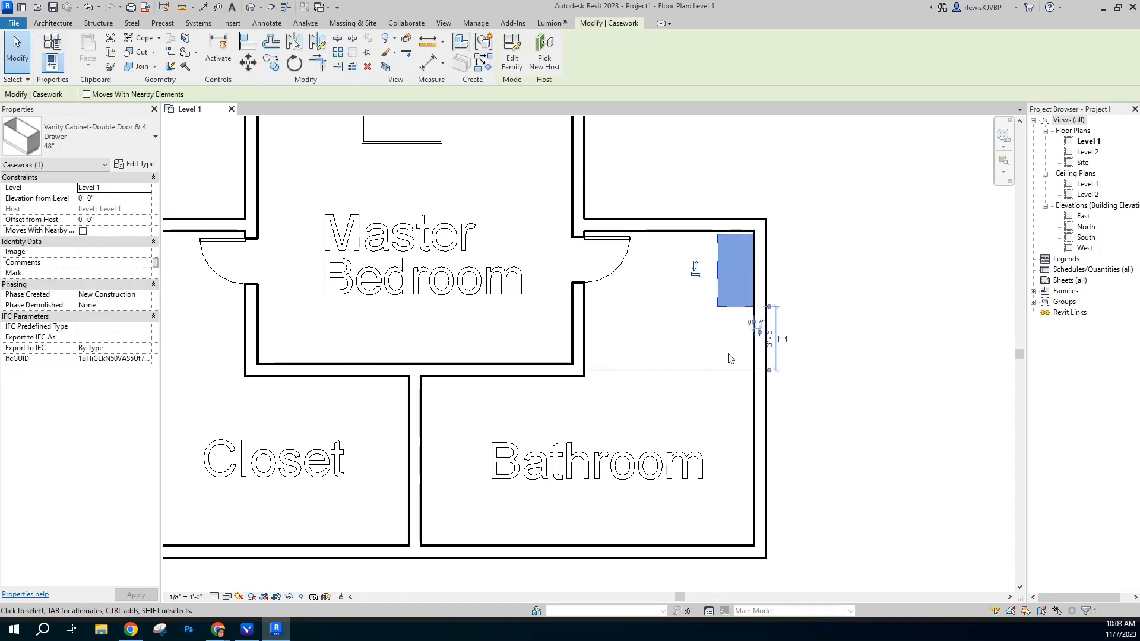
pyautogui.click(731, 359)
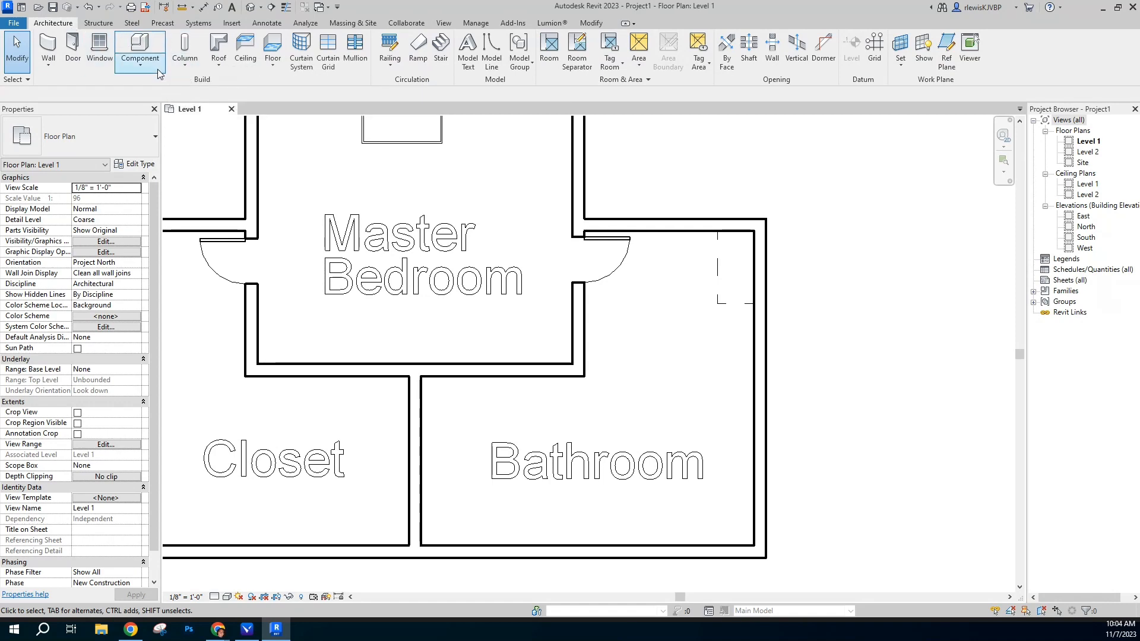
# Step: Start placing another component and browse the family library to Plumbing > Architectural > Fixtures > Water Closets
pyautogui.click(140, 64)
pyautogui.click(150, 102)
pyautogui.click(512, 52)
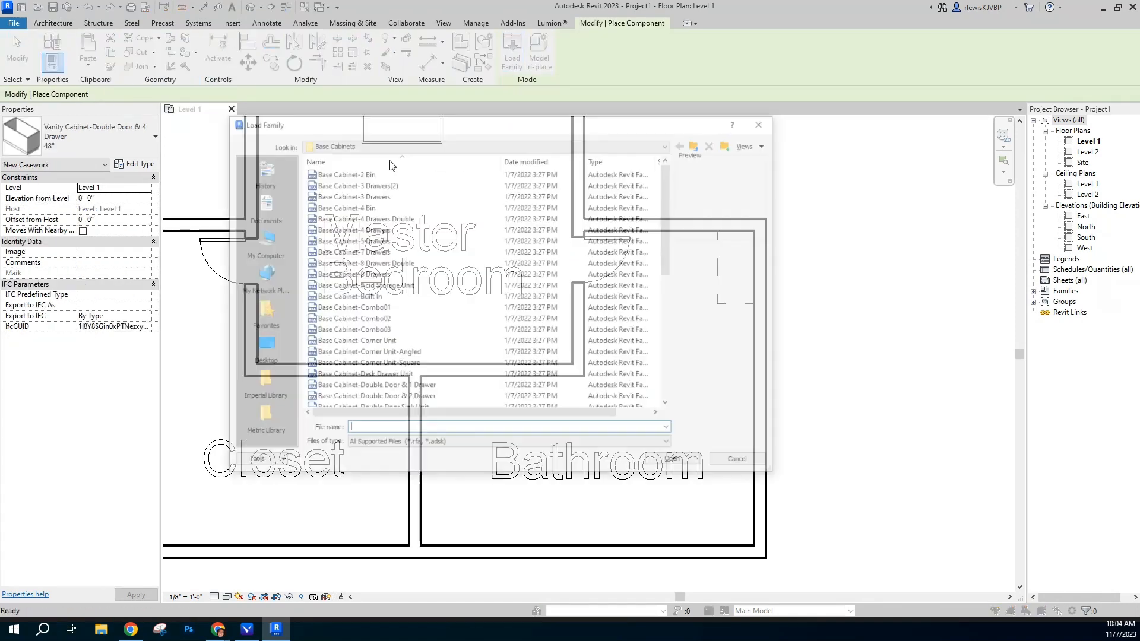
pyautogui.click(698, 143)
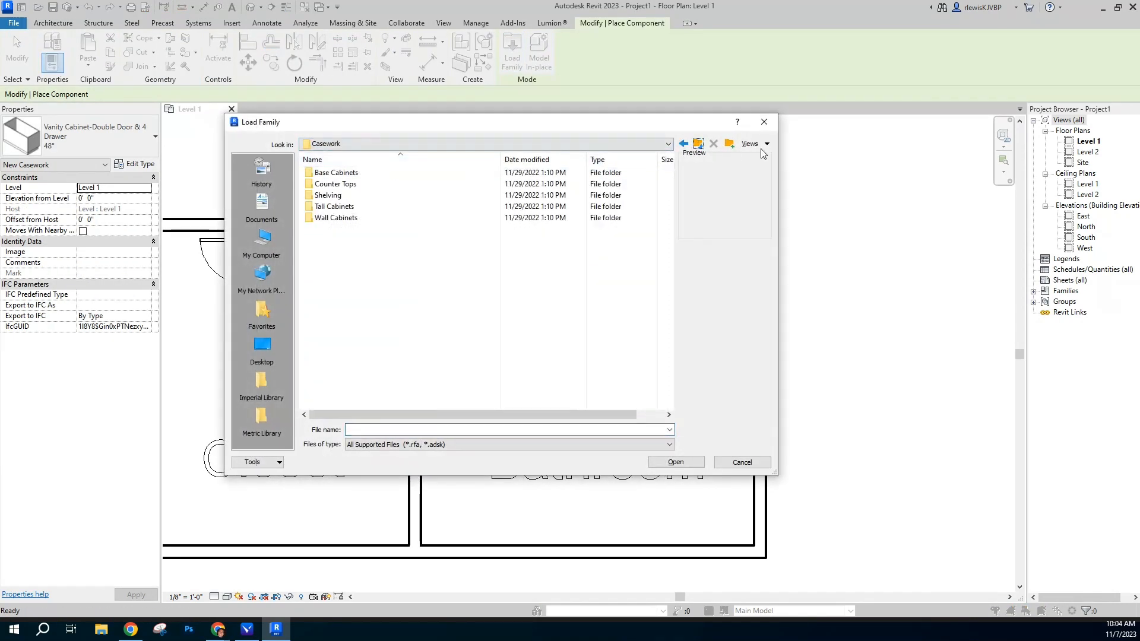
pyautogui.click(698, 144)
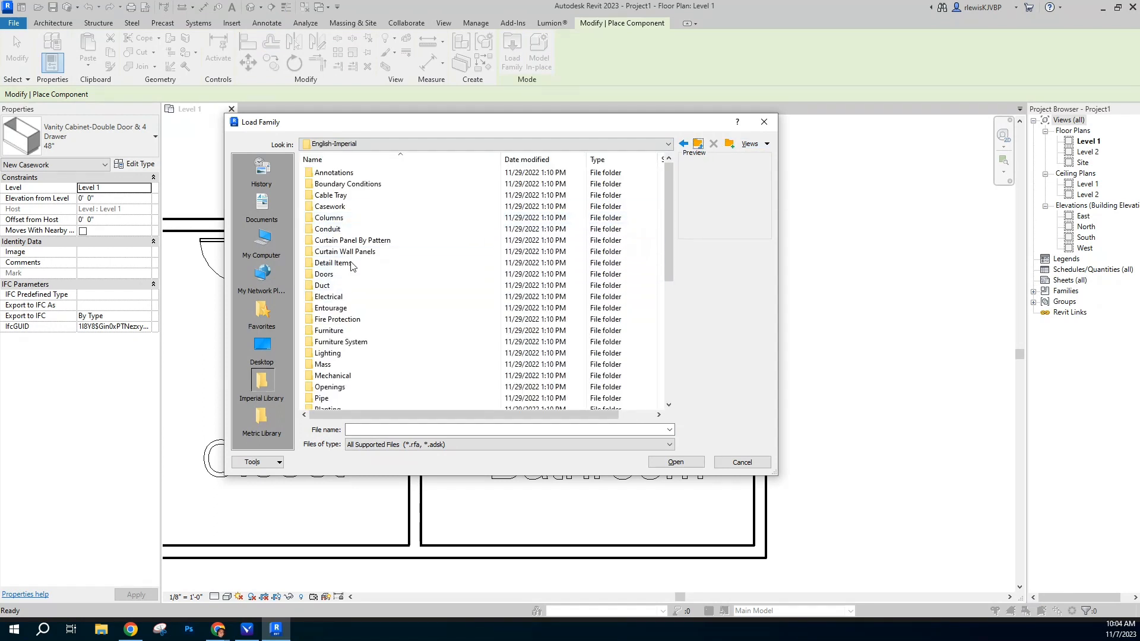
pyautogui.scroll(-1, 346, 398)
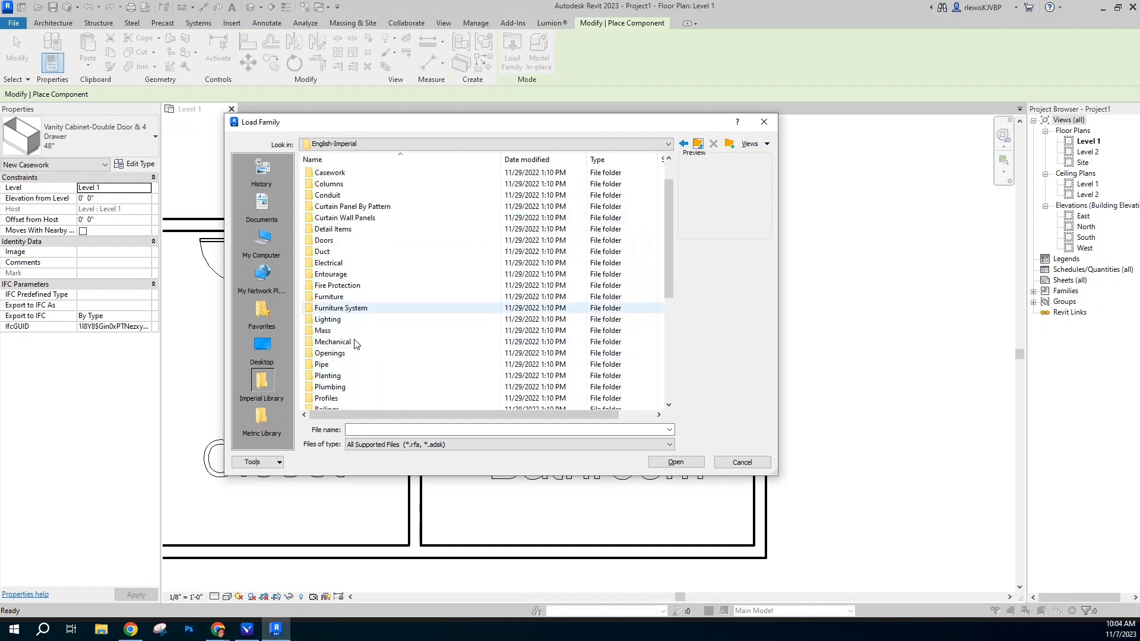
pyautogui.doubleClick(330, 387)
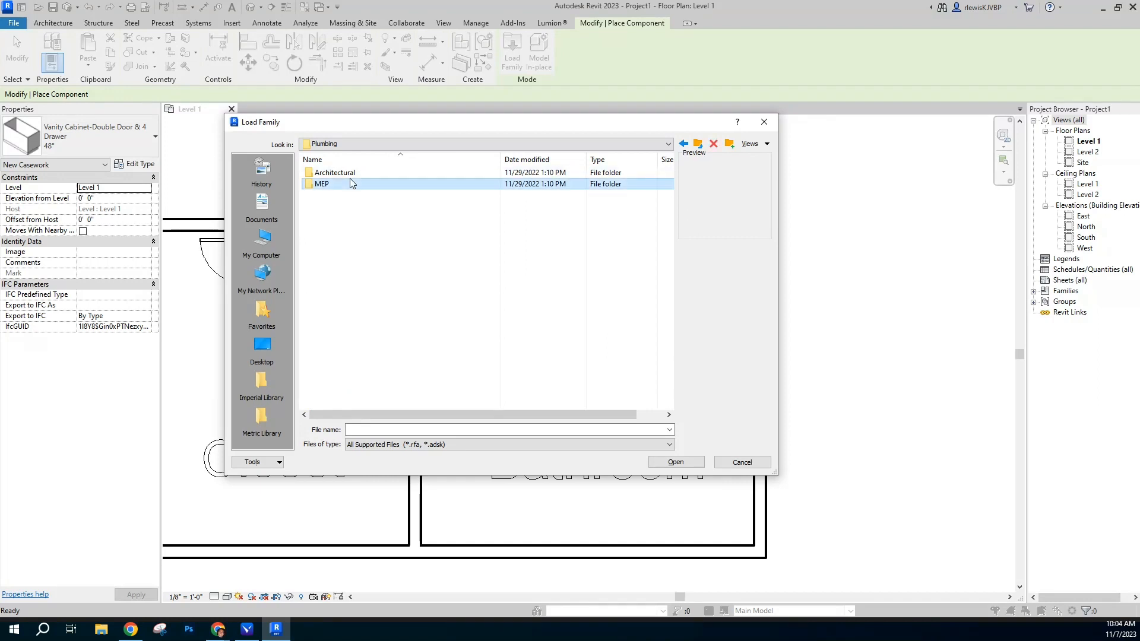
pyautogui.doubleClick(356, 184)
pyautogui.click(699, 144)
pyautogui.doubleClick(332, 172)
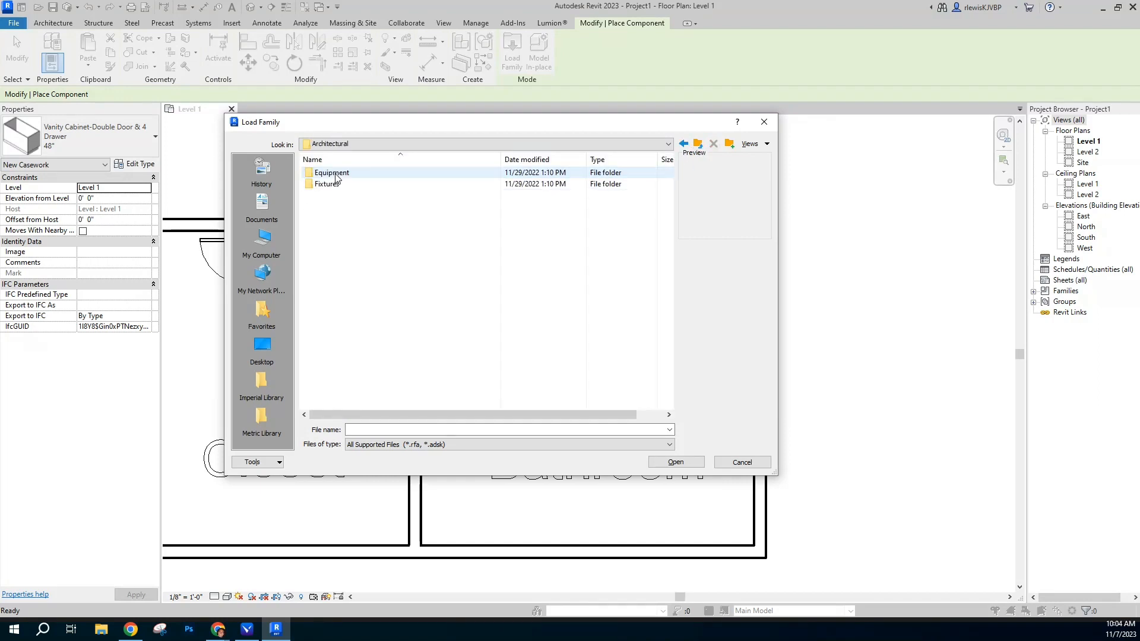
pyautogui.doubleClick(327, 184)
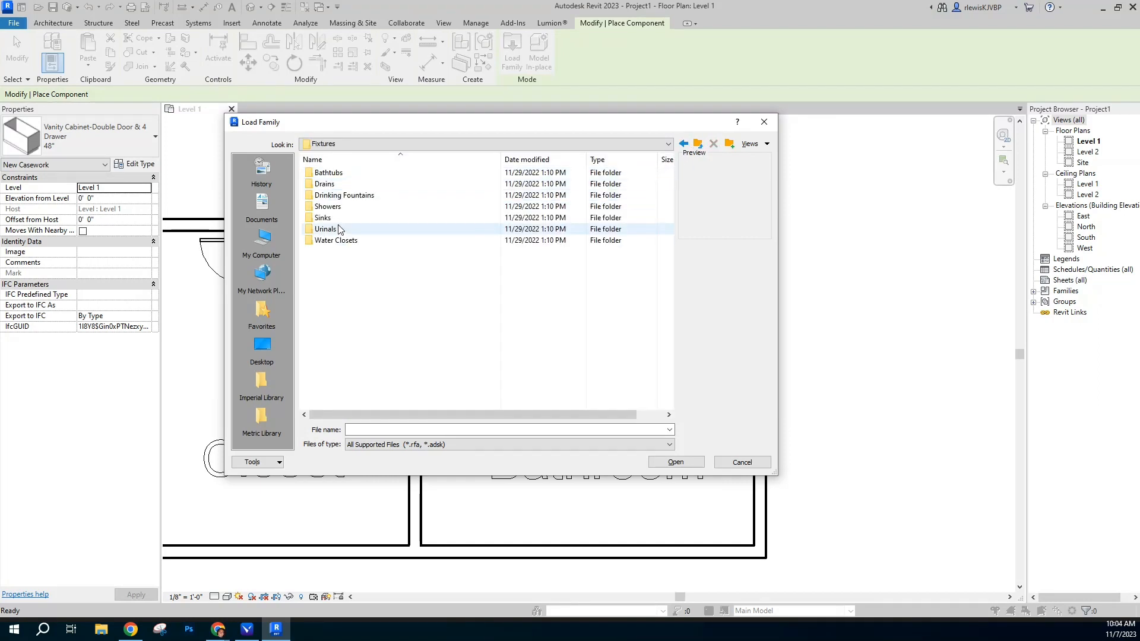
pyautogui.doubleClick(339, 242)
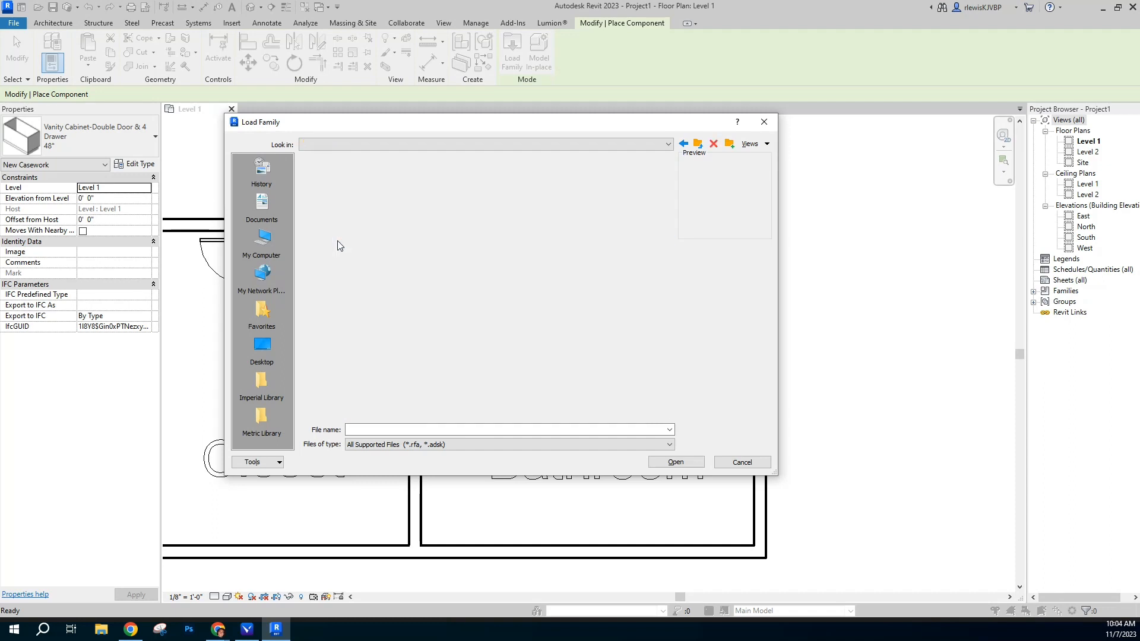
# Step: Compare the toilet family previews and load Toilet-Domestic-2D for placement
pyautogui.click(344, 174)
pyautogui.click(348, 184)
pyautogui.press('Down')
pyautogui.press('Down')
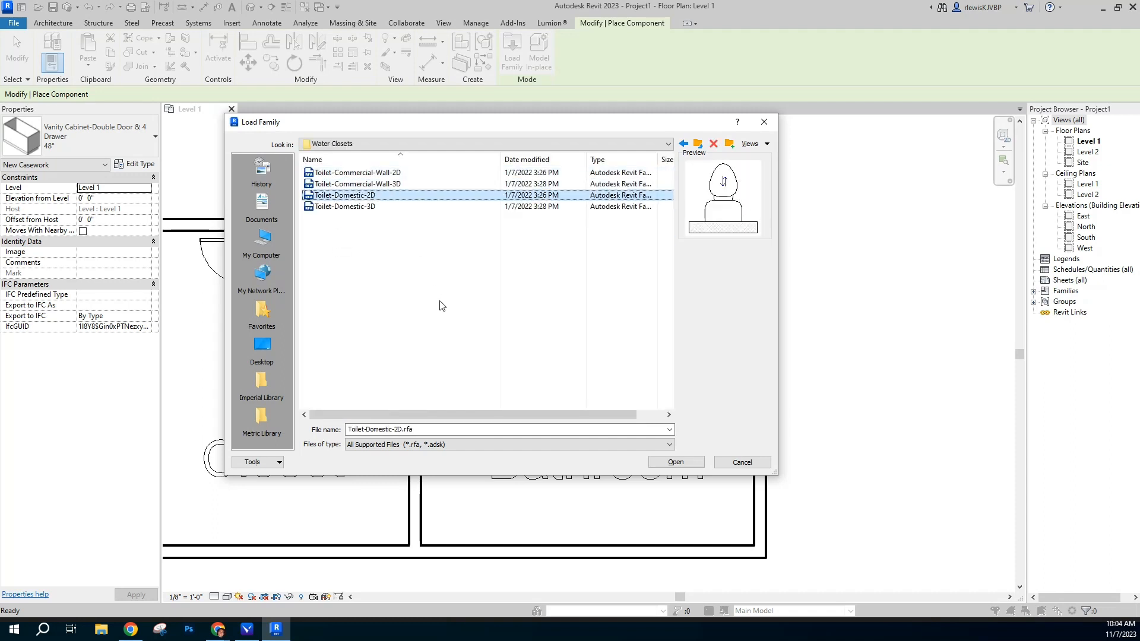
pyautogui.press('Up')
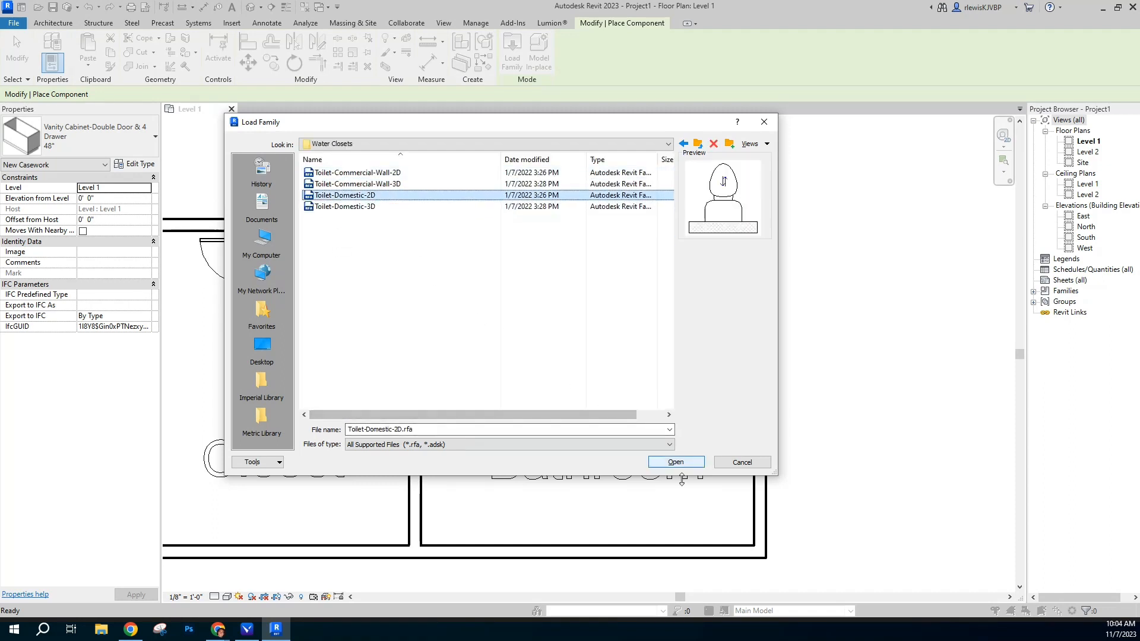
pyautogui.press('Down')
pyautogui.press('Up')
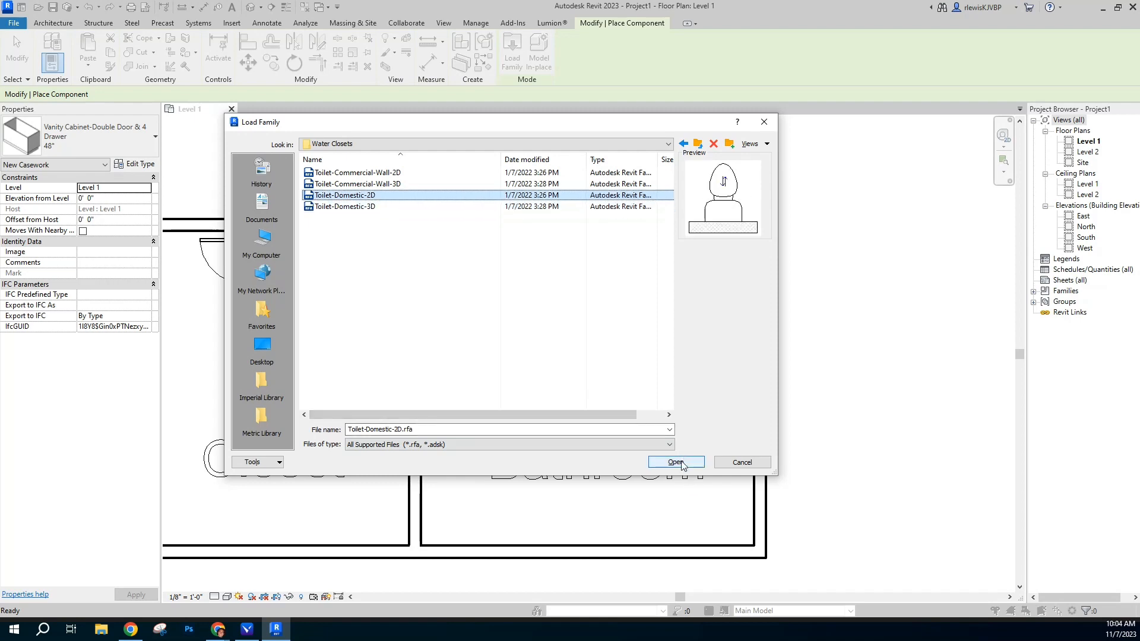
pyautogui.click(677, 462)
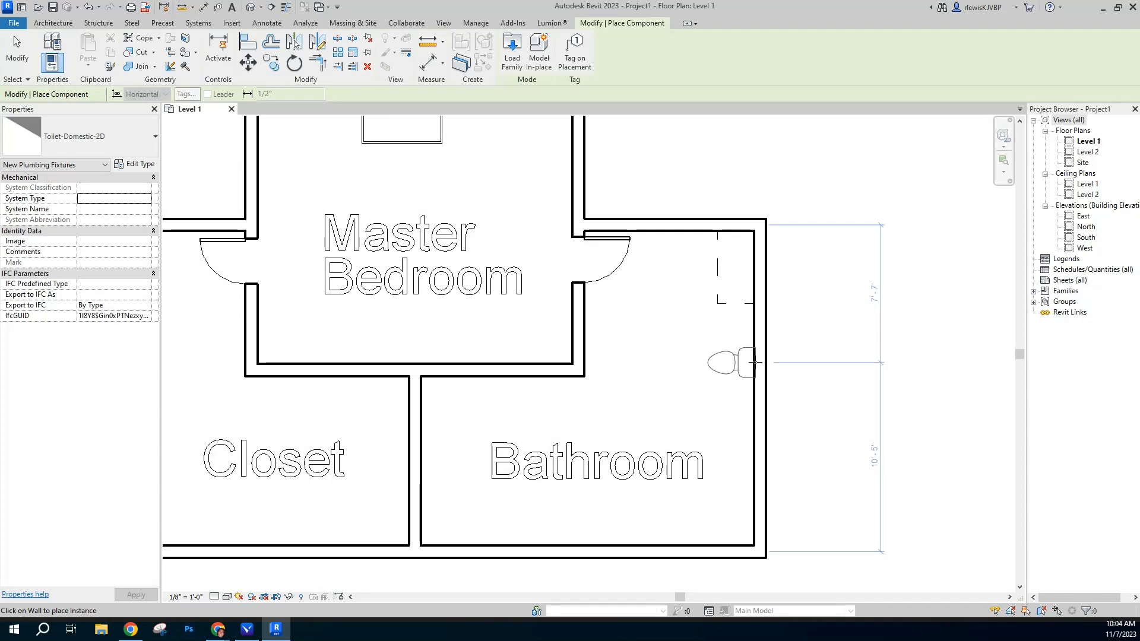
# Step: Place the toilet on the bathroom's right wall below the vanity, and load the Shower Stall-2D family from the Showers folder
pyautogui.click(754, 362)
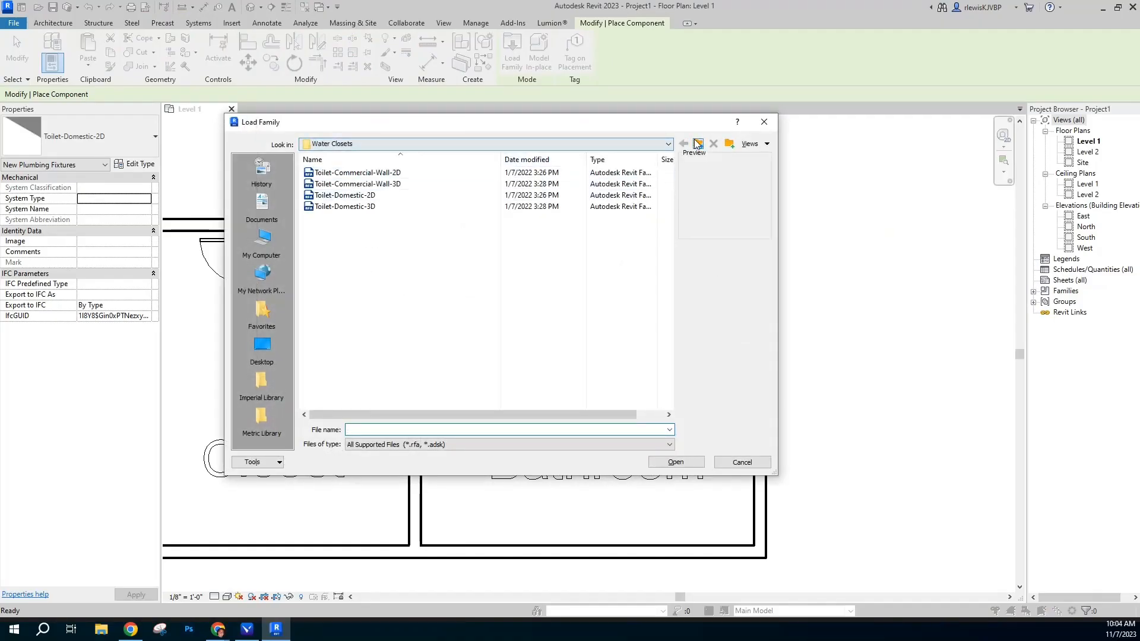
pyautogui.click(698, 143)
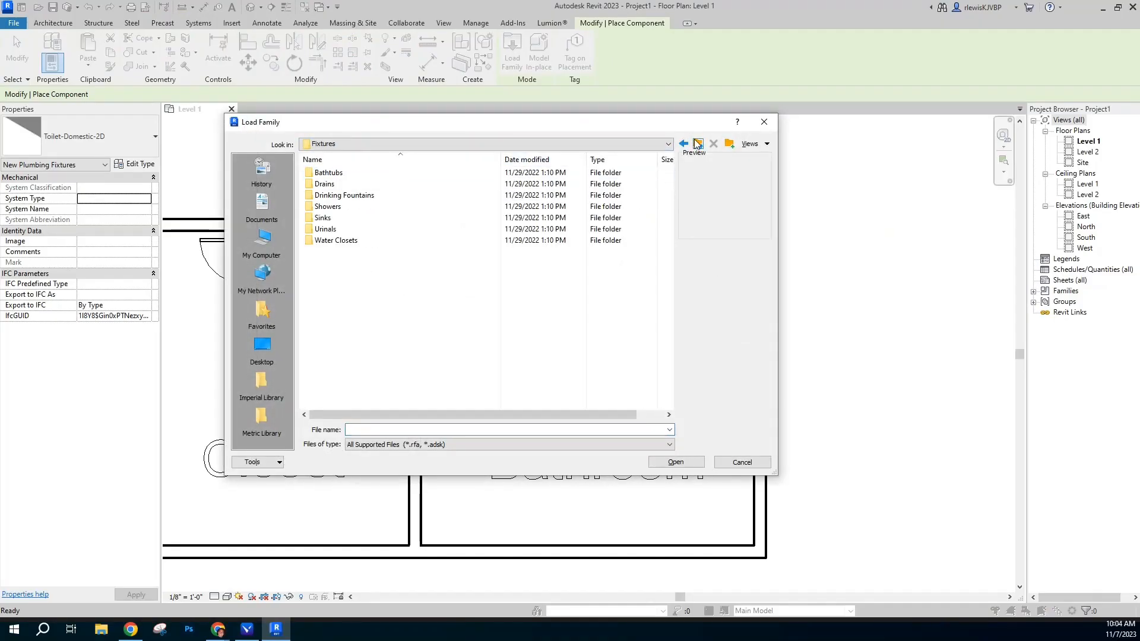
pyautogui.doubleClick(337, 208)
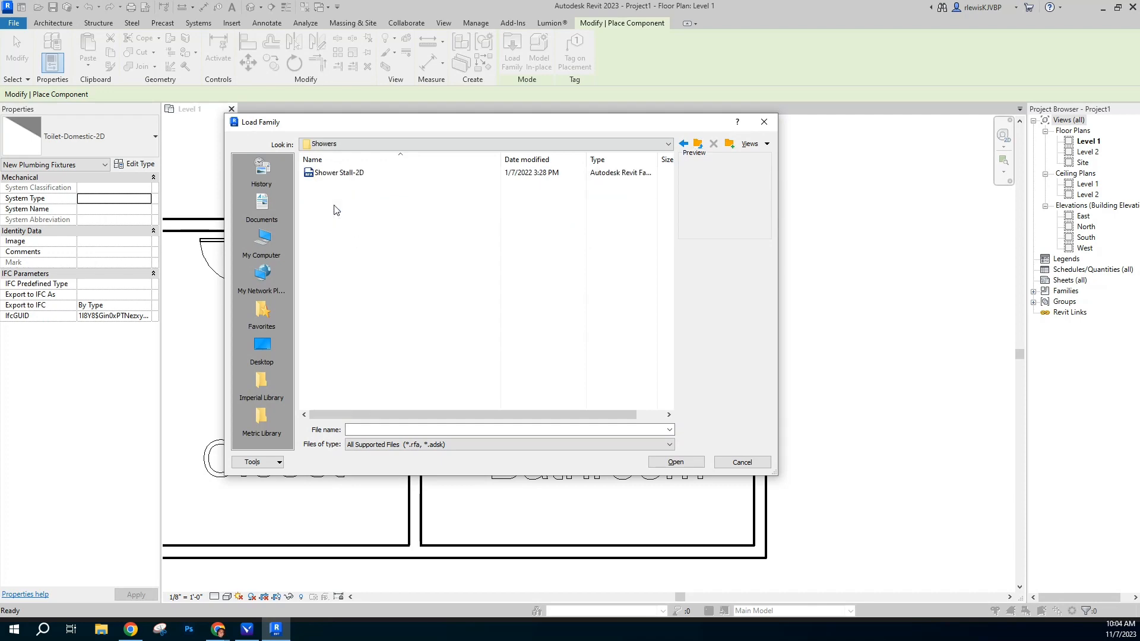
pyautogui.click(325, 173)
pyautogui.click(671, 461)
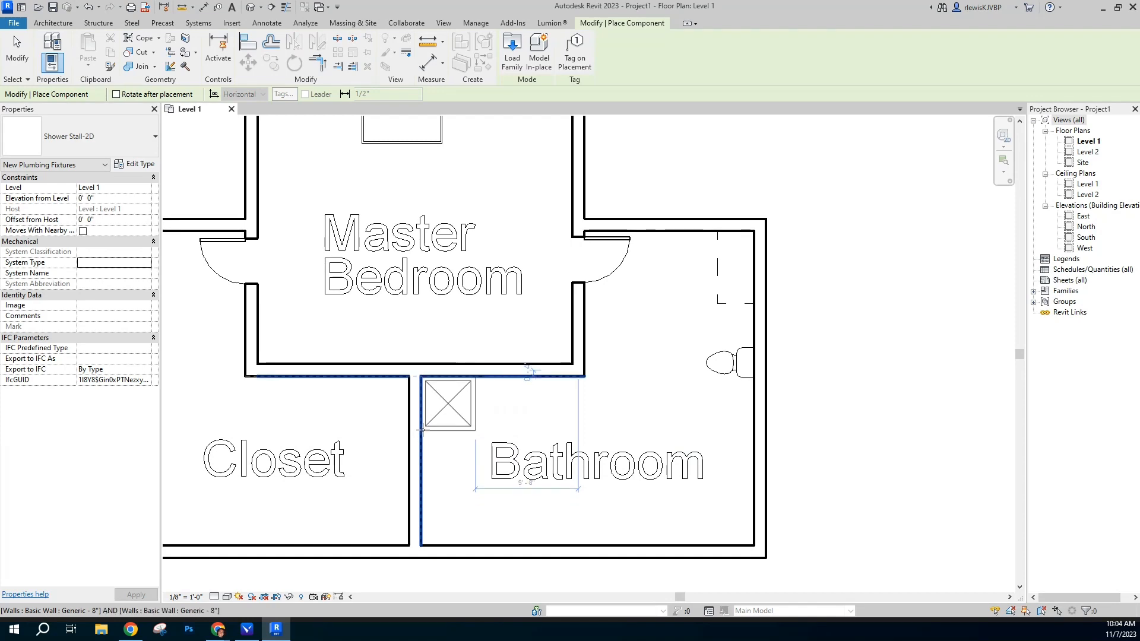
# Step: Place the shower stall in the bathroom's inner corner against the closet partition and bedroom walls, then finish placement and select it
pyautogui.click(422, 428)
pyautogui.click(24, 69)
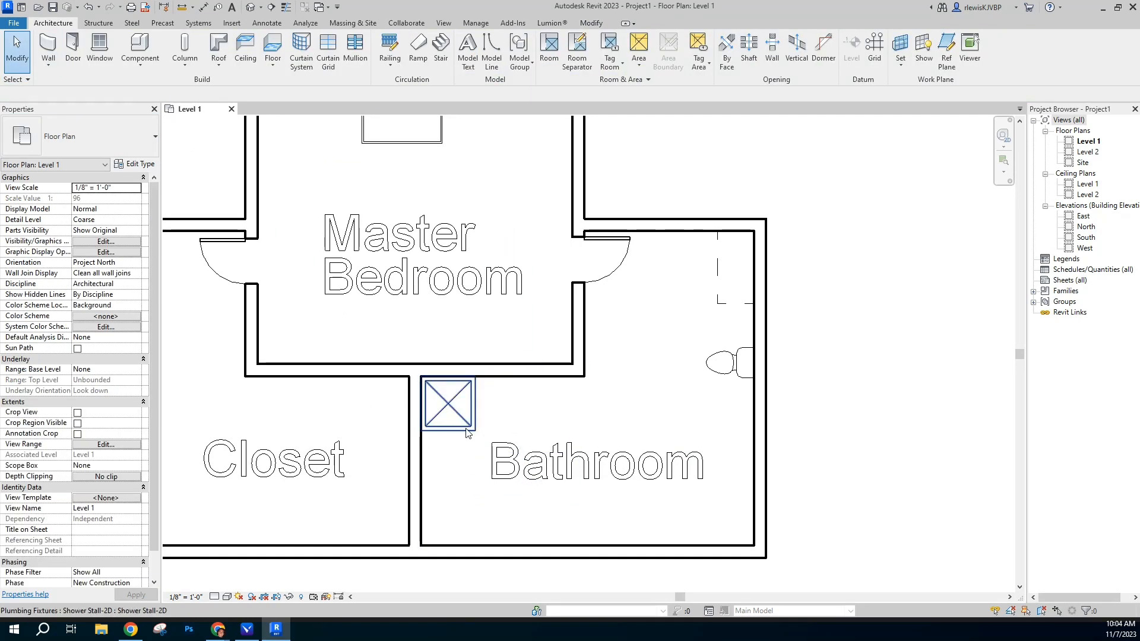
pyautogui.click(449, 410)
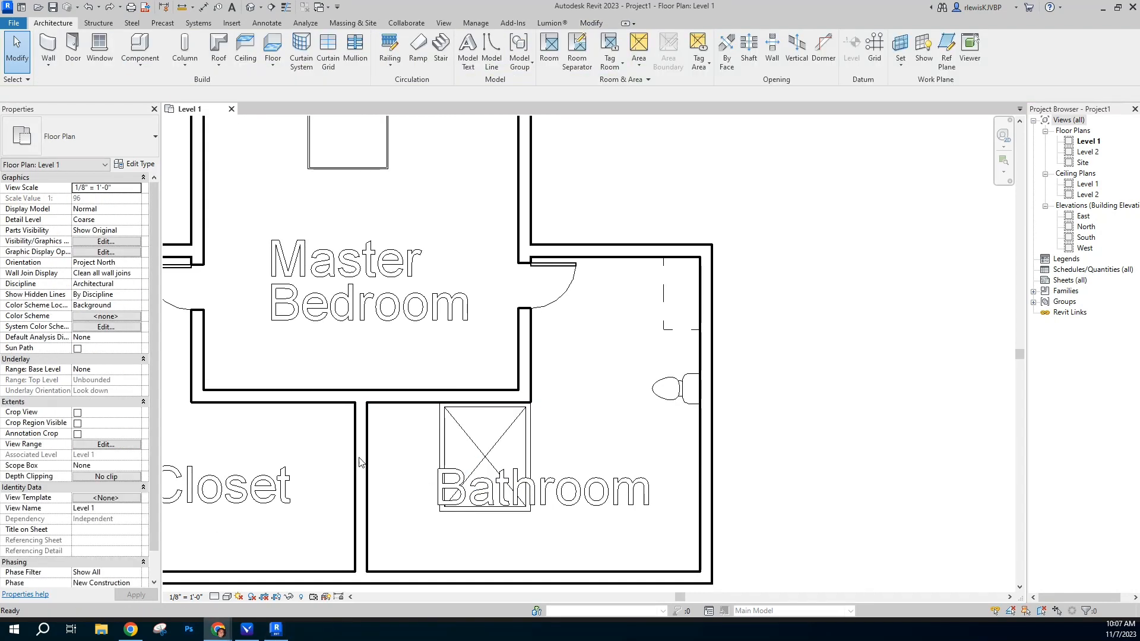
# Step: Move the Bathroom label below the shower stall and shift the stall slightly toward the closet
pyautogui.moveTo(481, 499); pyautogui.dragTo(514, 550)
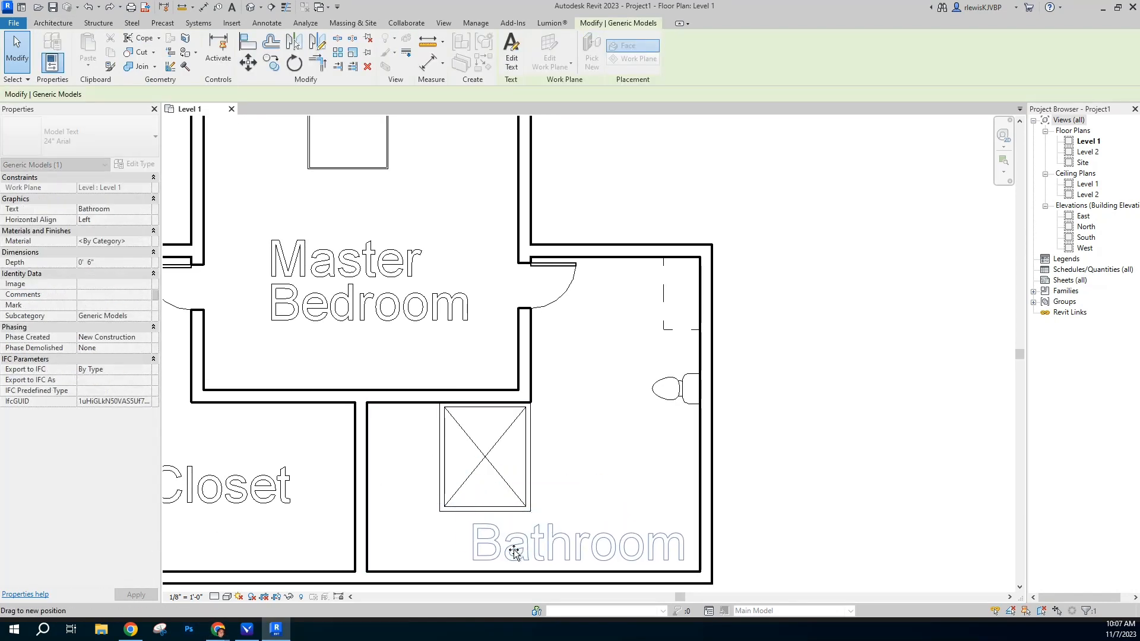
pyautogui.moveTo(491, 506); pyautogui.dragTo(443, 505)
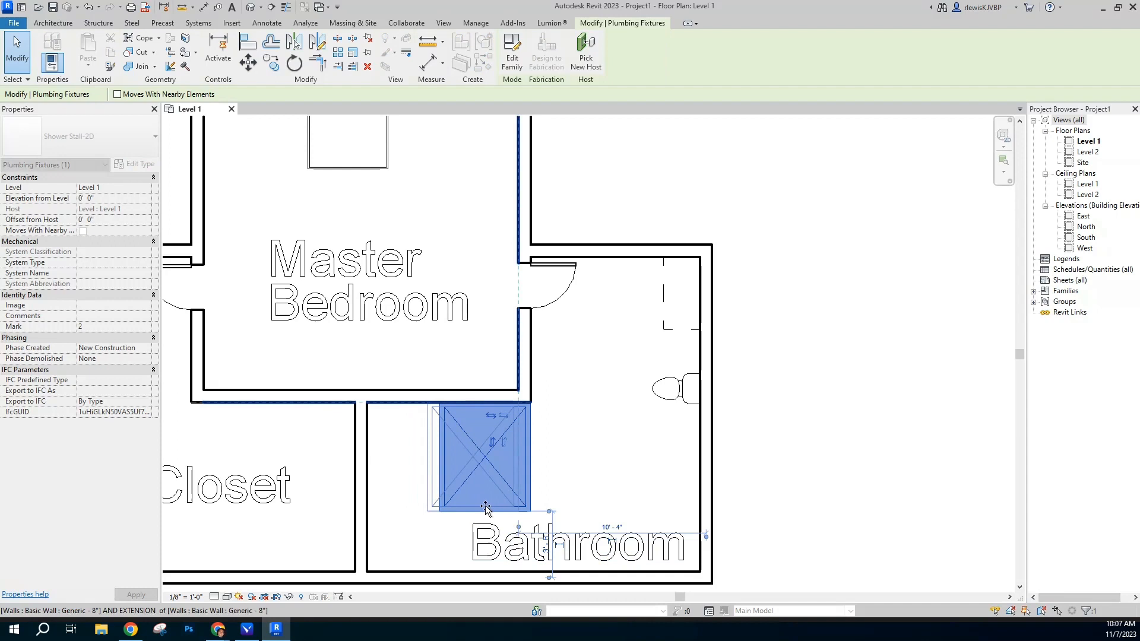
# Step: Move the closet-bathroom partition to 6'-0" from the bedroom's right wall and set the shower stall flush against it
pyautogui.click(361, 475)
pyautogui.moveTo(361, 476); pyautogui.dragTo(412, 478)
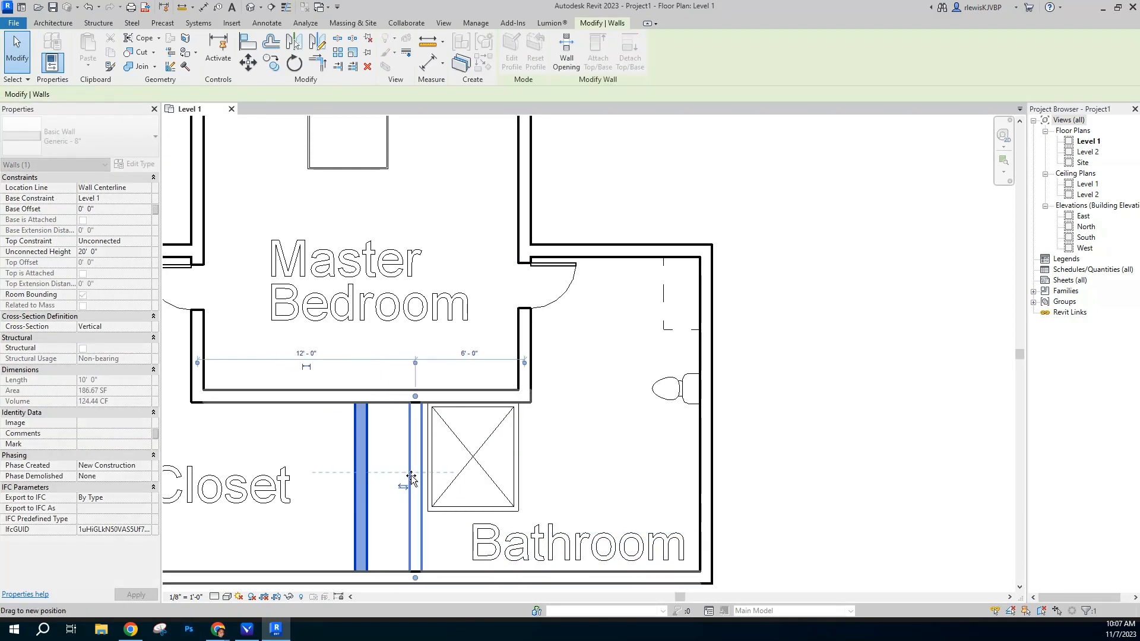
pyautogui.click(520, 509)
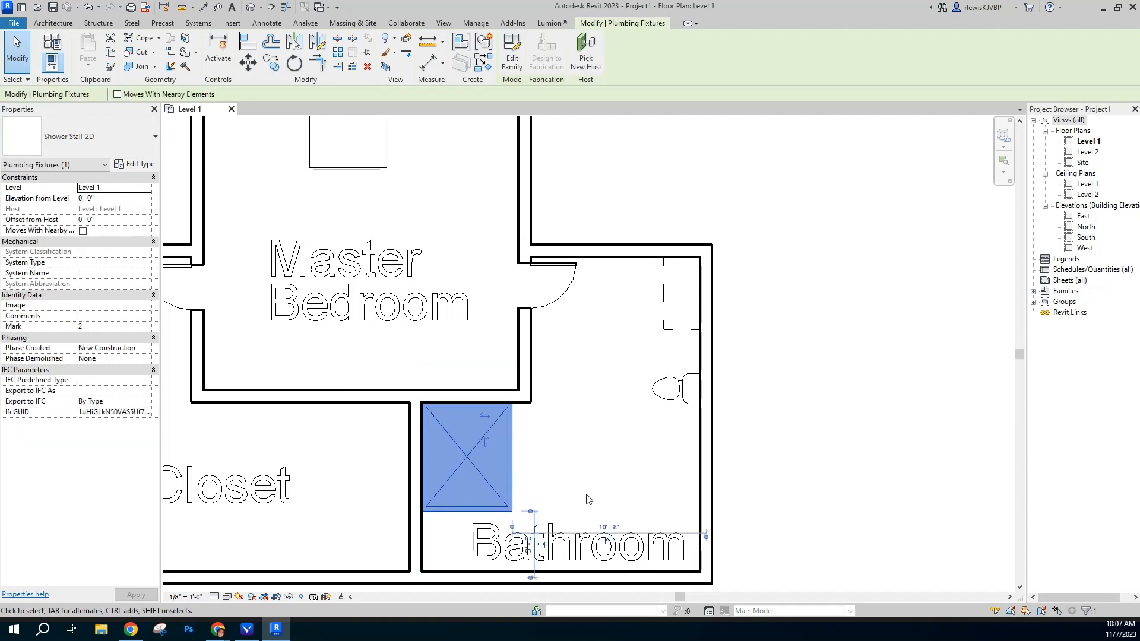
pyautogui.click(695, 462)
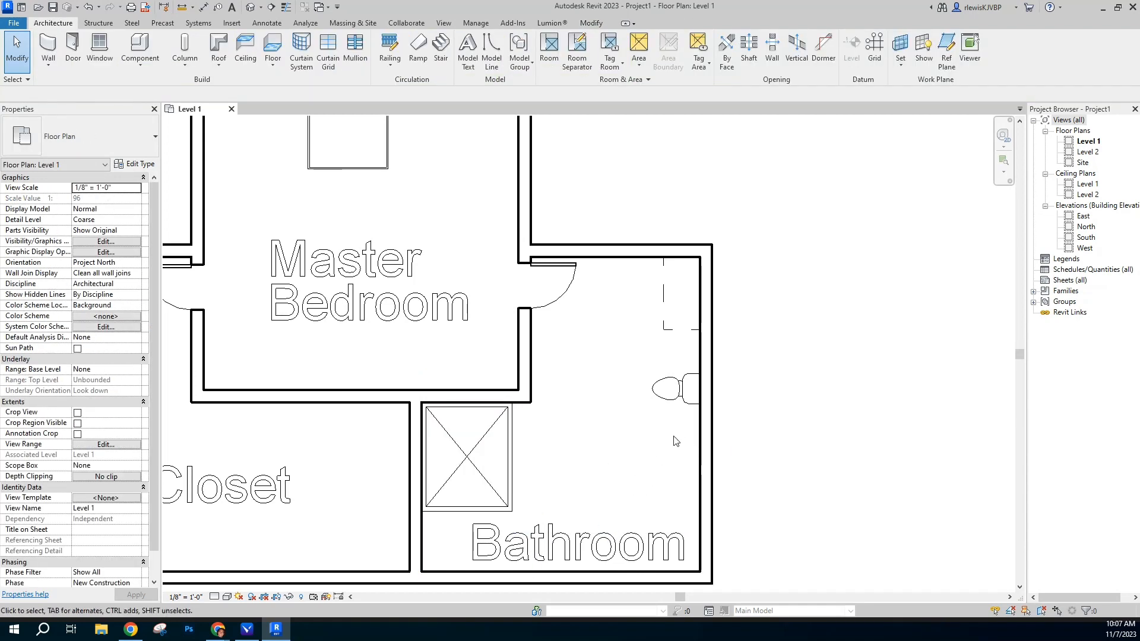
pyautogui.scroll(-1, 606, 414)
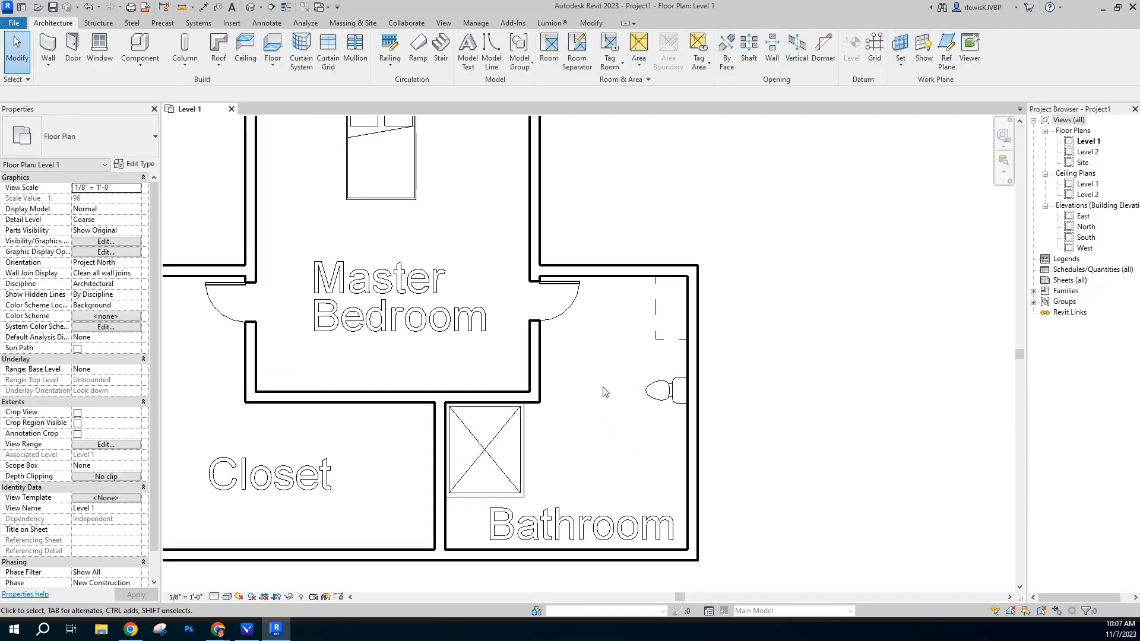
pyautogui.scroll(1, 651, 512)
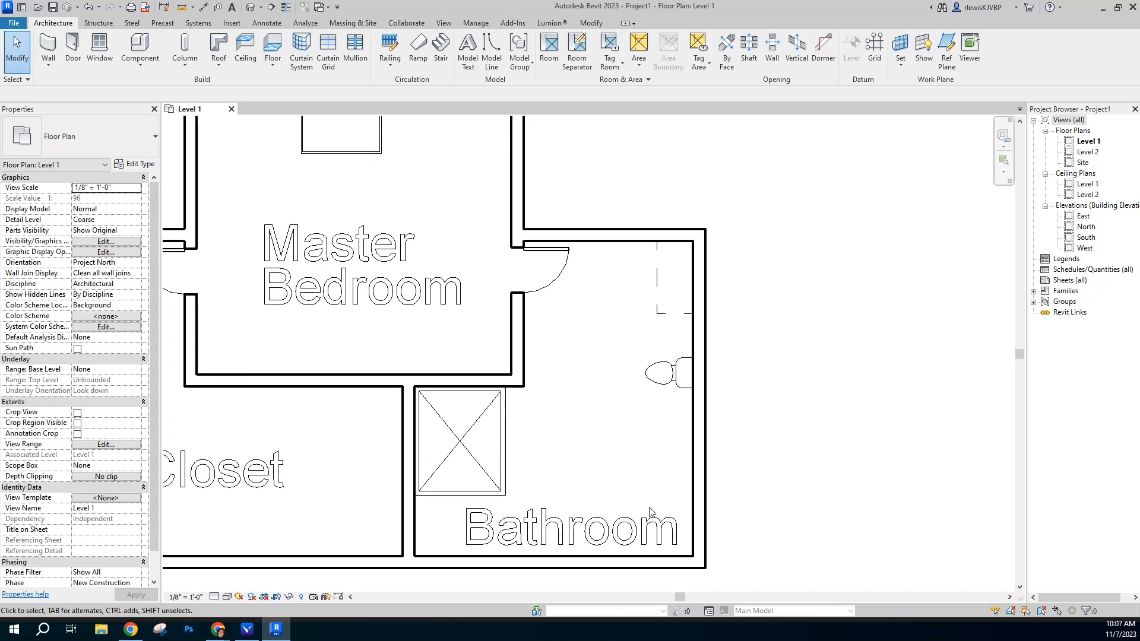
pyautogui.click(570, 533)
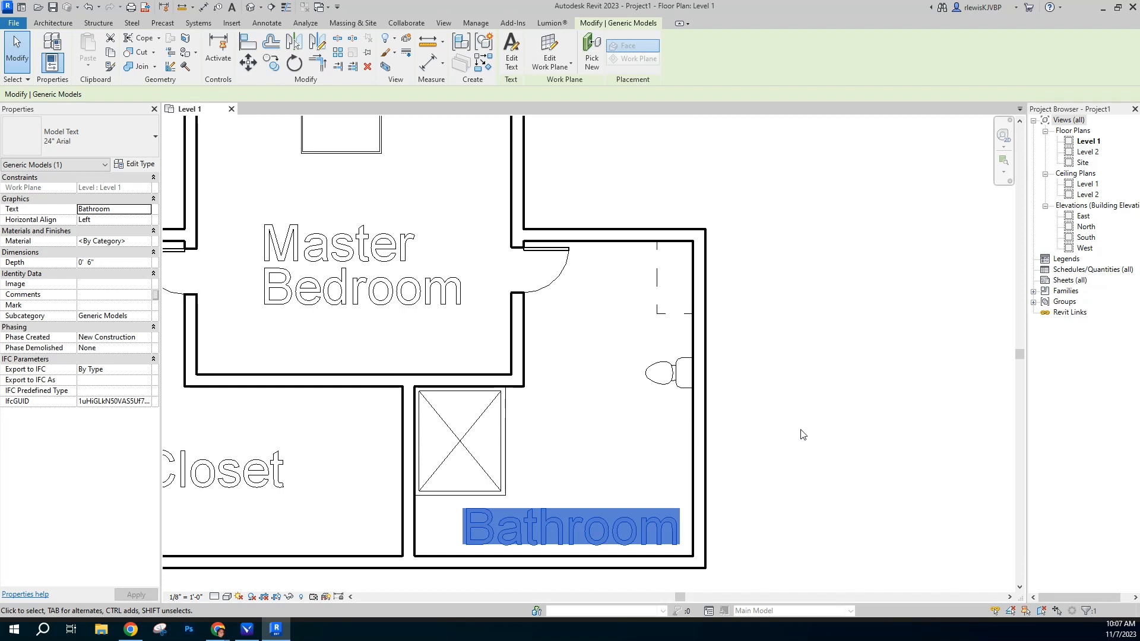
# Step: Start placing another component and browse the family library to the Bathtubs folder
pyautogui.click(70, 25)
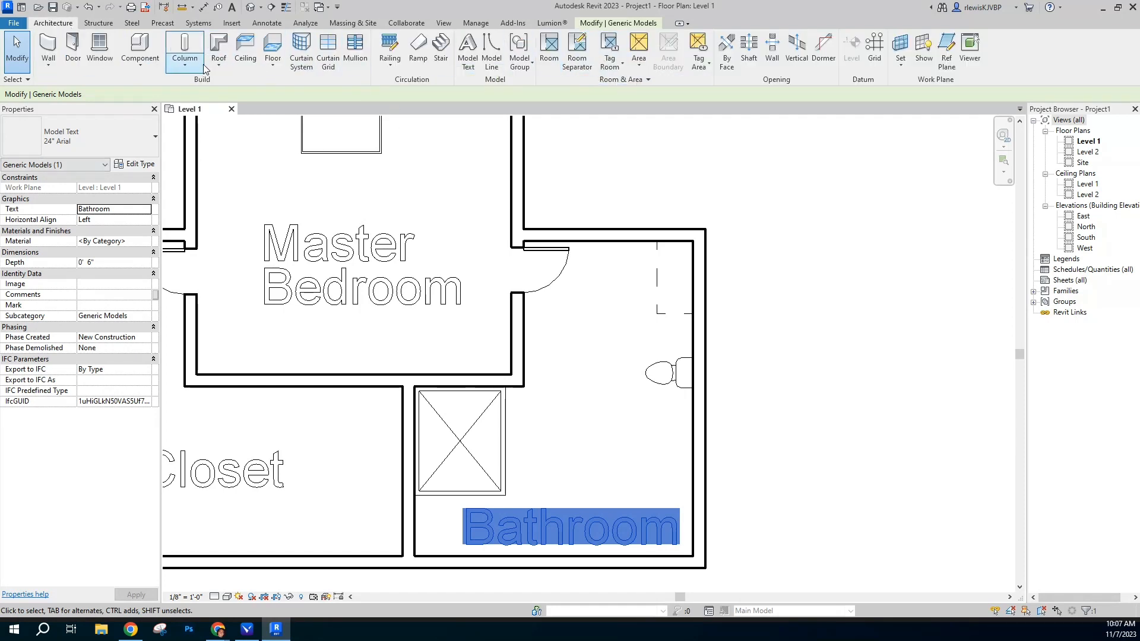
pyautogui.click(140, 61)
pyautogui.click(172, 152)
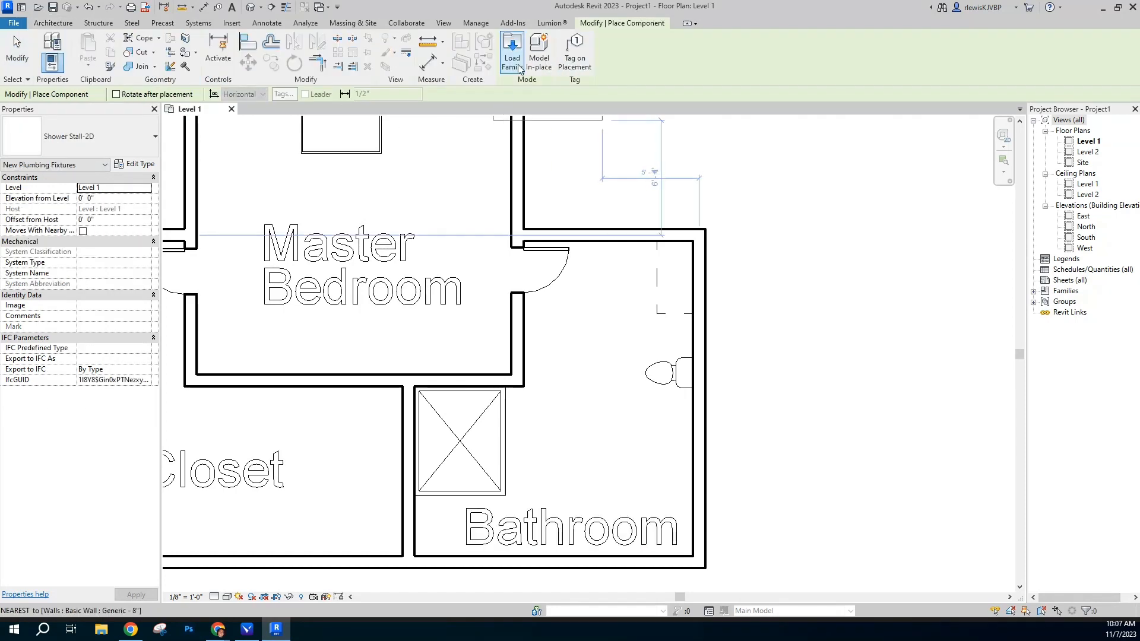
pyautogui.click(512, 51)
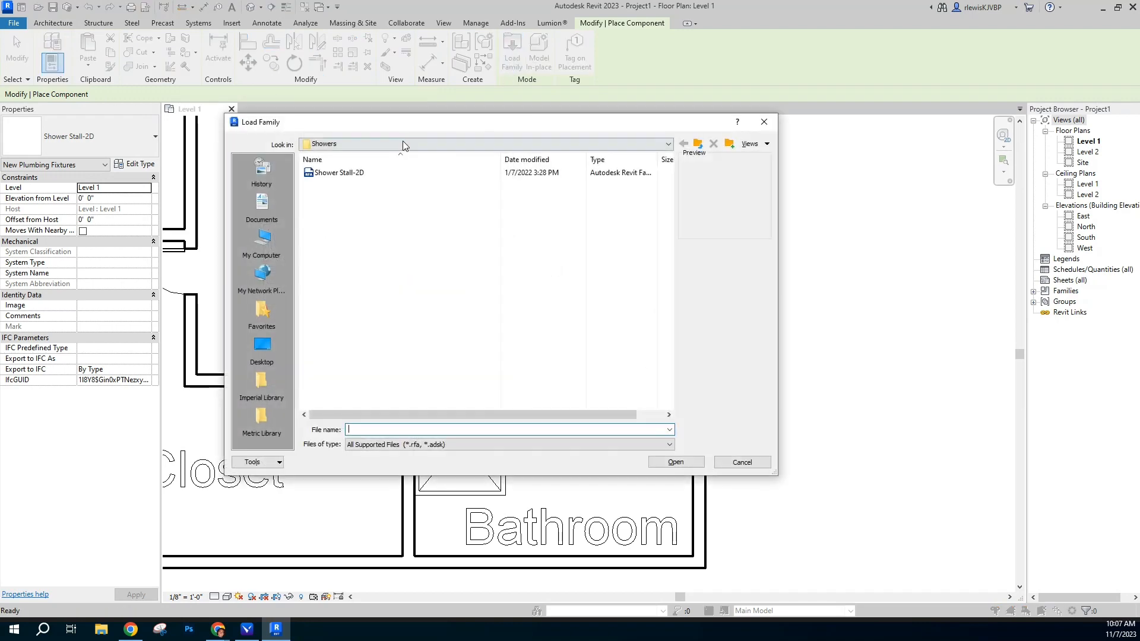
pyautogui.click(697, 144)
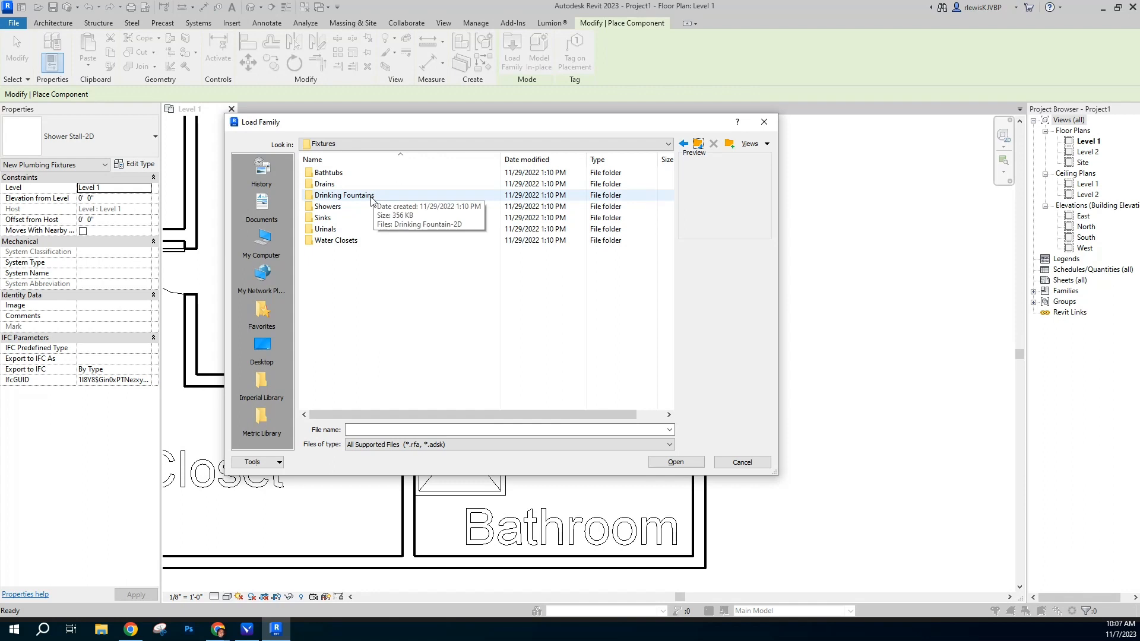
pyautogui.doubleClick(369, 173)
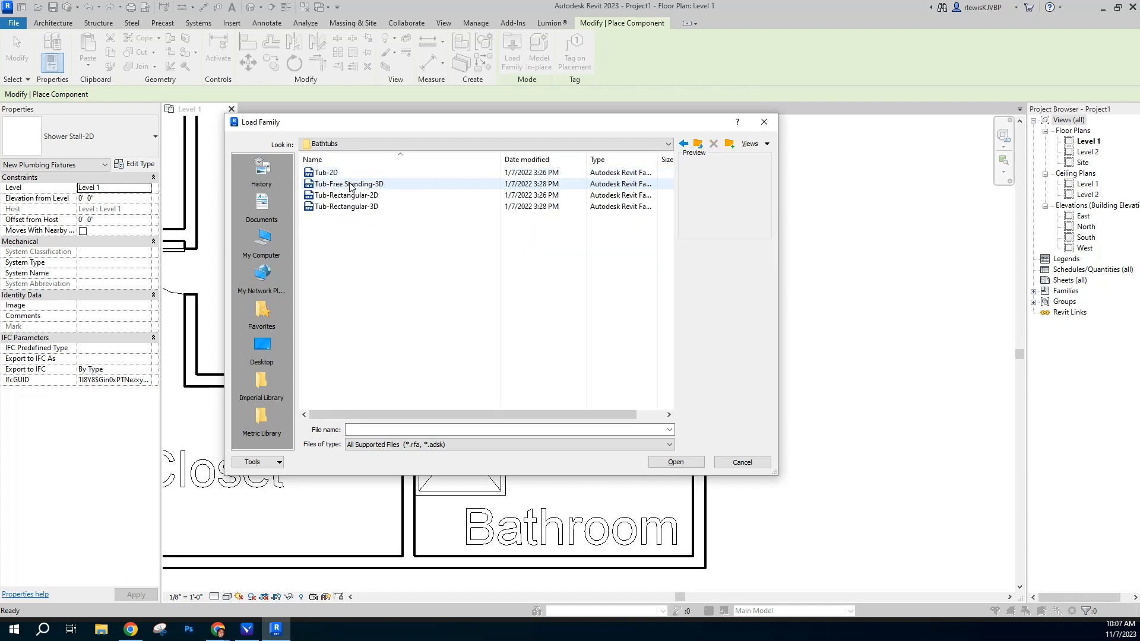
# Step: Compare the bathtub family previews and load Tub-Free Standing-3D for placement
pyautogui.click(352, 184)
pyautogui.click(355, 196)
pyautogui.press('Down')
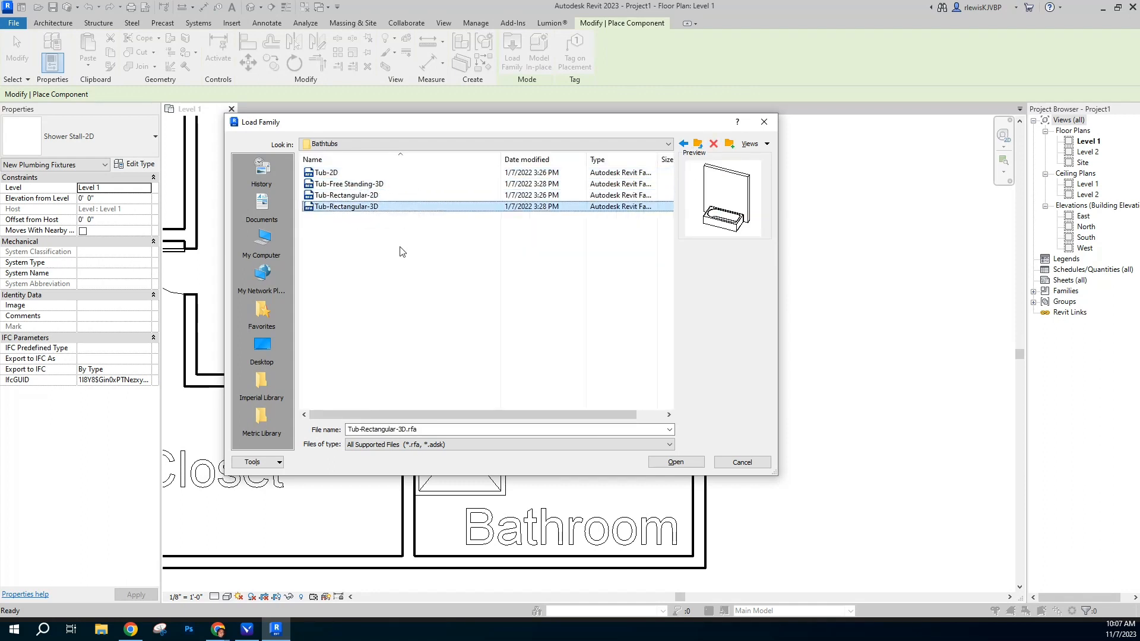
pyautogui.press('Up')
pyautogui.press('Up')
pyautogui.press('Up')
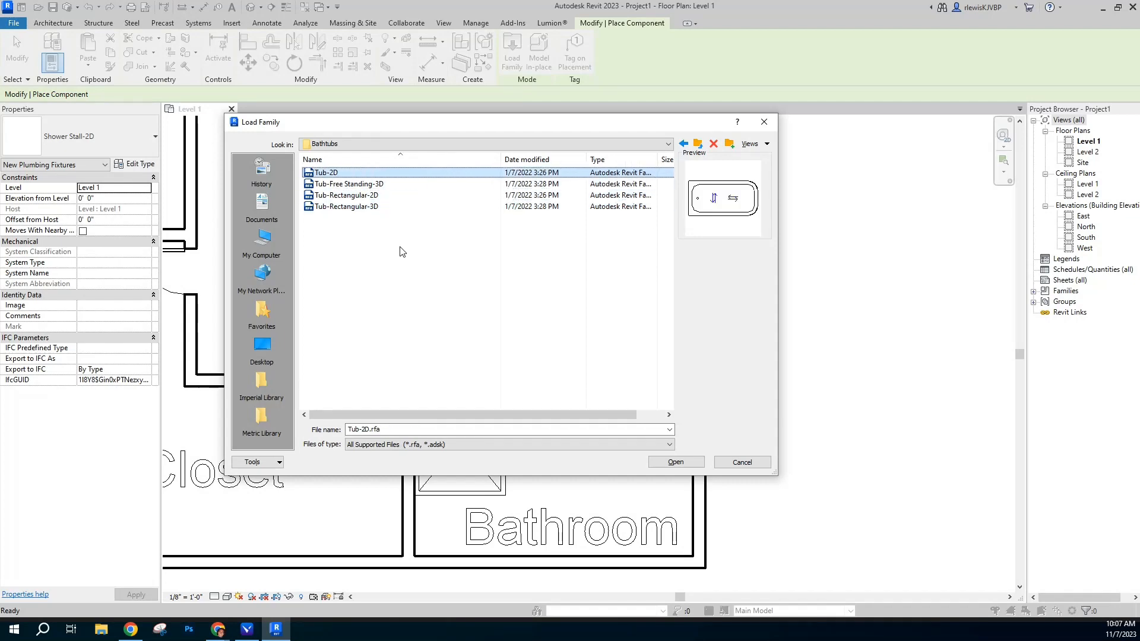
pyautogui.press('Down')
pyautogui.click(686, 461)
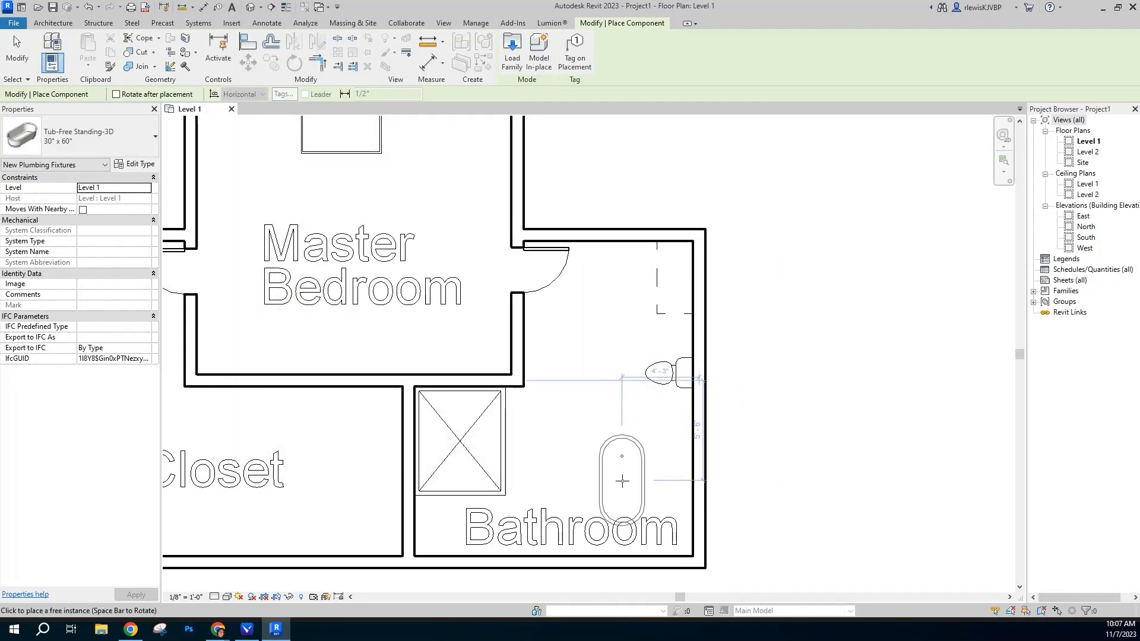
# Step: Place the 30" x 60" free-standing tub in the bathroom's lower-right area and rotate it about 45 degrees clockwise
pyautogui.click(614, 480)
pyautogui.press('Escape')
pyautogui.press('r')
pyautogui.press('o')
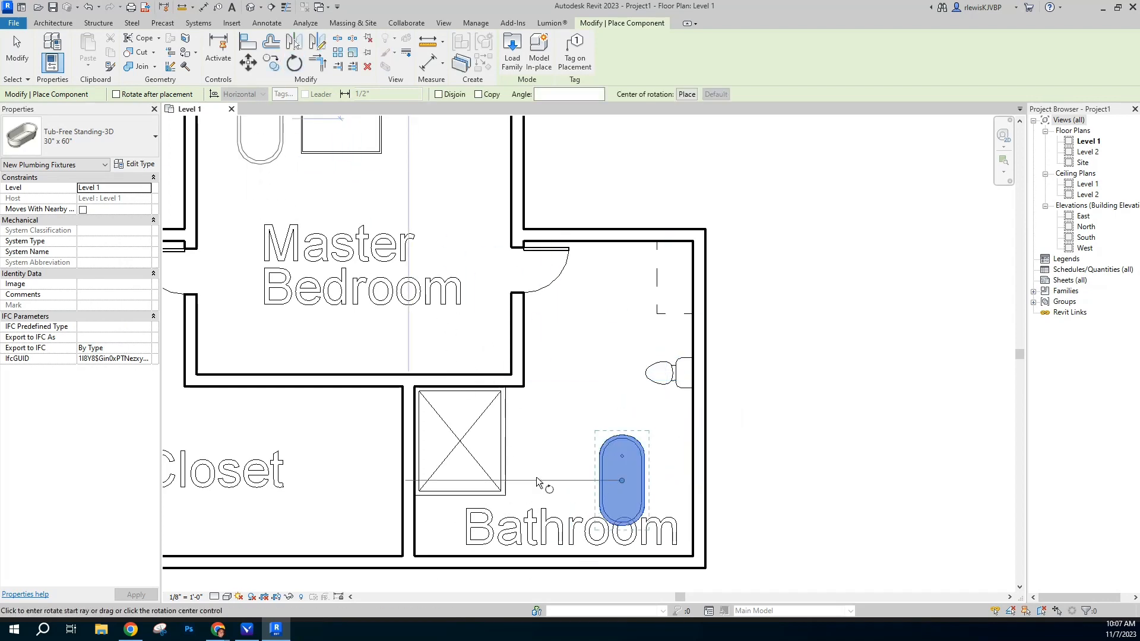
pyautogui.click(550, 476)
pyautogui.click(572, 435)
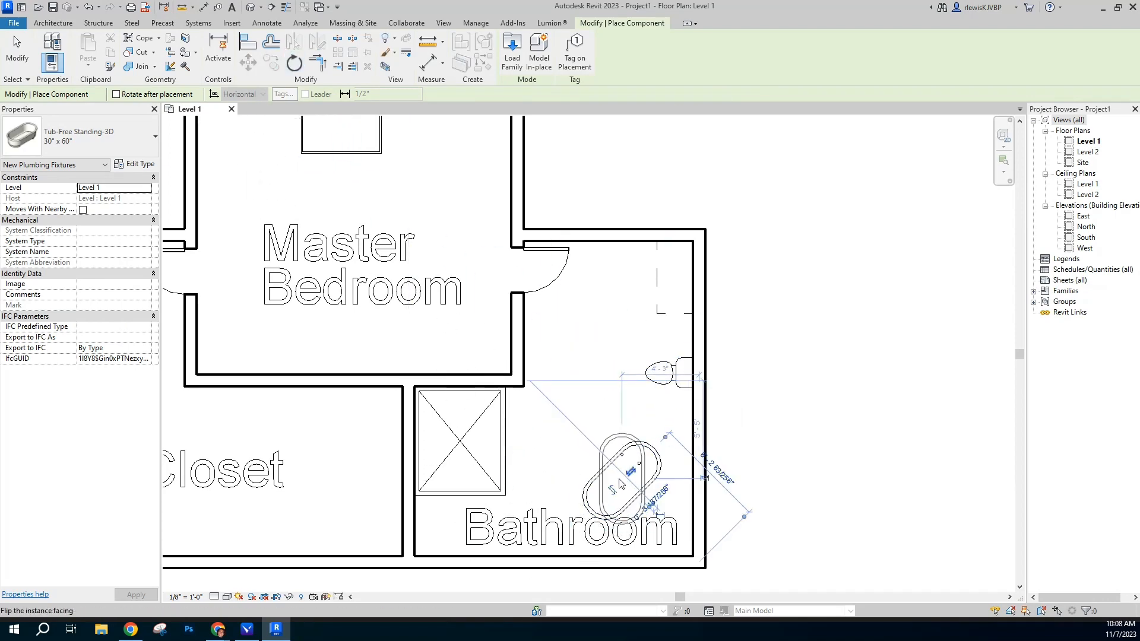
# Step: Move the rotated tub closer to the bathroom's lower-right corner
pyautogui.click(18, 51)
pyautogui.moveTo(625, 499); pyautogui.dragTo(641, 527)
pyautogui.click(815, 480)
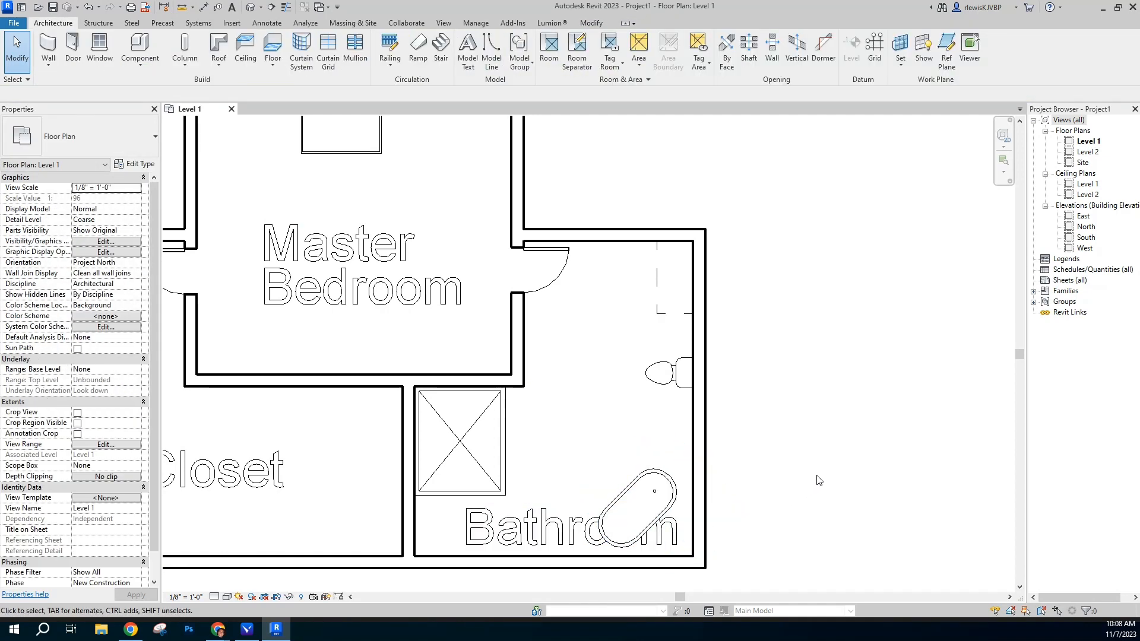
# Step: Move the Bathroom label out of the room to the open area beyond the right exterior wall
pyautogui.click(531, 524)
pyautogui.moveTo(531, 524); pyautogui.dragTo(795, 400)
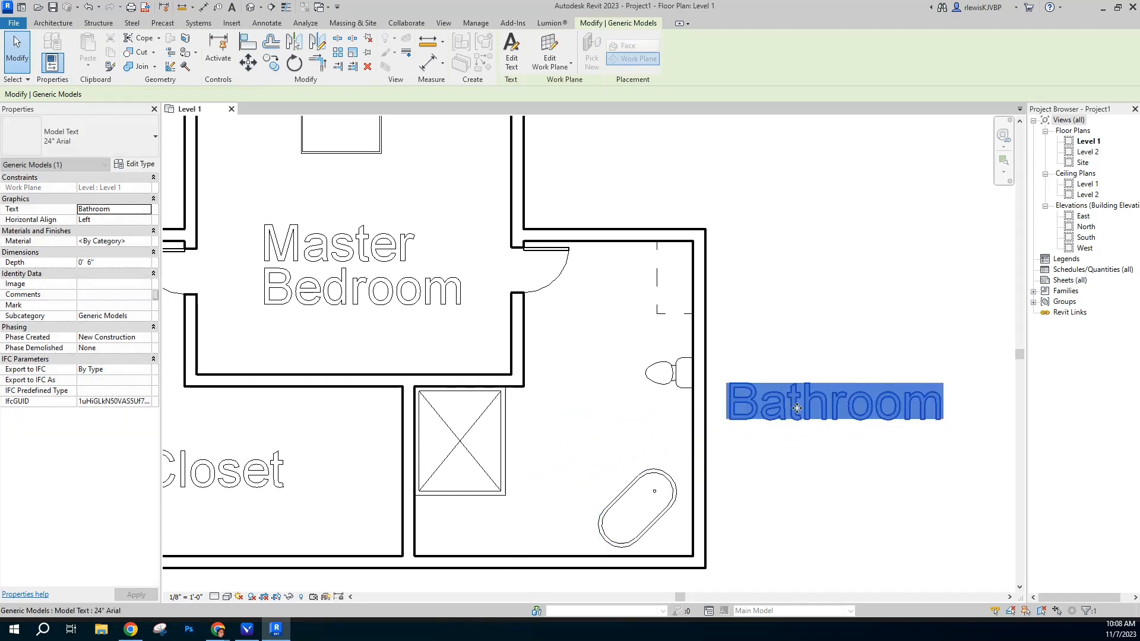
pyautogui.click(804, 490)
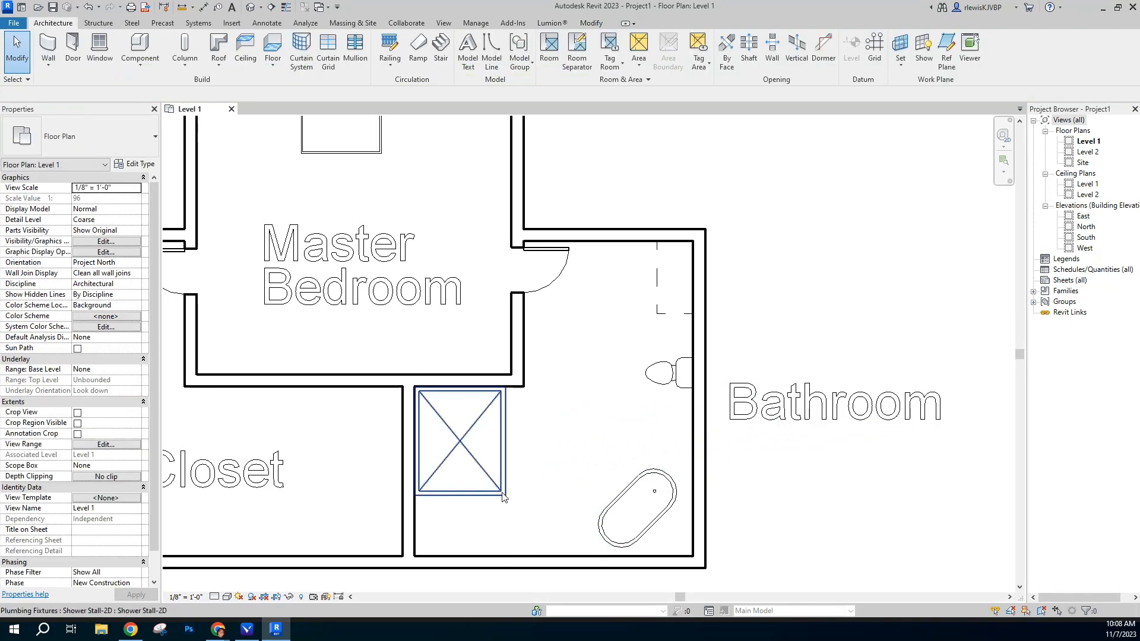
pyautogui.click(505, 497)
pyautogui.click(815, 490)
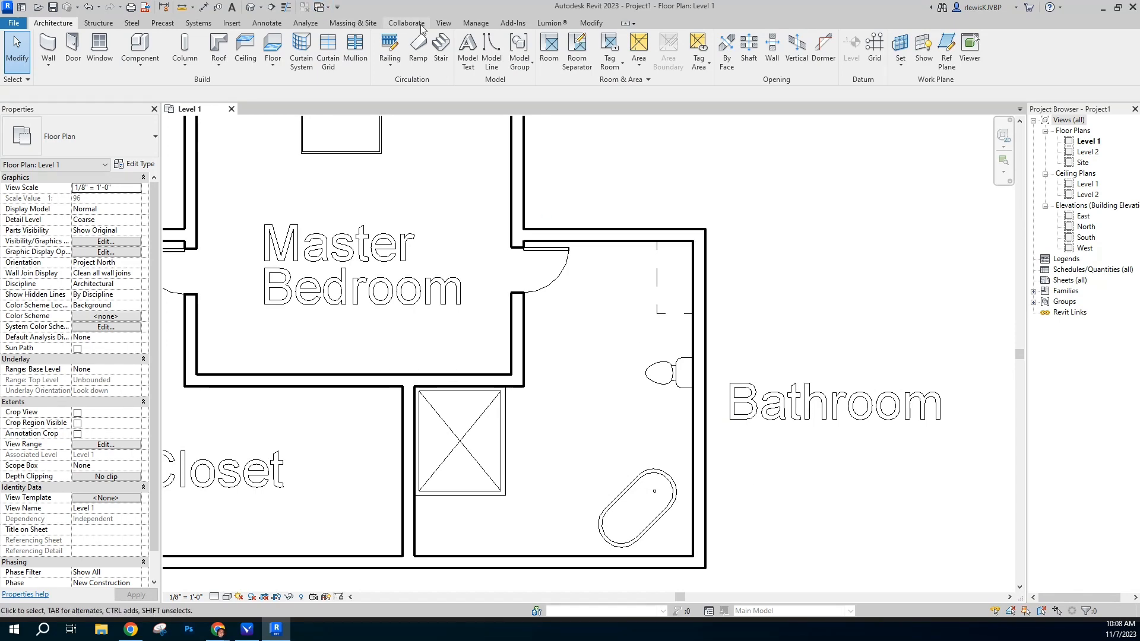
# Step: Add an aligned dimension above the bathroom between the bedroom's right wall and the right exterior wall
pyautogui.click(267, 23)
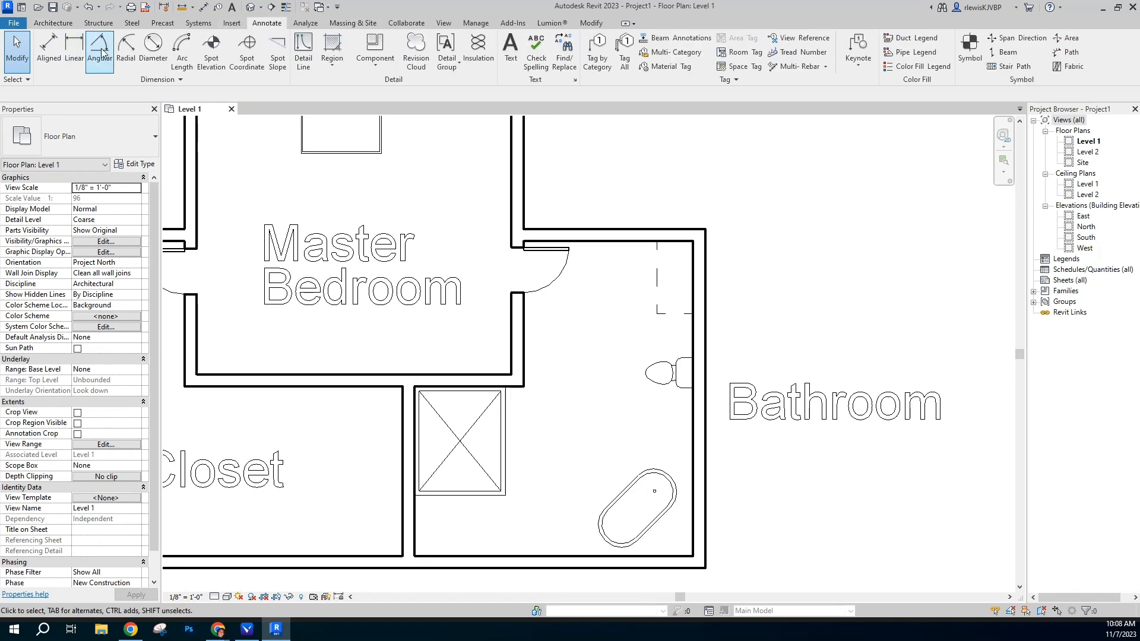
pyautogui.click(47, 50)
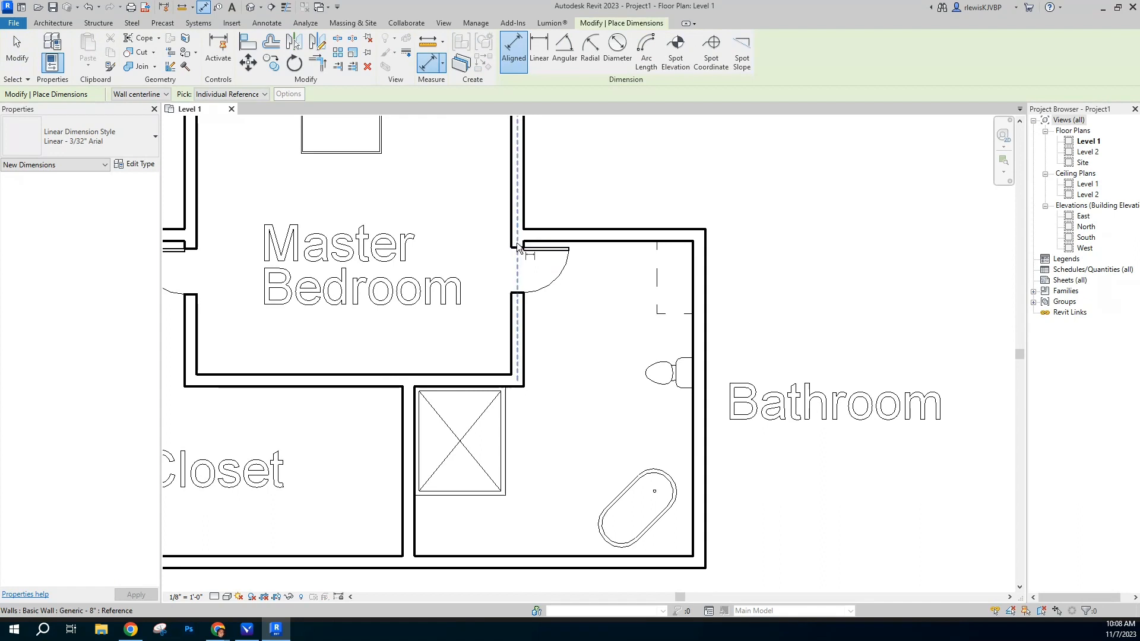
pyautogui.click(517, 243)
pyautogui.click(700, 262)
pyautogui.click(663, 196)
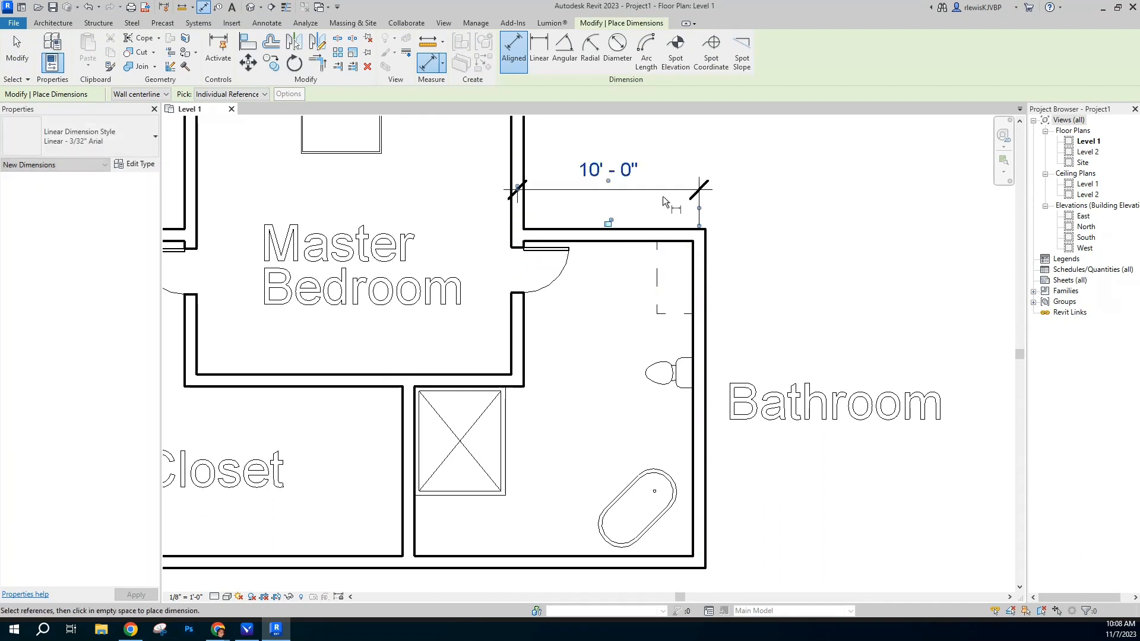
# Step: Add an aligned dimension outside the right exterior wall, between the bathroom's top and bottom walls
pyautogui.click(618, 235)
pyautogui.click(624, 562)
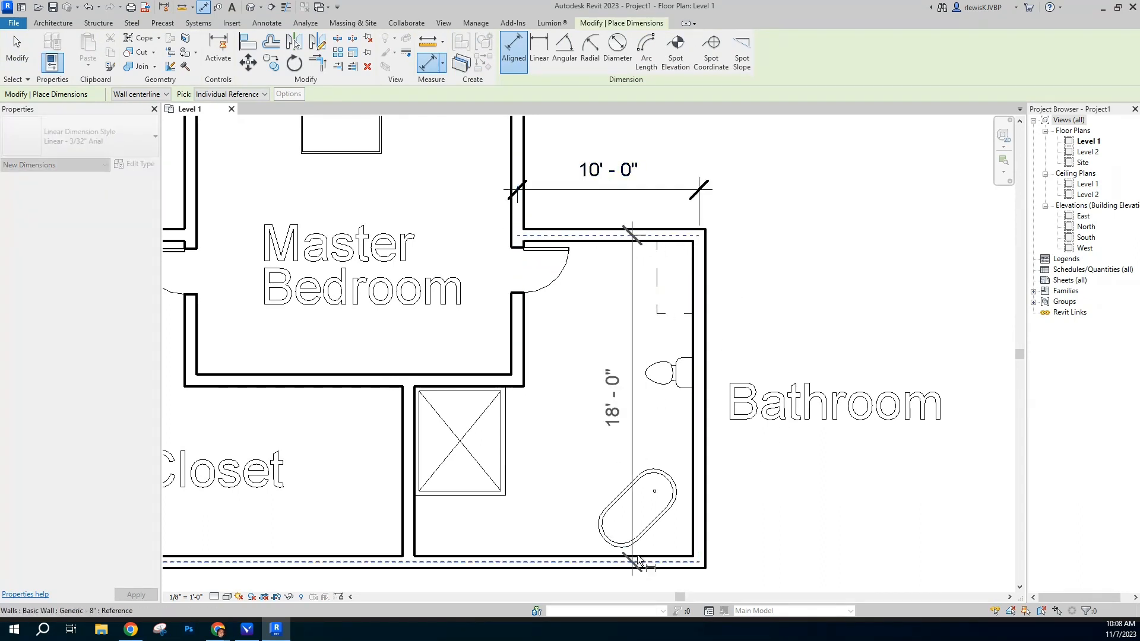
pyautogui.click(800, 507)
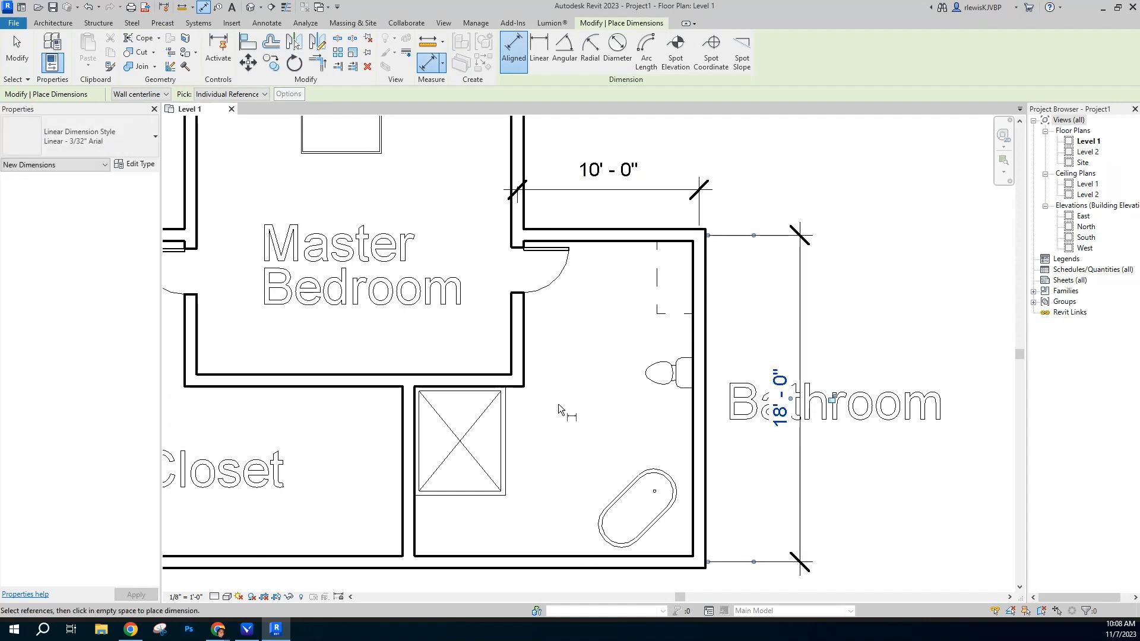
# Step: Add an aligned dimension below the bathroom between the right exterior wall and the closet partition
pyautogui.scroll(-1, 557, 398)
pyautogui.scroll(1, 604, 574)
pyautogui.click(683, 484)
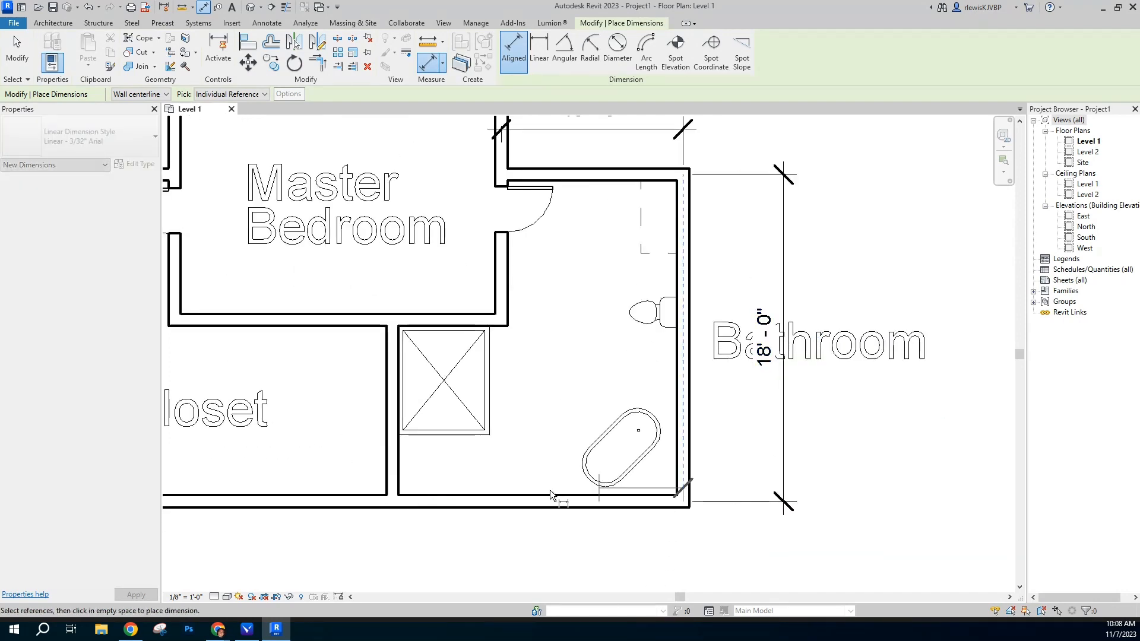
pyautogui.click(392, 475)
pyautogui.click(503, 563)
pyautogui.scroll(-1, 645, 420)
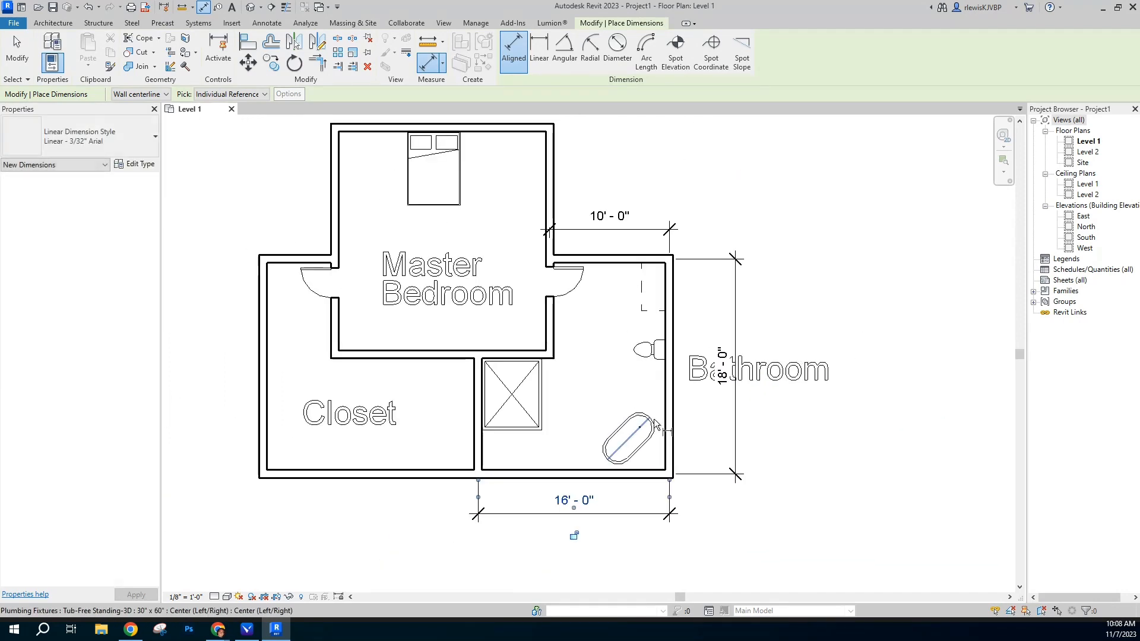
# Step: Add an aligned dimension below the closet between the left exterior wall and the closet partition
pyautogui.click(264, 466)
pyautogui.click(478, 472)
pyautogui.click(451, 512)
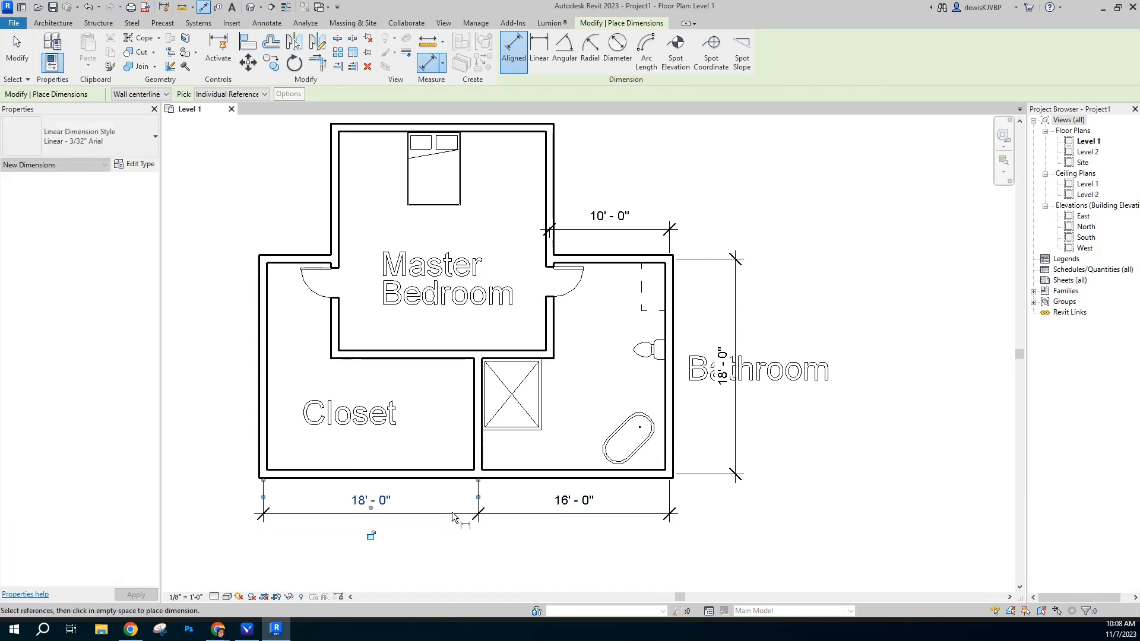
pyautogui.click(17, 47)
pyautogui.scroll(1, 562, 537)
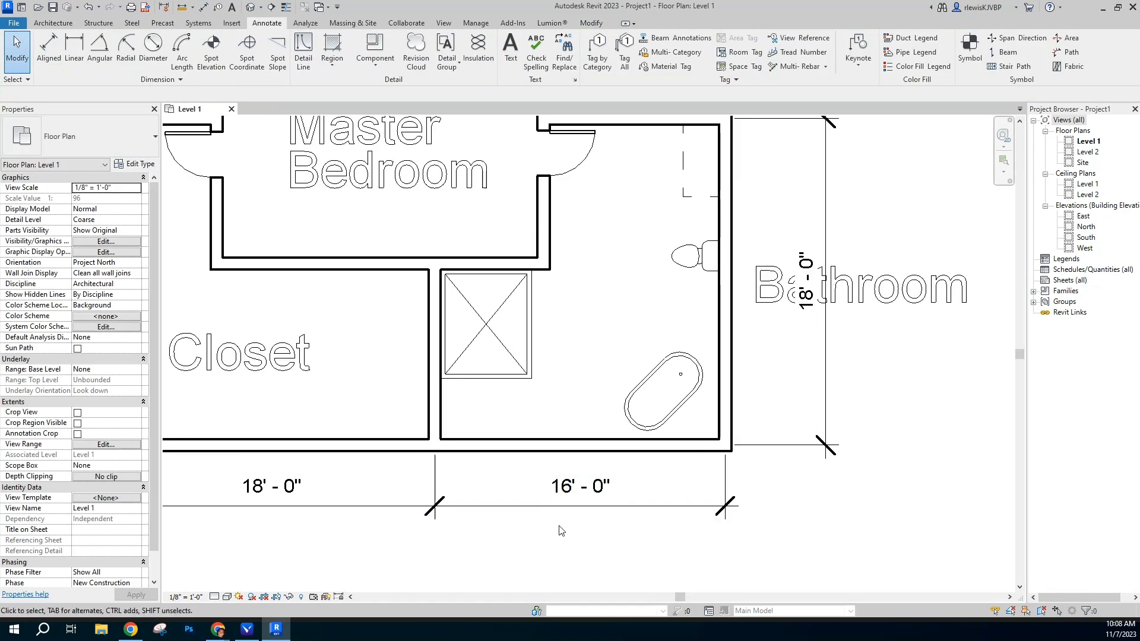
# Step: Delete the centerline dimensions below the plan, beyond the right exterior wall and above the bathroom
pyautogui.scroll(-1, 612, 530)
pyautogui.click(298, 515)
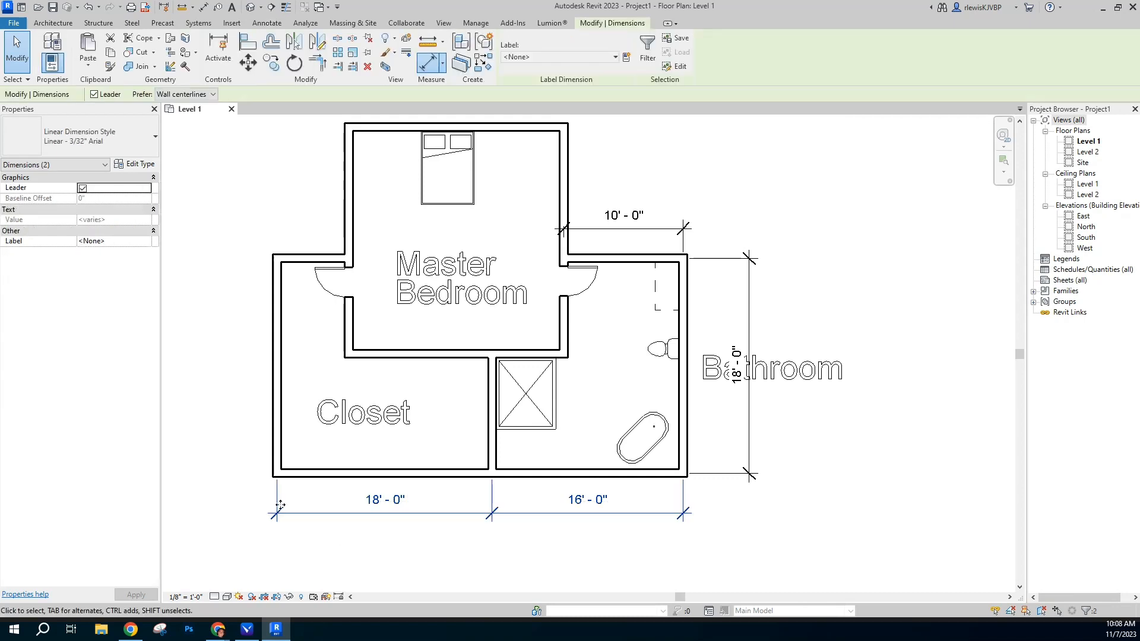
pyautogui.press('Delete')
pyautogui.click(713, 477)
pyautogui.press('Delete')
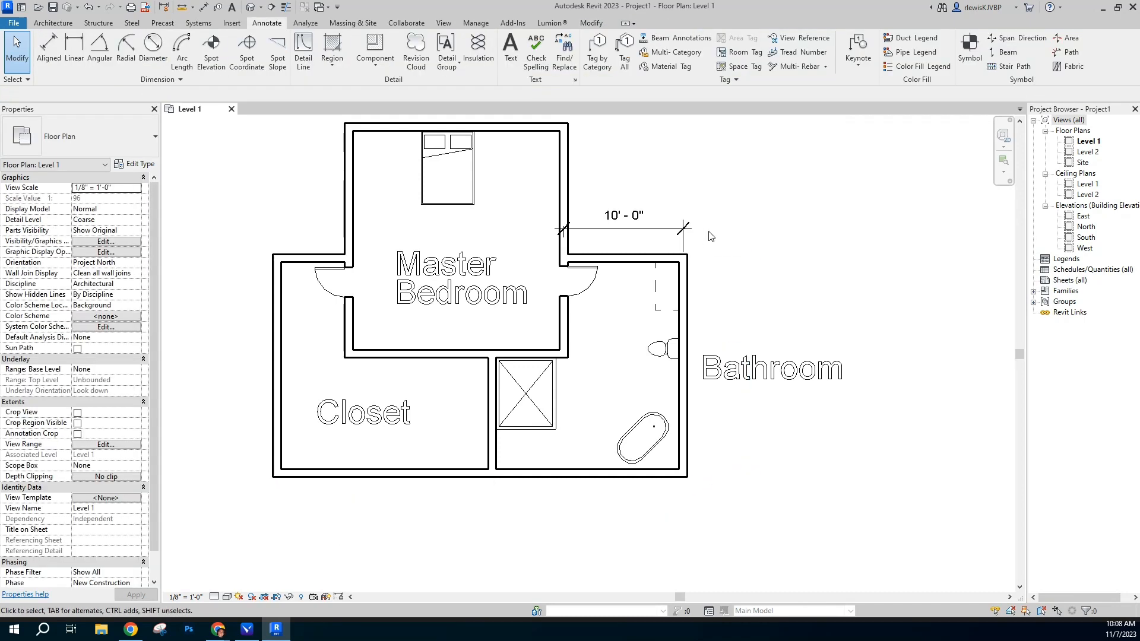
pyautogui.click(665, 229)
pyautogui.press('Delete')
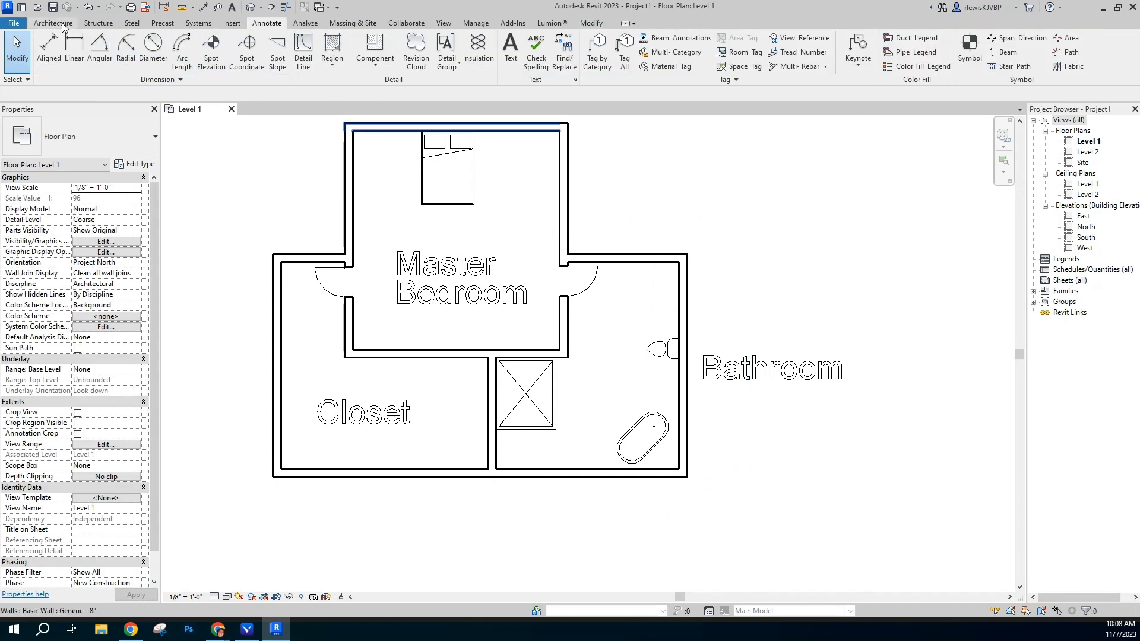
# Step: Measure from wall faces and add an aligned dimension above the bathroom between the bedroom's right wall and the right exterior wall's inner face
pyautogui.click(48, 49)
pyautogui.click(140, 94)
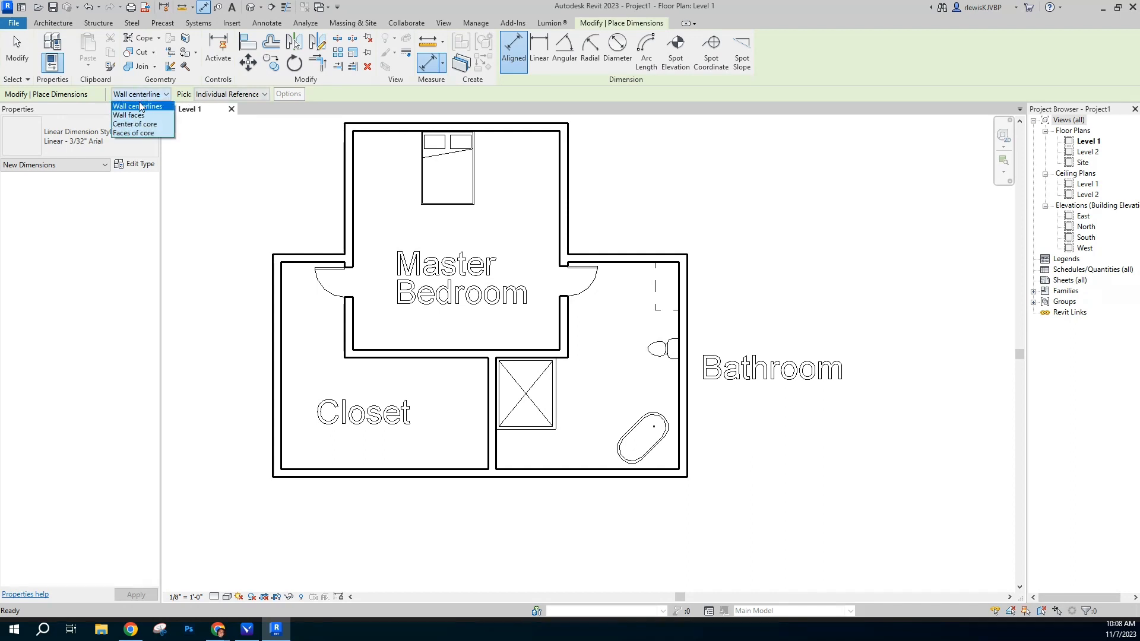
pyautogui.click(145, 115)
pyautogui.scroll(2, 627, 340)
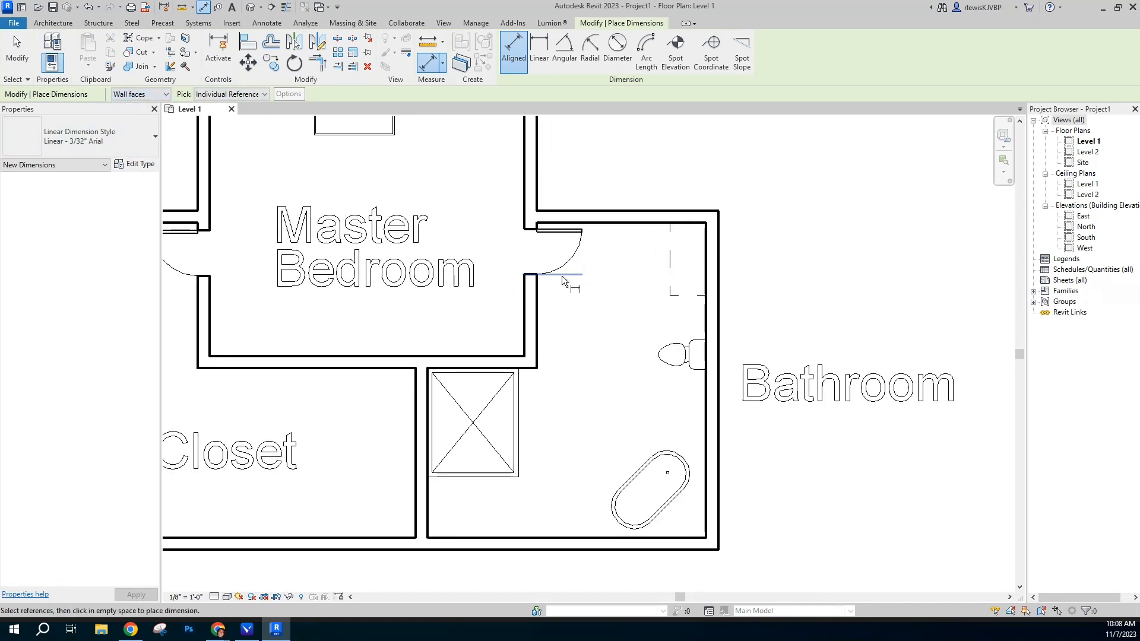
pyautogui.click(538, 301)
pyautogui.click(706, 287)
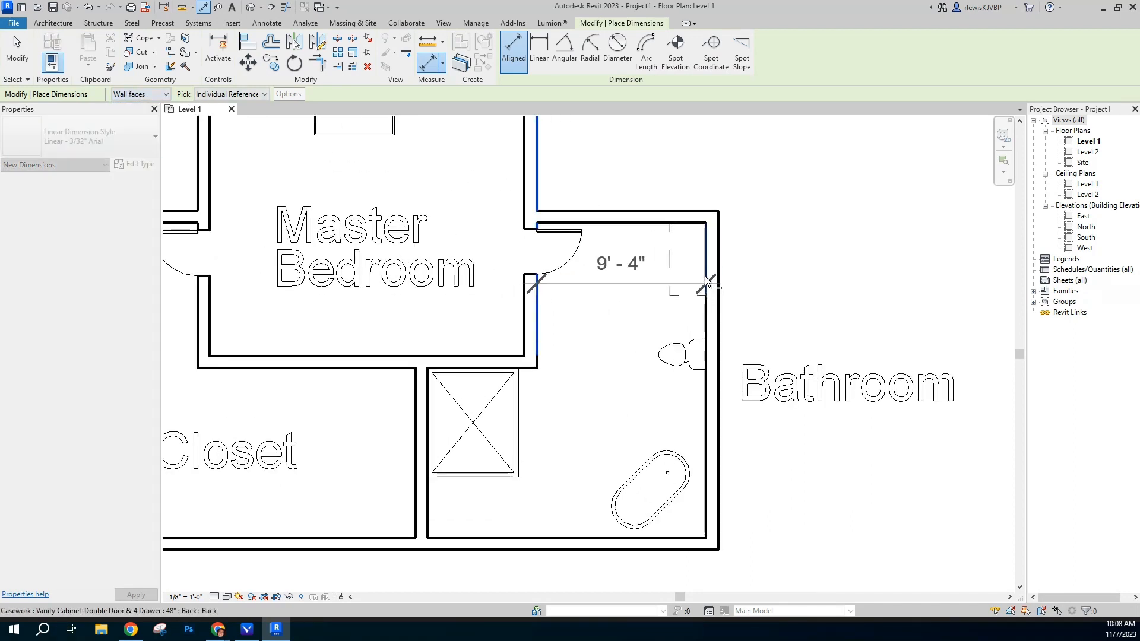
pyautogui.click(702, 173)
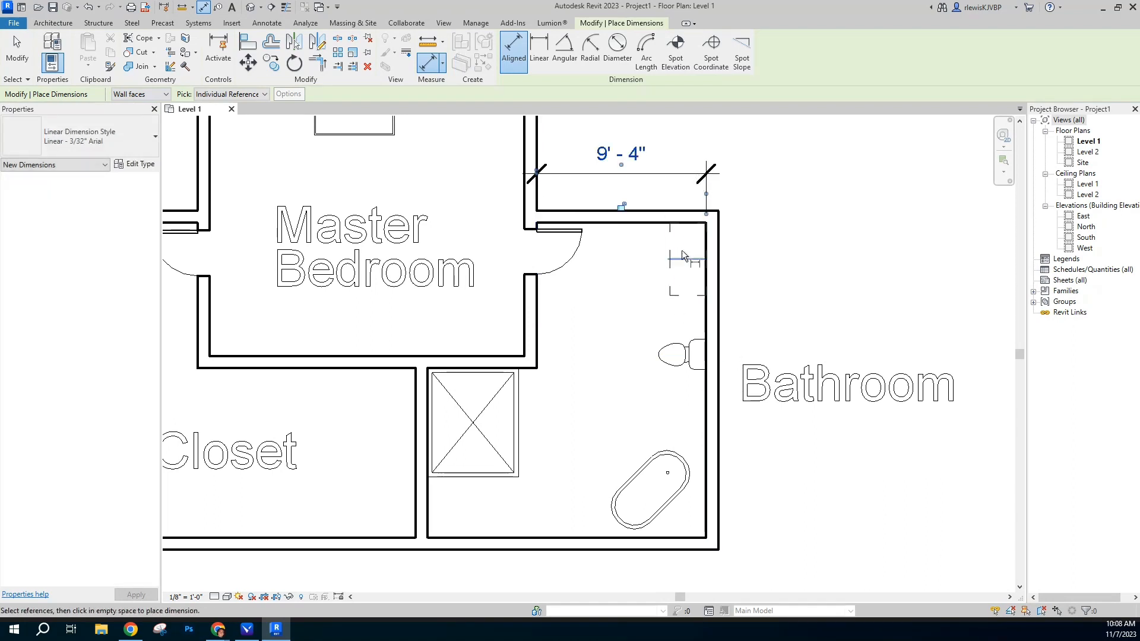
# Step: Add an aligned dimension outside the right exterior wall between the inner faces of the bathroom's top and bottom walls
pyautogui.click(646, 227)
pyautogui.click(648, 538)
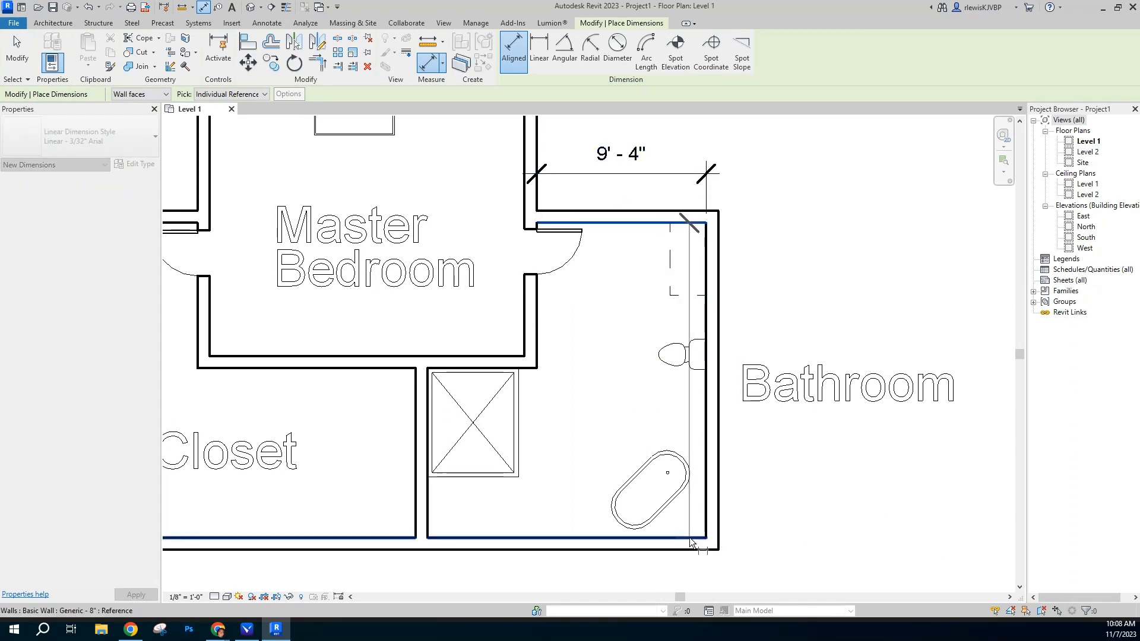
pyautogui.click(776, 494)
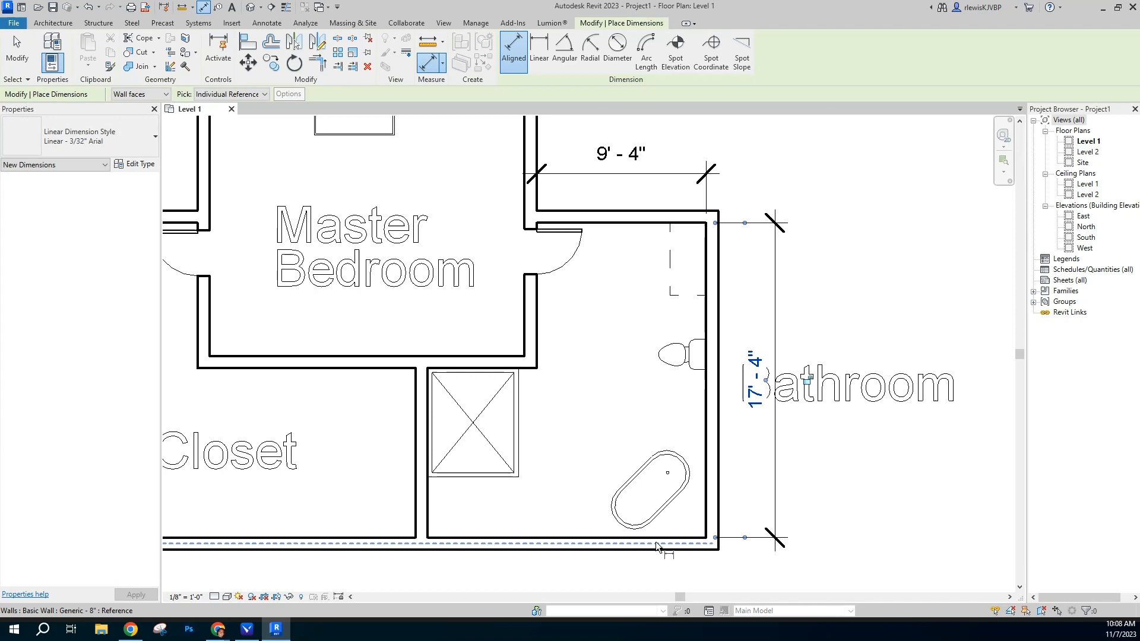
# Step: Add an aligned dimension below the bathroom between the inner faces of the right exterior wall and the closet partition
pyautogui.click(705, 508)
pyautogui.click(430, 505)
pyautogui.scroll(-1, 463, 428)
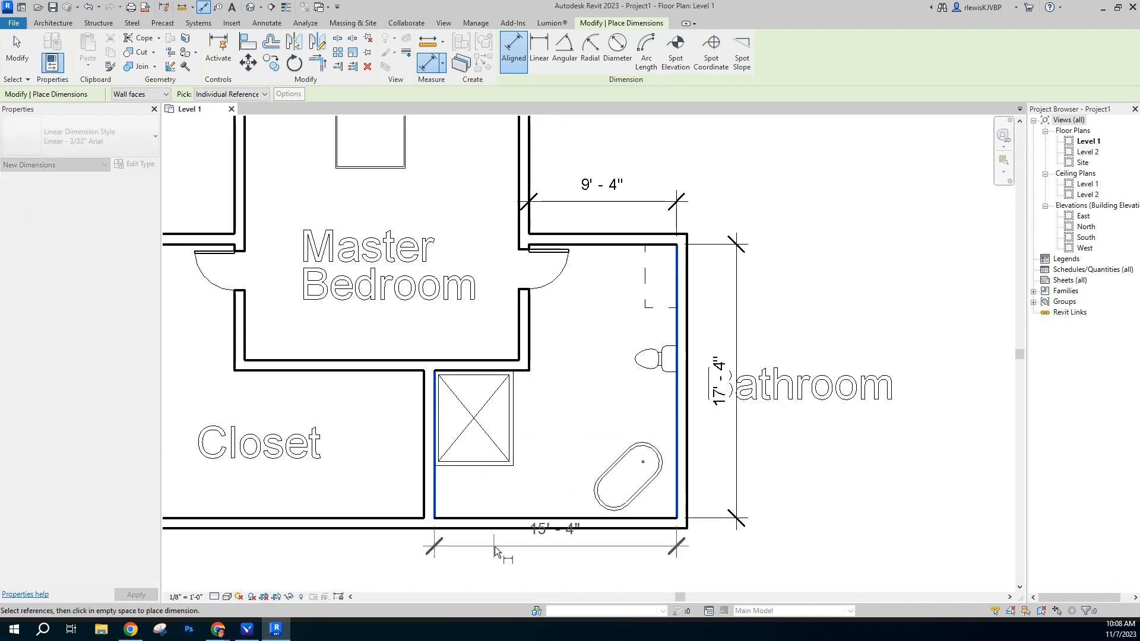
pyautogui.click(496, 572)
pyautogui.scroll(-2, 666, 457)
pyautogui.scroll(2, 436, 552)
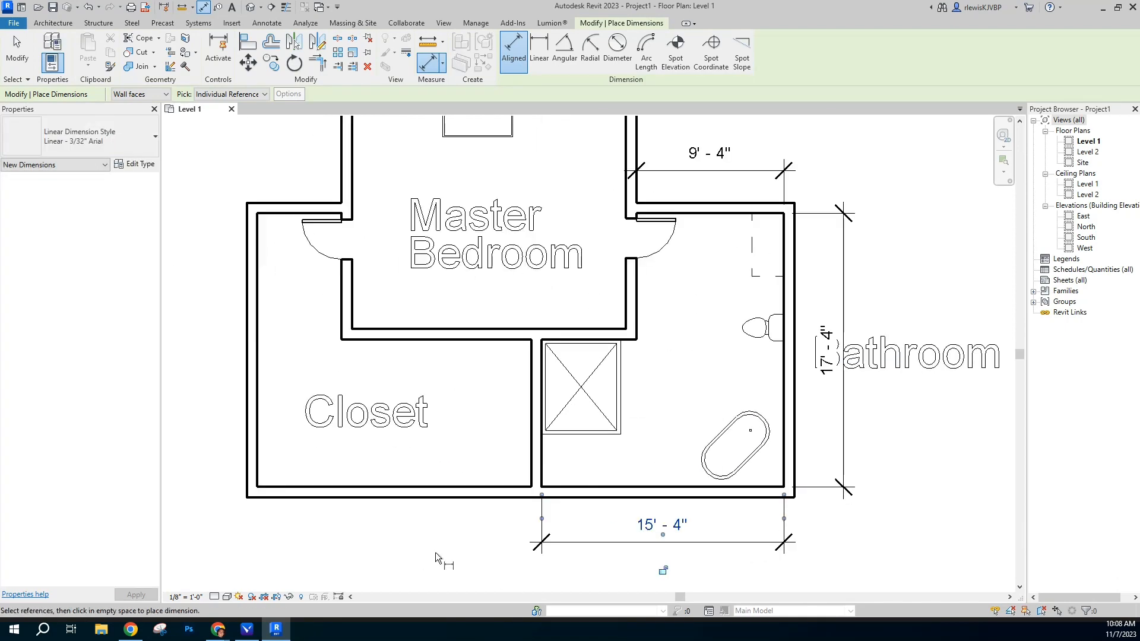
# Step: Add an aligned dimension below the closet between the inner faces of the closet partition and the left exterior wall
pyautogui.click(528, 479)
pyautogui.click(259, 471)
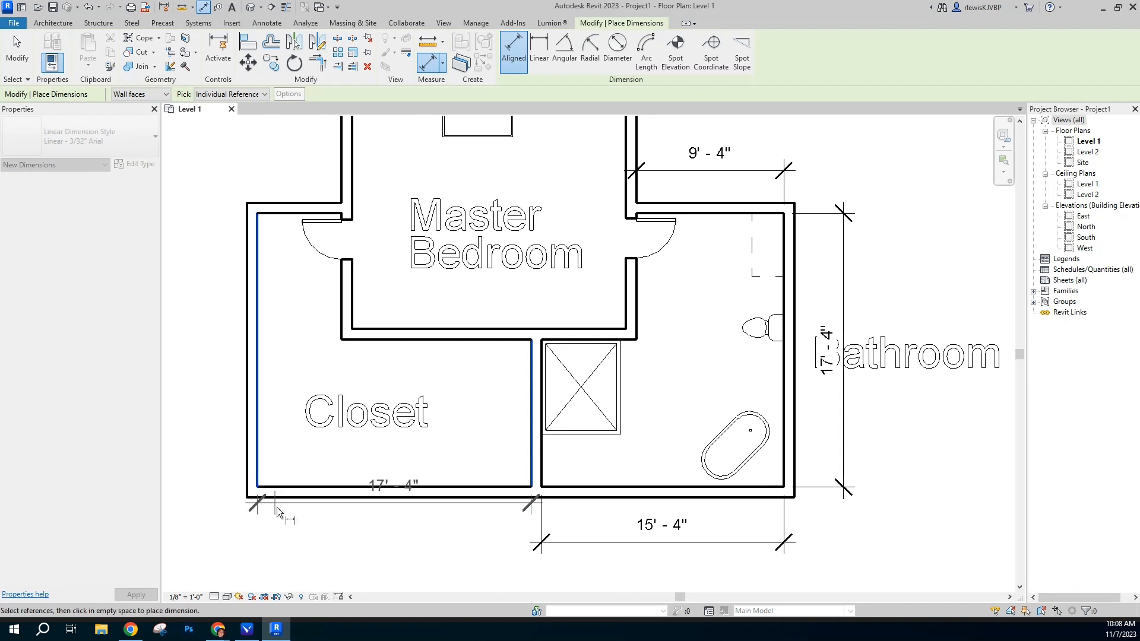
pyautogui.click(291, 546)
# Step: Add an aligned dimension outside the left exterior wall between the inner faces of the closet's top and bottom walls
pyautogui.click(290, 214)
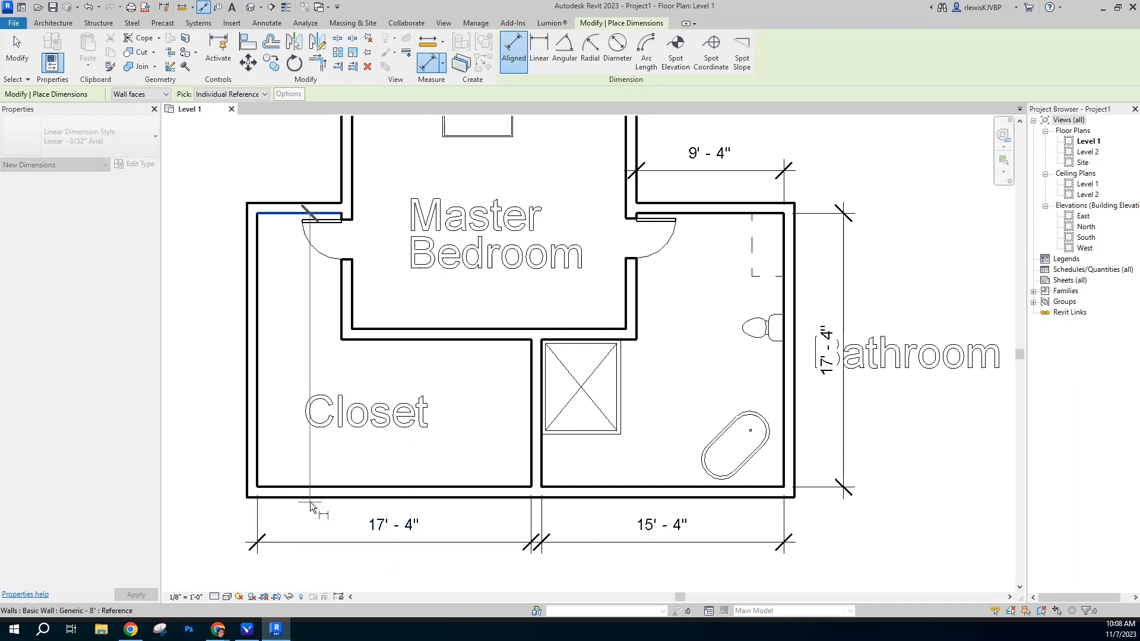
pyautogui.click(291, 485)
pyautogui.click(194, 387)
pyautogui.scroll(-2, 505, 387)
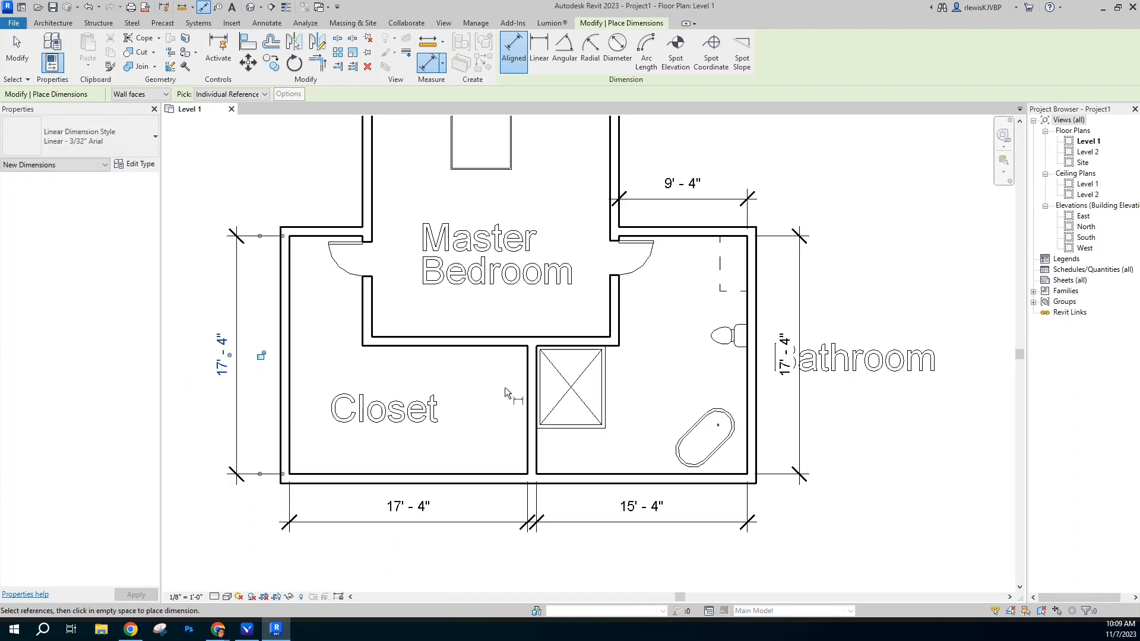
pyautogui.click(701, 384)
pyautogui.scroll(2, 821, 380)
pyautogui.press('Escape')
pyautogui.press('Escape')
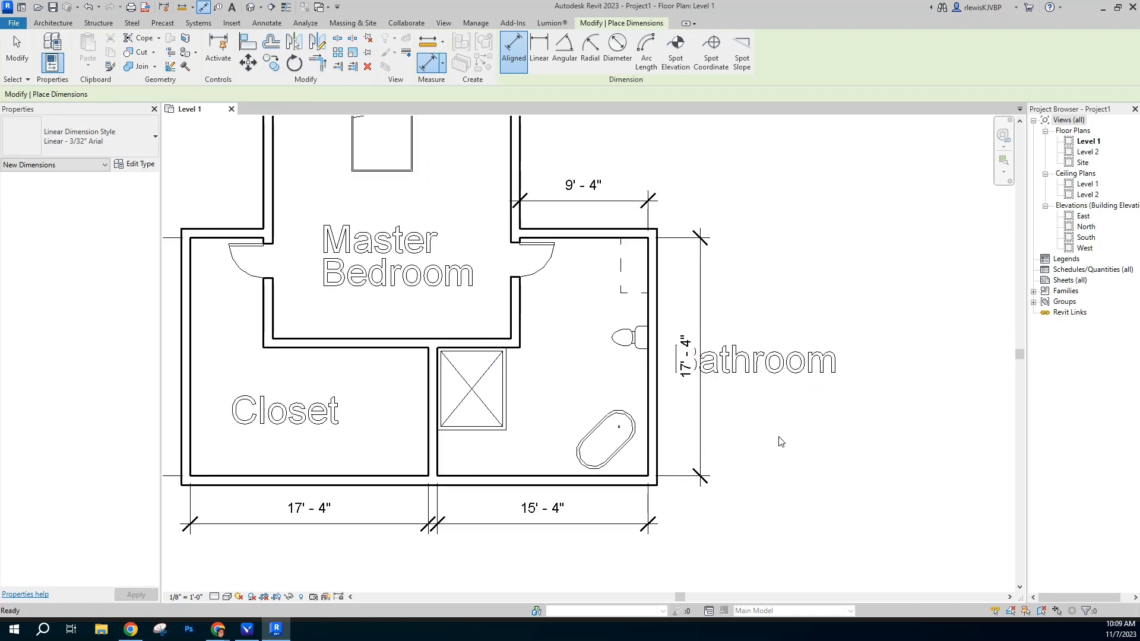
# Step: Move the Bathroom label up and to the right, clear of the vertical dimension
pyautogui.click(763, 363)
pyautogui.moveTo(764, 363); pyautogui.dragTo(822, 307)
pyautogui.click(720, 431)
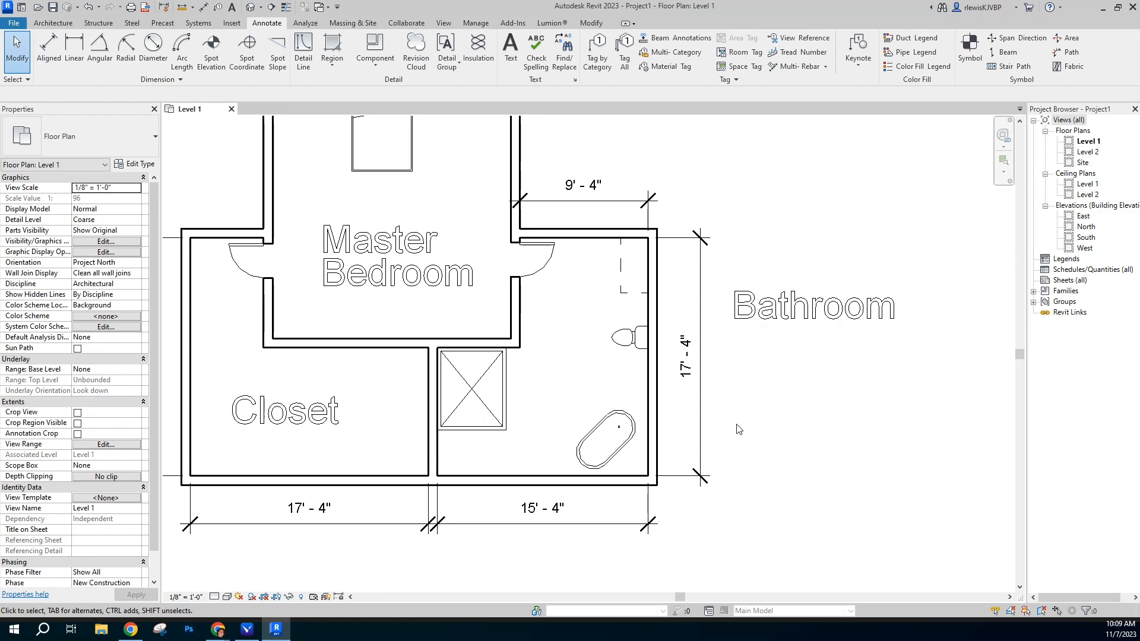
# Step: Nudge the right exterior wall inward until the bathroom's clear width along the bottom is 13' - 4"
pyautogui.click(659, 428)
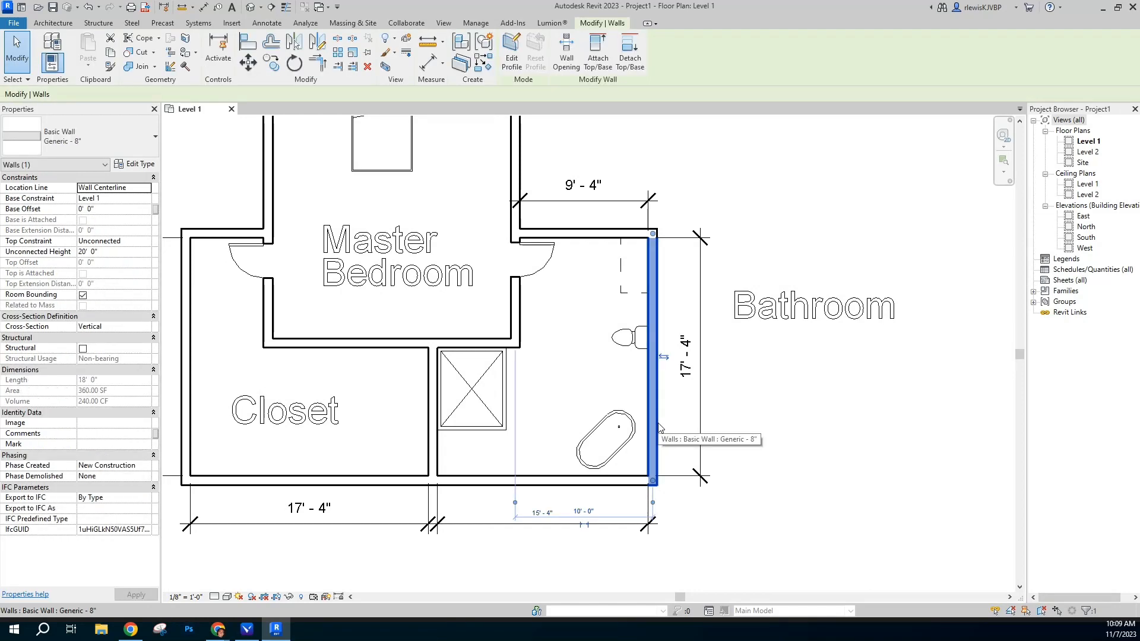
pyautogui.press('Left')
pyautogui.press('Left')
pyautogui.press('Left')
pyautogui.press('Left')
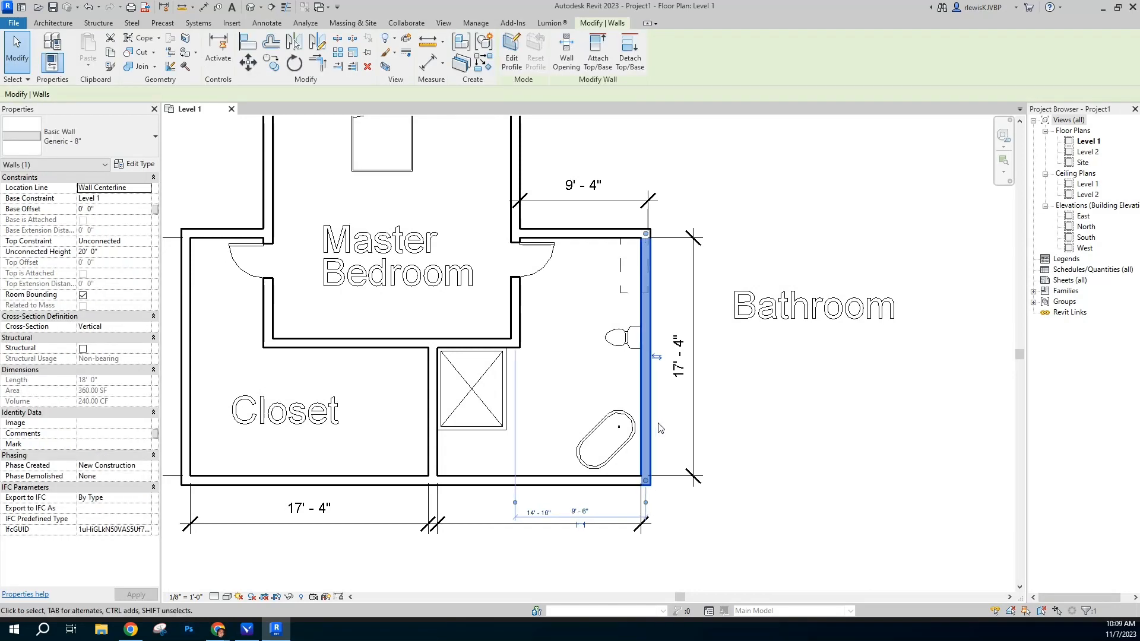
pyautogui.press('Left')
pyautogui.press('Left')
pyautogui.press('Left')
pyautogui.press('Left')
pyautogui.press('Left')
pyautogui.press('Left')
pyautogui.press('Left')
pyautogui.press('Left')
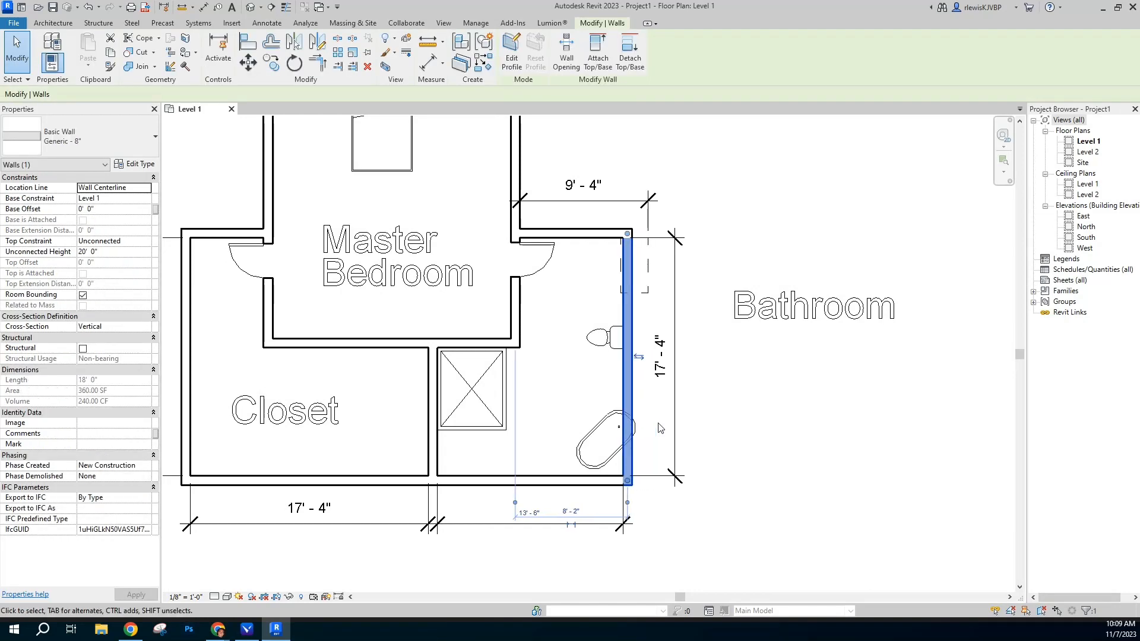
pyautogui.click(749, 423)
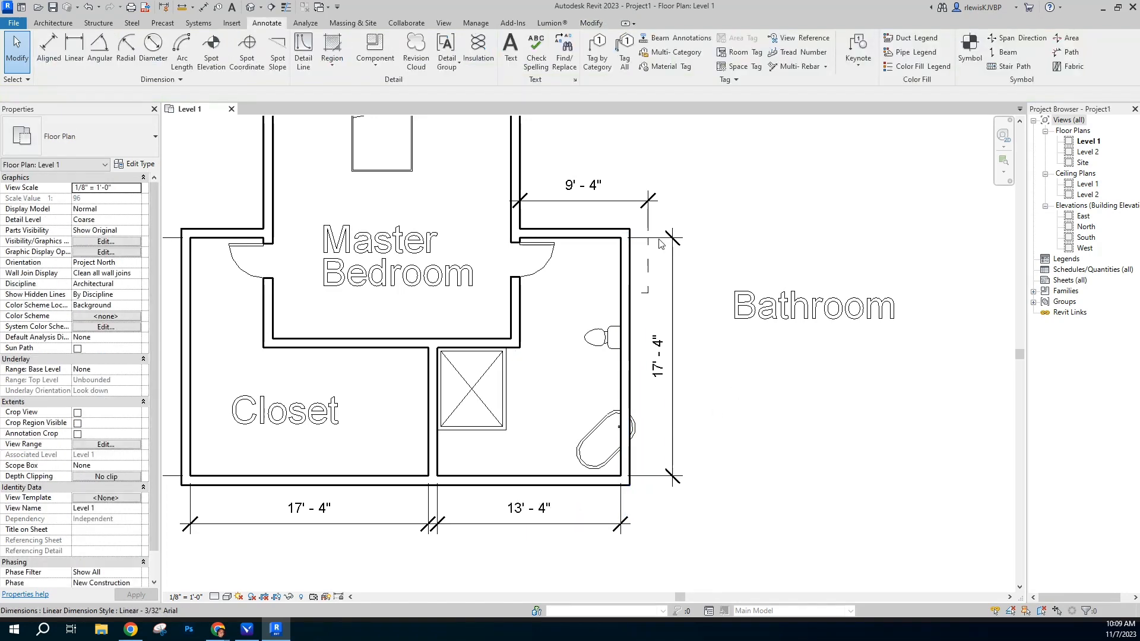
# Step: Replace the dimension above the bathroom with a new aligned one between the bedroom's right wall and the right exterior wall's inner face
pyautogui.click(599, 202)
pyautogui.press('Delete')
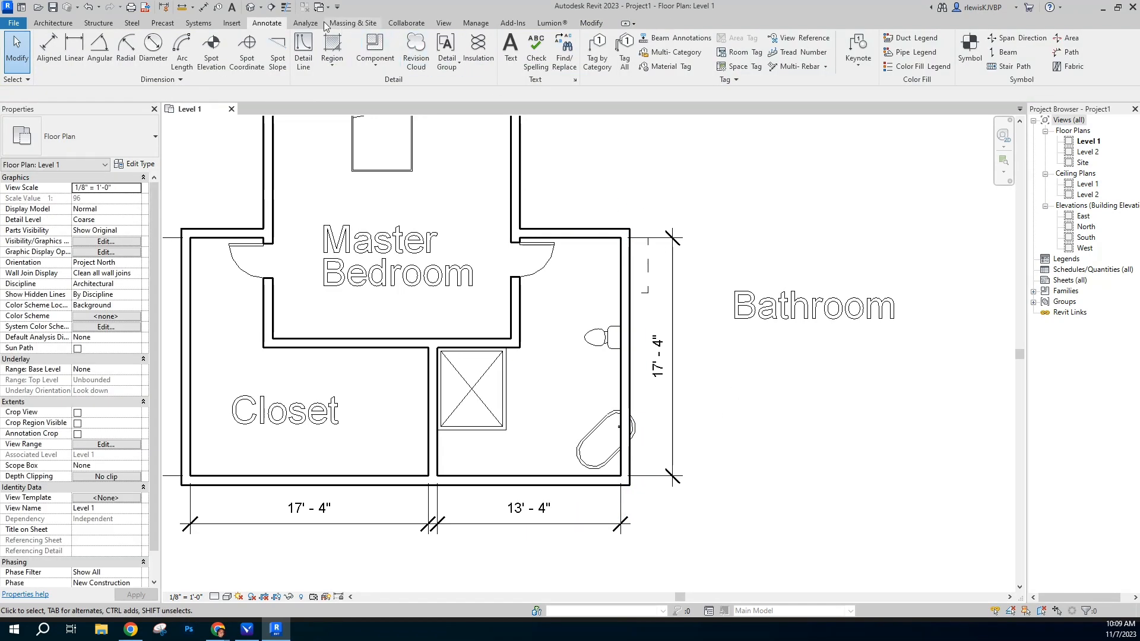
pyautogui.click(49, 51)
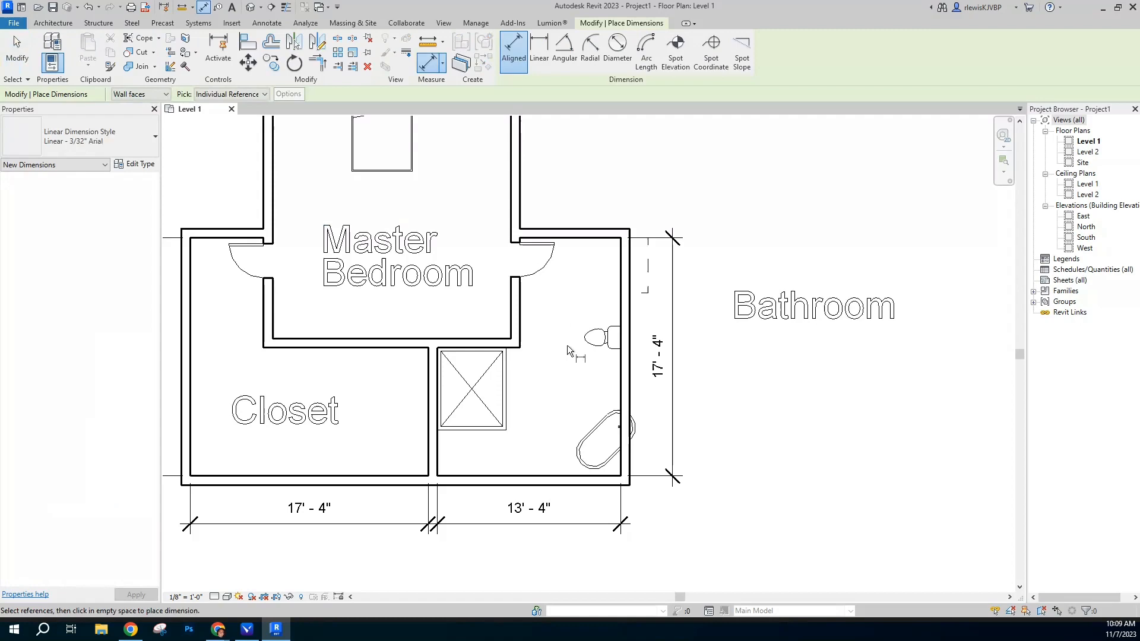
pyautogui.click(520, 315)
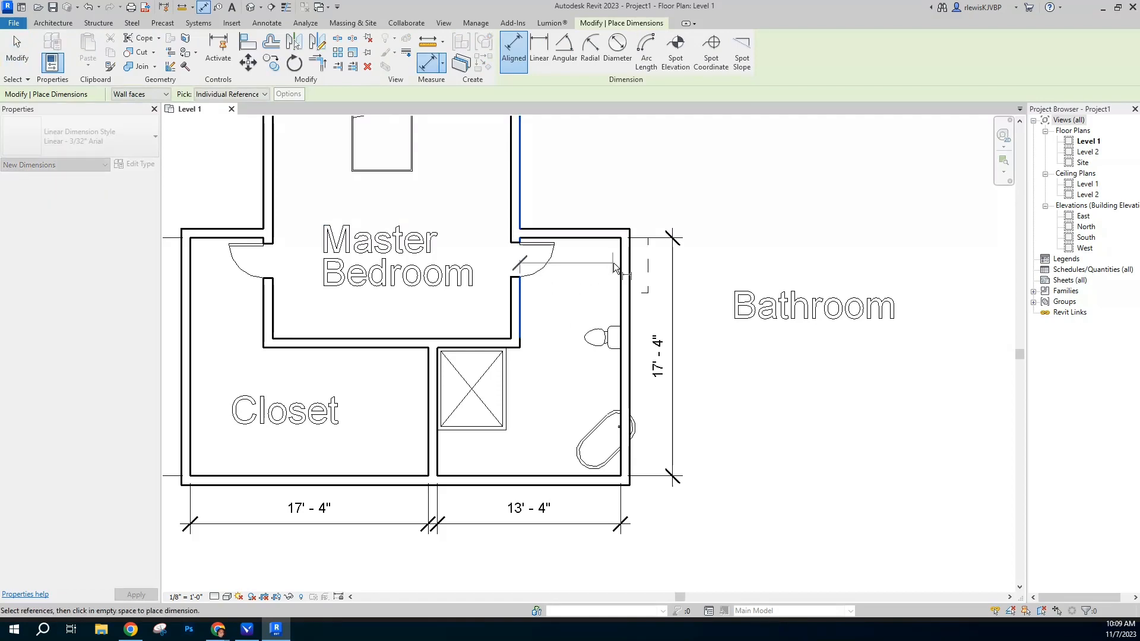
pyautogui.click(619, 308)
pyautogui.click(613, 200)
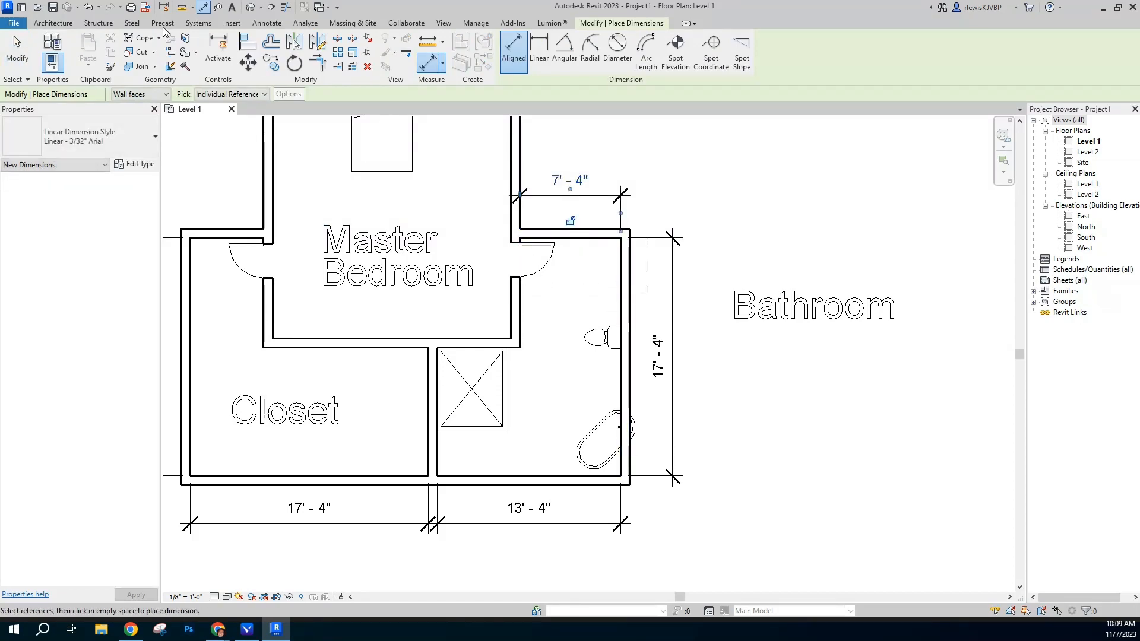
# Step: Move the right exterior wall inward until the bathroom's clear width is 7' - 0" above and 13' - 0" below
pyautogui.press('Escape')
pyautogui.press('Escape')
pyautogui.click(623, 403)
pyautogui.moveTo(623, 403); pyautogui.dragTo(619, 403)
pyautogui.click(747, 464)
# Step: Move the vanity cabinet back inside the bathroom, against the right exterior wall's inner face
pyautogui.click(648, 293)
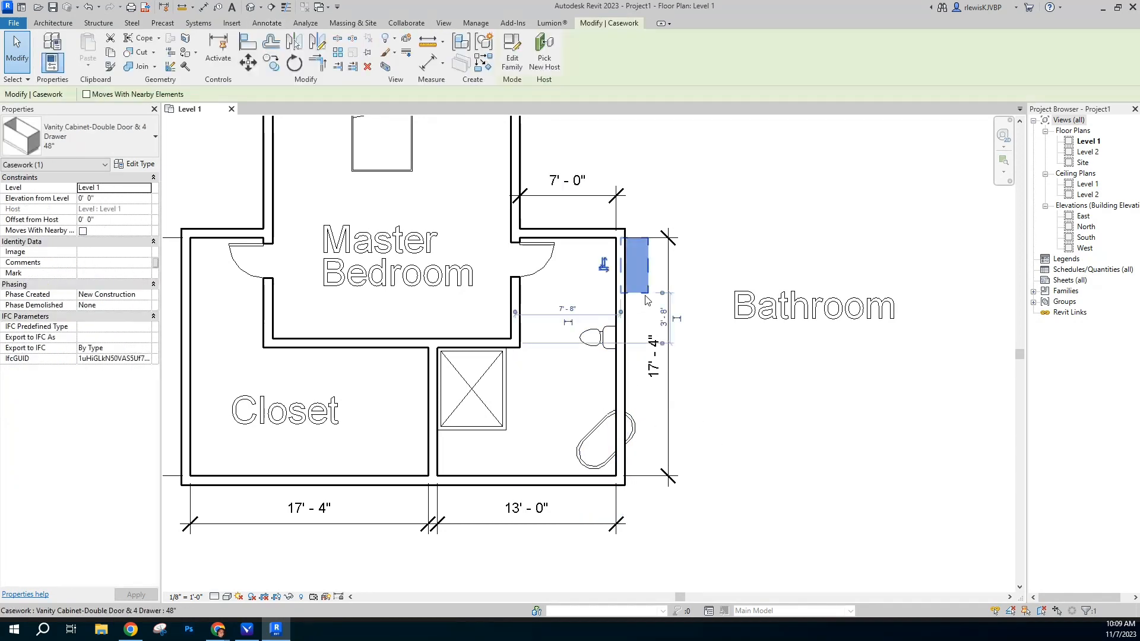
pyautogui.moveTo(648, 293); pyautogui.dragTo(616, 293)
pyautogui.click(780, 445)
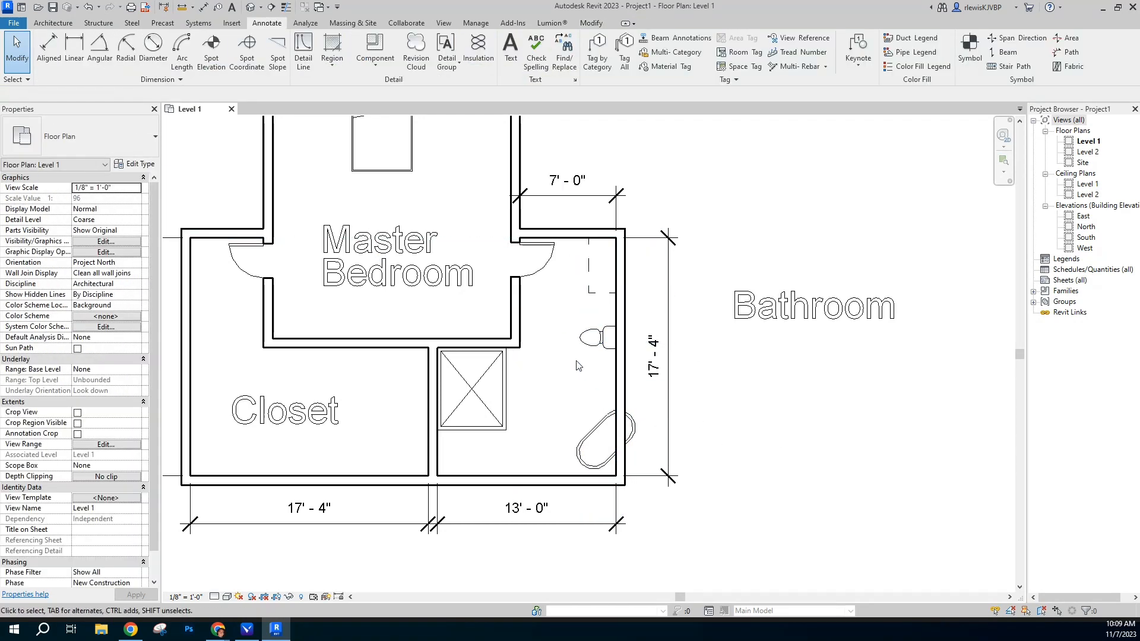
# Step: Move the freestanding tub left so it sits inside the bathroom, clear of the right exterior wall
pyautogui.click(591, 339)
pyautogui.moveTo(582, 446); pyautogui.dragTo(553, 443)
pyautogui.click(806, 491)
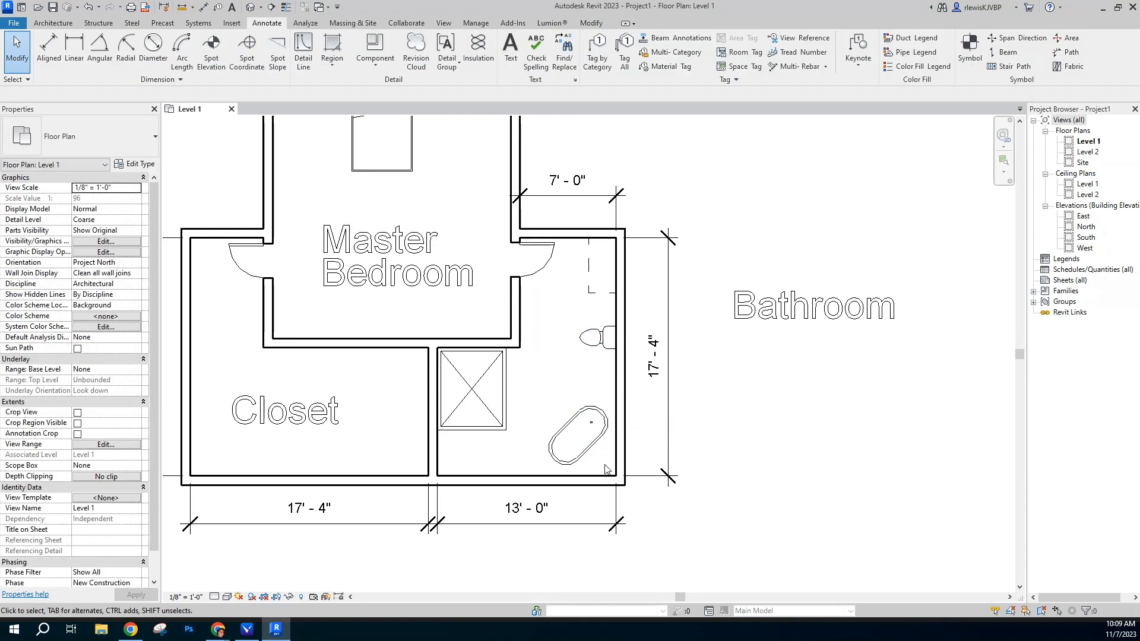
pyautogui.click(594, 462)
pyautogui.click(808, 480)
# Step: Draw Generic - 8" walls 5' - 4" from the closet partition along the shower's lower edge, then down to the bottom exterior wall
pyautogui.click(53, 23)
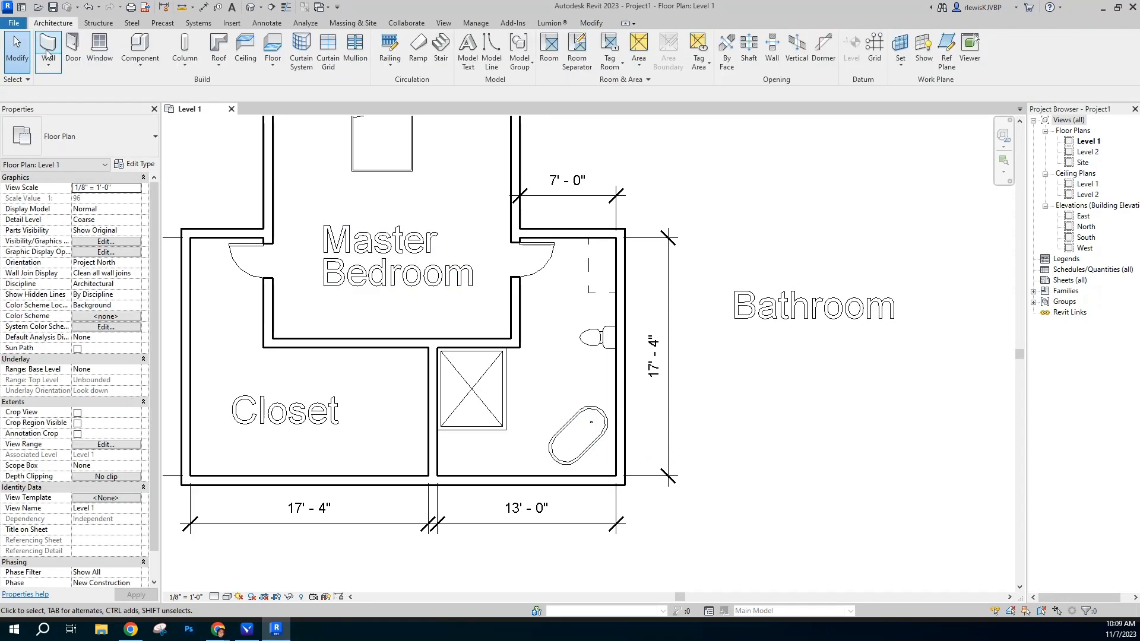
pyautogui.click(48, 63)
pyautogui.click(59, 83)
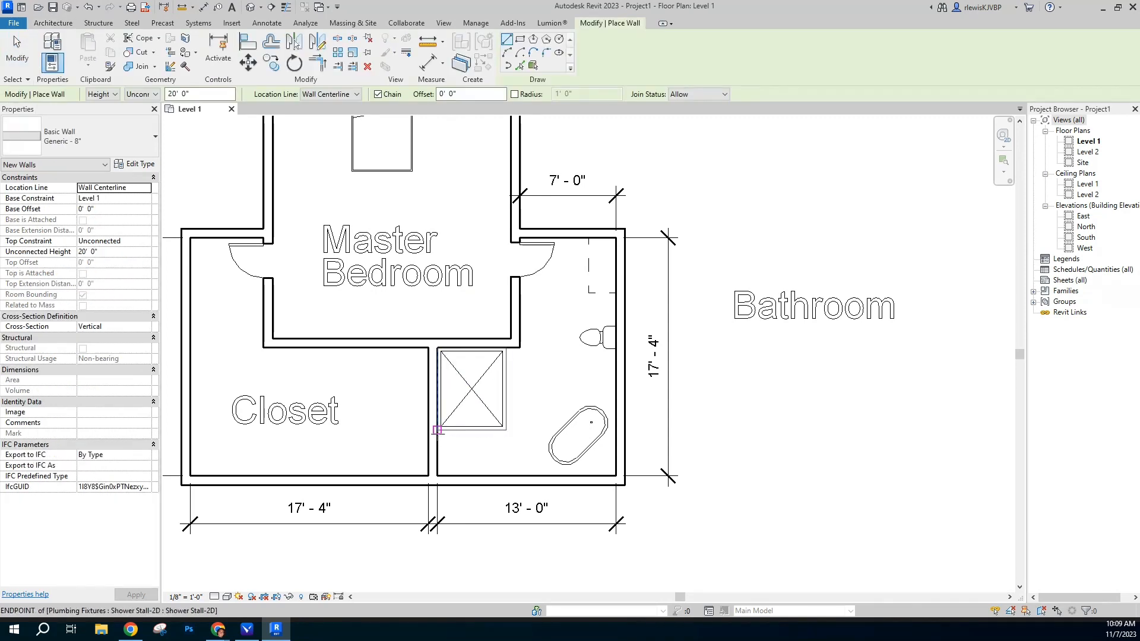
pyautogui.click(438, 430)
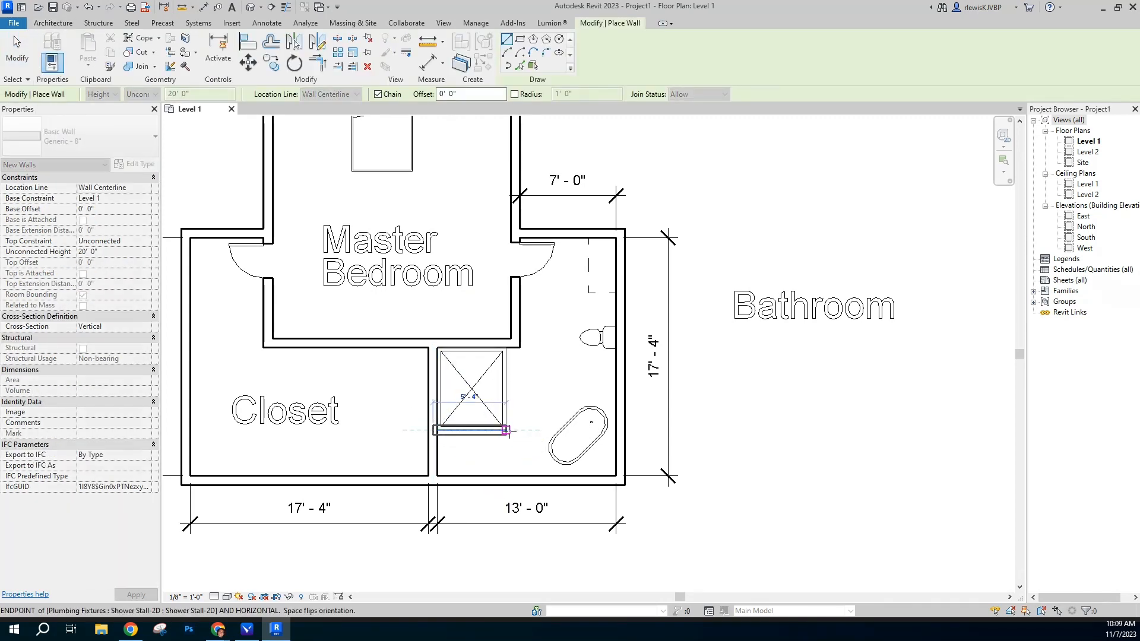
pyautogui.click(506, 430)
pyautogui.click(506, 476)
pyautogui.press('Escape')
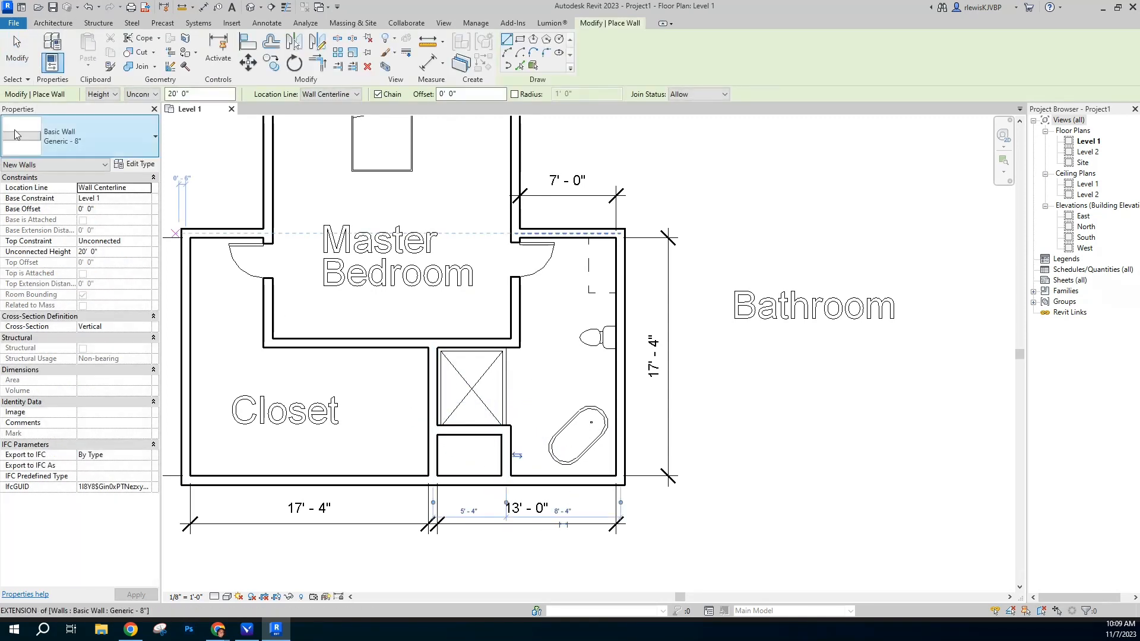
pyautogui.click(16, 49)
# Step: Nudge the horizontal wall below the shower stall slightly downward, away from the stall
pyautogui.click(473, 432)
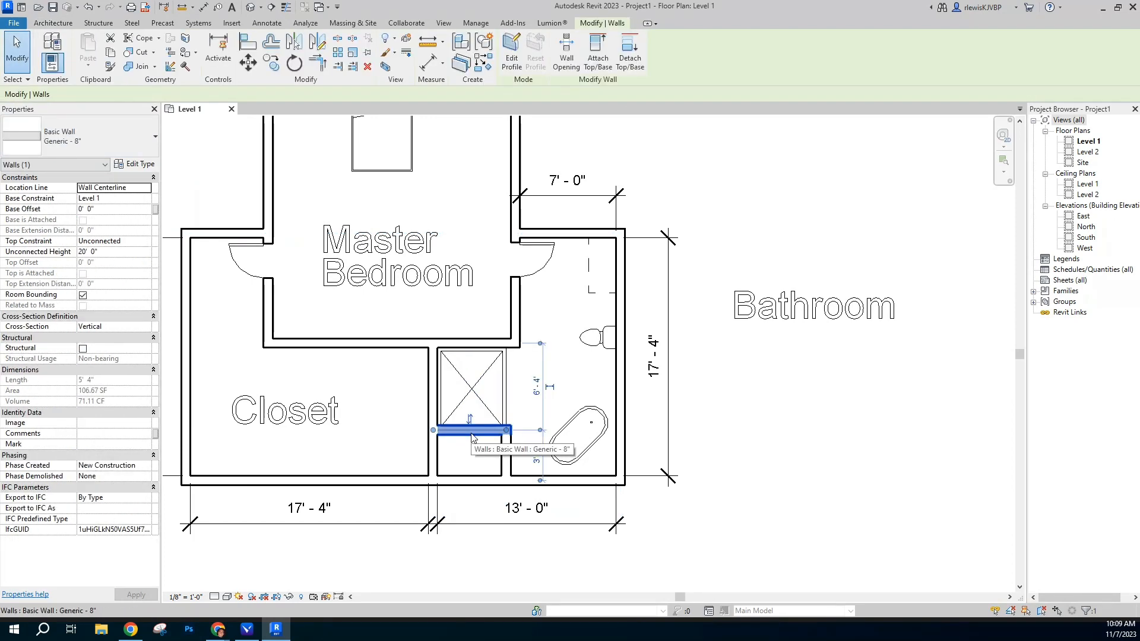
pyautogui.moveTo(472, 438); pyautogui.dragTo(473, 442)
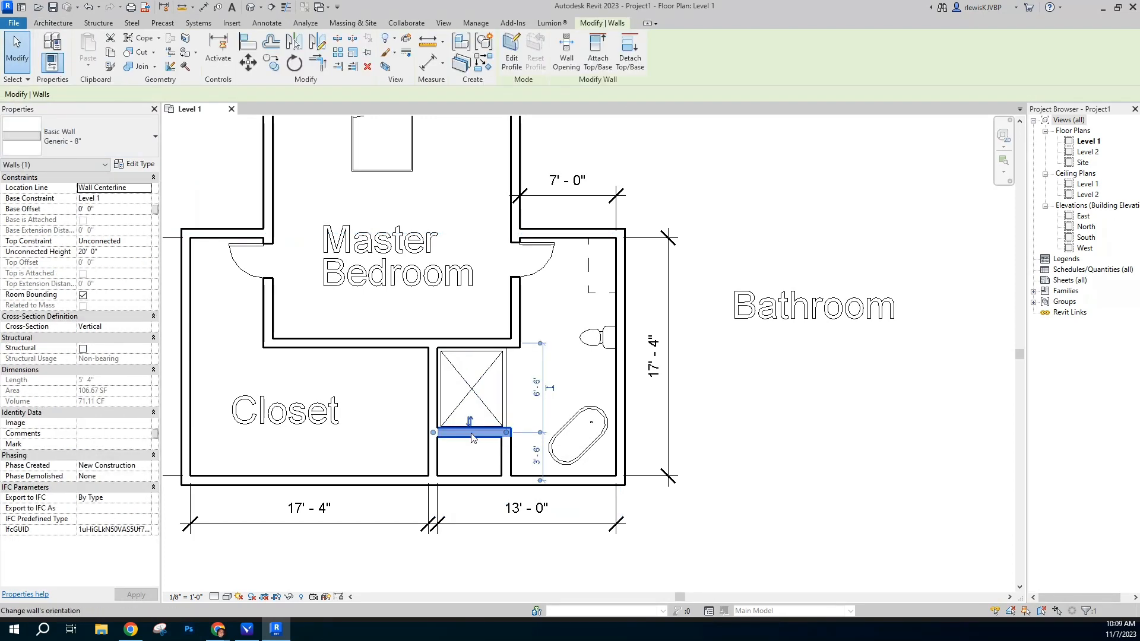
pyautogui.click(503, 408)
pyautogui.click(758, 474)
# Step: Change the two short walls enclosing the small space below the shower to the Generic - 5" wall type
pyautogui.scroll(2, 506, 468)
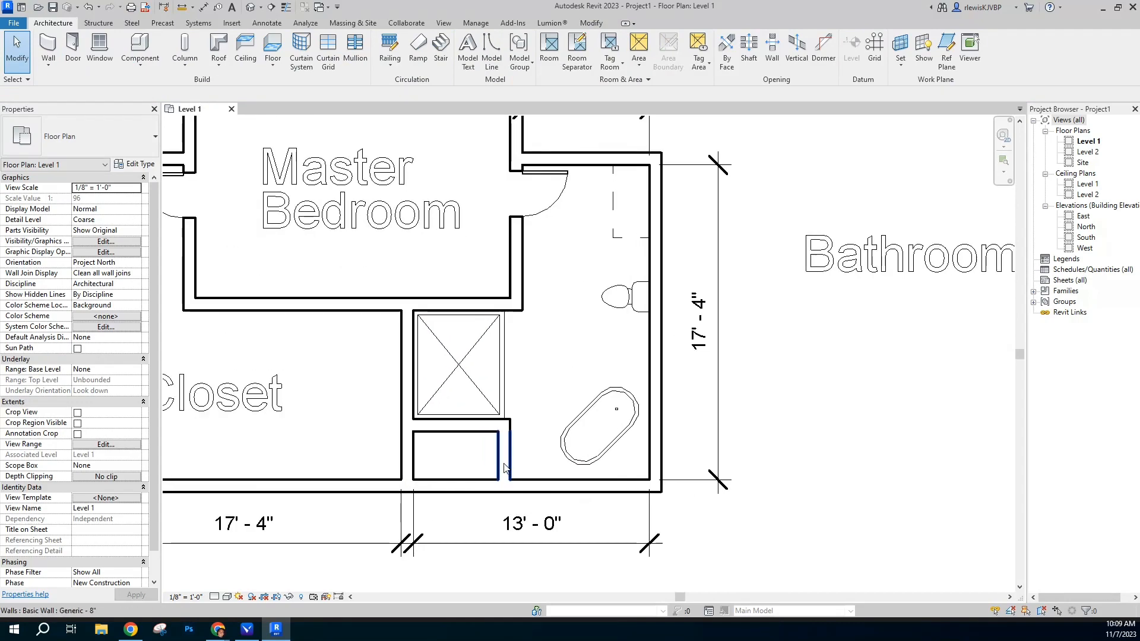
pyautogui.click(510, 453)
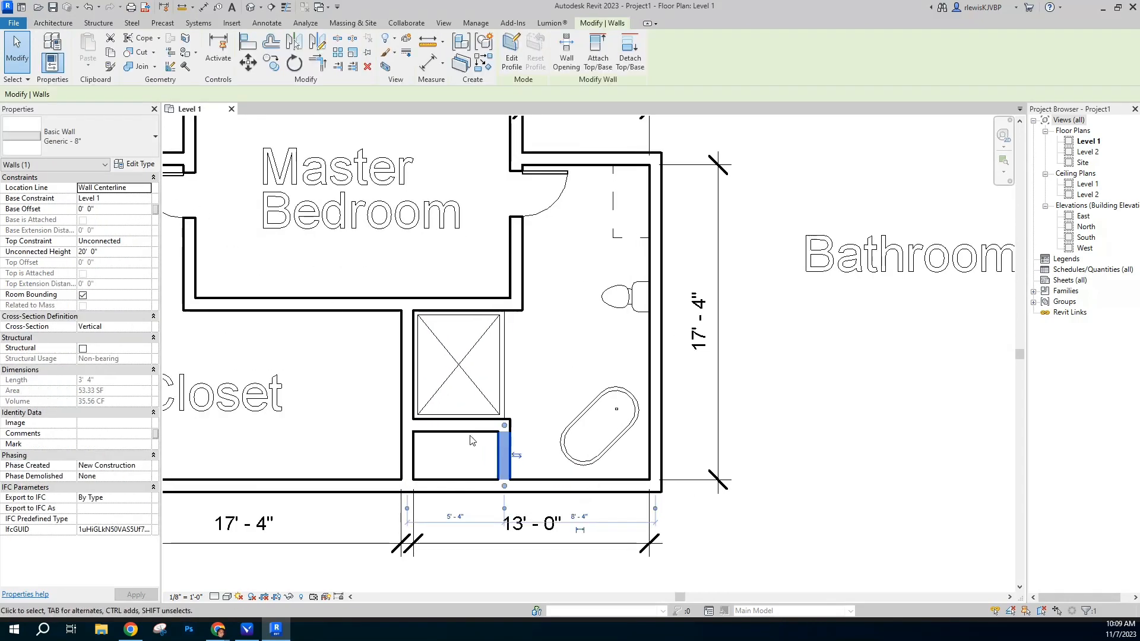
pyautogui.click(472, 429)
pyautogui.keyDown('ctrl'); pyautogui.click(509, 461); pyautogui.keyUp('ctrl')
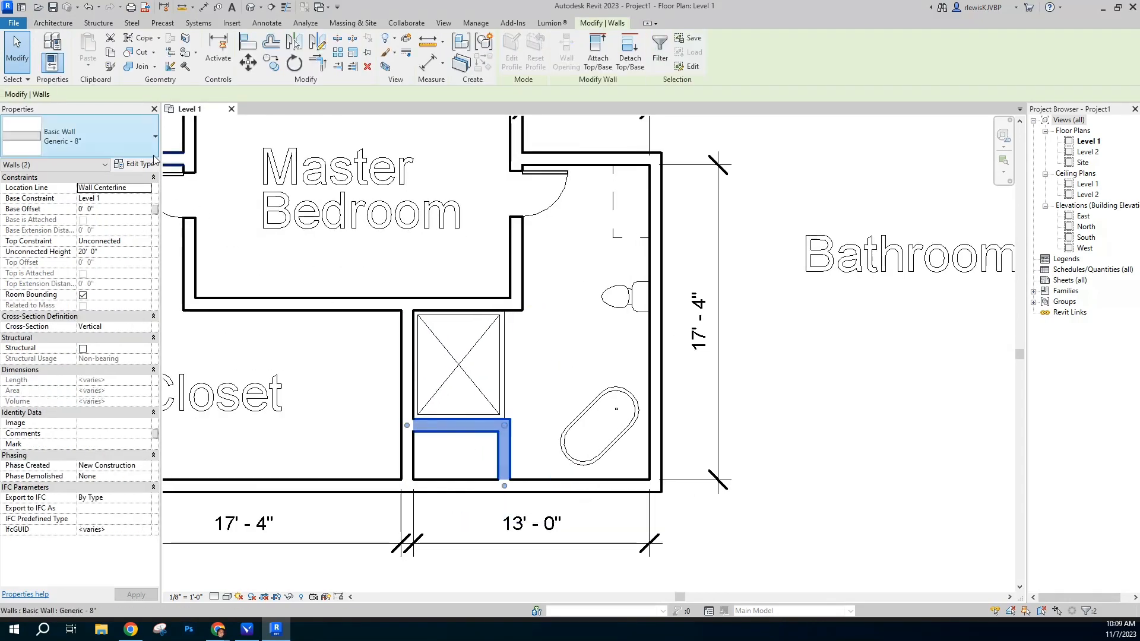
pyautogui.click(104, 128)
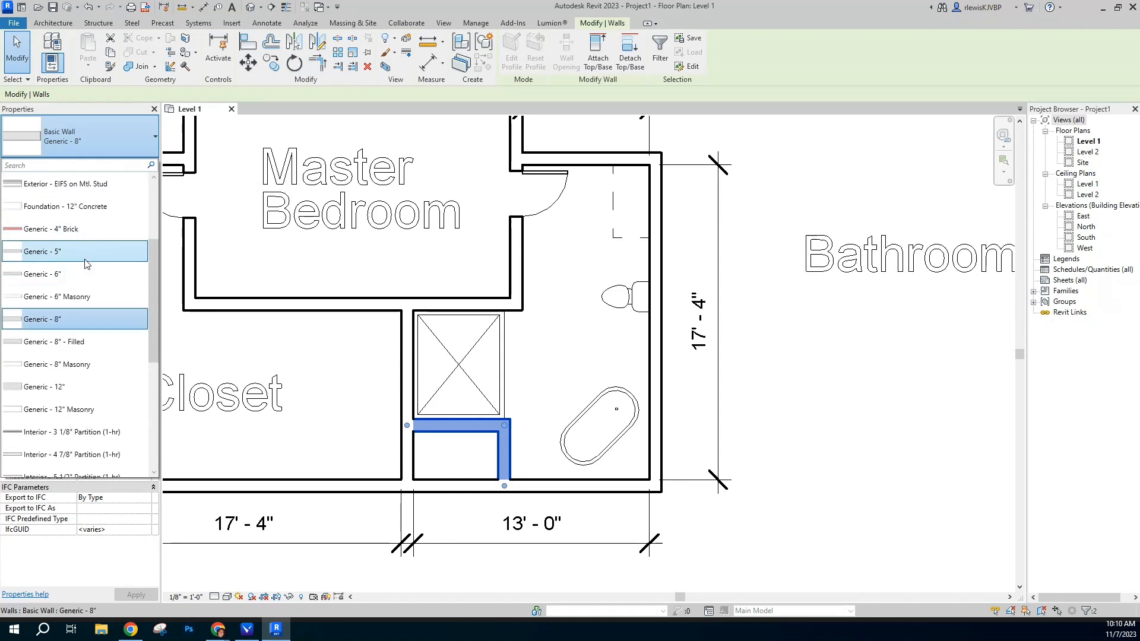
pyautogui.click(85, 251)
pyautogui.scroll(-4, 789, 466)
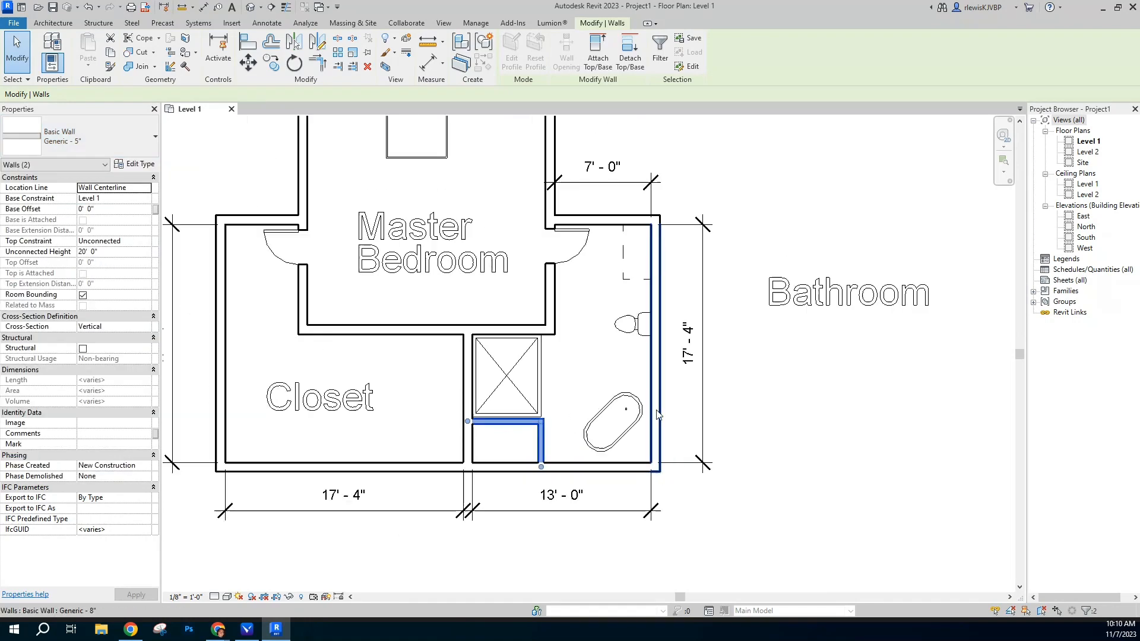
pyautogui.click(789, 466)
# Step: Change all ten remaining bedroom, closet and bathroom walls to the Generic - 5" wall type
pyautogui.click(523, 453)
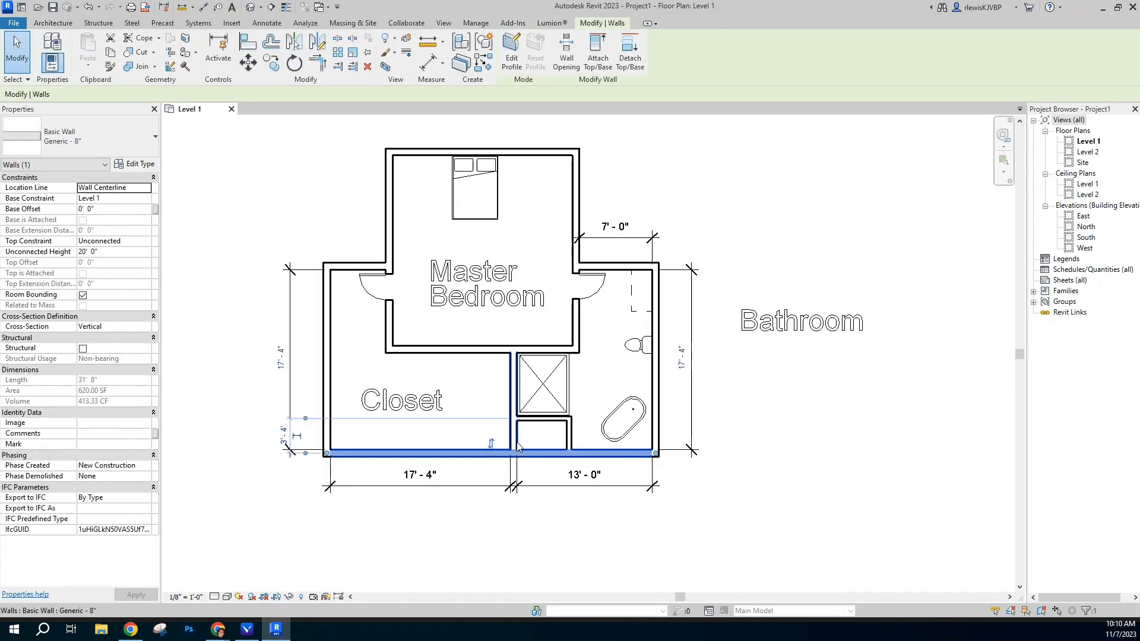
pyautogui.keyDown('ctrl'); pyautogui.click(512, 434); pyautogui.keyUp('ctrl')
pyautogui.keyDown('ctrl'); pyautogui.click(327, 373); pyautogui.keyUp('ctrl')
pyautogui.keyDown('ctrl'); pyautogui.click(353, 267); pyautogui.keyUp('ctrl')
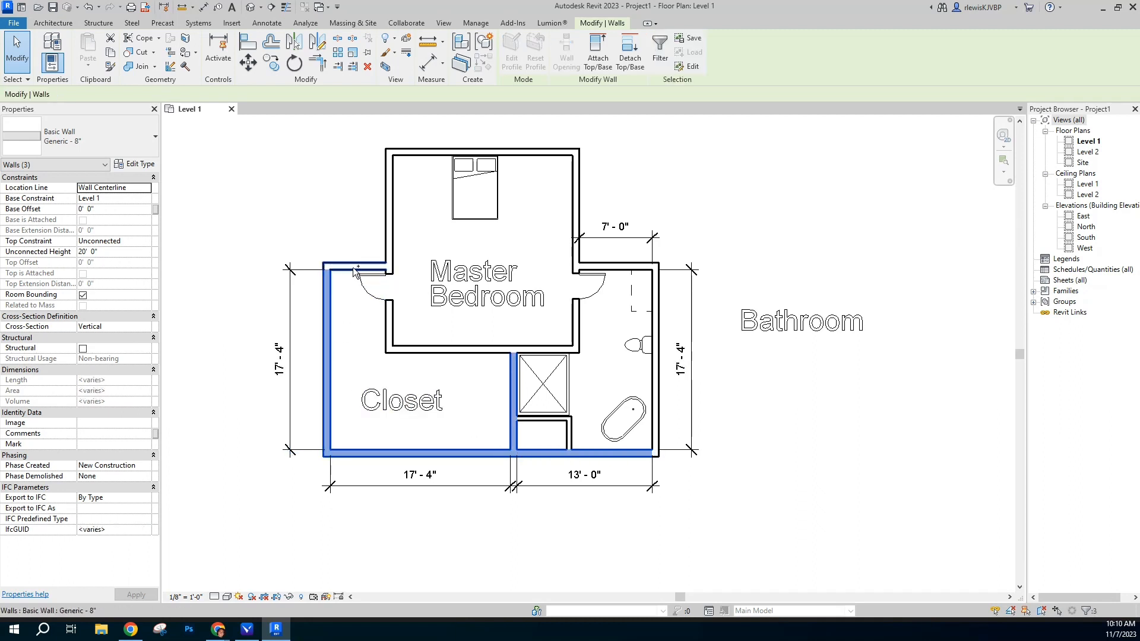
pyautogui.keyDown('ctrl'); pyautogui.click(391, 337); pyautogui.keyUp('ctrl')
pyautogui.keyDown('ctrl'); pyautogui.click(451, 350); pyautogui.keyUp('ctrl')
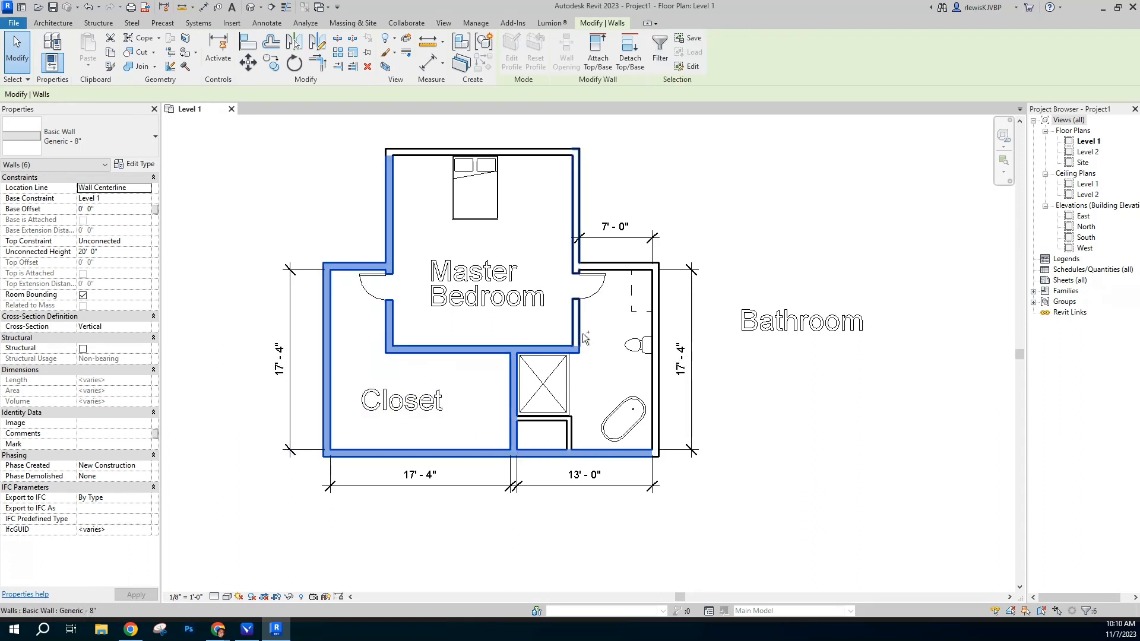
pyautogui.keyDown('ctrl'); pyautogui.click(577, 333); pyautogui.keyUp('ctrl')
pyautogui.keyDown('ctrl'); pyautogui.click(656, 361); pyautogui.keyUp('ctrl')
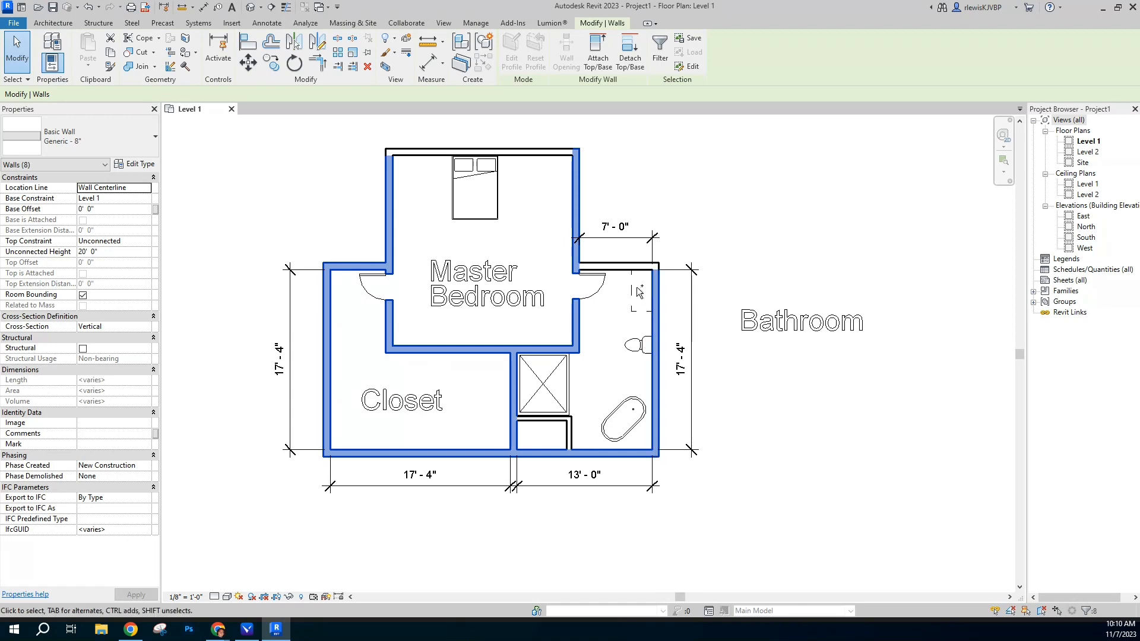
pyautogui.keyDown('ctrl'); pyautogui.click(622, 268); pyautogui.keyUp('ctrl')
pyautogui.keyDown('ctrl'); pyautogui.click(551, 153); pyautogui.keyUp('ctrl')
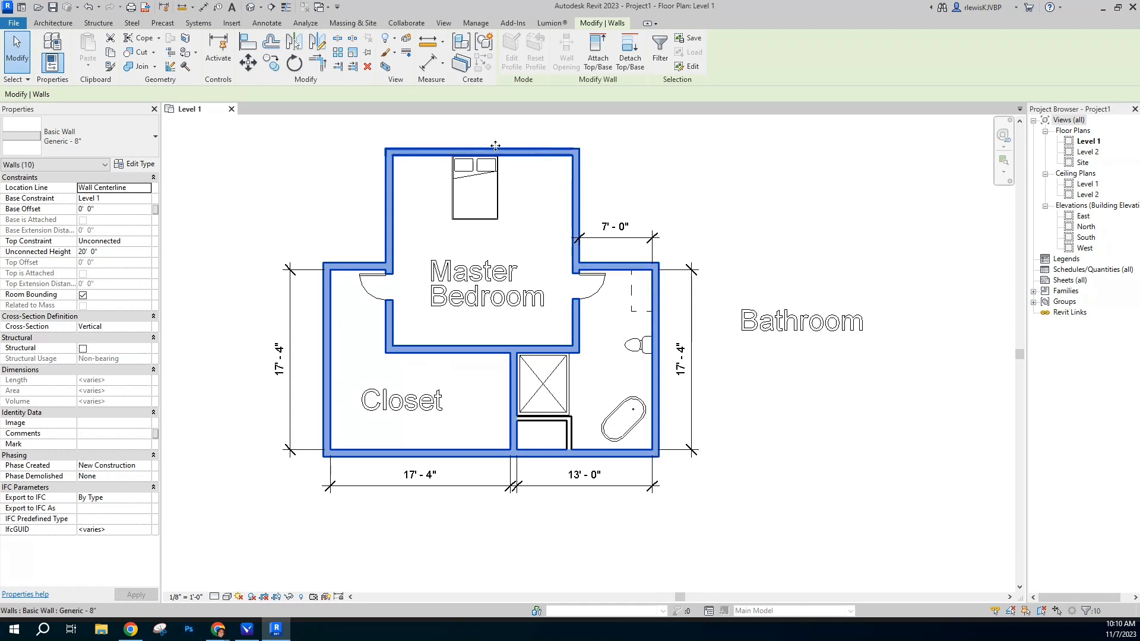
pyautogui.click(88, 138)
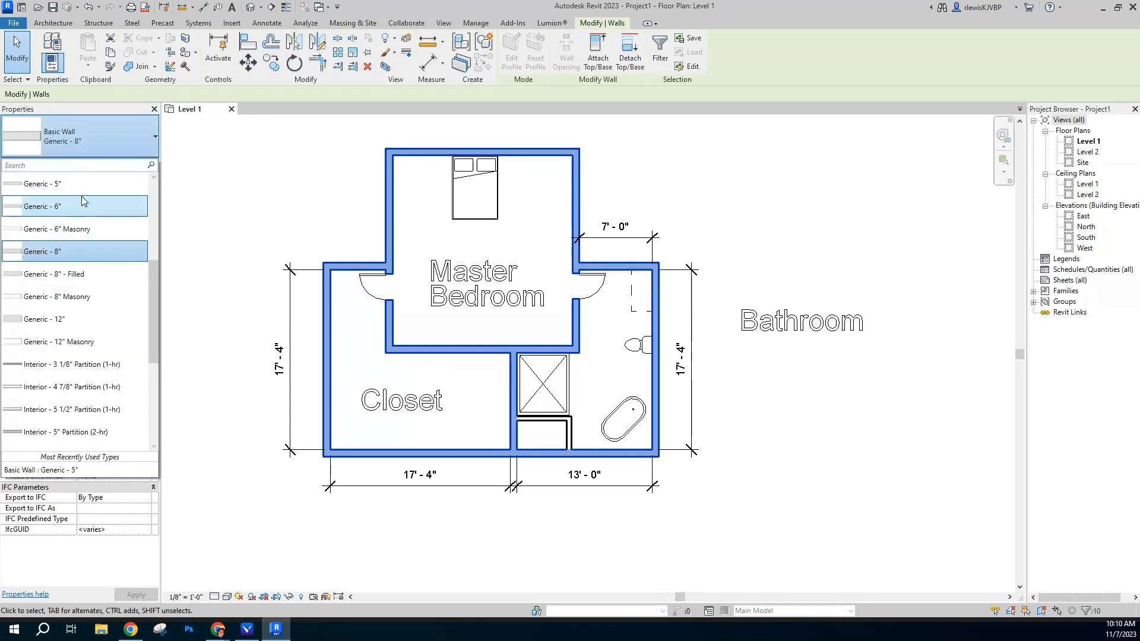
pyautogui.click(82, 202)
pyautogui.click(790, 458)
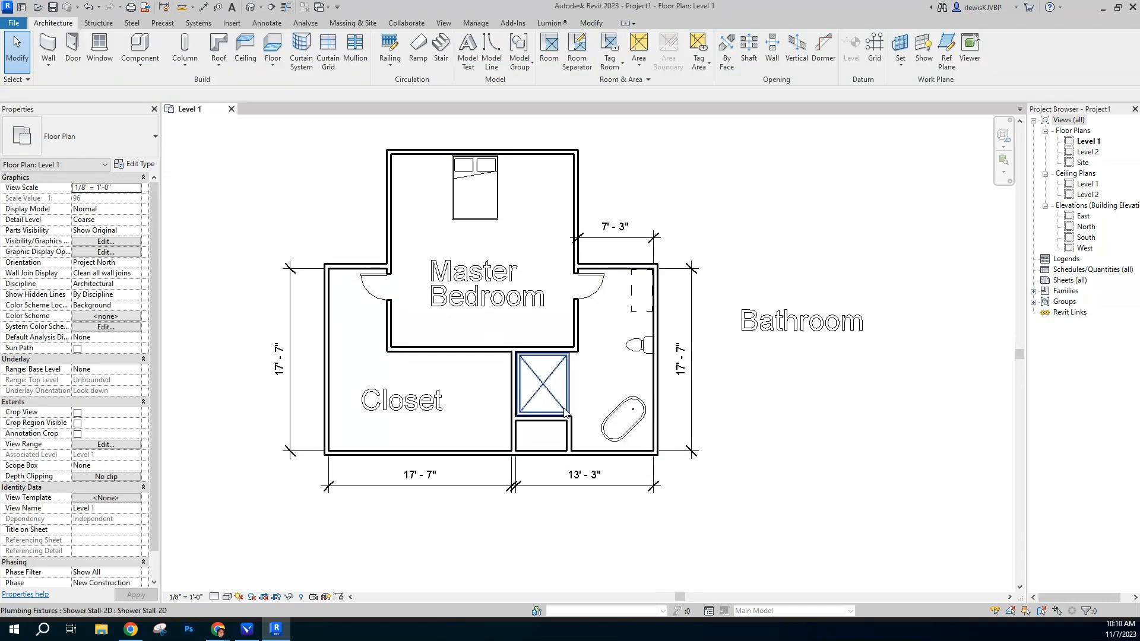
# Step: Nudge the shower stall and the horizontal wall below it slightly upward to close the gaps around the stall
pyautogui.scroll(2, 639, 447)
pyautogui.click(510, 385)
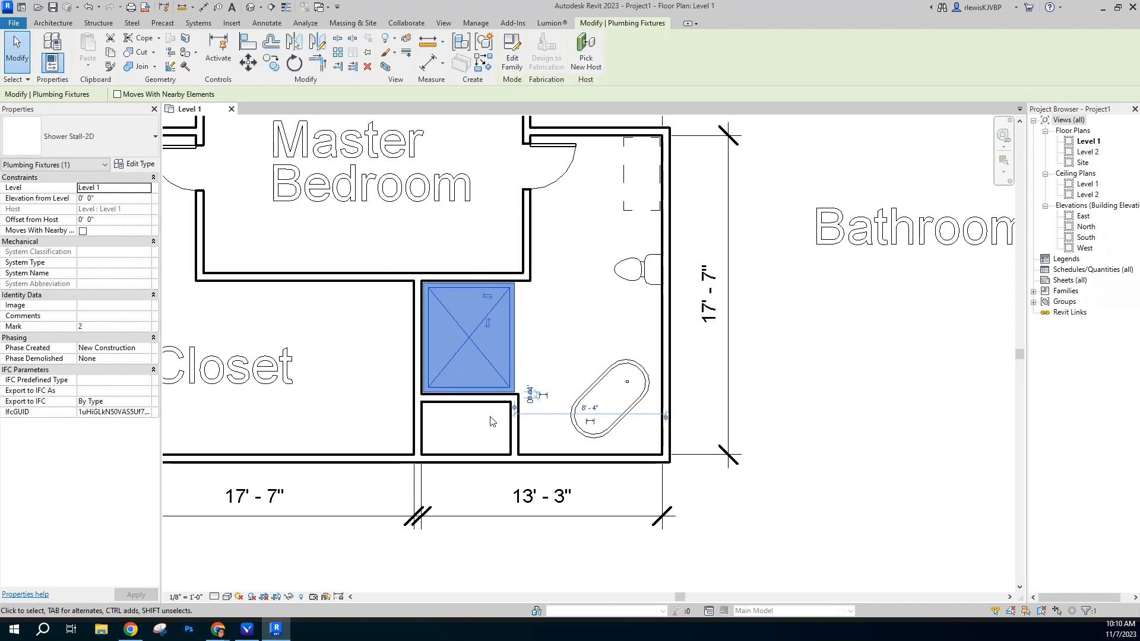
pyautogui.scroll(2, 481, 416)
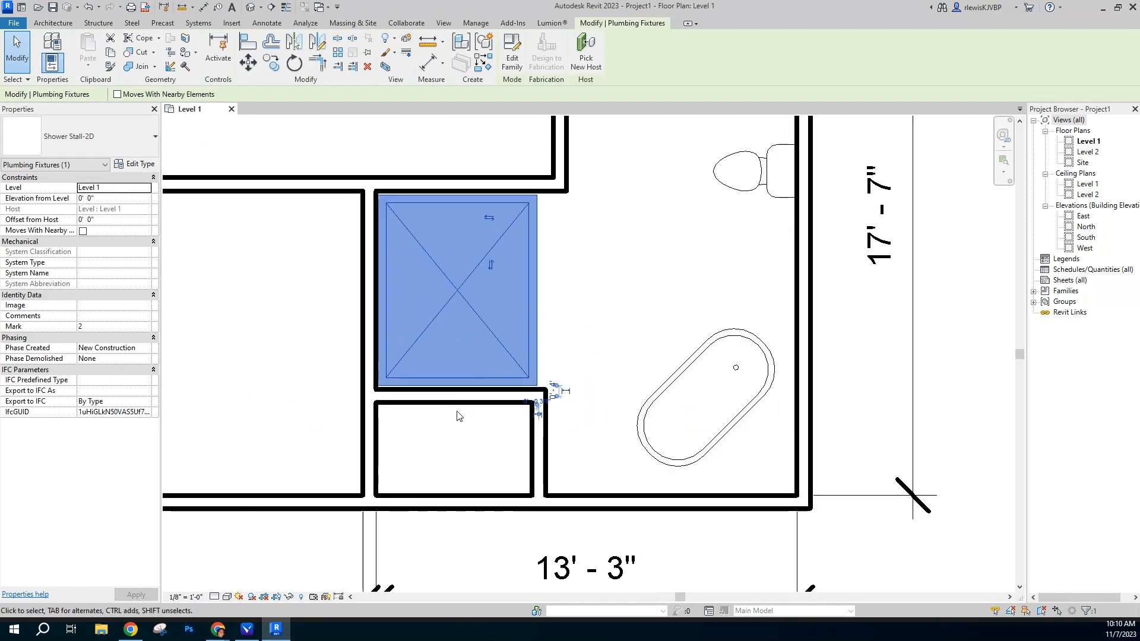
pyautogui.click(468, 415)
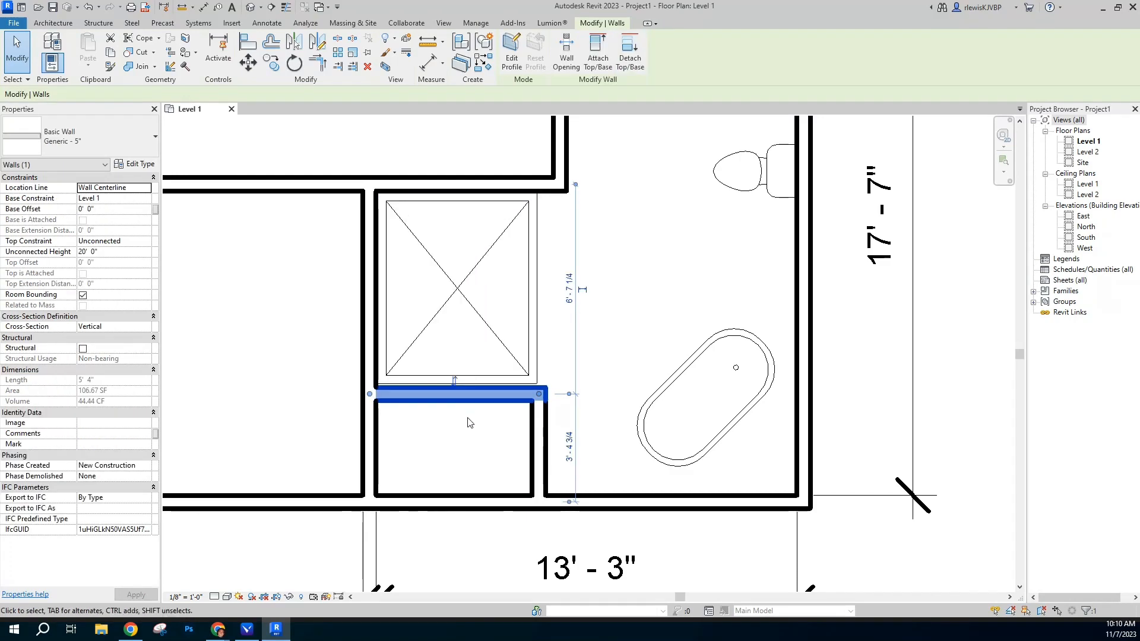
pyautogui.press('Up')
pyautogui.click(981, 506)
pyautogui.scroll(-2, 456, 363)
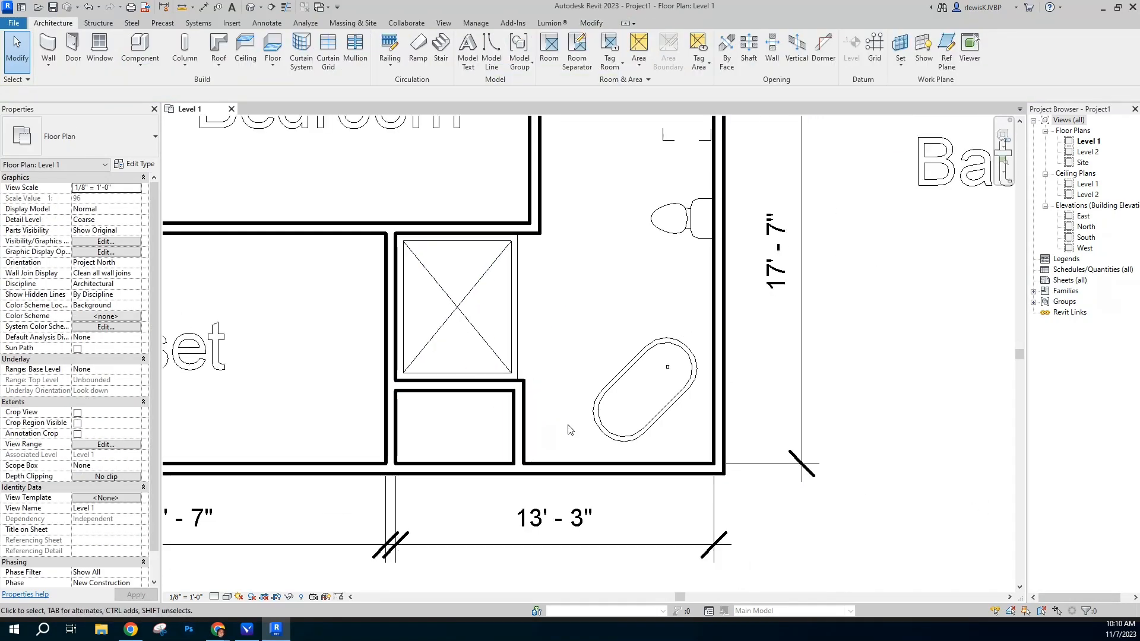
# Step: Place a Single-Flush 30" x 80" door in the short vertical wall below the shower, swinging into the bathroom
pyautogui.scroll(1, 566, 438)
pyautogui.click(78, 53)
pyautogui.click(42, 145)
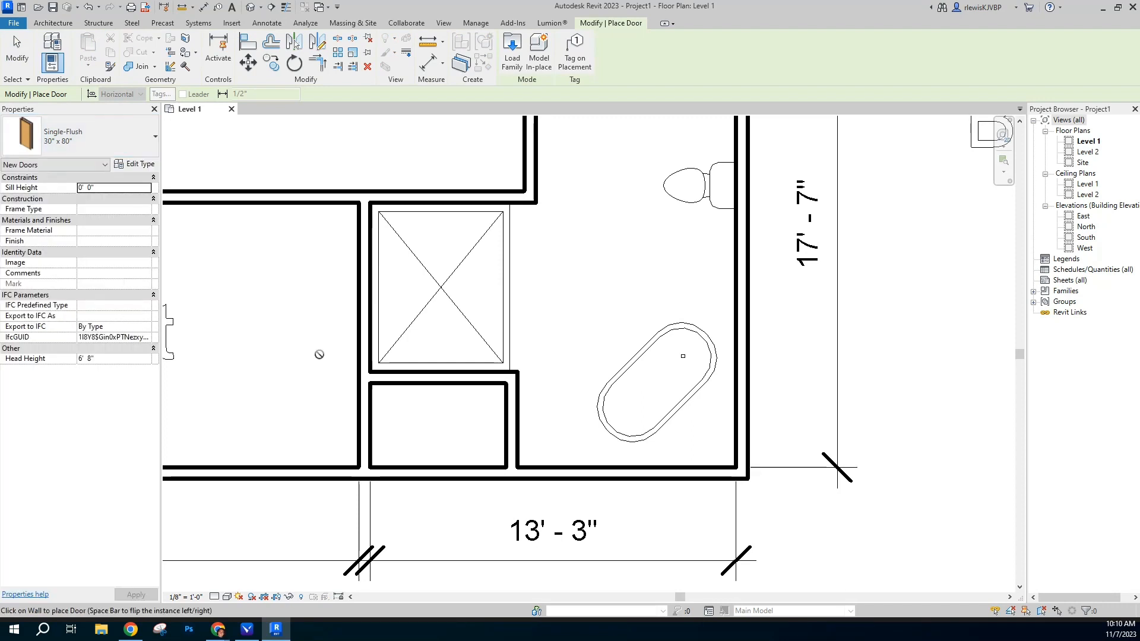
pyautogui.click(89, 140)
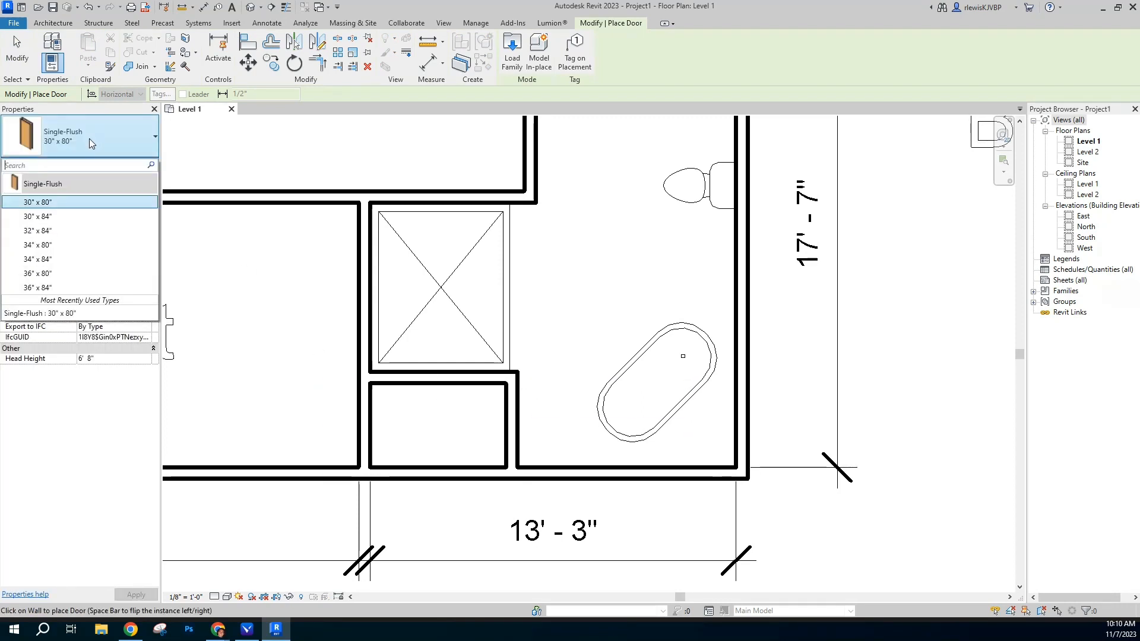
pyautogui.click(511, 421)
pyautogui.press('Escape')
pyautogui.press('Escape')
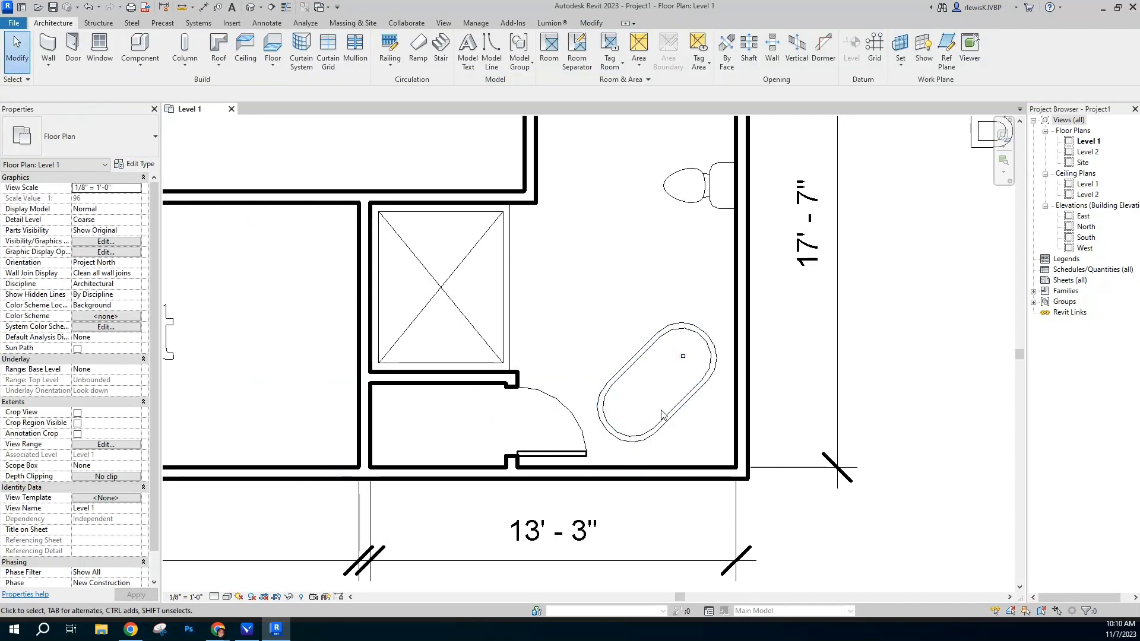
# Step: Move the freestanding tub closer to the bathroom's lower-right corner, clear of the new door's swing
pyautogui.click(667, 417)
pyautogui.moveTo(665, 412); pyautogui.dragTo(676, 453)
pyautogui.click(895, 486)
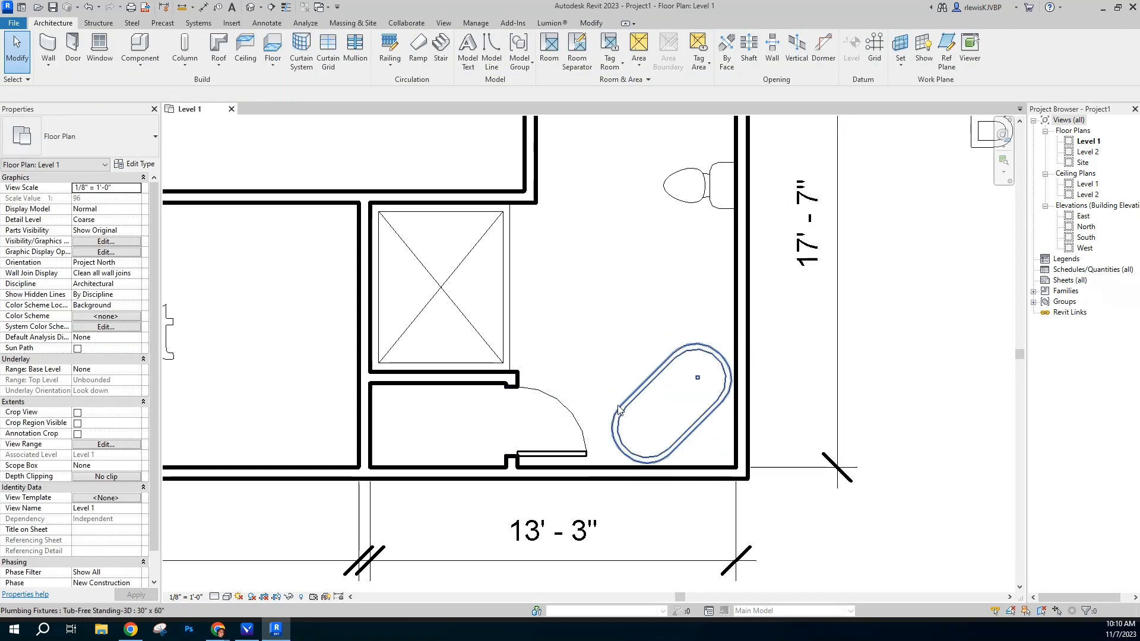
pyautogui.scroll(-1, 714, 408)
pyautogui.scroll(-2, 855, 340)
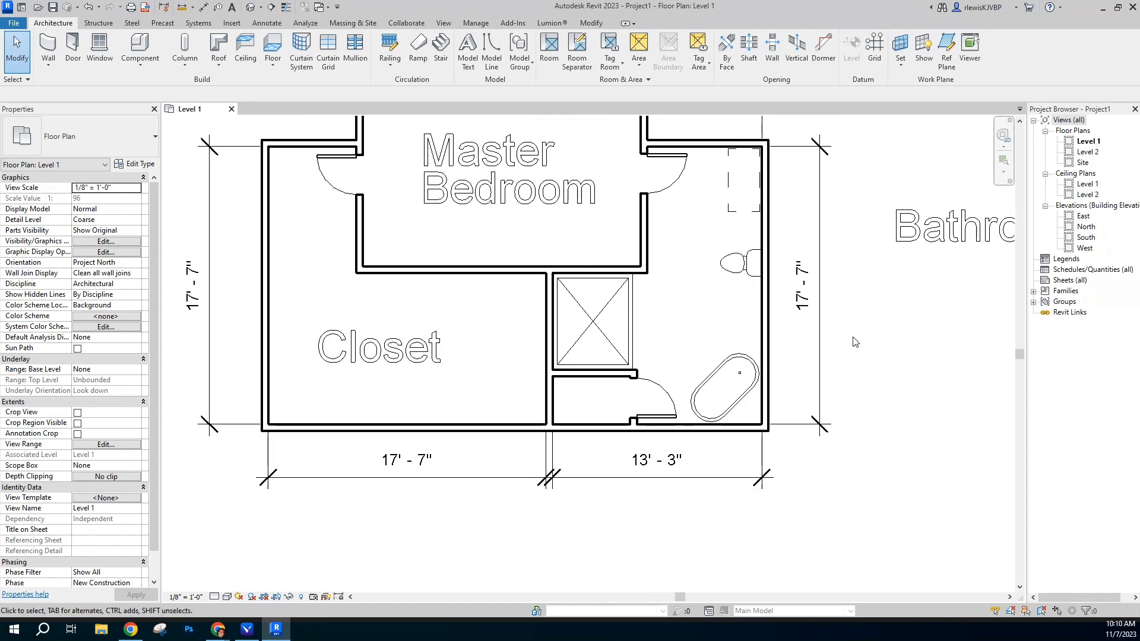
# Step: Place an aligned dimension from the bedroom partition's bathroom-side face to the front of the toilet
pyautogui.scroll(2, 876, 343)
pyautogui.scroll(-3, 876, 342)
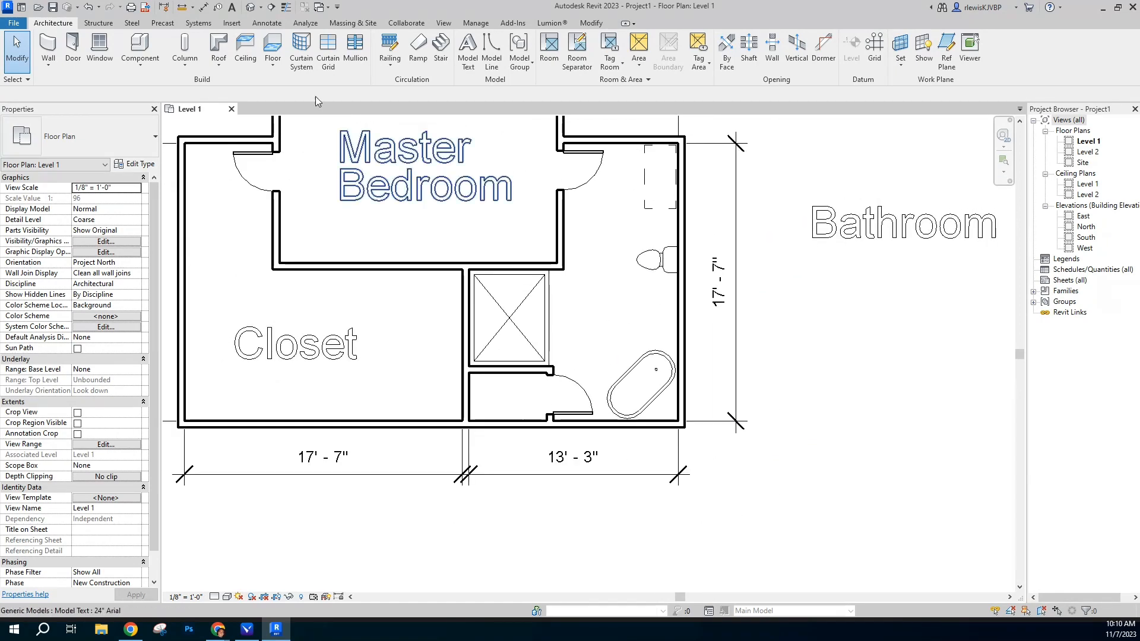
pyautogui.click(266, 23)
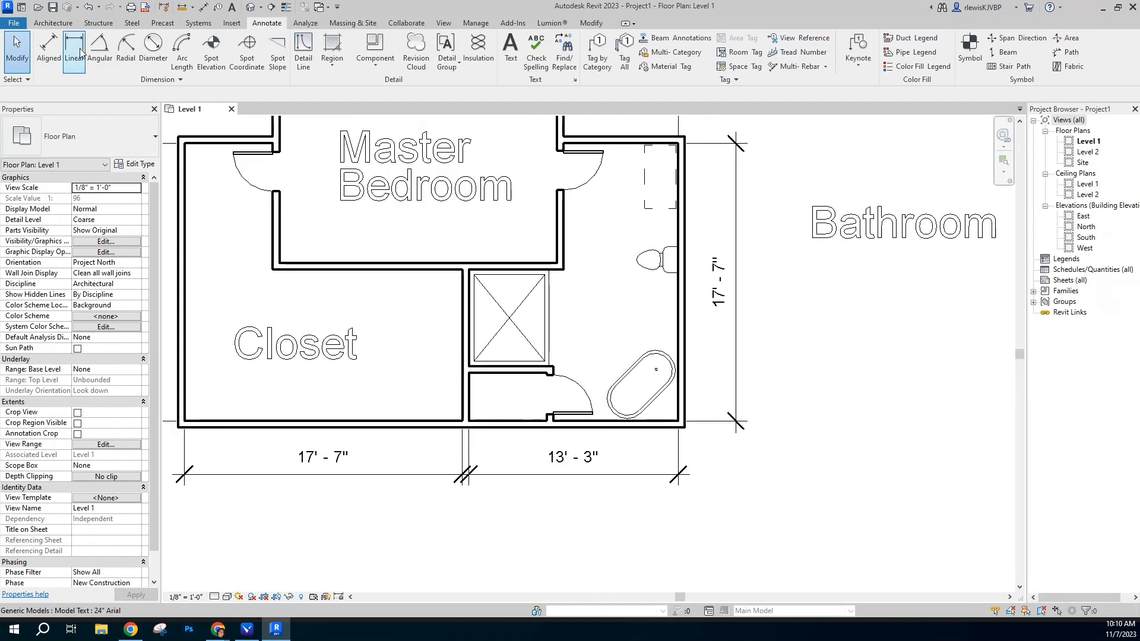
pyautogui.click(48, 50)
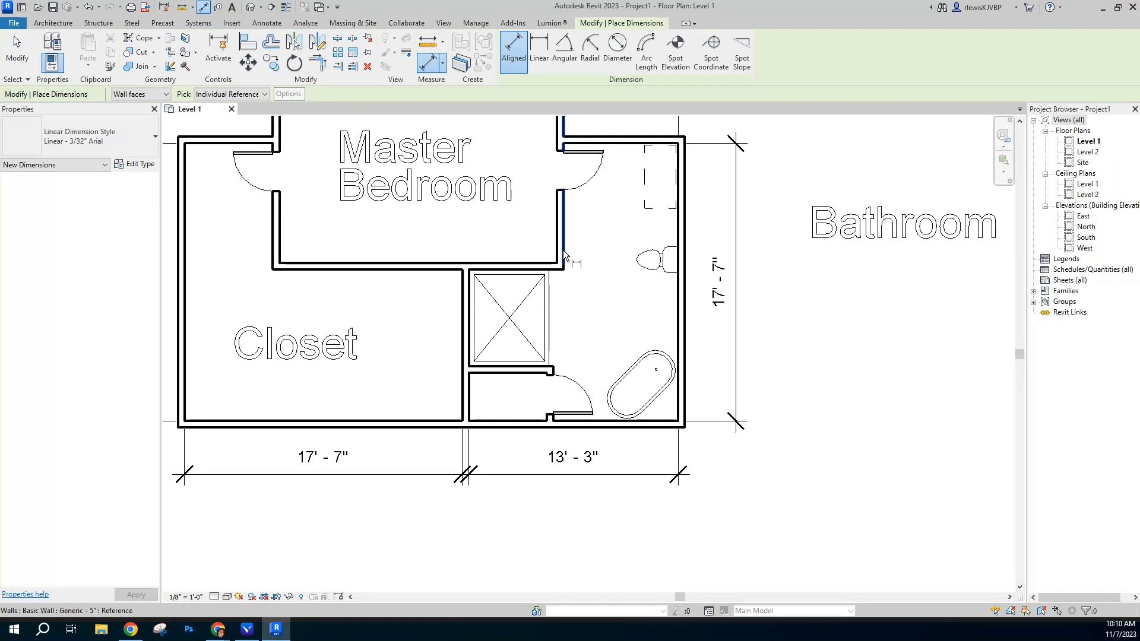
pyautogui.click(564, 240)
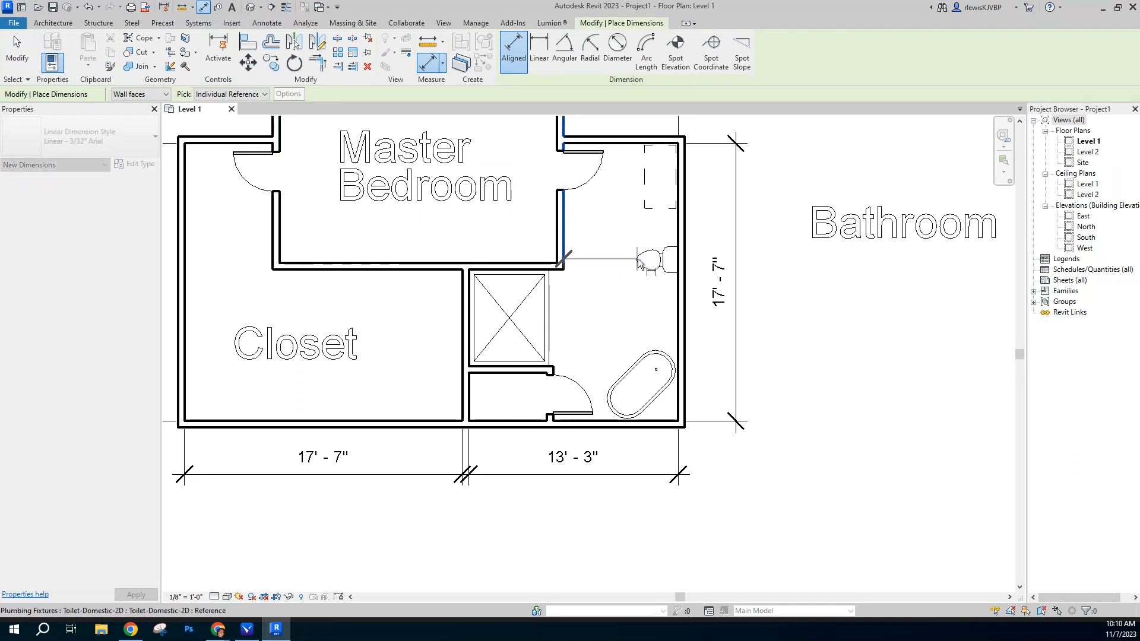
pyautogui.click(608, 261)
pyautogui.press('Escape')
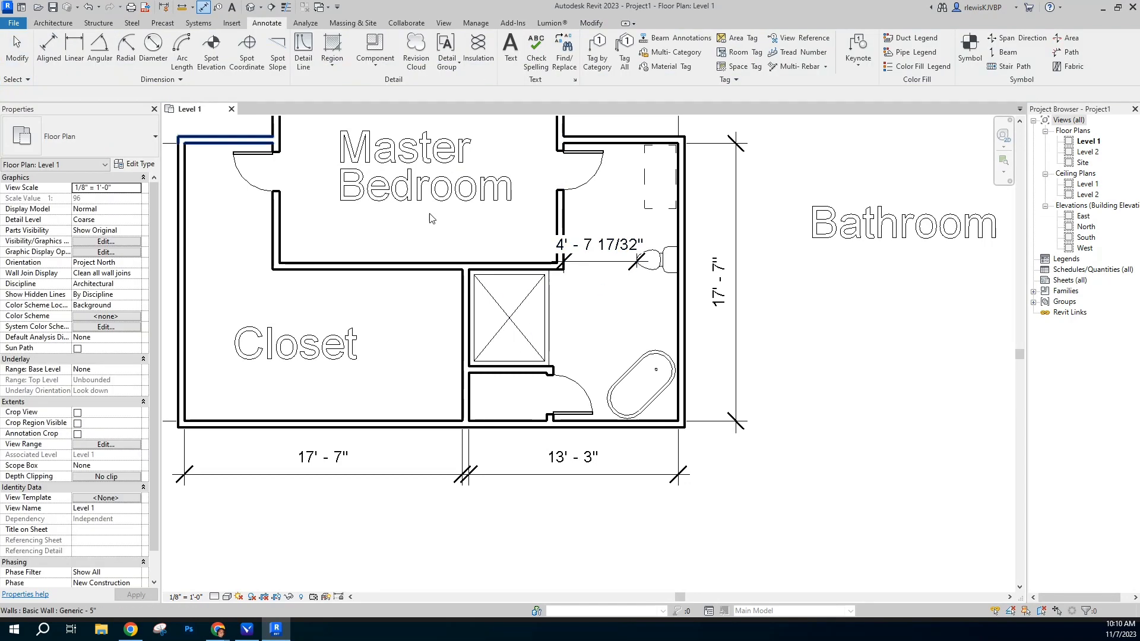
# Step: Delete the aligned dimension between the bedroom partition and the toilet
pyautogui.scroll(2, 593, 237)
pyautogui.scroll(-3, 618, 344)
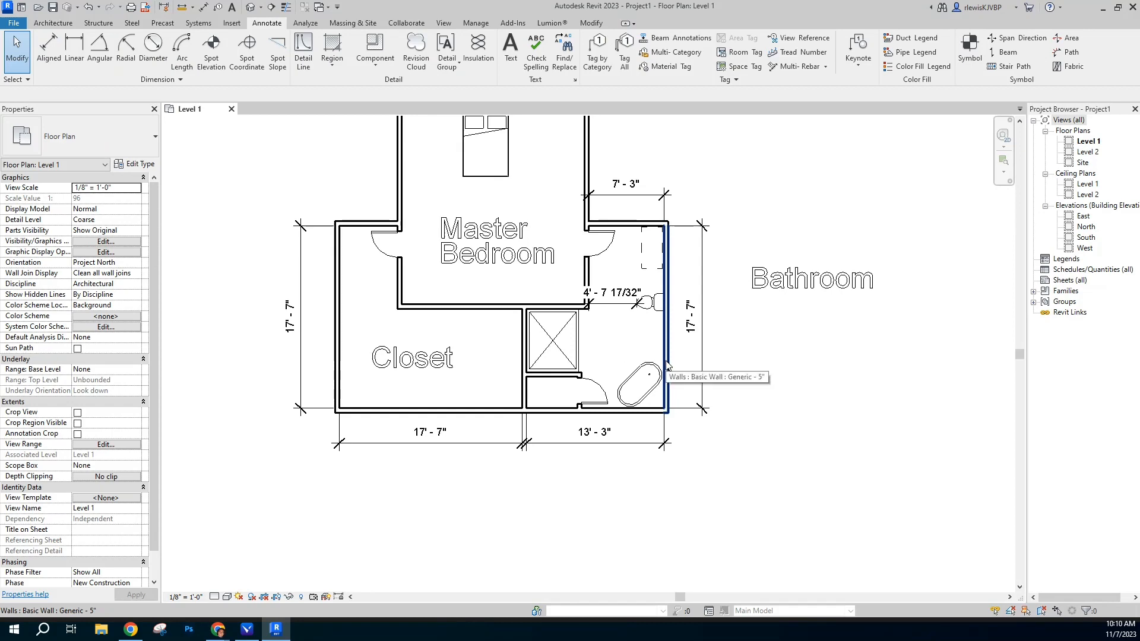
pyautogui.scroll(2, 770, 413)
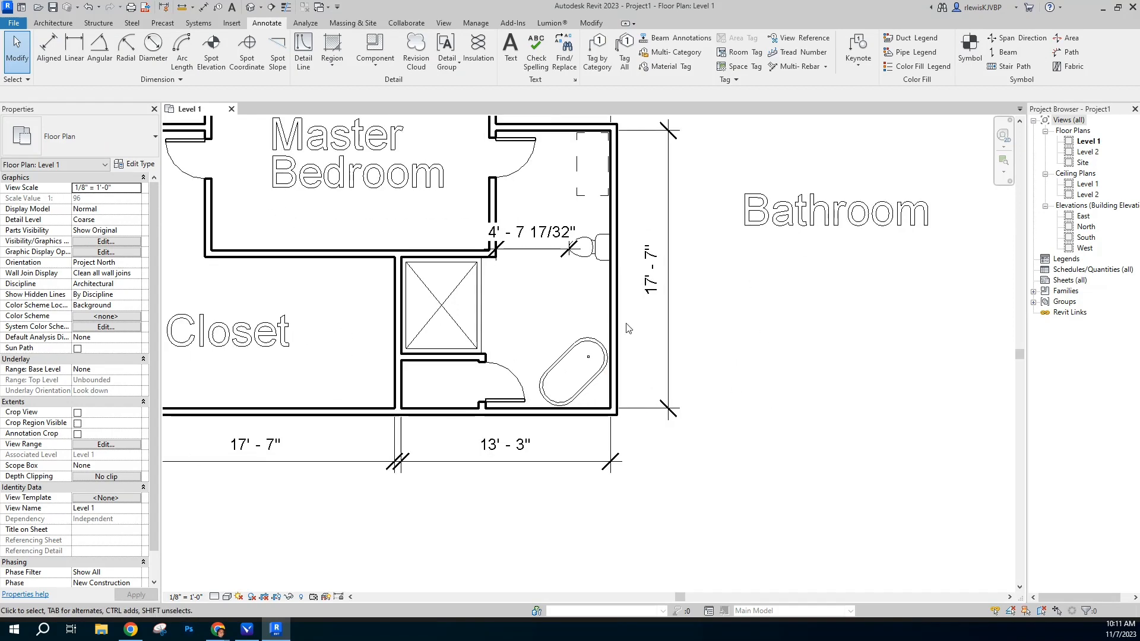
pyautogui.scroll(1, 530, 281)
pyautogui.click(529, 277)
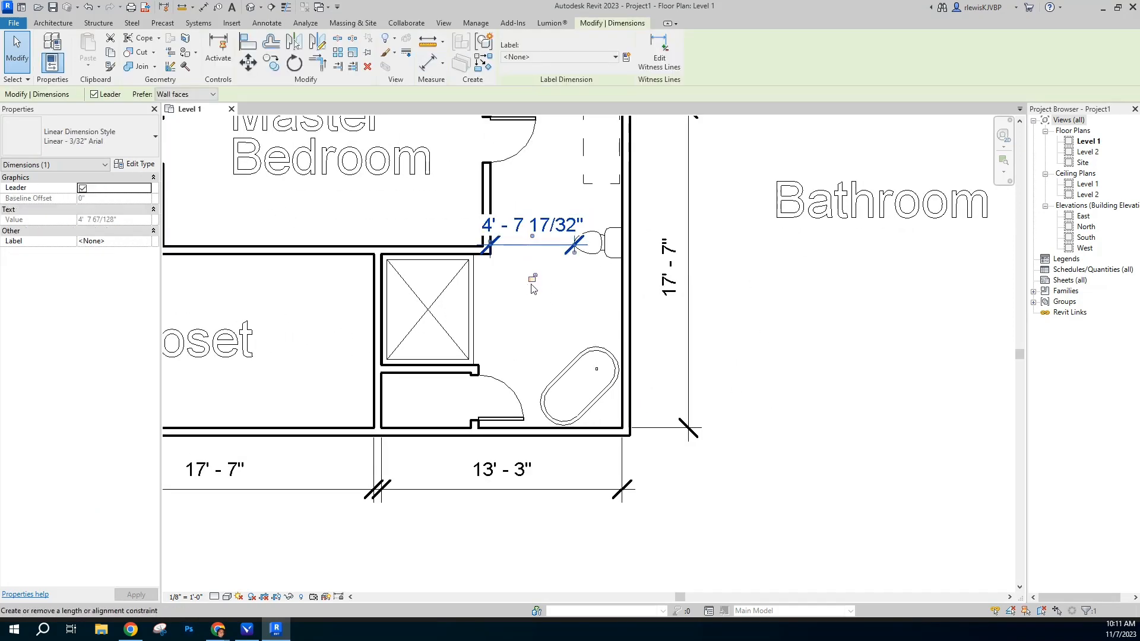
pyautogui.press('Delete')
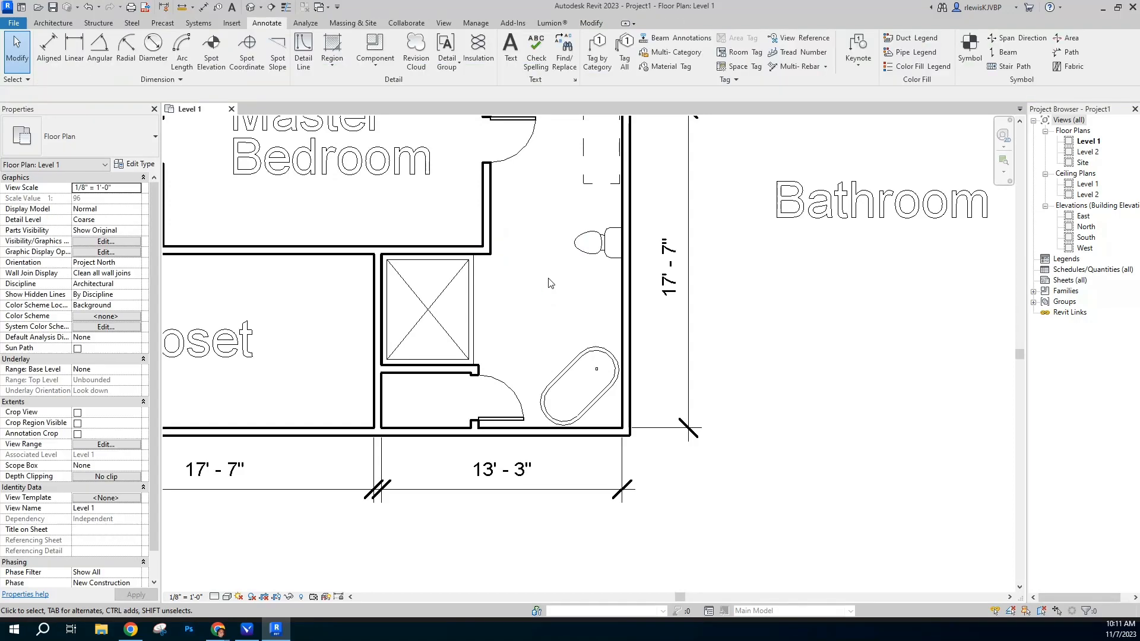
# Step: Place an aligned dimension between the inner faces of the small closet's upper and lower walls, positioned inside the large closet
pyautogui.scroll(-2, 830, 383)
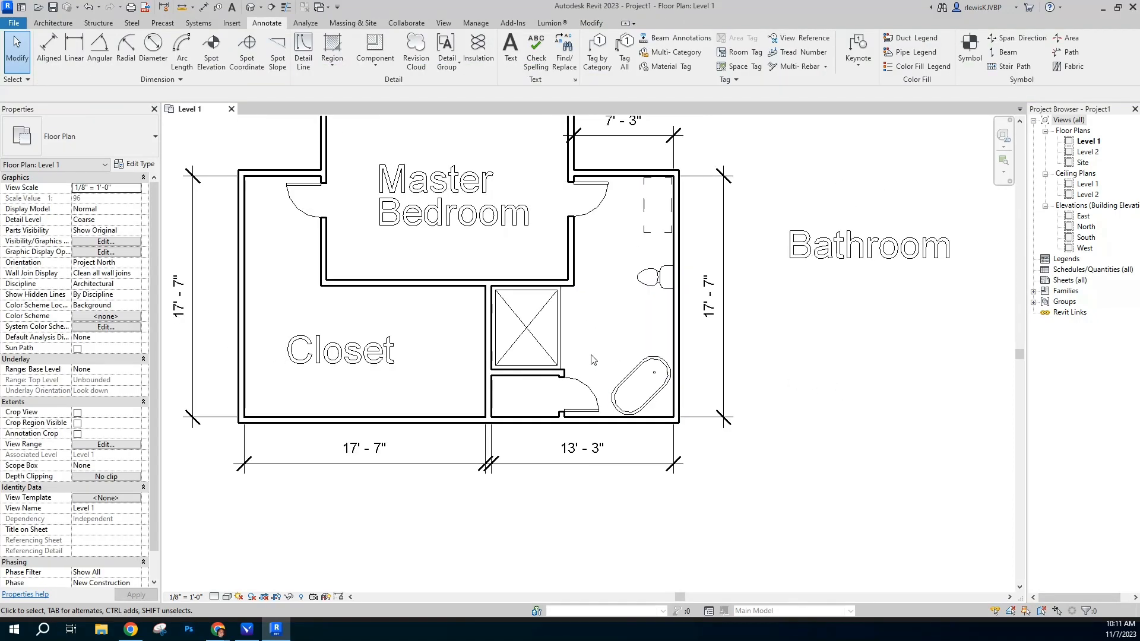
pyautogui.scroll(1, 592, 360)
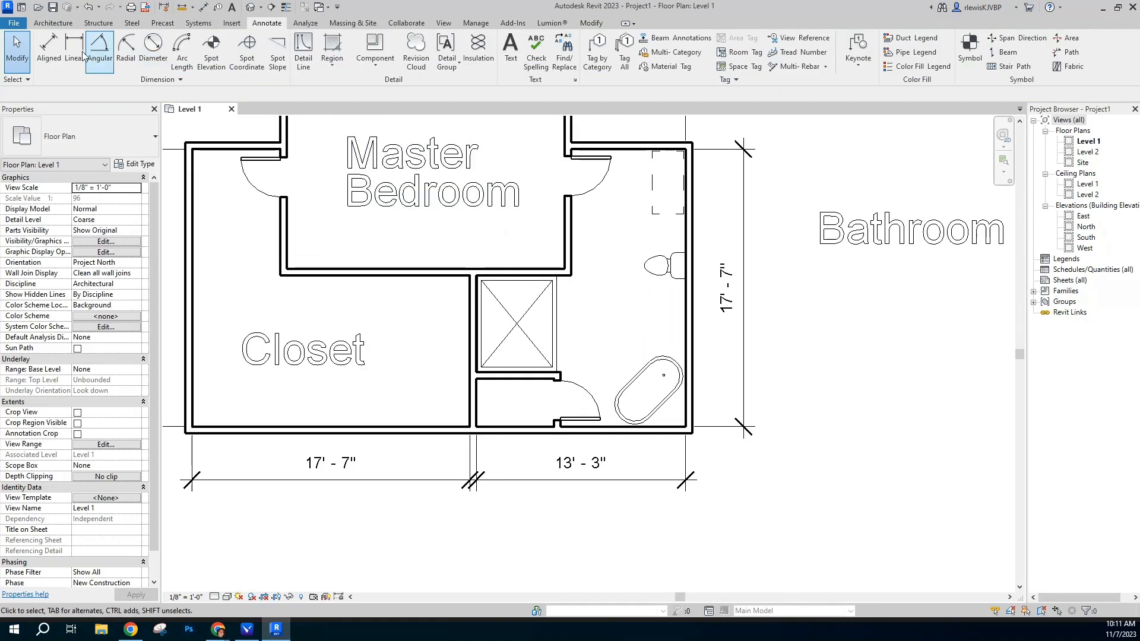
pyautogui.click(56, 54)
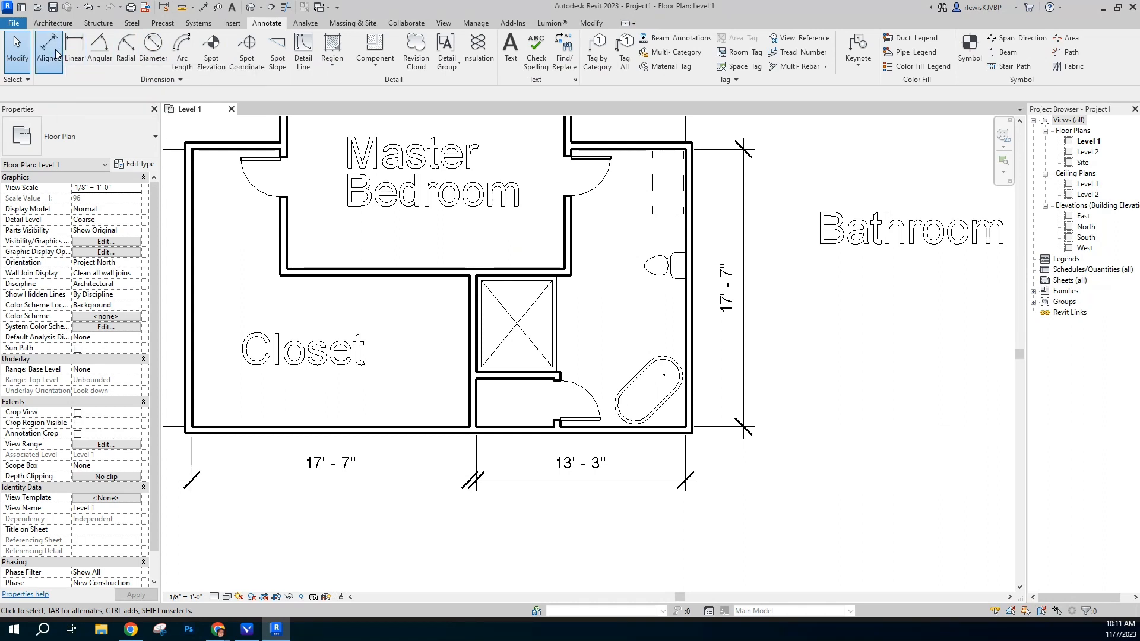
pyautogui.click(505, 377)
pyautogui.click(512, 427)
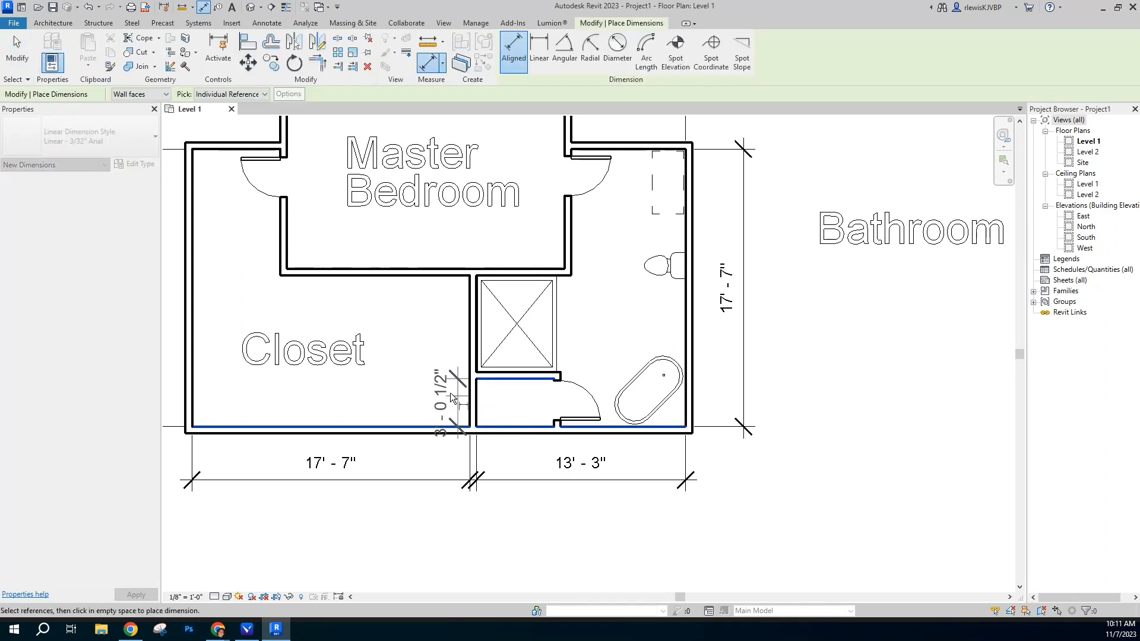
pyautogui.click(436, 386)
# Step: Place an aligned dimension from the wall below the shower to the bedroom wall above it, in line with the small closet's dimension
pyautogui.click(515, 374)
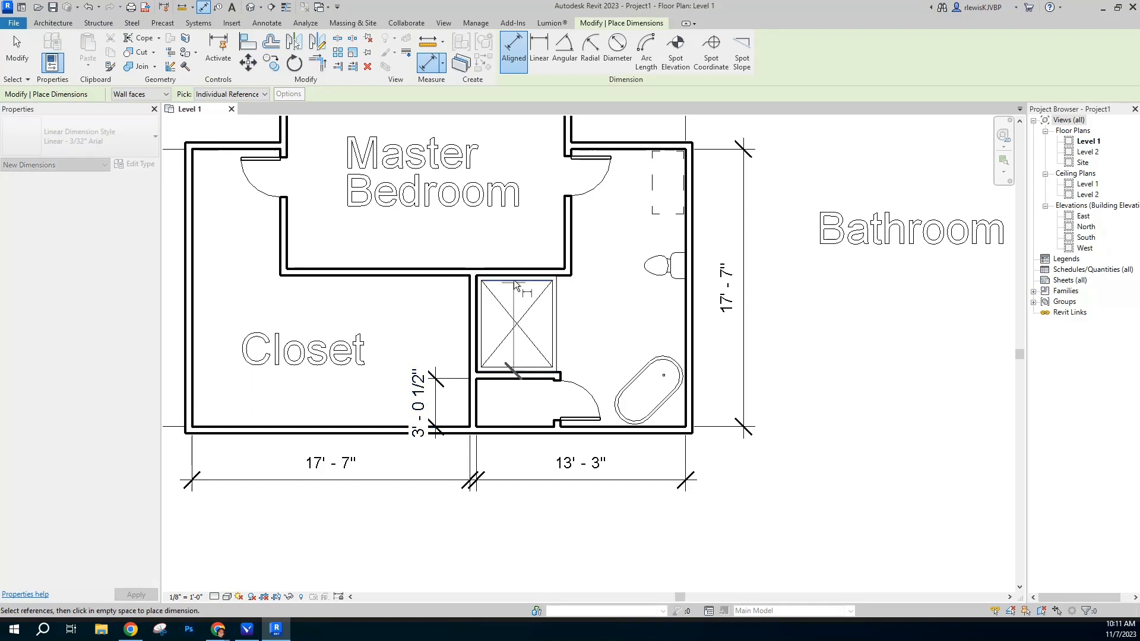
pyautogui.click(159, 95)
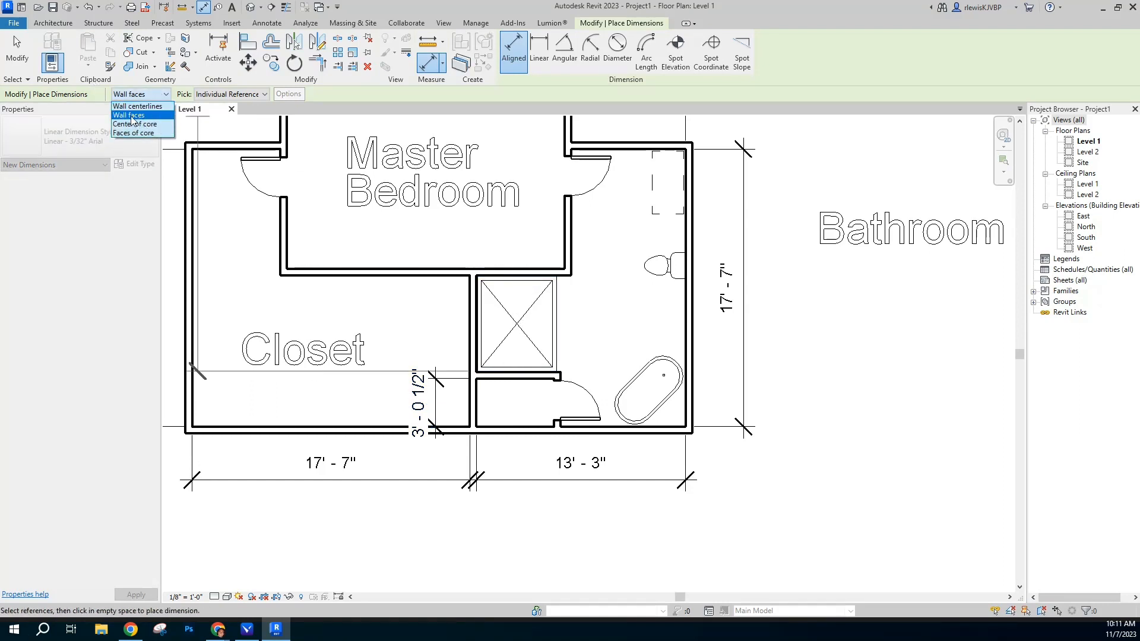
pyautogui.click(513, 281)
pyautogui.click(515, 280)
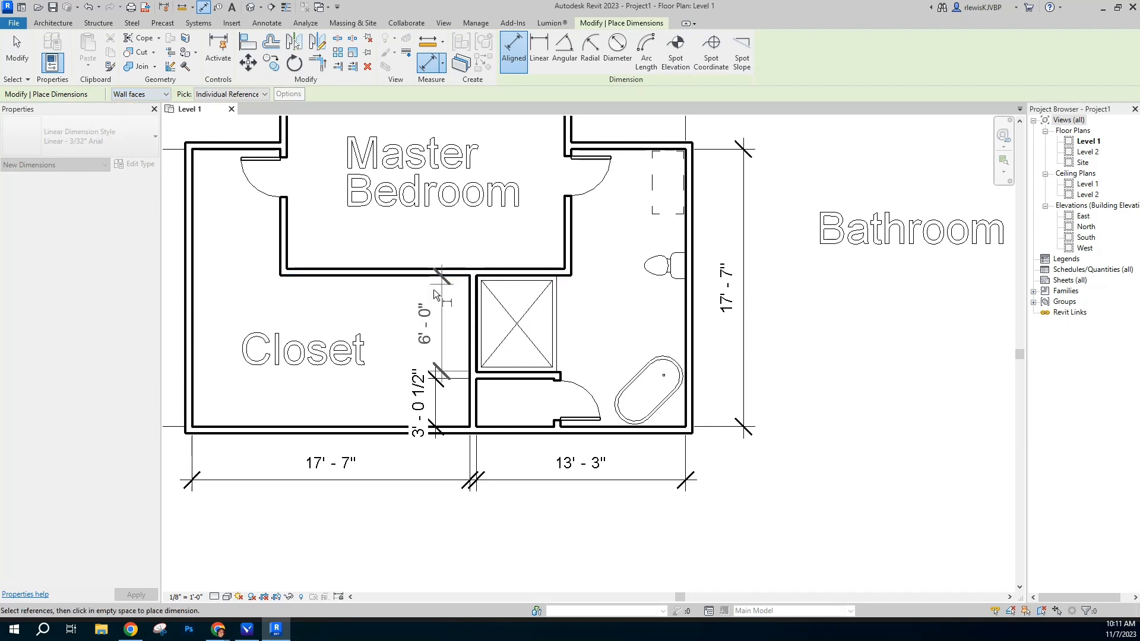
pyautogui.click(432, 293)
pyautogui.press('Escape')
pyautogui.press('Escape')
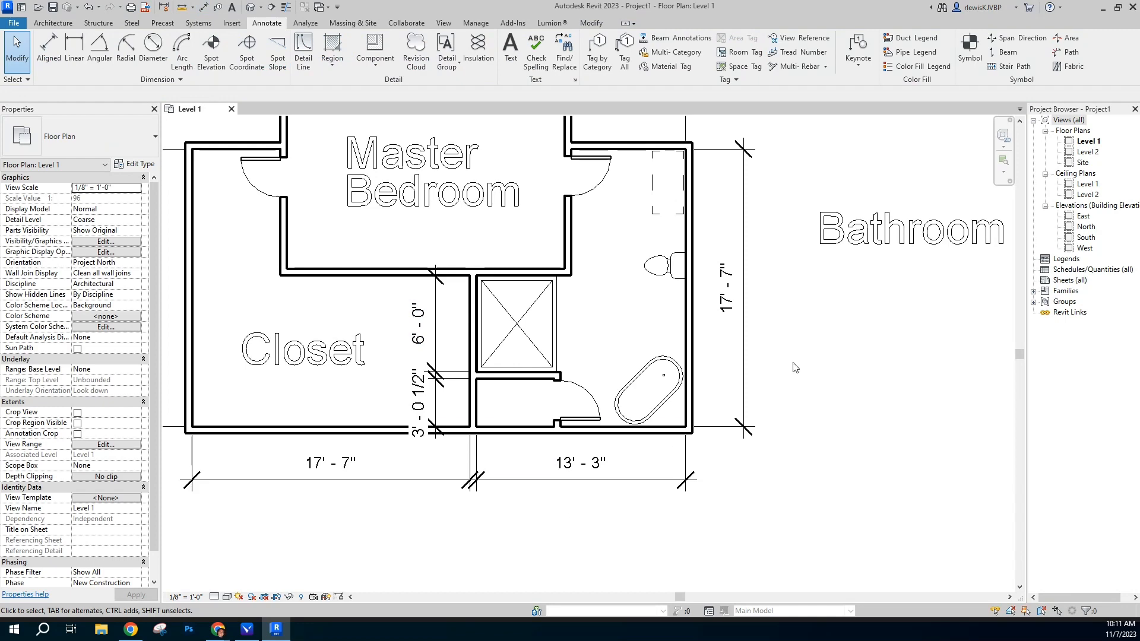
# Step: Place model text reading "Closet" in the small room below the shower
pyautogui.scroll(-3, 795, 368)
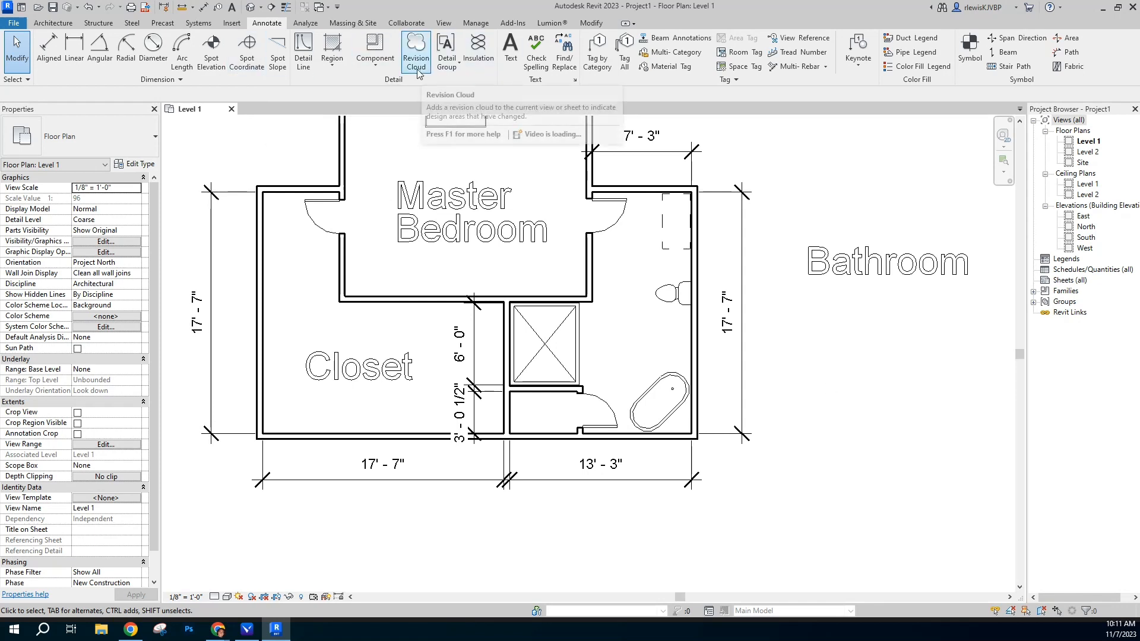
pyautogui.click(48, 23)
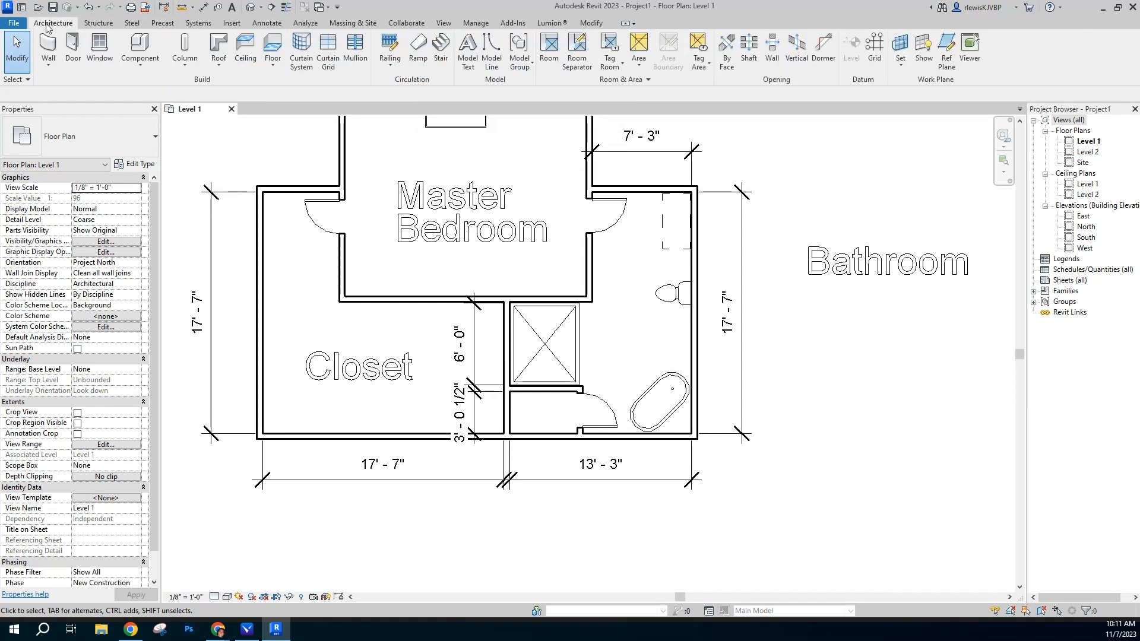
pyautogui.click(468, 51)
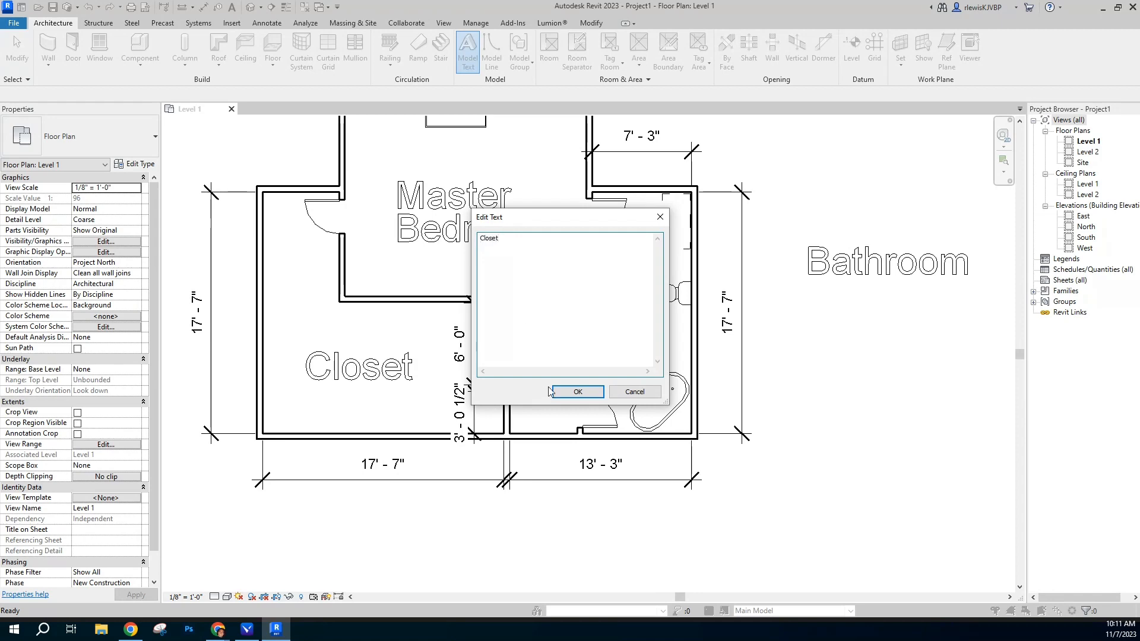
pyautogui.click(578, 392)
pyautogui.click(530, 438)
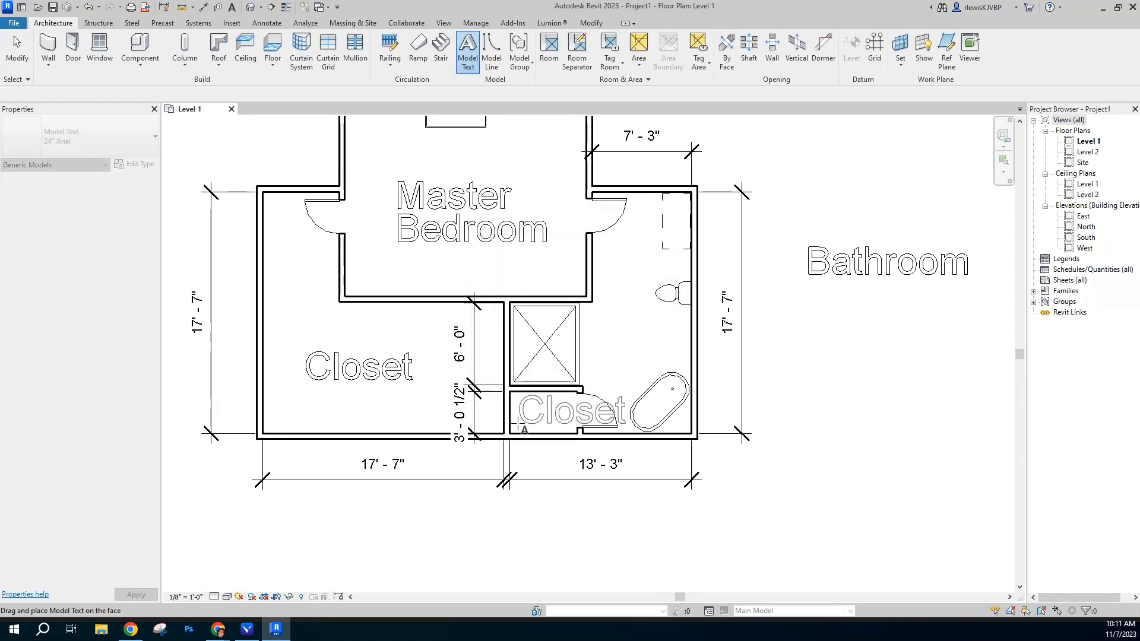
pyautogui.press('Escape')
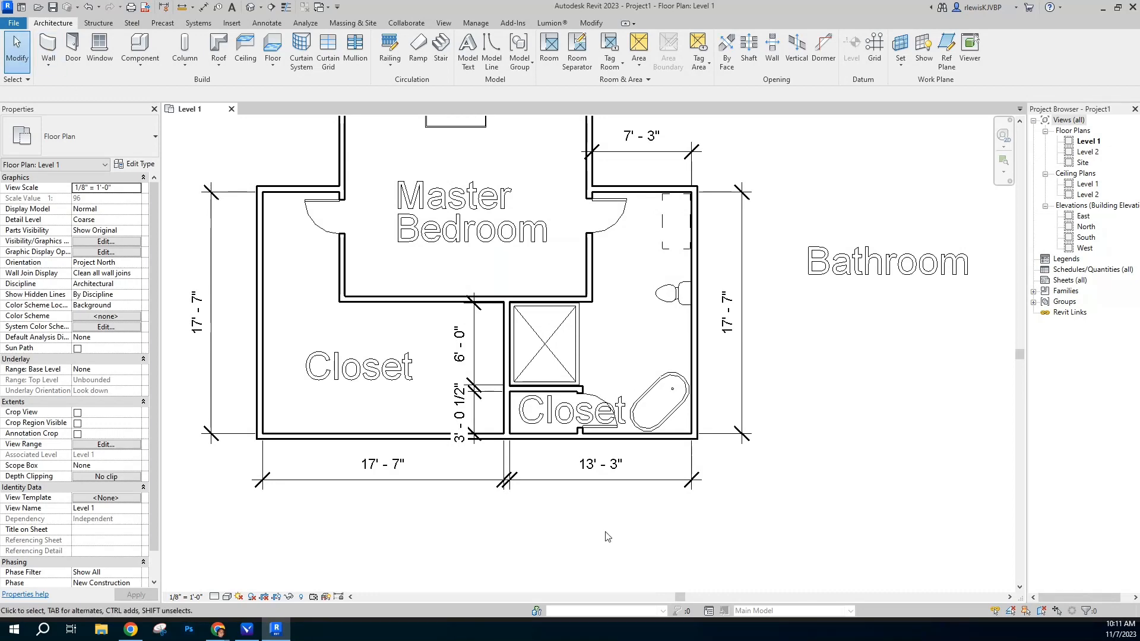
# Step: Set the depth of the small closet's model text to 0' 2"
pyautogui.click(572, 411)
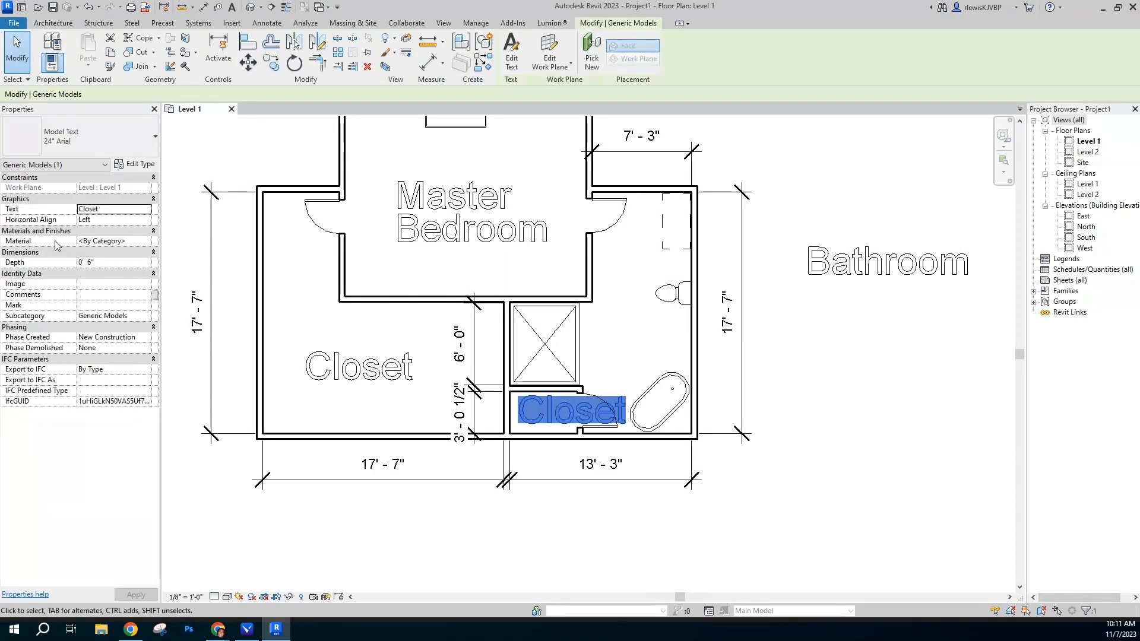
pyautogui.click(93, 263)
pyautogui.write('2')
pyautogui.press('Return')
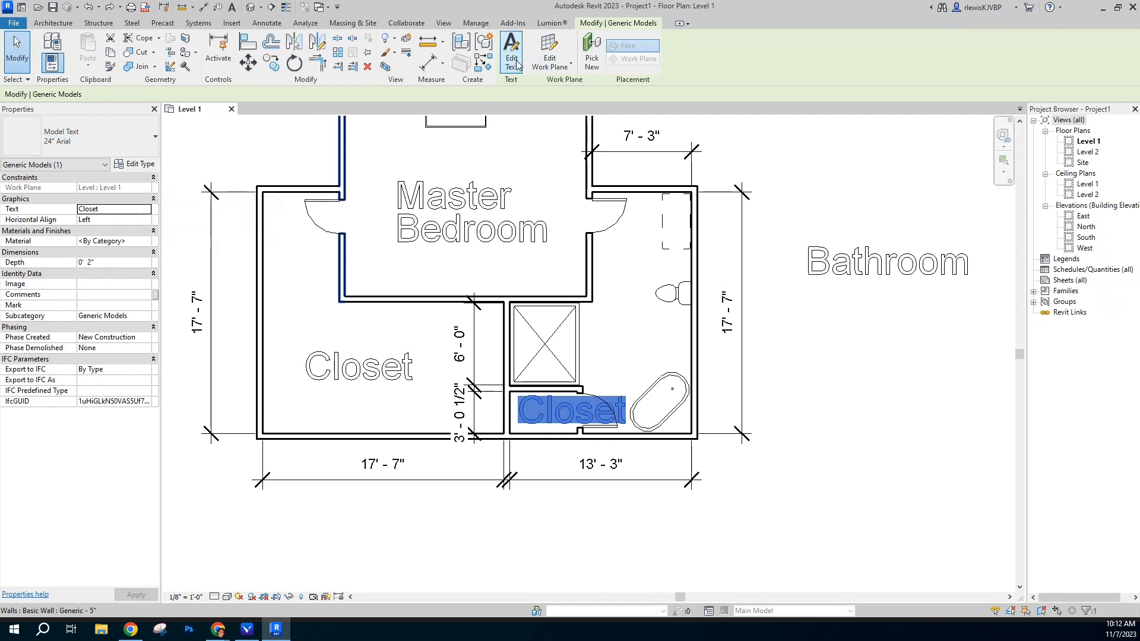
# Step: Set the text size of the 24" Arial model text type to 1' 0"
pyautogui.click(135, 164)
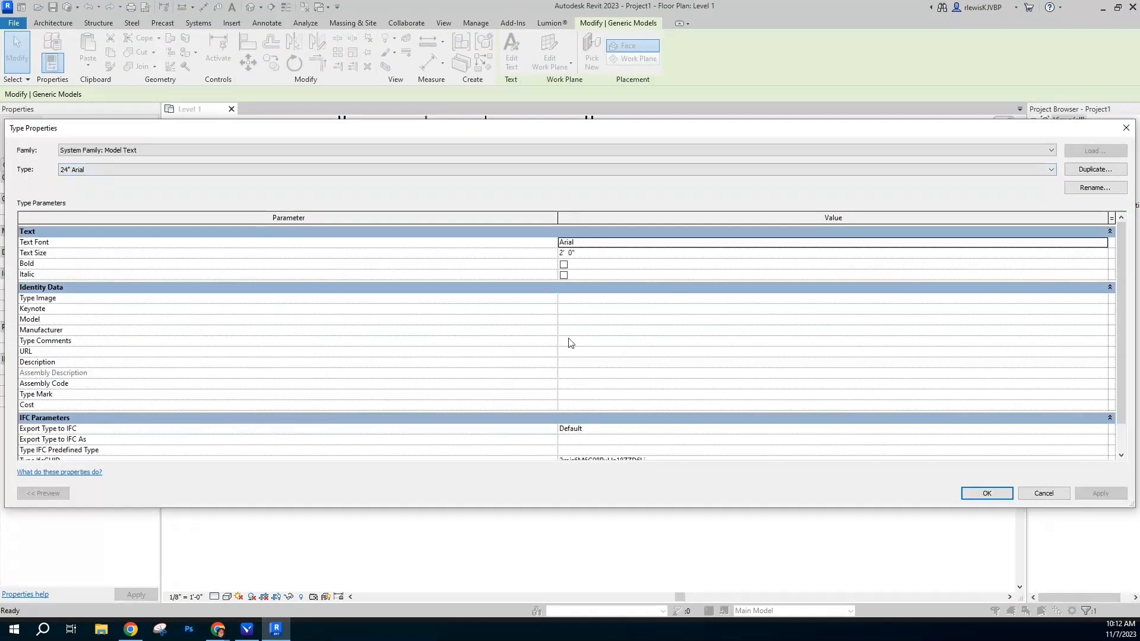
pyautogui.click(561, 254)
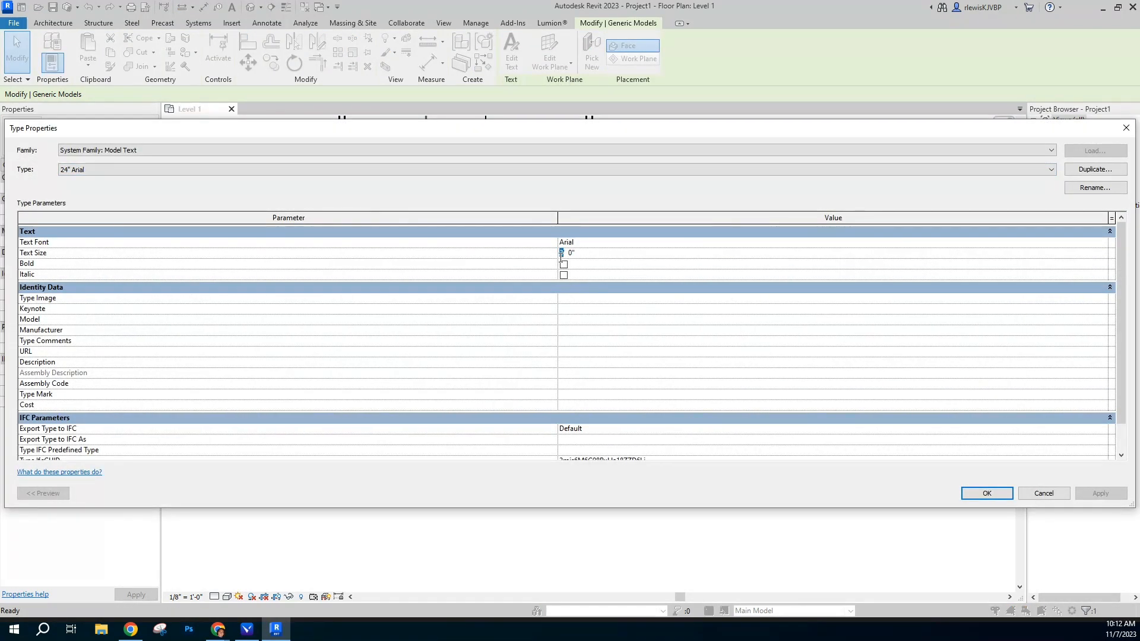
pyautogui.write('1')
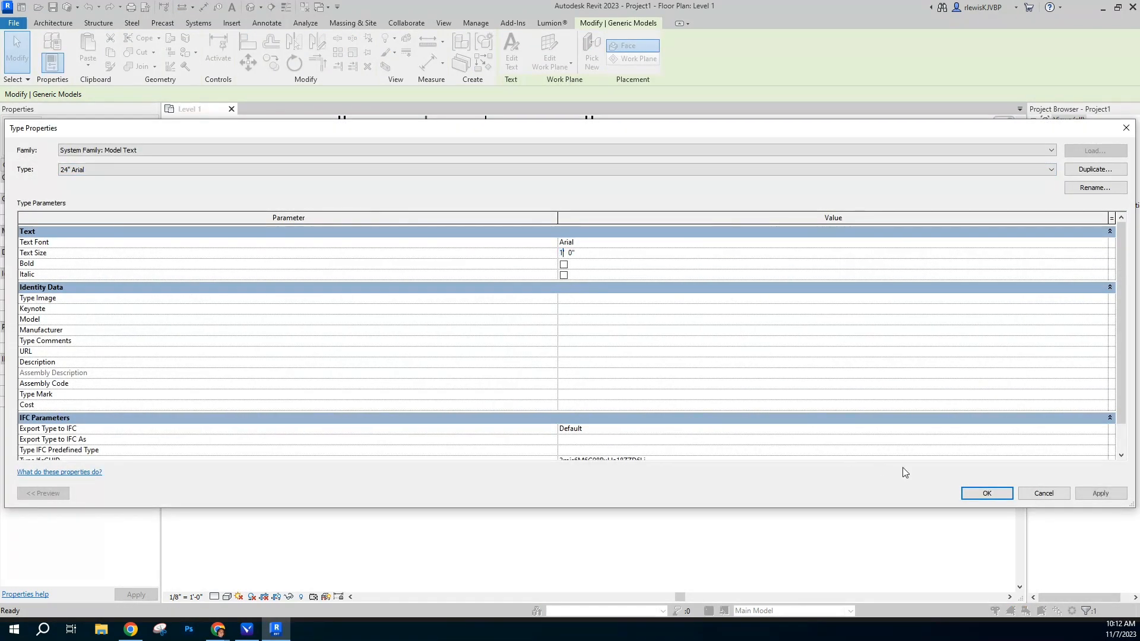
pyautogui.click(983, 494)
pyautogui.press('Escape')
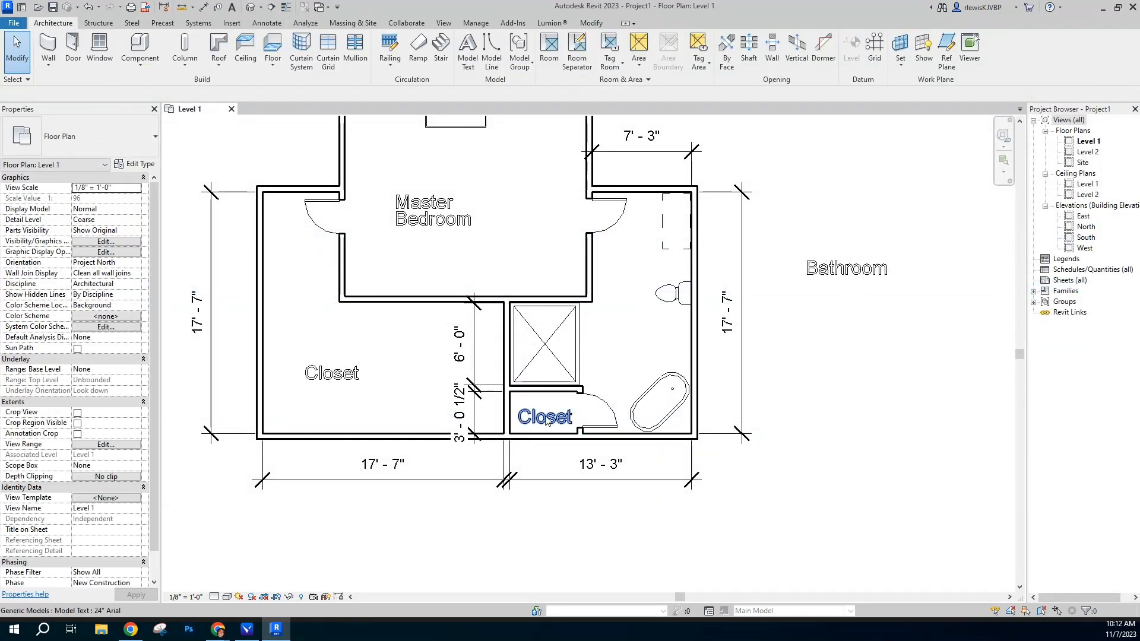
# Step: Move the small closet's label slightly up within its room
pyautogui.click(544, 409)
pyautogui.moveTo(544, 407); pyautogui.dragTo(541, 398)
pyautogui.click(920, 438)
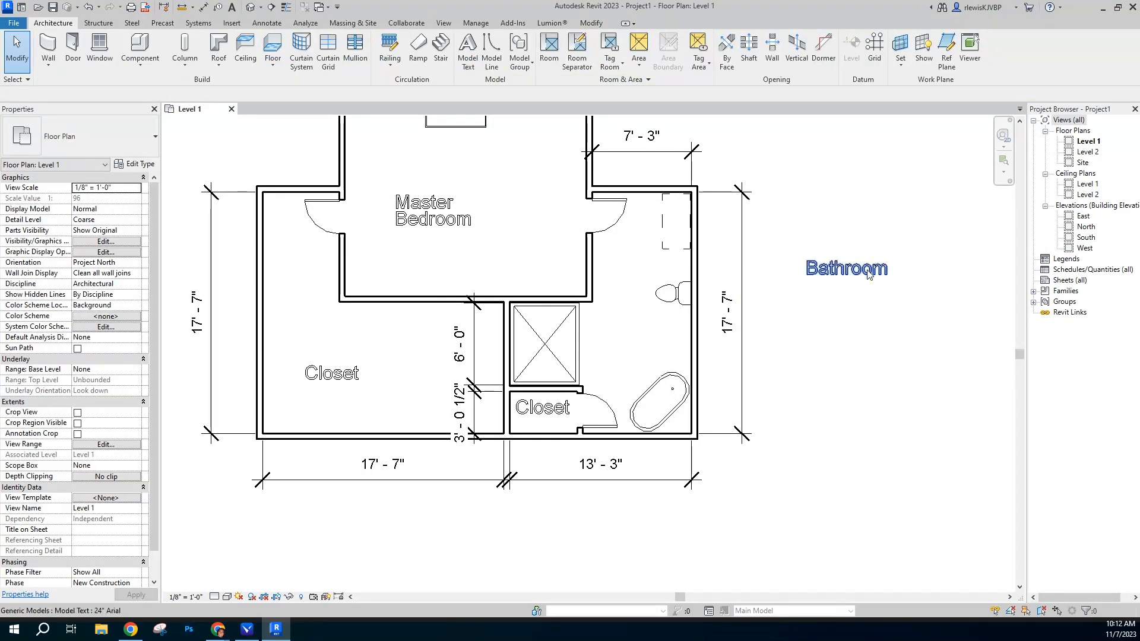
# Step: Restore the text size of the 24" Arial model text type to 2' 0"
pyautogui.scroll(2, 844, 332)
pyautogui.scroll(-3, 808, 357)
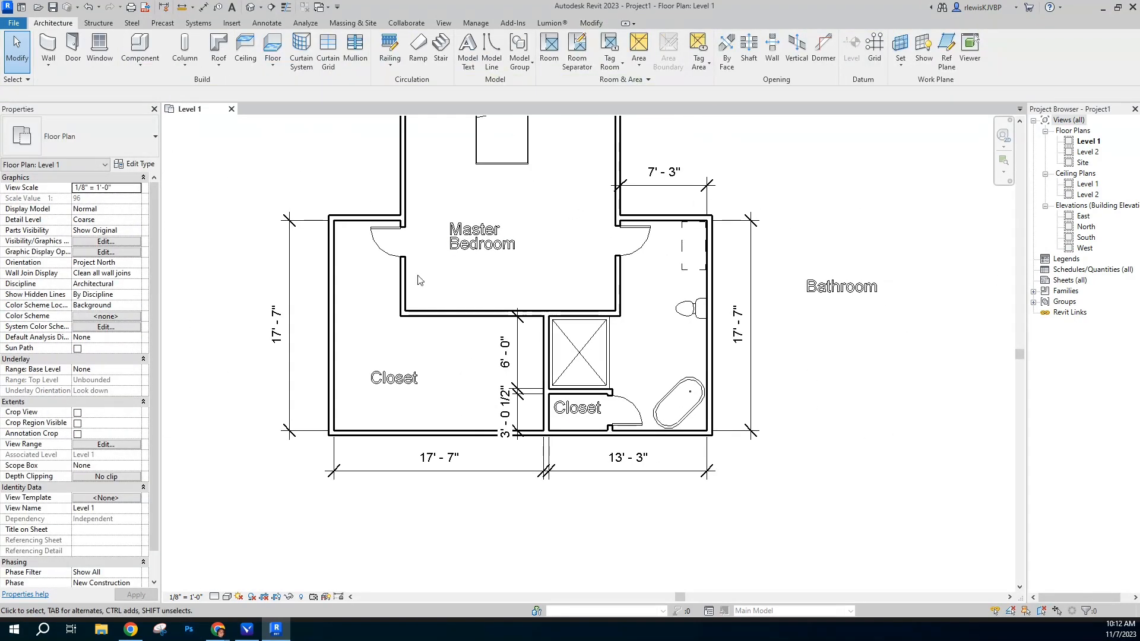
pyautogui.click(576, 408)
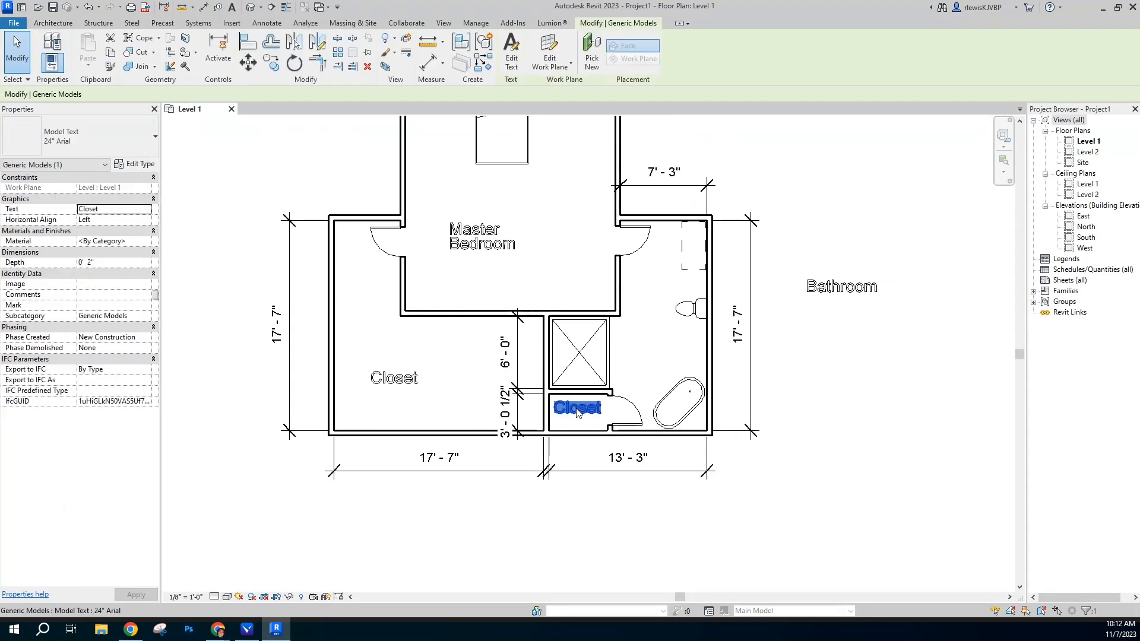
pyautogui.click(150, 168)
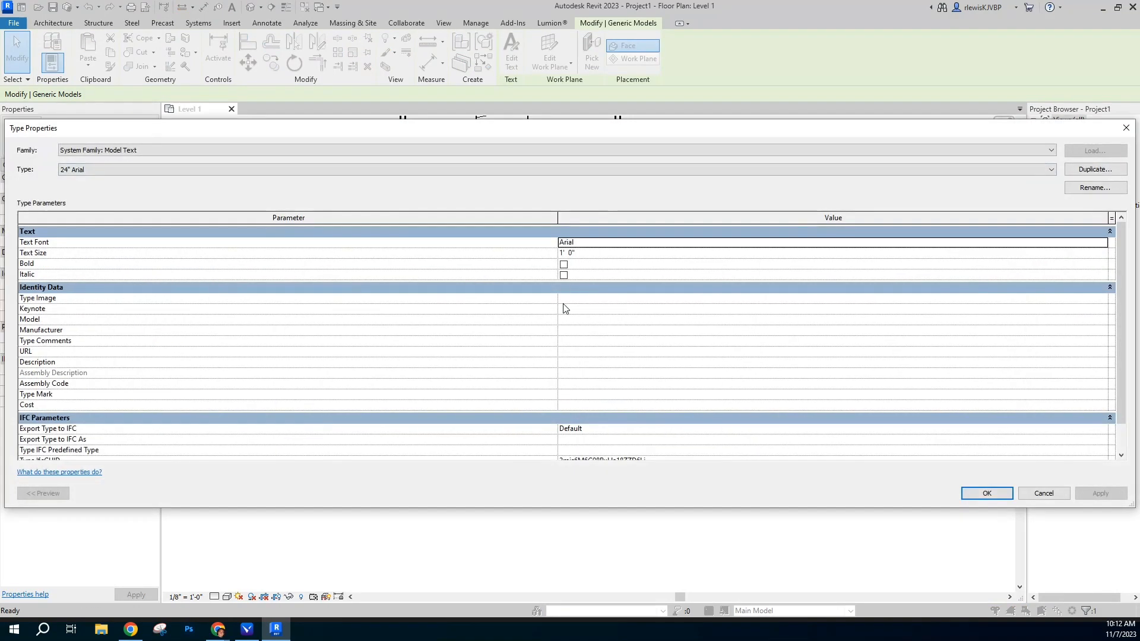
pyautogui.click(562, 255)
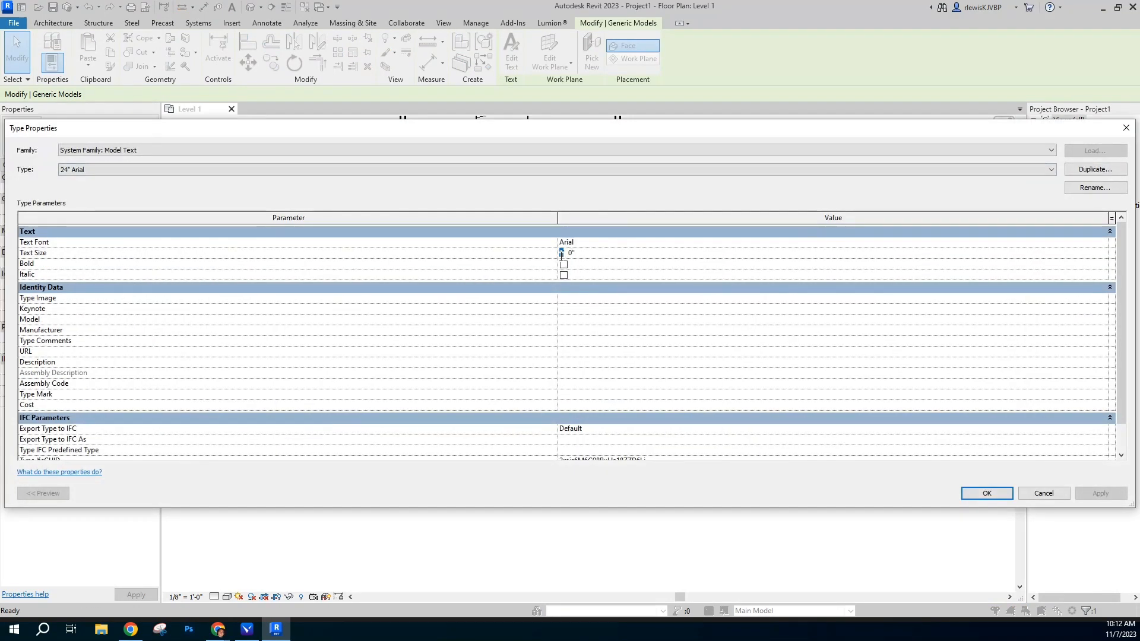
pyautogui.click(561, 255)
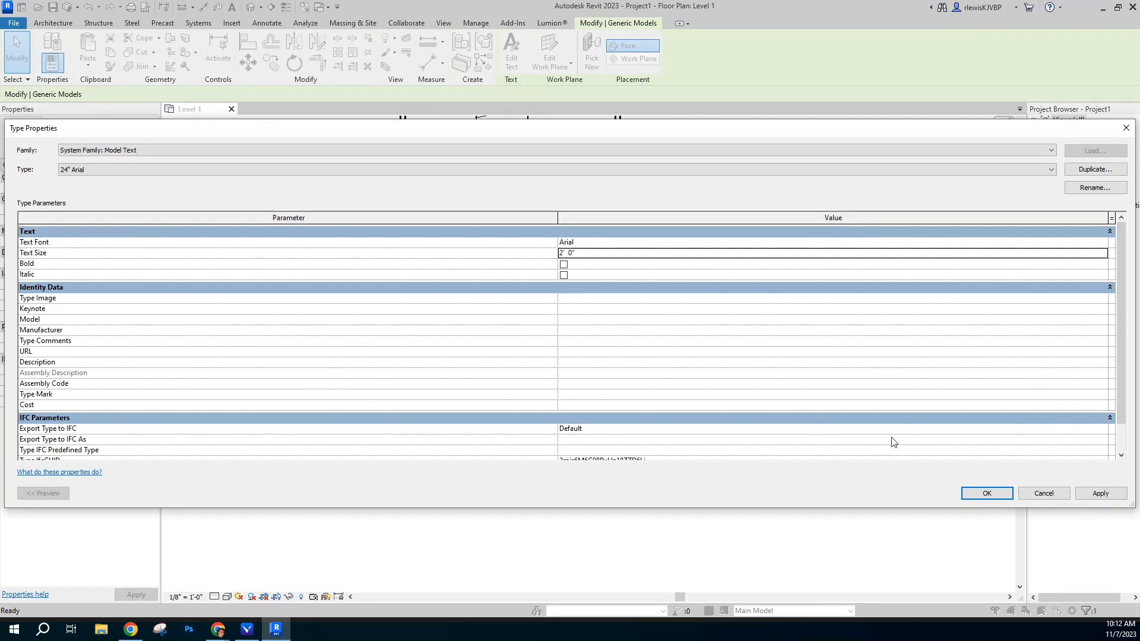
pyautogui.click(1003, 495)
pyautogui.click(811, 462)
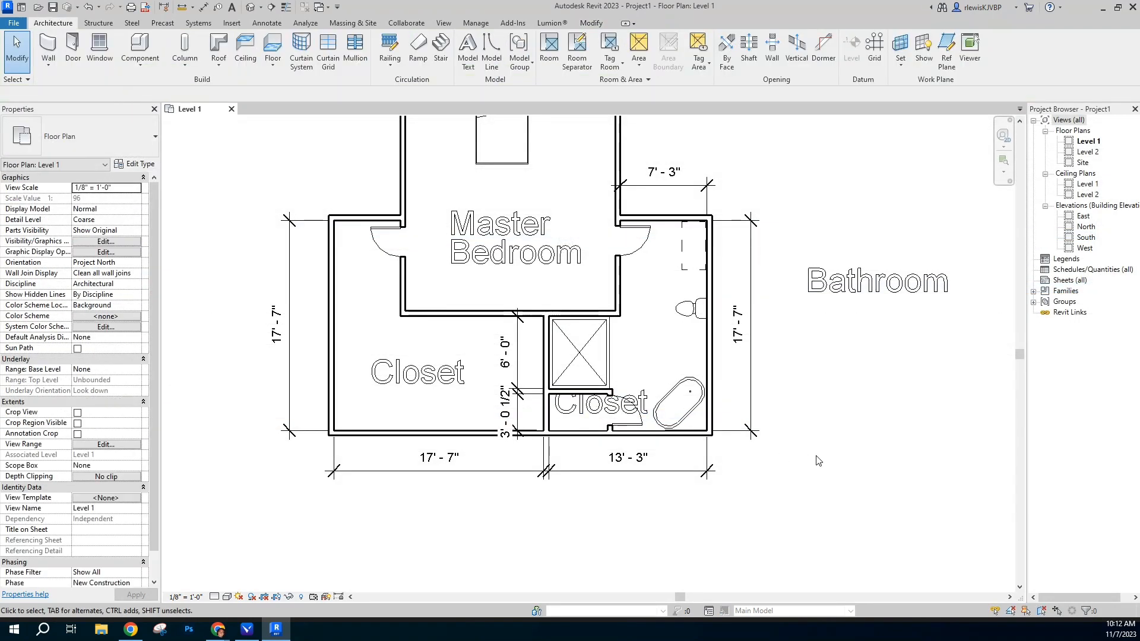
# Step: Move the small closet's label slightly down, clear of the wall below the shower
pyautogui.click(594, 414)
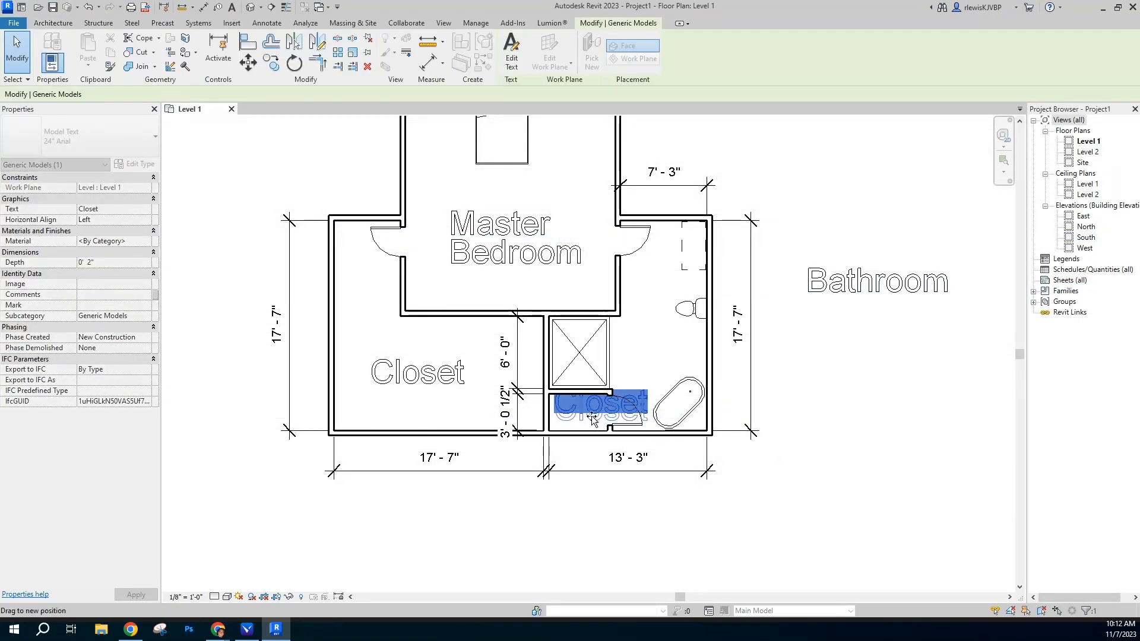
pyautogui.click(825, 500)
pyautogui.click(134, 164)
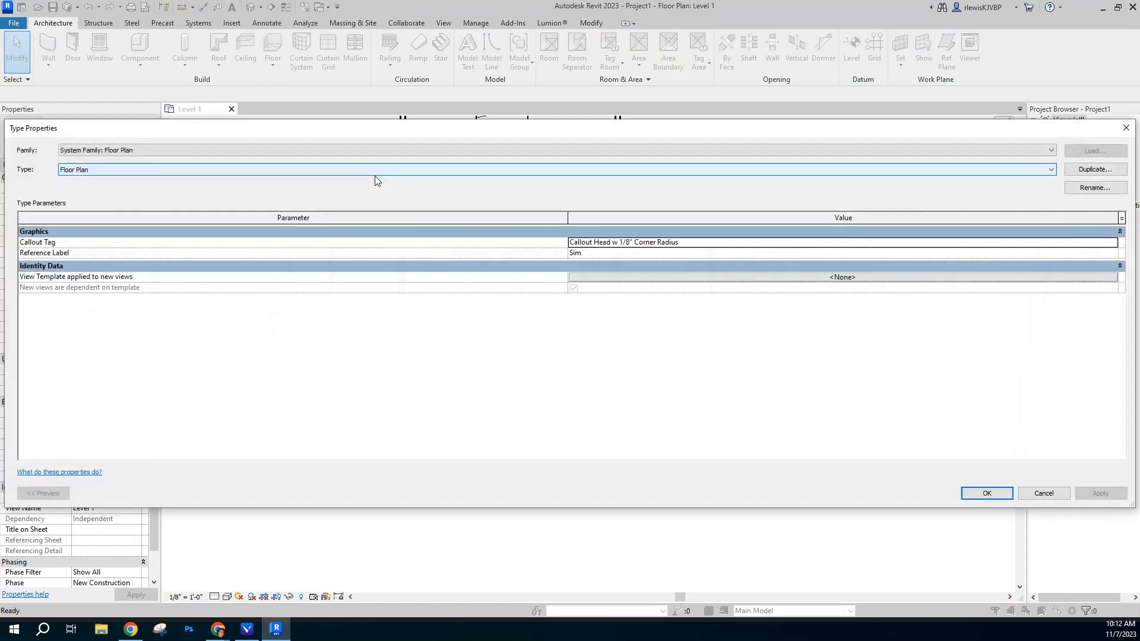
pyautogui.click(1044, 493)
# Step: Duplicate the small closet label's text type as 12" Arial and set the new type's text size to 1' 0"
pyautogui.click(597, 410)
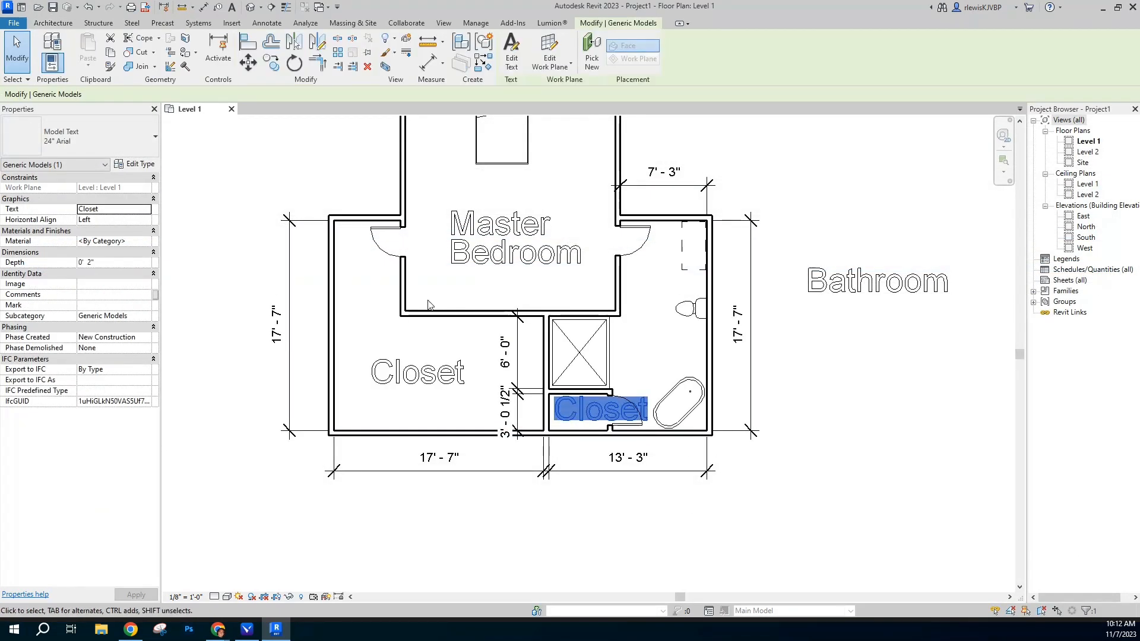
pyautogui.click(148, 165)
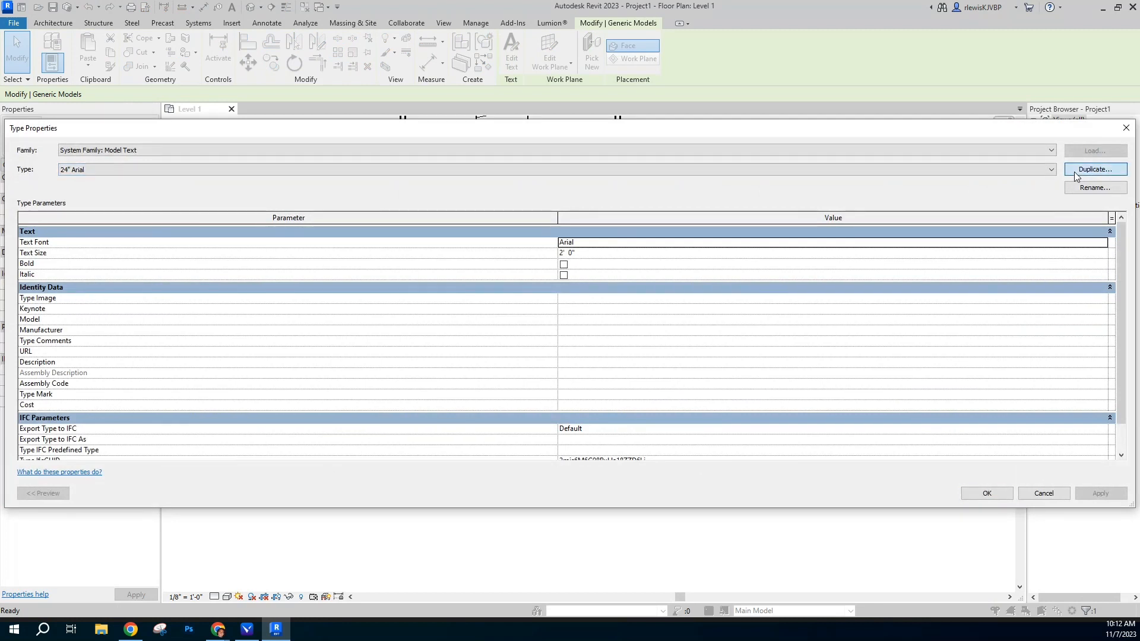
pyautogui.click(1074, 172)
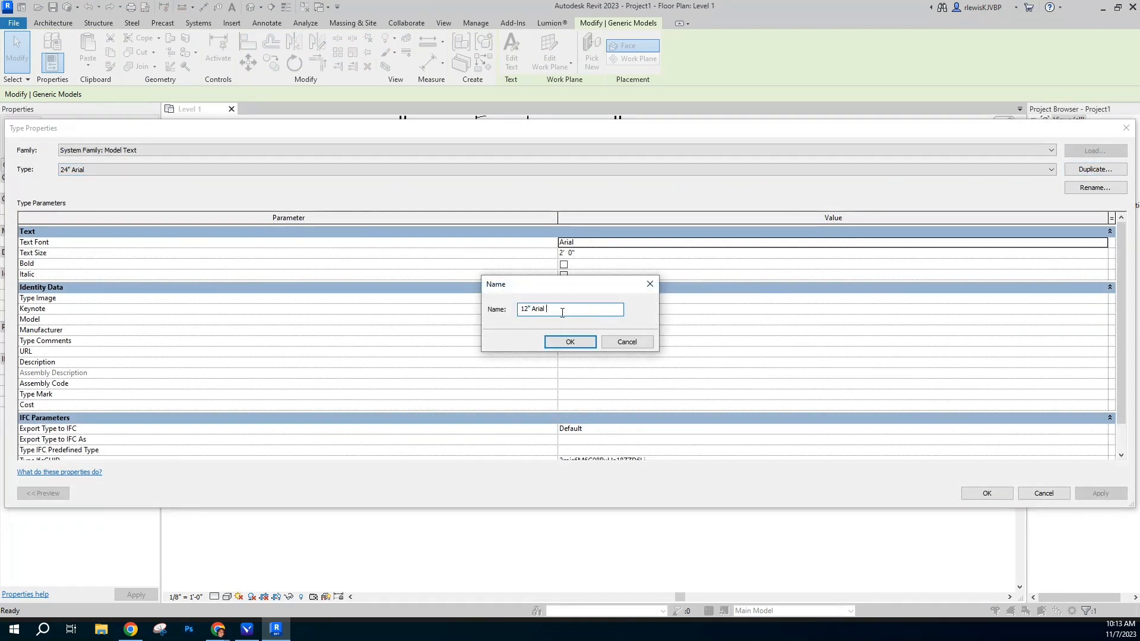
pyautogui.click(559, 343)
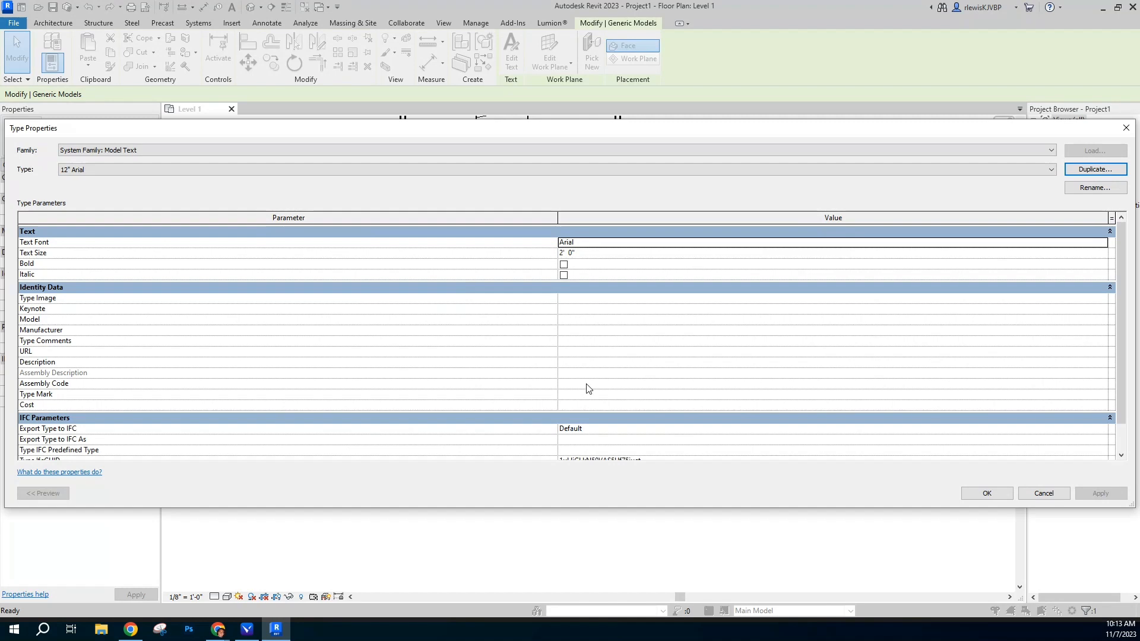
pyautogui.doubleClick(562, 253)
pyautogui.write('1')
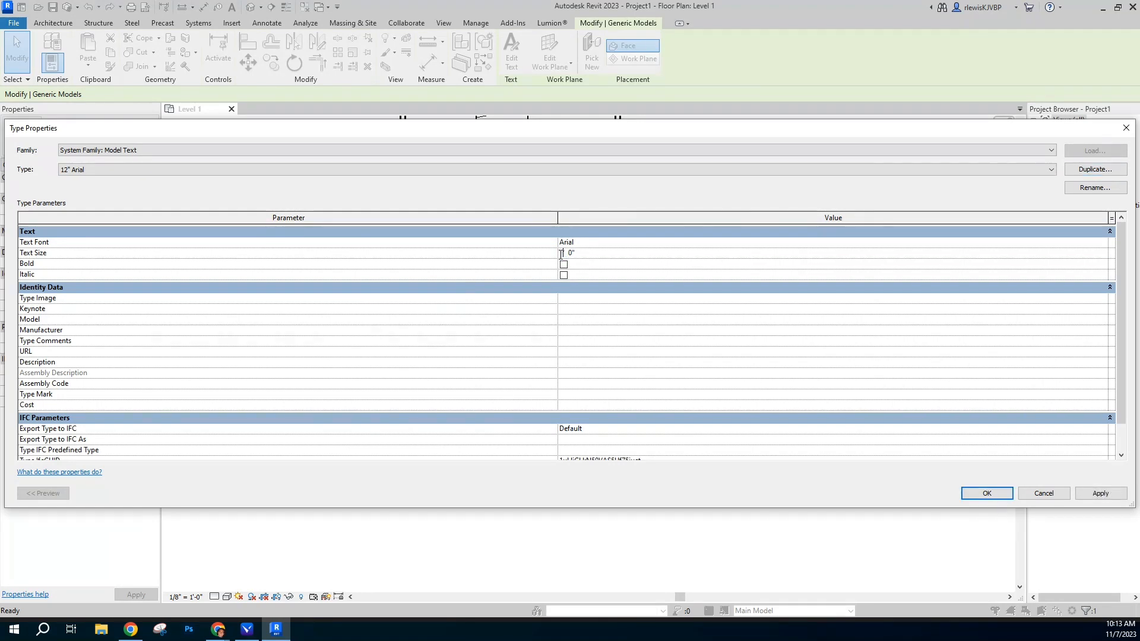
pyautogui.click(986, 493)
pyautogui.click(838, 453)
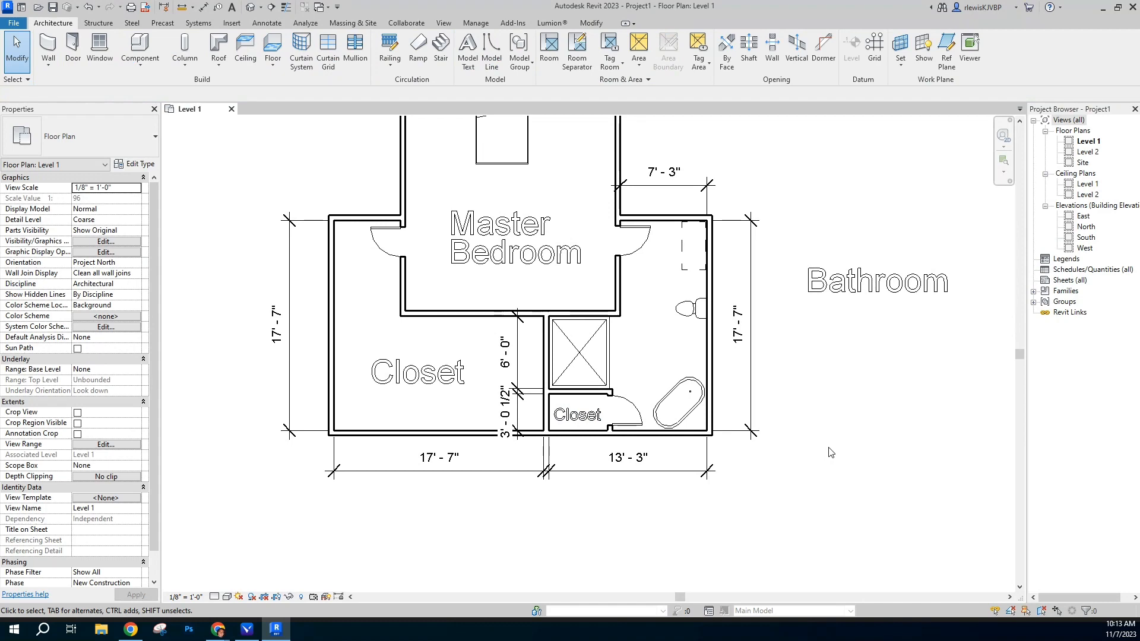
# Step: Rotate the Bathroom label 90 degrees counterclockwise and move it into the bathroom, between the shower and the toilet
pyautogui.click(882, 290)
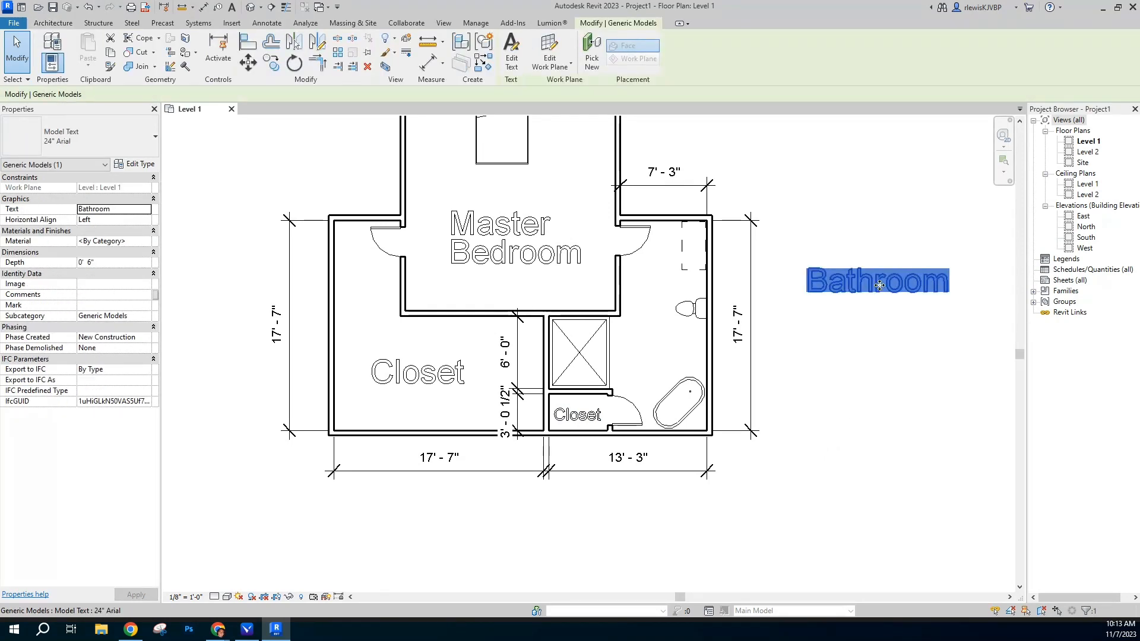
pyautogui.moveTo(875, 286); pyautogui.dragTo(823, 340)
pyautogui.press('r')
pyautogui.press('o')
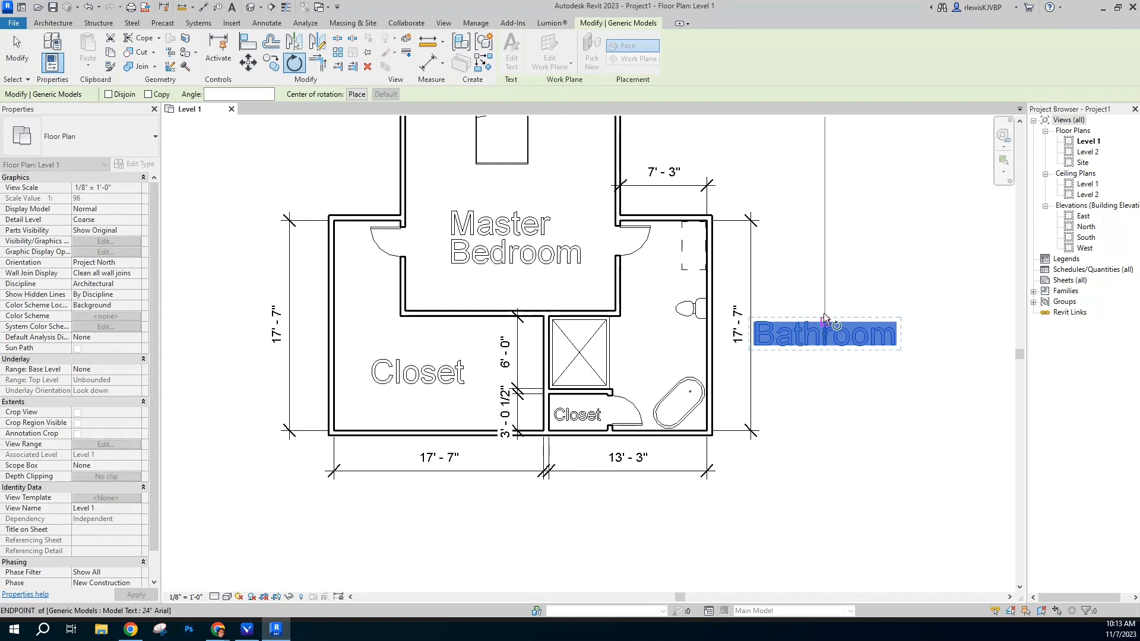
pyautogui.click(825, 238)
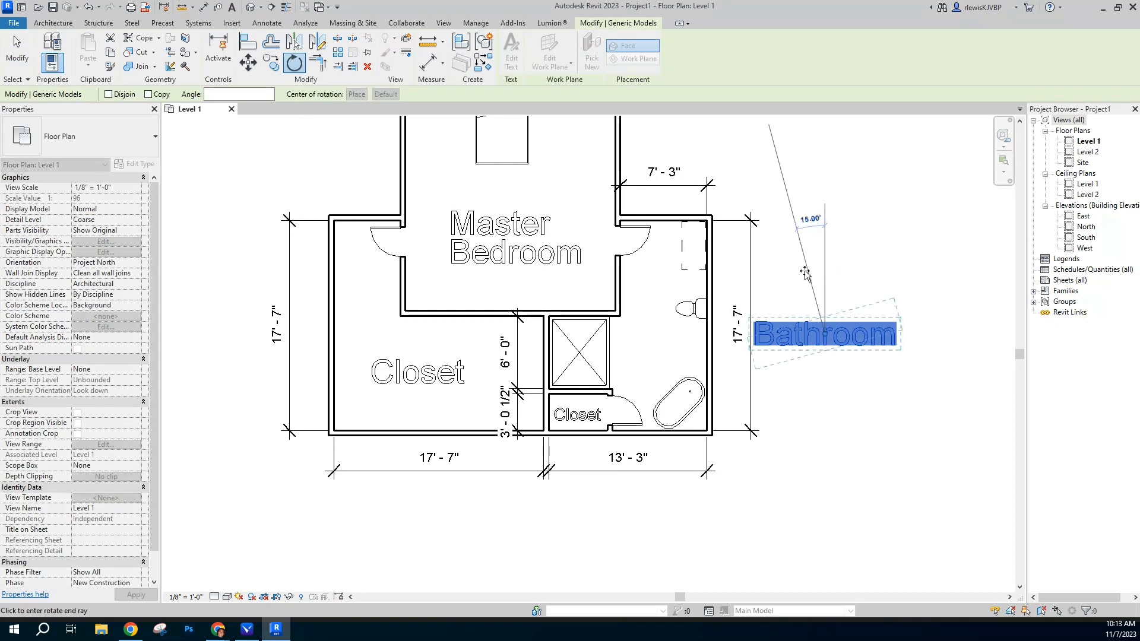
pyautogui.click(772, 333)
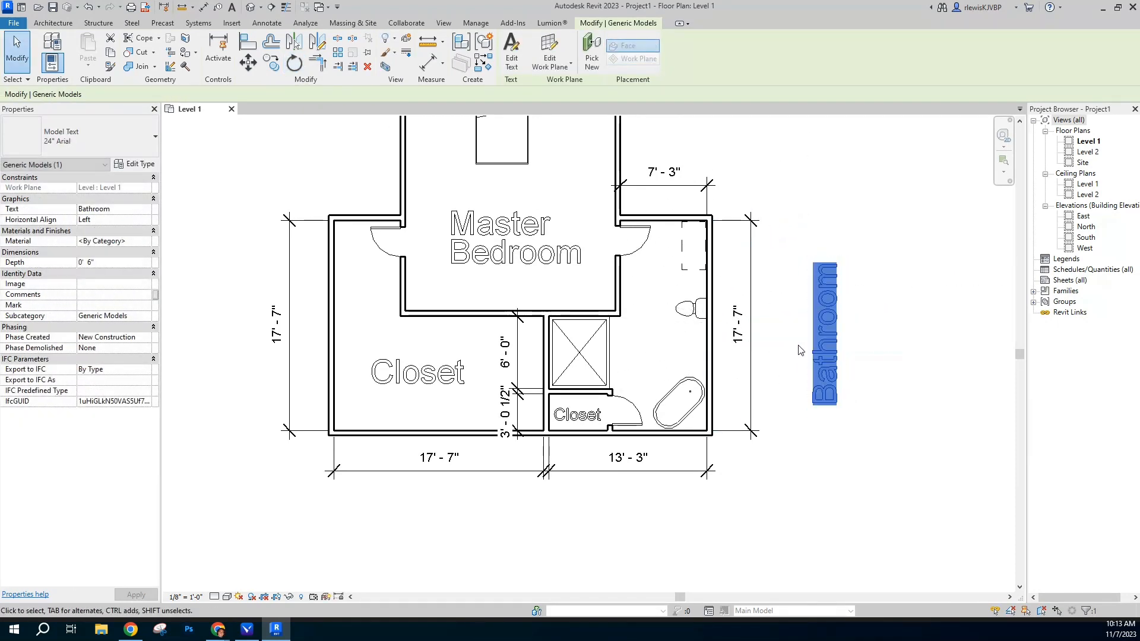
pyautogui.moveTo(825, 352); pyautogui.dragTo(648, 342)
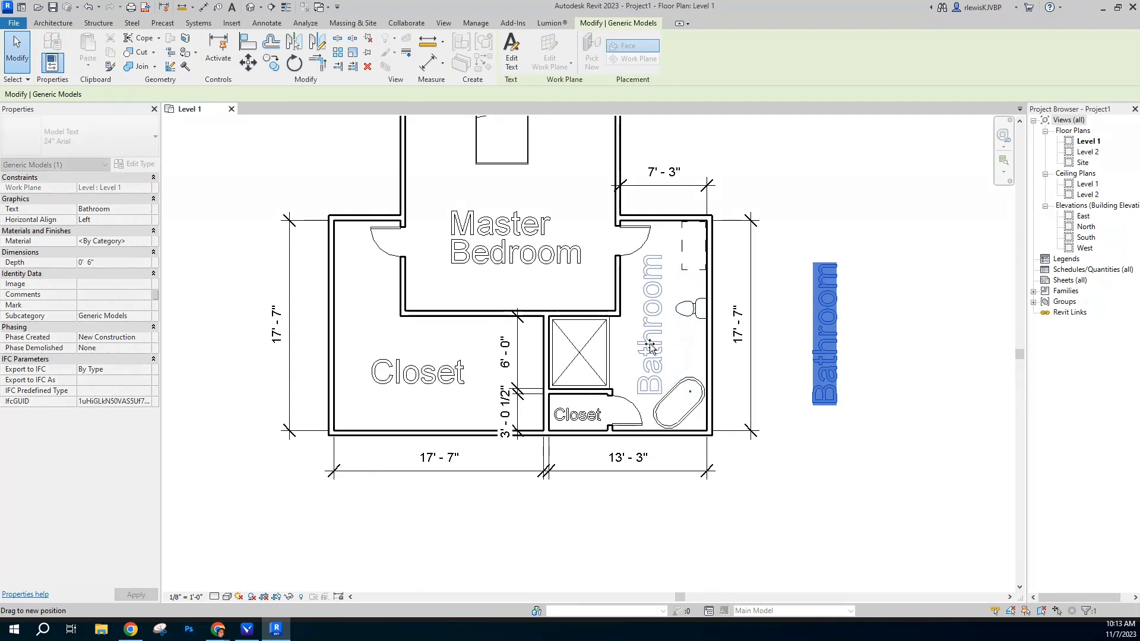
pyautogui.press('Escape')
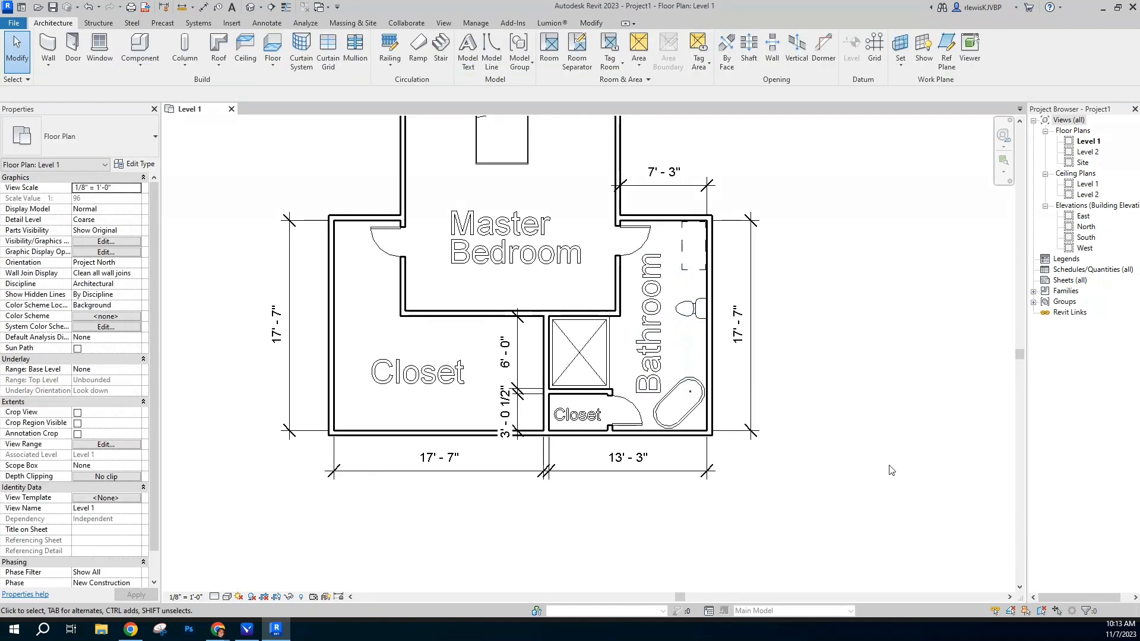
# Step: Nudge the double bed slightly to the right along the master bedroom's top wall
pyautogui.scroll(-1, 892, 470)
pyautogui.moveTo(880, 240); pyautogui.dragTo(882, 264, button='middle')
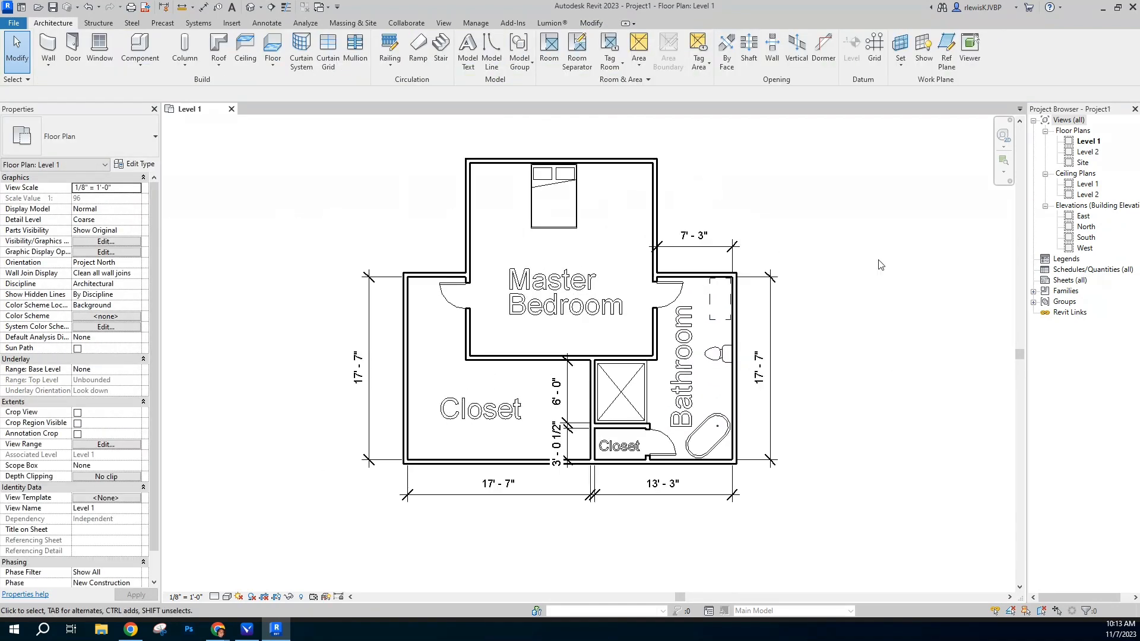
pyautogui.click(575, 205)
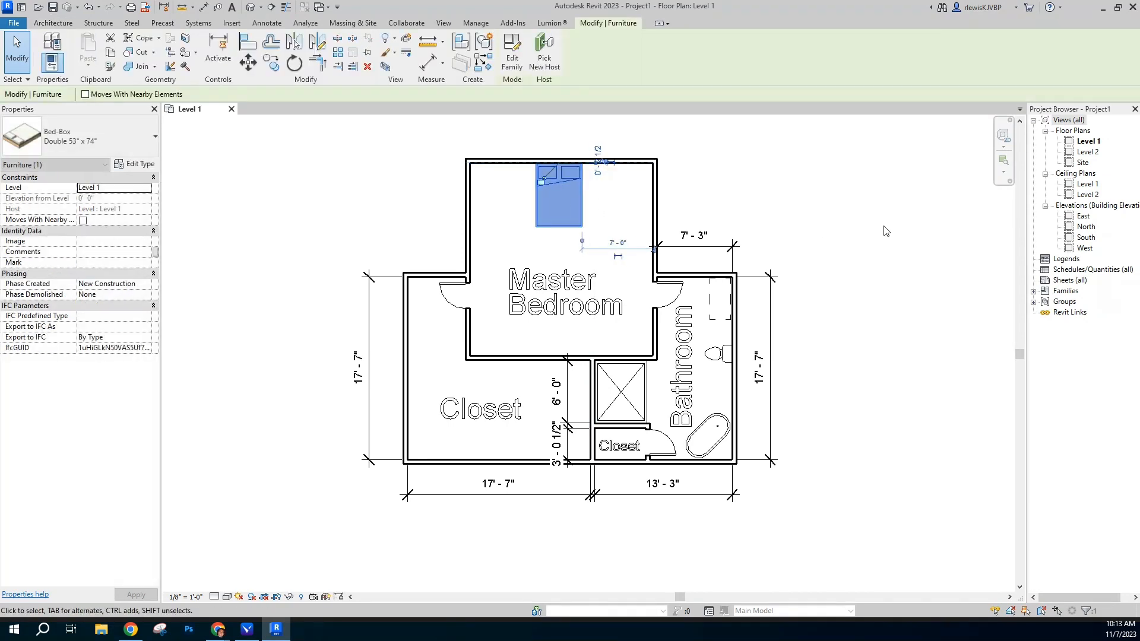
pyautogui.click(825, 347)
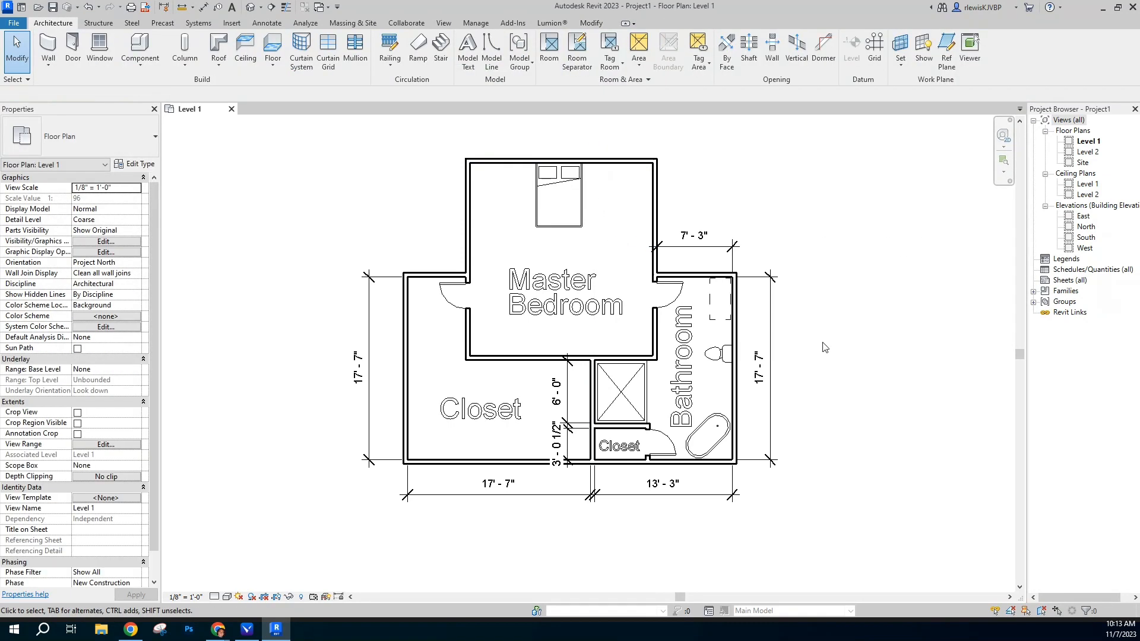
# Step: Change the Master Bedroom label to the 12" Arial model text type
pyautogui.click(559, 310)
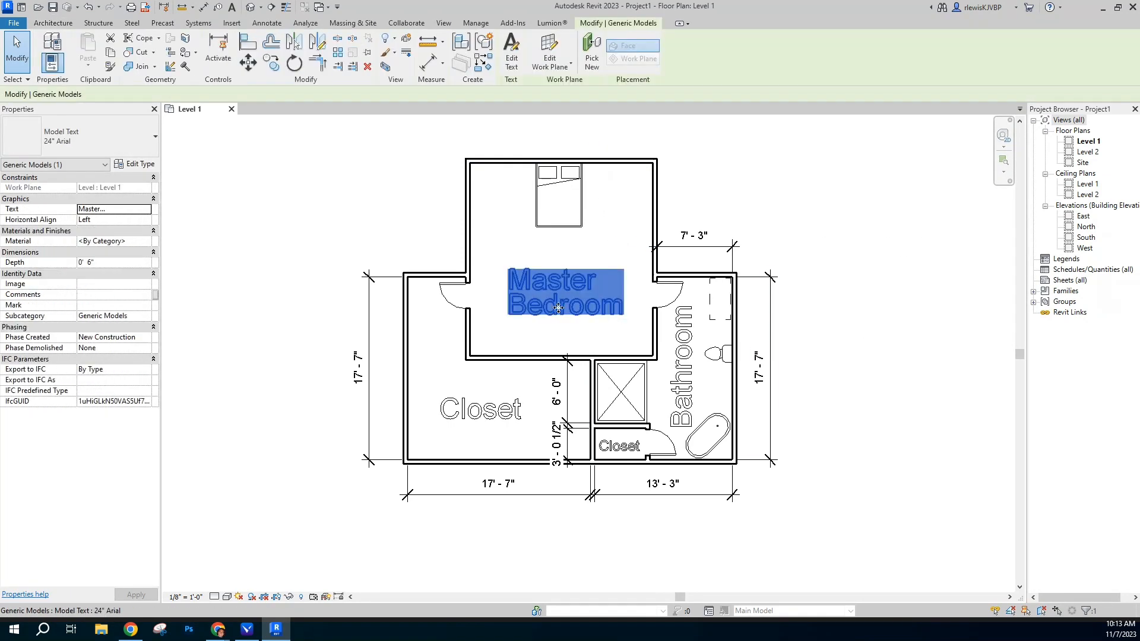
pyautogui.click(89, 136)
pyautogui.click(59, 194)
pyautogui.click(269, 243)
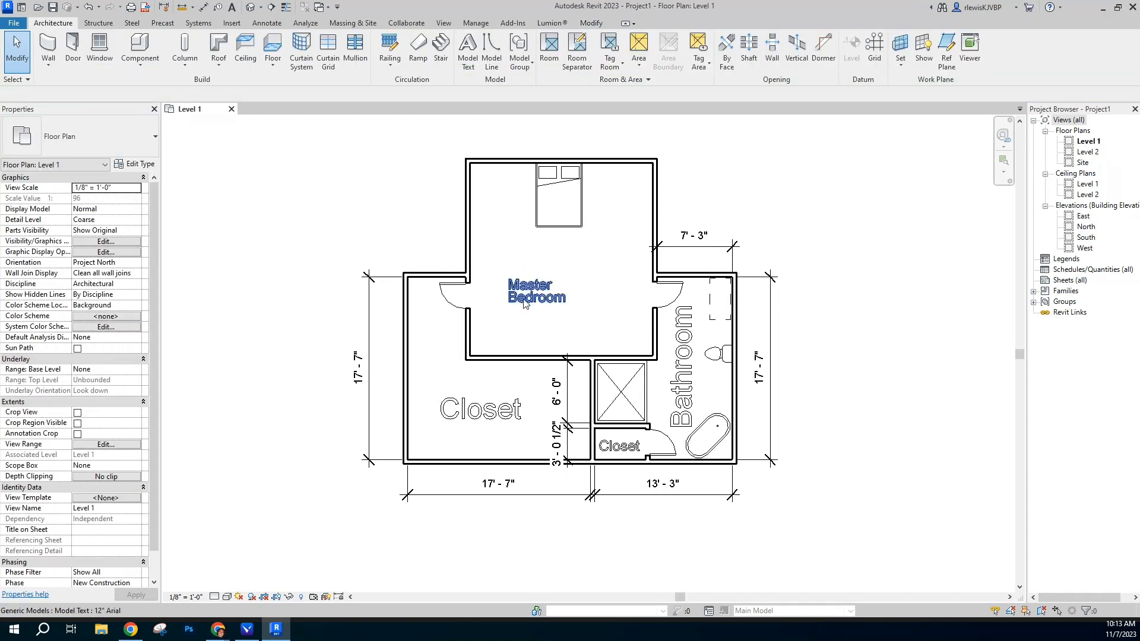
# Step: Put the Master Bedroom label's text on a single line and move the label into the lower part of the room
pyautogui.click(516, 311)
pyautogui.doubleClick(516, 311)
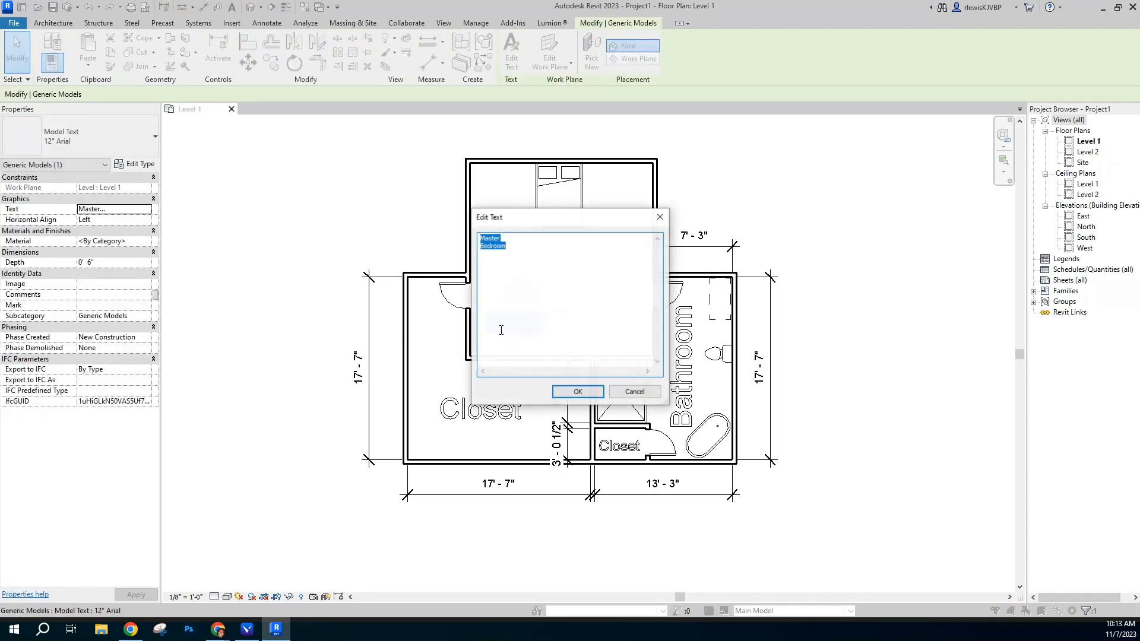
pyautogui.click(483, 247)
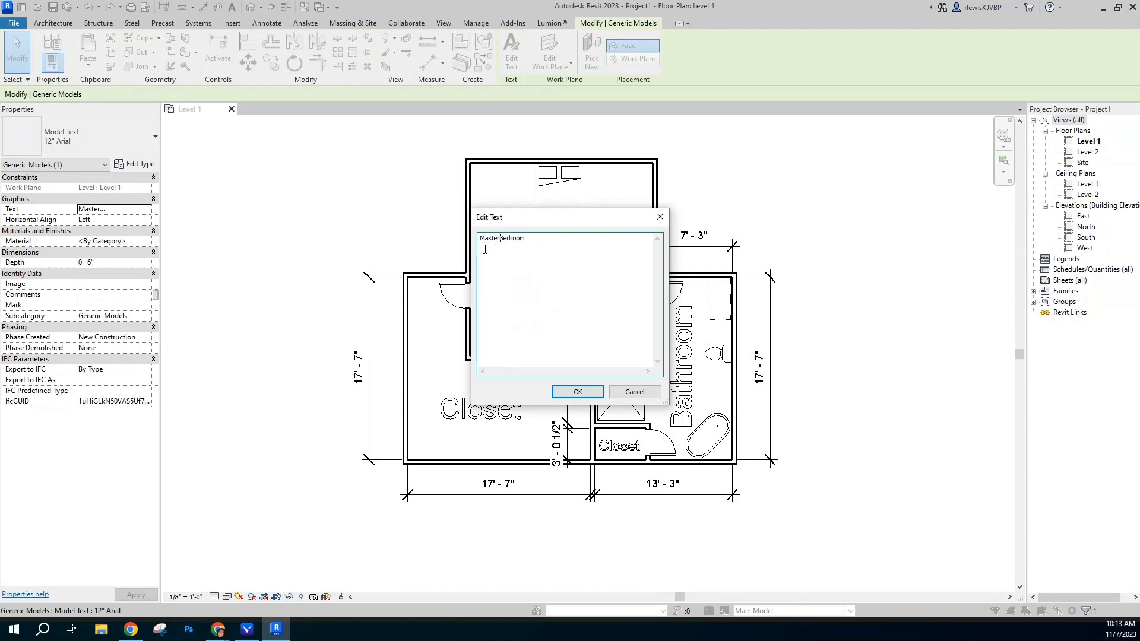
pyautogui.click(578, 392)
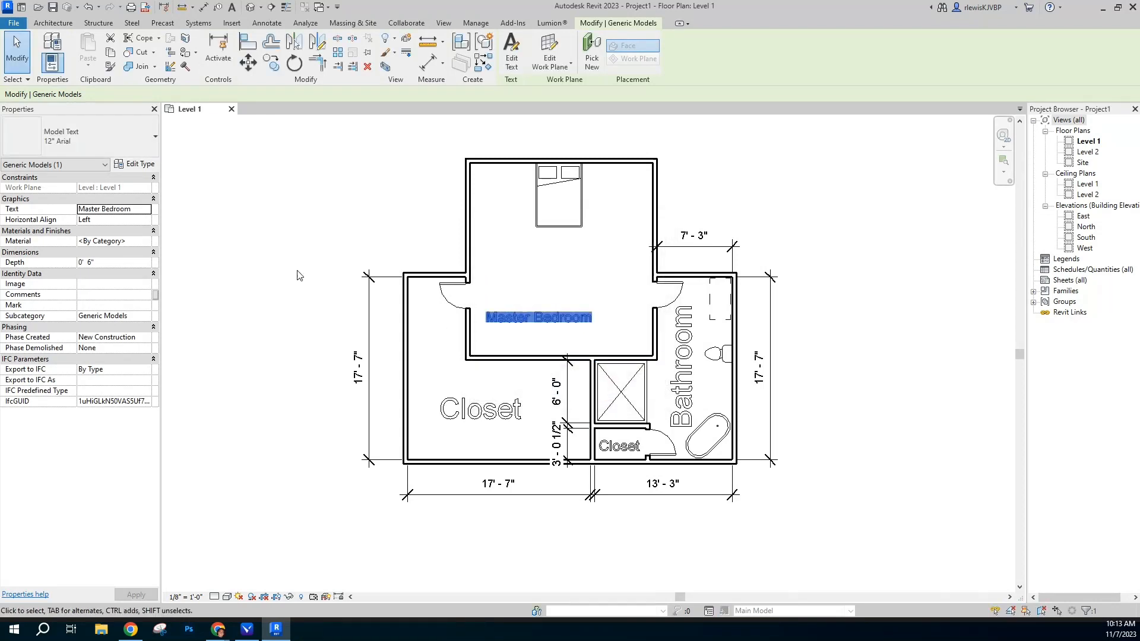
pyautogui.press('Escape')
pyautogui.moveTo(539, 324); pyautogui.dragTo(568, 339)
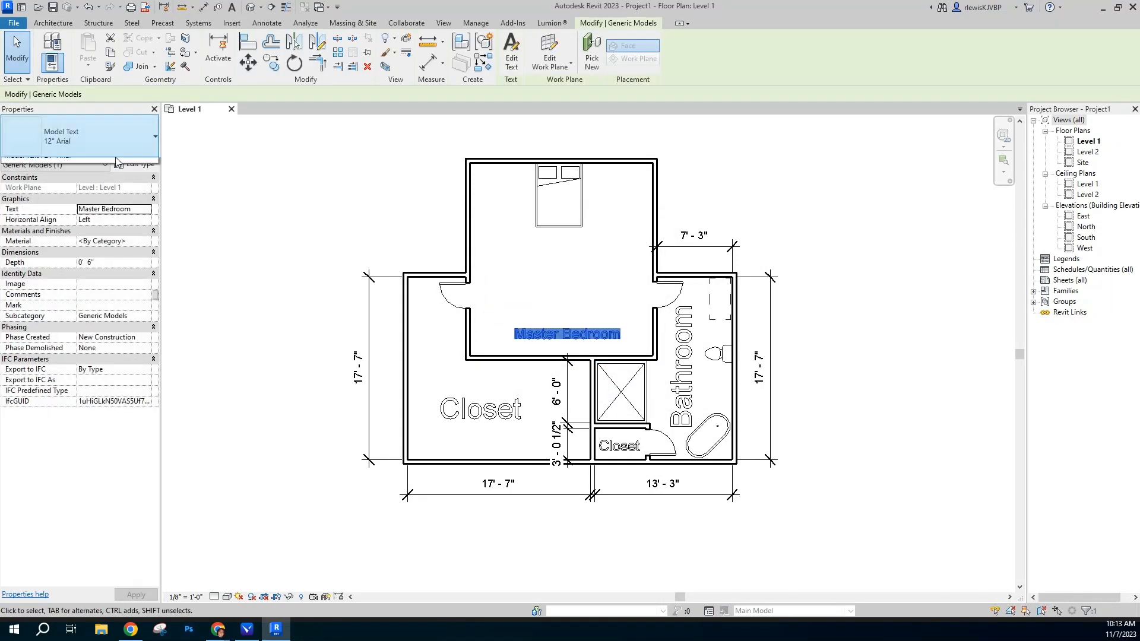
# Step: Try the 24" Arial type on the one-line Master Bedroom label and shift the label left
pyautogui.click(71, 140)
pyautogui.click(63, 208)
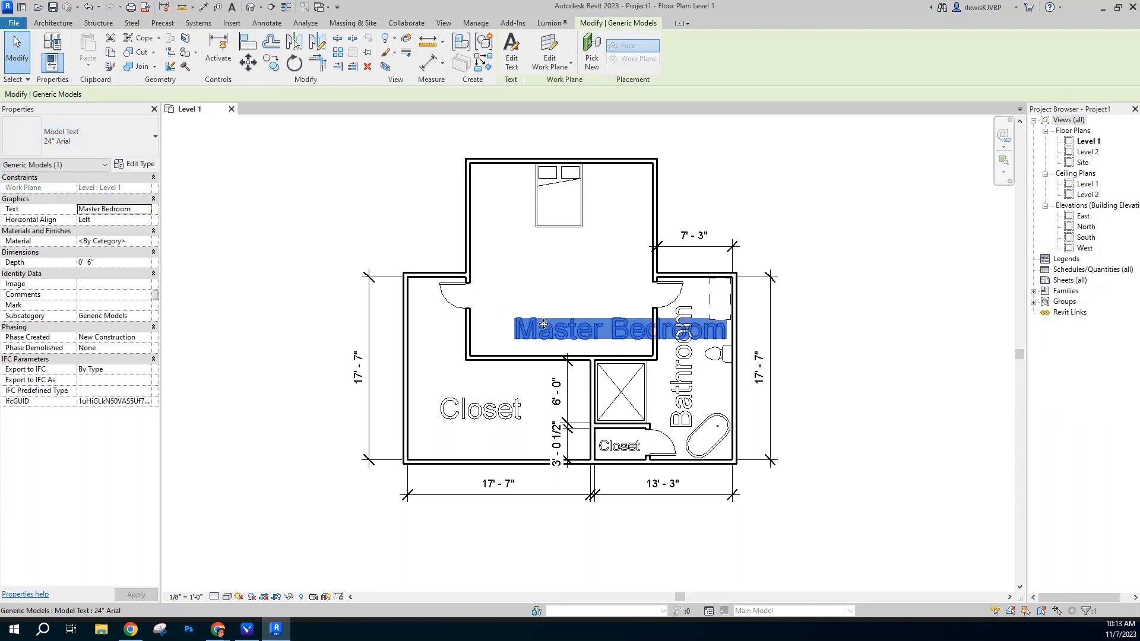
pyautogui.moveTo(555, 332)
pyautogui.mouseDown()
pyautogui.moveTo(511, 344)
pyautogui.moveTo(547, 336)
pyautogui.mouseUp()
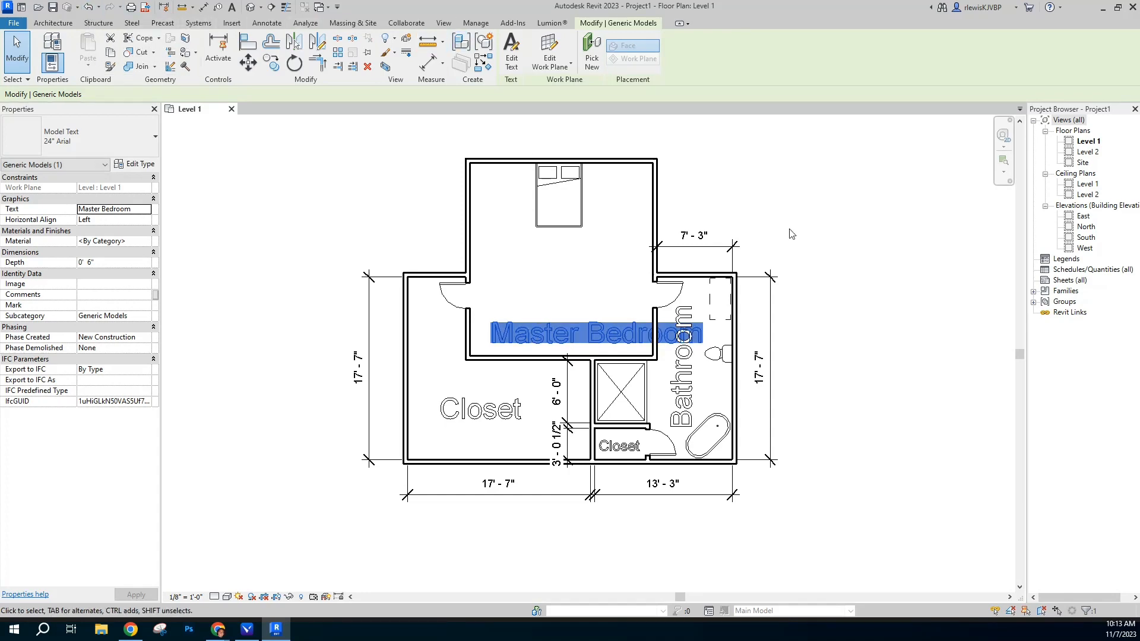
pyautogui.click(853, 253)
# Step: Return the Master Bedroom label to 12" Arial and center it just above the bedroom's bottom wall
pyautogui.click(628, 334)
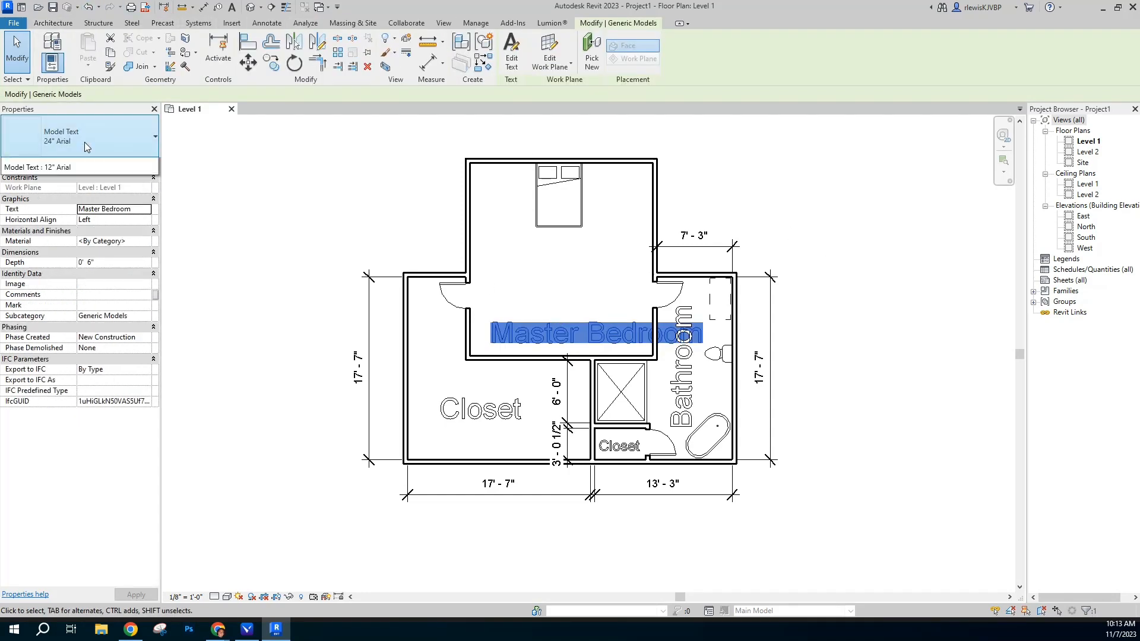
pyautogui.click(84, 141)
pyautogui.click(68, 197)
pyautogui.moveTo(549, 339); pyautogui.dragTo(572, 342)
pyautogui.click(313, 355)
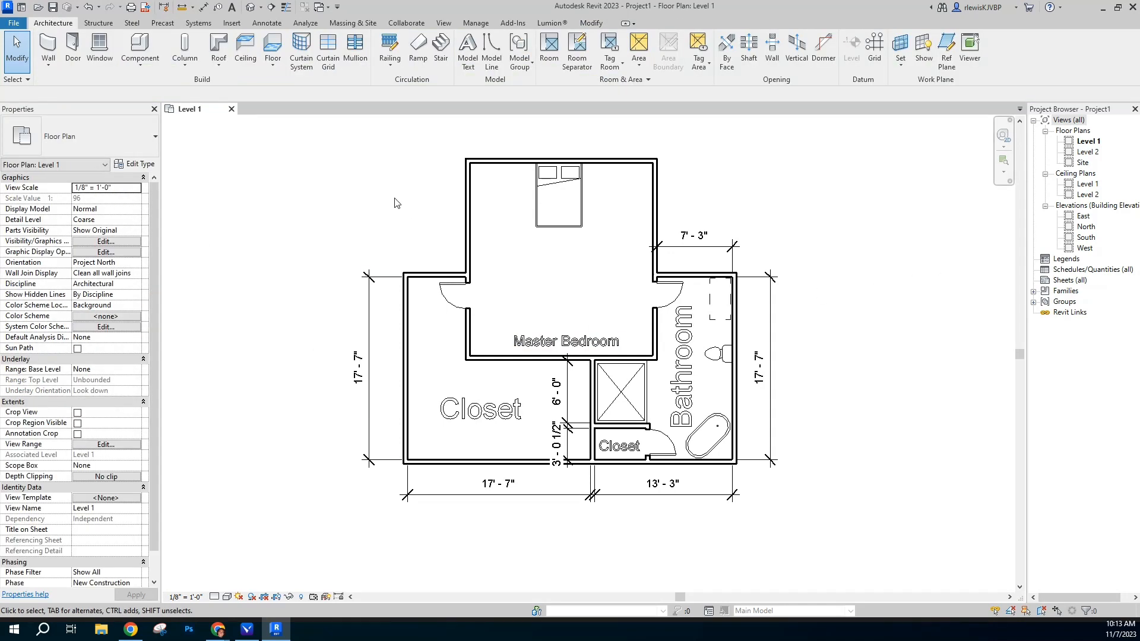
# Step: Add an aligned dimension between the inner faces of the master bedroom's top and bottom walls, placed left of the room
pyautogui.scroll(2, 476, 232)
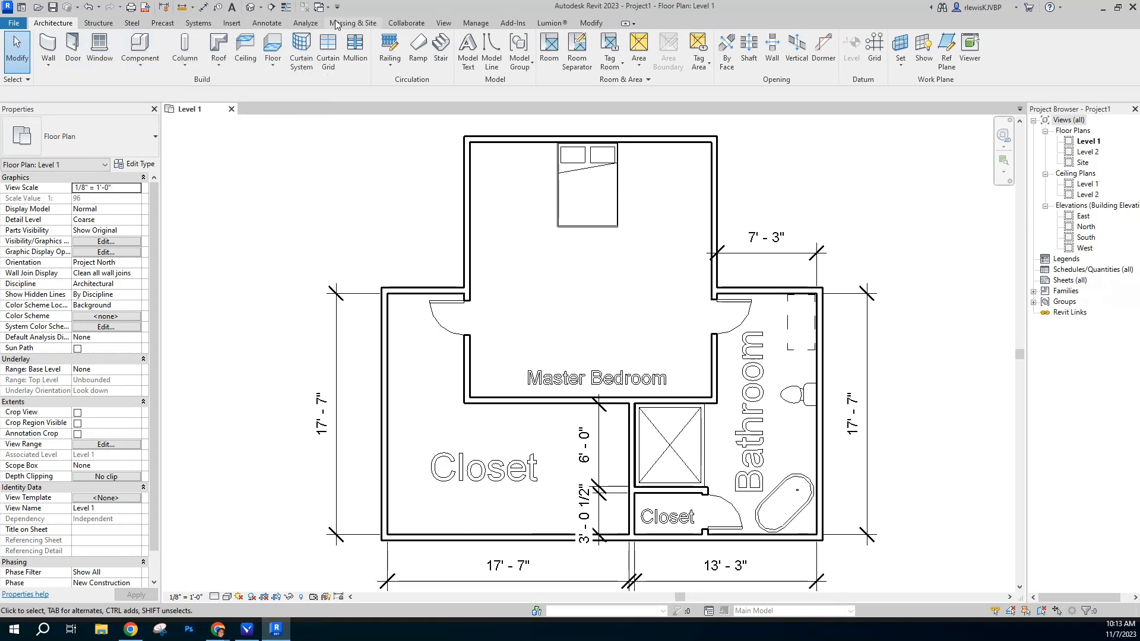
pyautogui.click(262, 26)
pyautogui.click(49, 47)
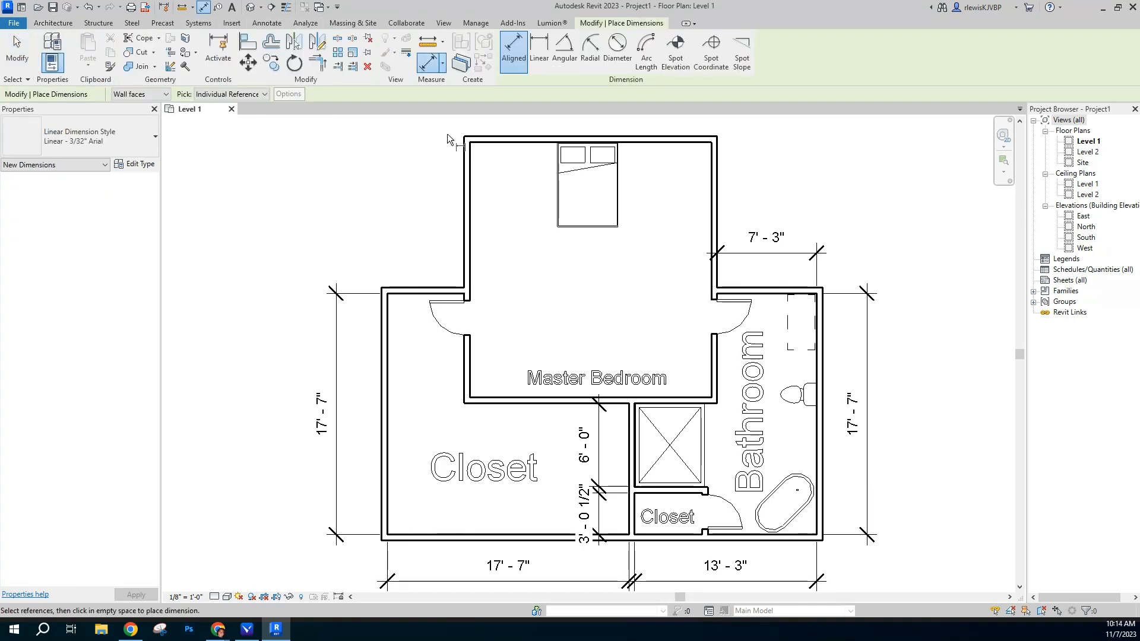
pyautogui.click(487, 140)
pyautogui.click(511, 397)
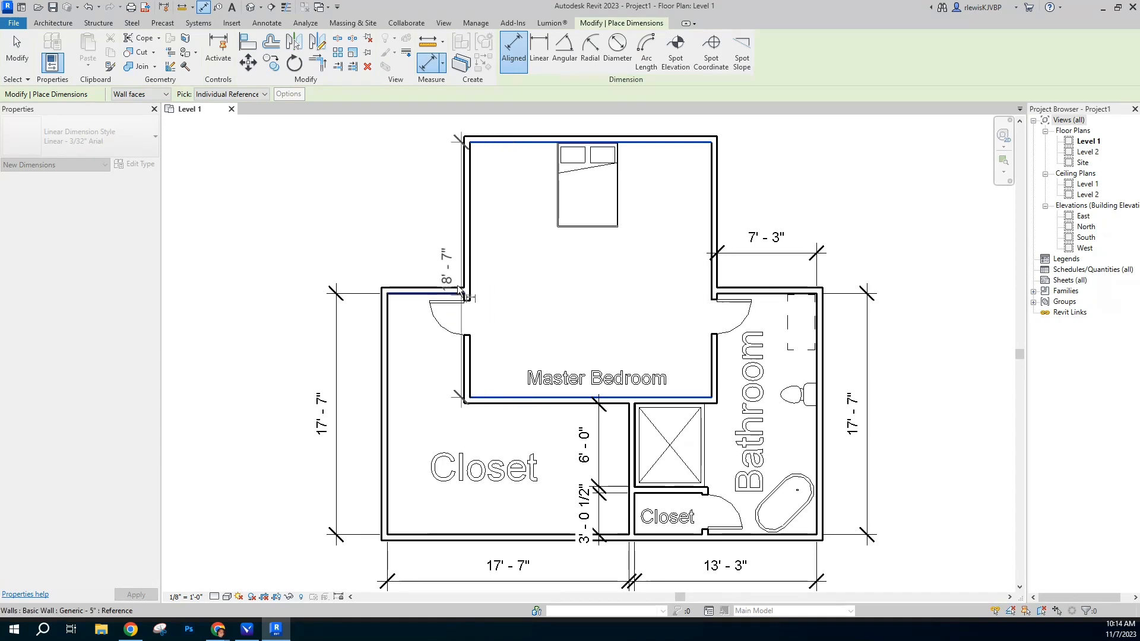
pyautogui.click(421, 223)
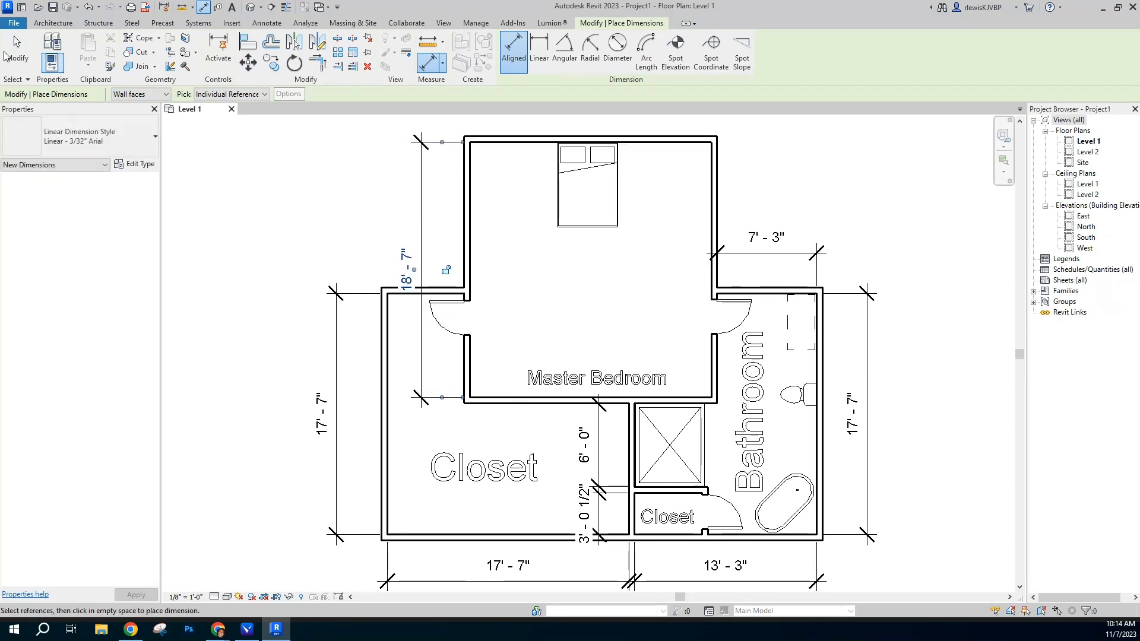
pyautogui.press('Escape')
pyautogui.press('Escape')
# Step: Move the text of the master bedroom's vertical dimension upward, clear of the closet's top wall
pyautogui.click(415, 270)
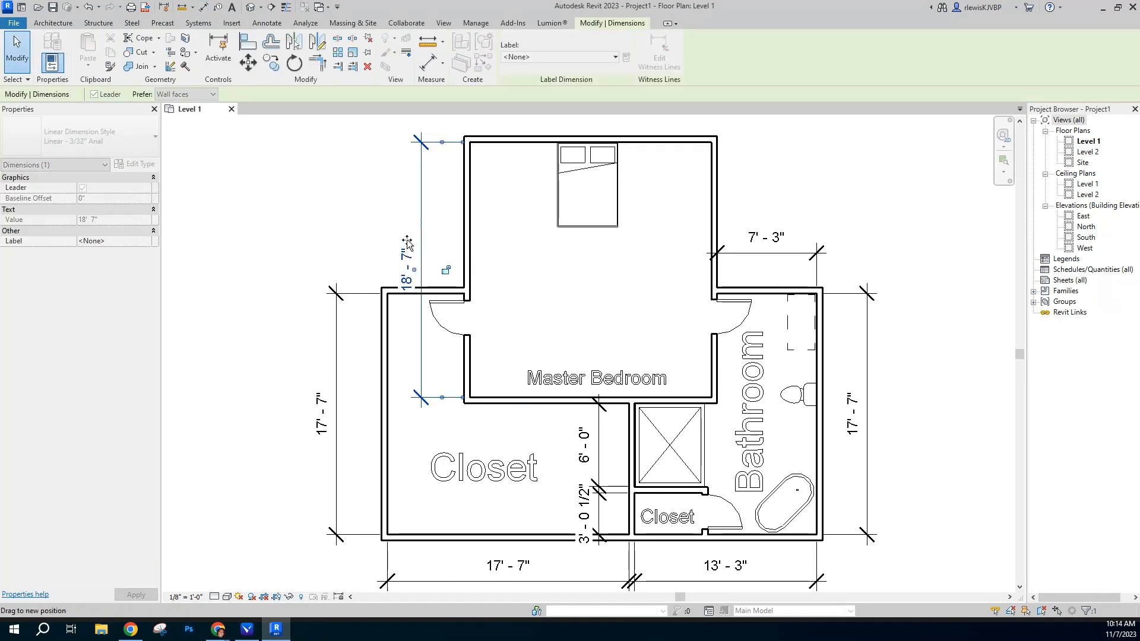
pyautogui.moveTo(414, 272); pyautogui.dragTo(415, 215)
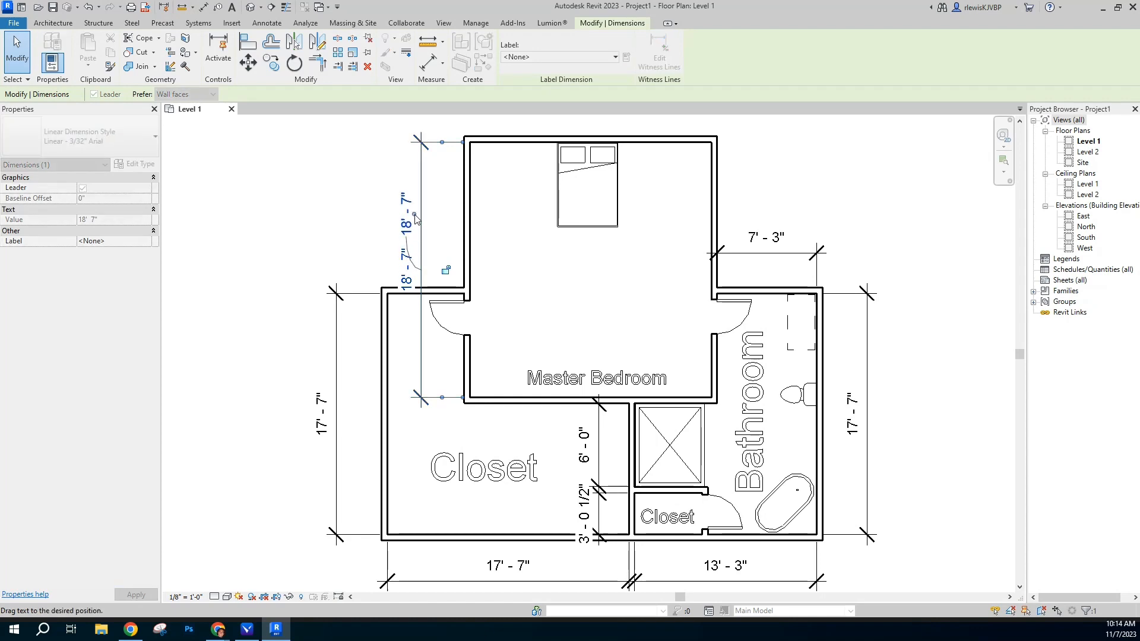
pyautogui.click(324, 232)
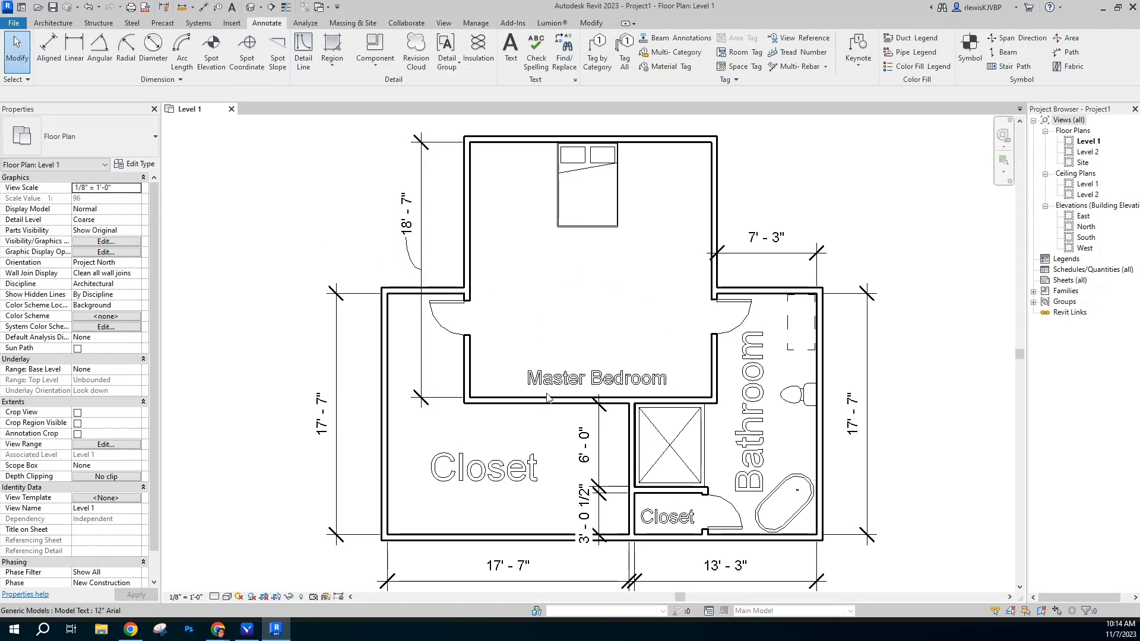
# Step: Add an aligned dimension between the inner faces of the master bedroom's side walls, placed above the room
pyautogui.scroll(-3, 548, 401)
pyautogui.scroll(2, 589, 198)
pyautogui.click(55, 48)
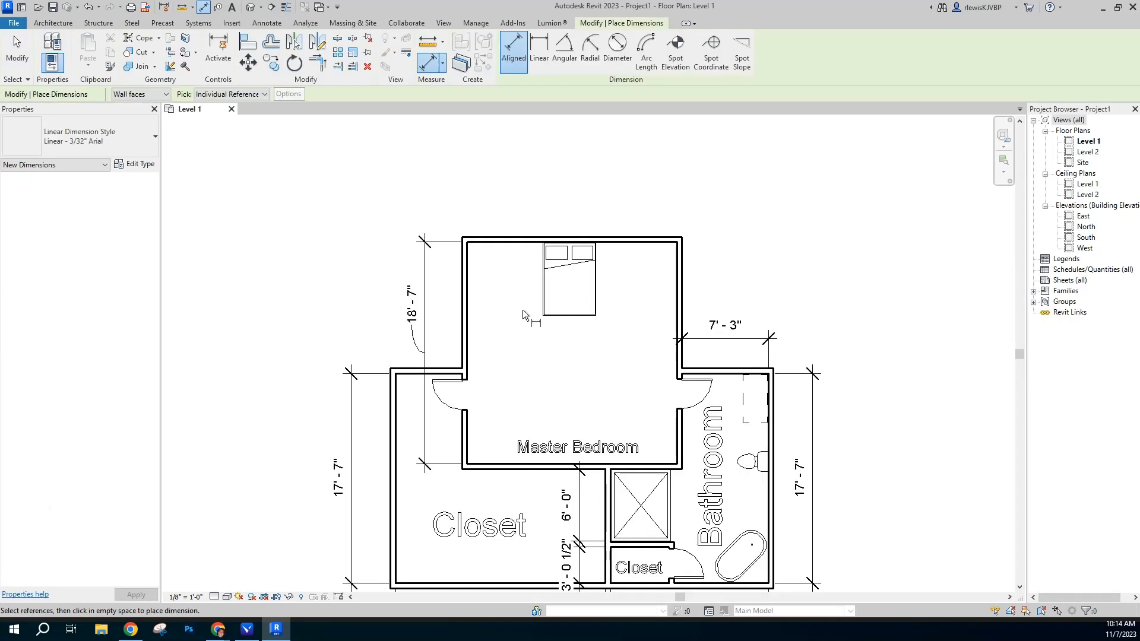
pyautogui.click(468, 272)
pyautogui.click(672, 273)
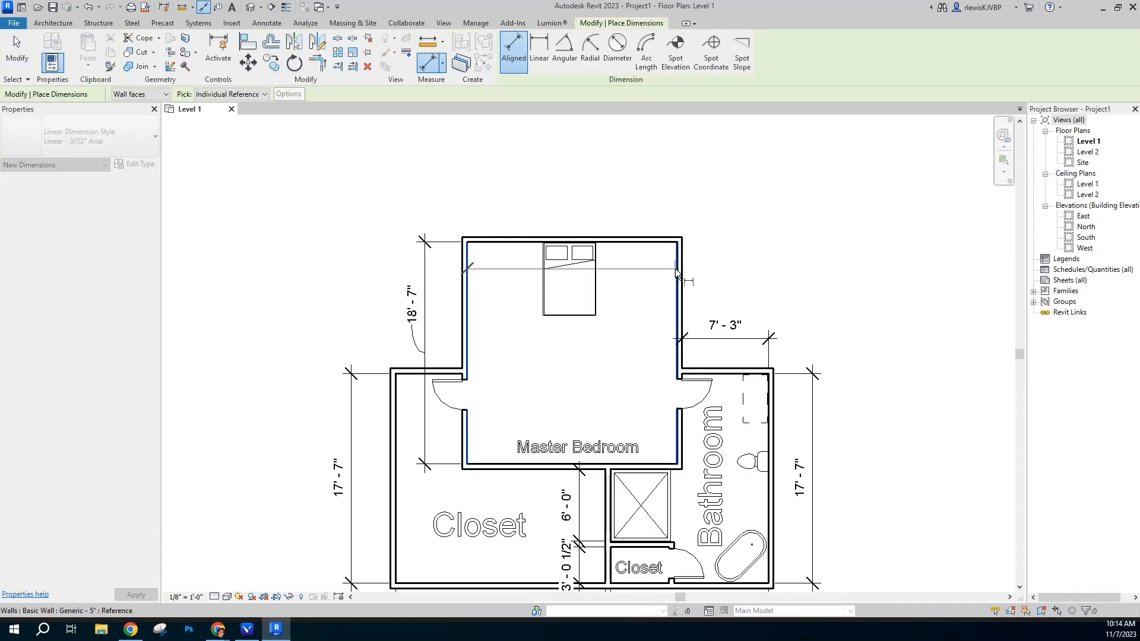
pyautogui.click(639, 197)
pyautogui.click(16, 47)
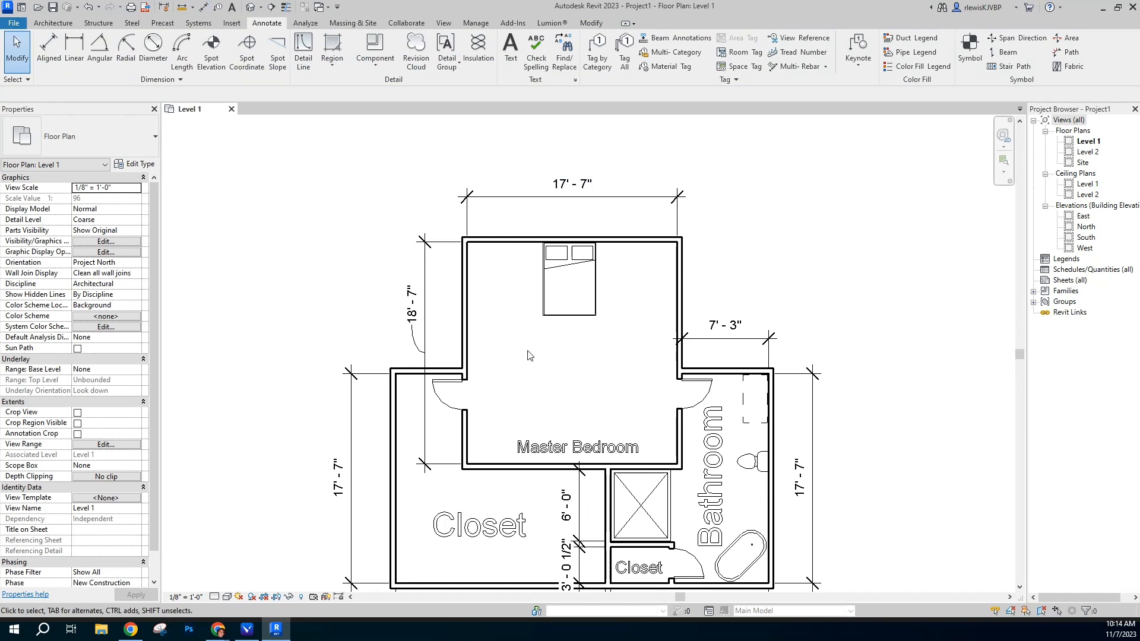
# Step: Place a 30" x 80" Single-Flush door in the master bedroom's left wall, about 9' 0" below the top wall, swinging into the room
pyautogui.scroll(2, 536, 439)
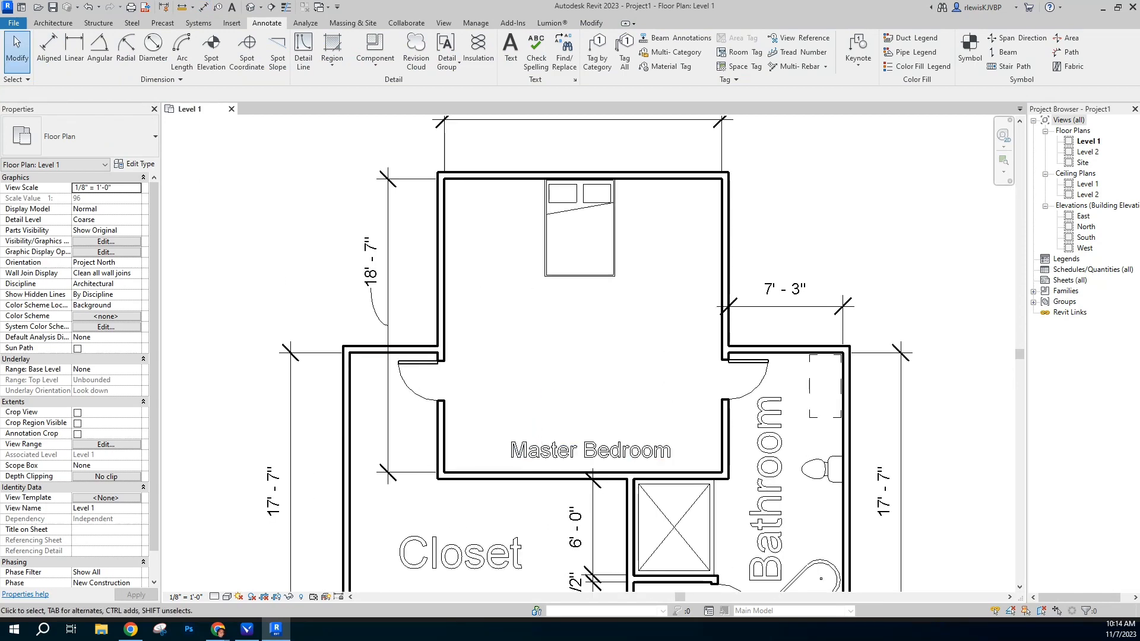
pyautogui.scroll(-1, 444, 433)
pyautogui.click(53, 23)
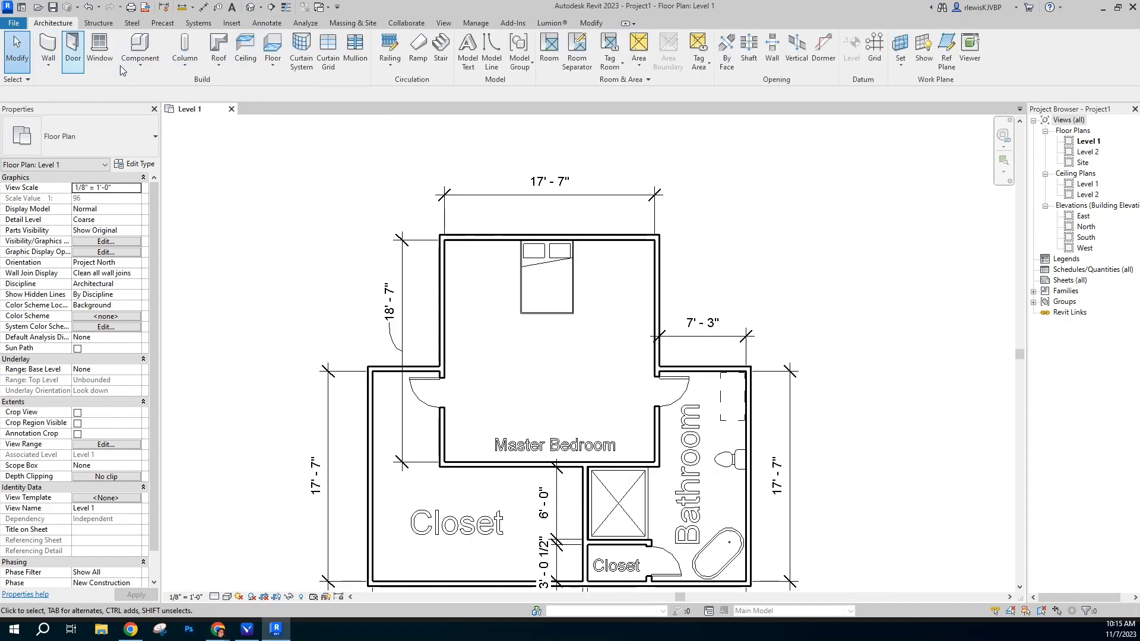
pyautogui.click(67, 70)
pyautogui.click(67, 148)
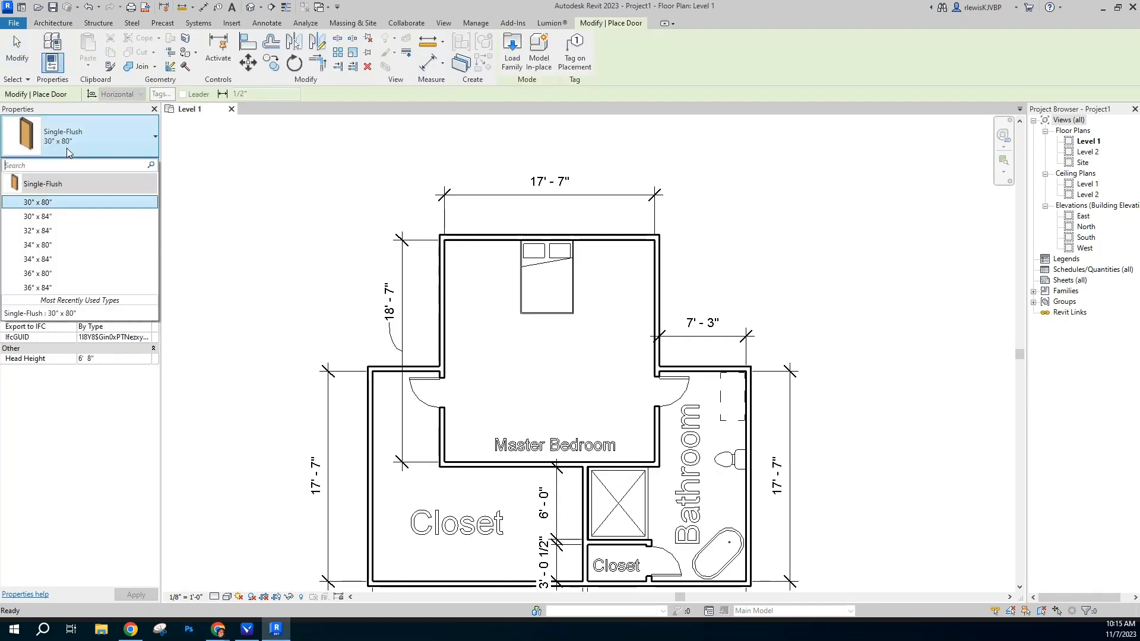
pyautogui.click(66, 148)
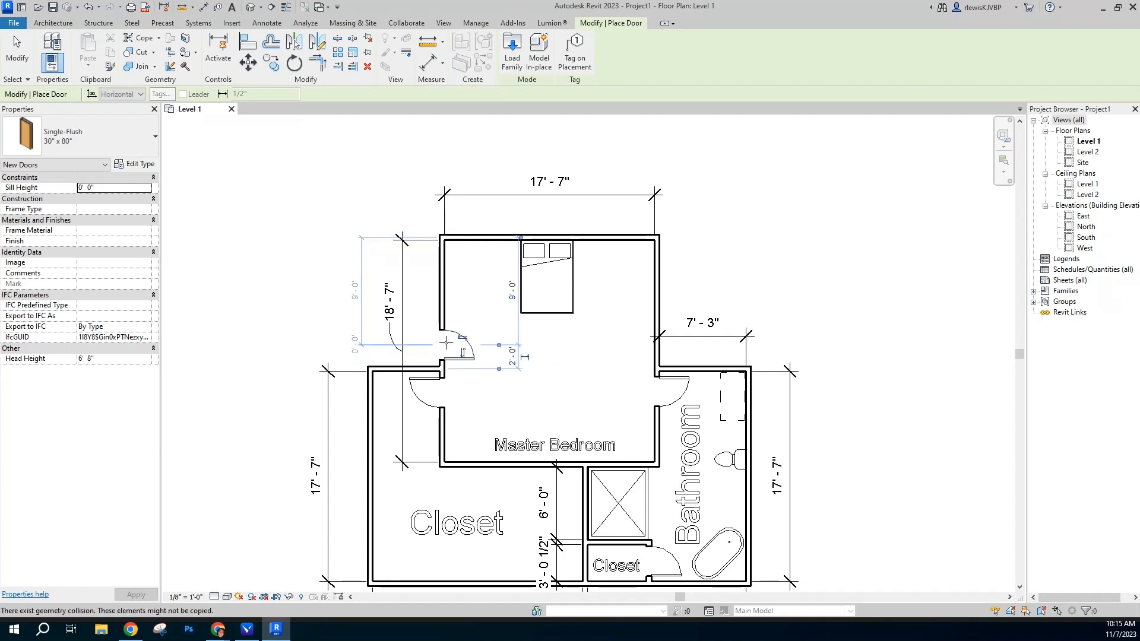
pyautogui.click(443, 344)
pyautogui.click(17, 55)
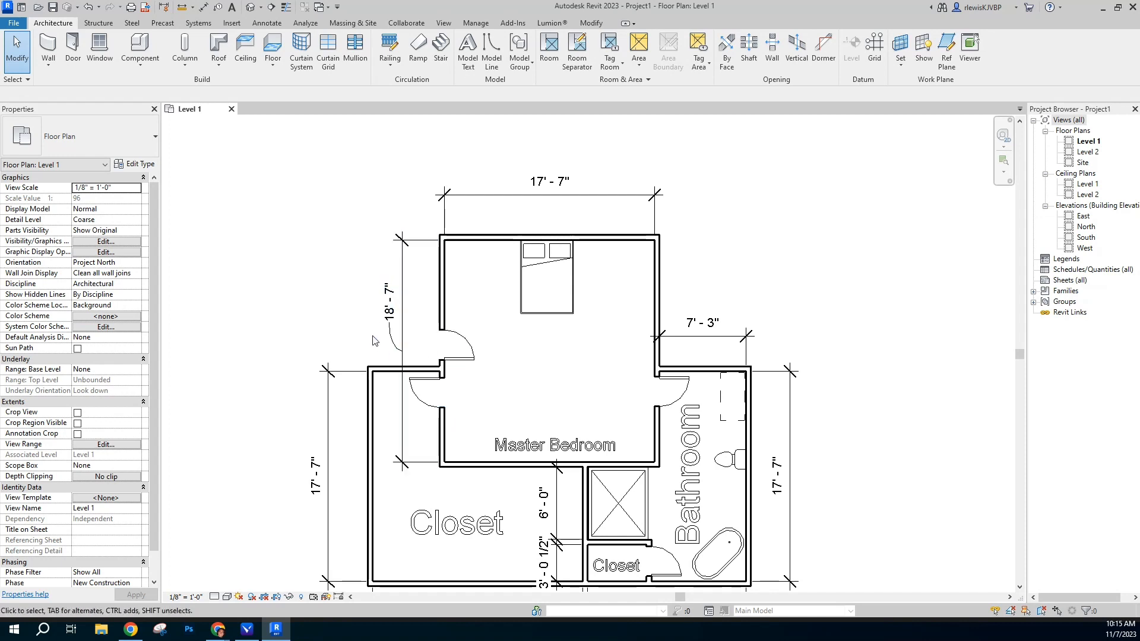
# Step: Draw 8" architectural walls from the large closet's upper-left corner, 4' 0" up and 6' 0" across to the bedroom wall, enclosing an entry
pyautogui.click(48, 64)
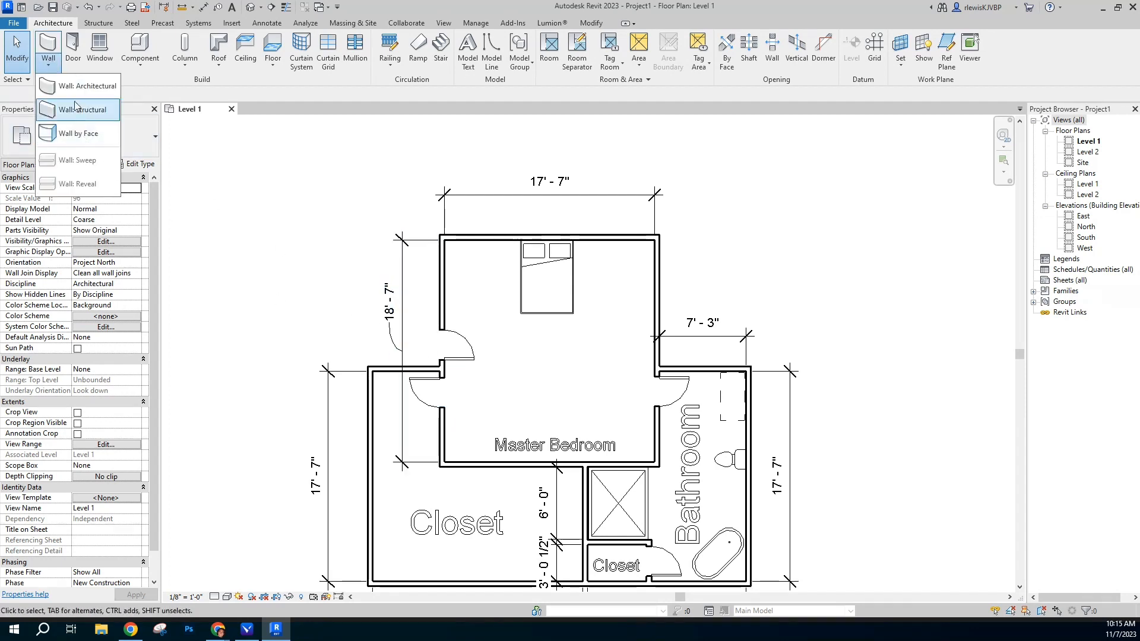
pyautogui.click(87, 86)
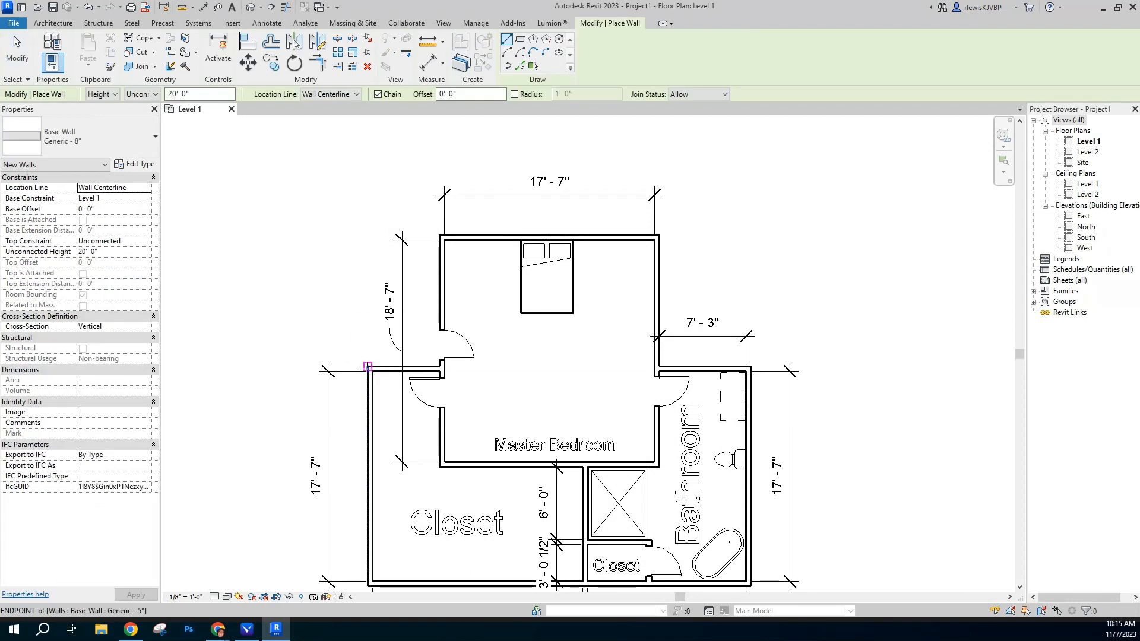
pyautogui.click(367, 366)
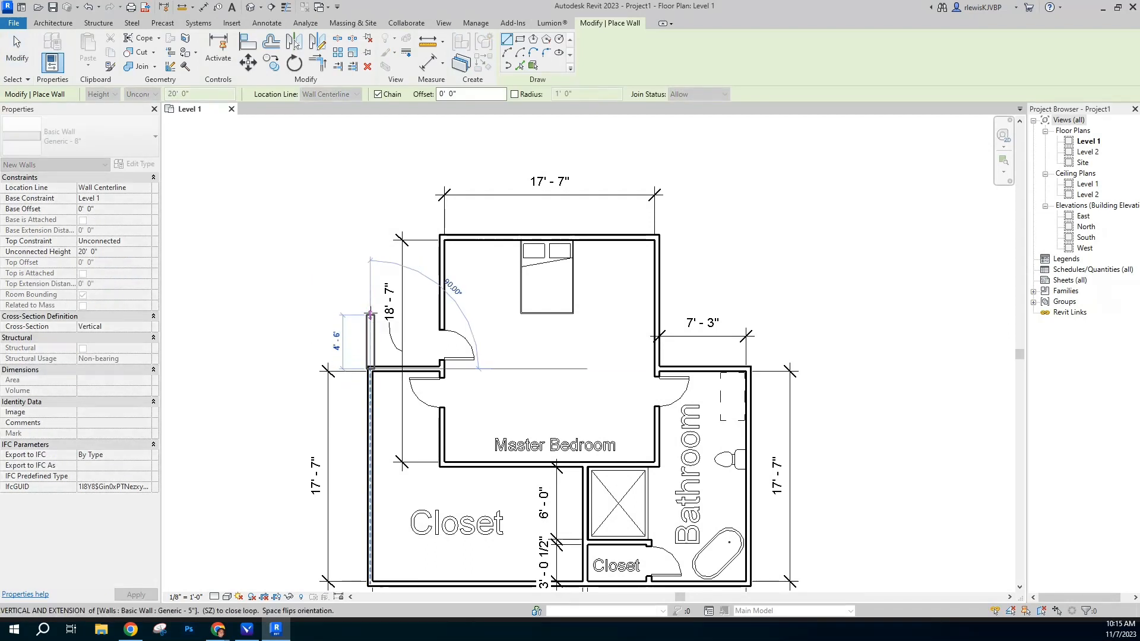
pyautogui.click(370, 320)
pyautogui.click(440, 319)
pyautogui.press('Escape')
pyautogui.press('Escape')
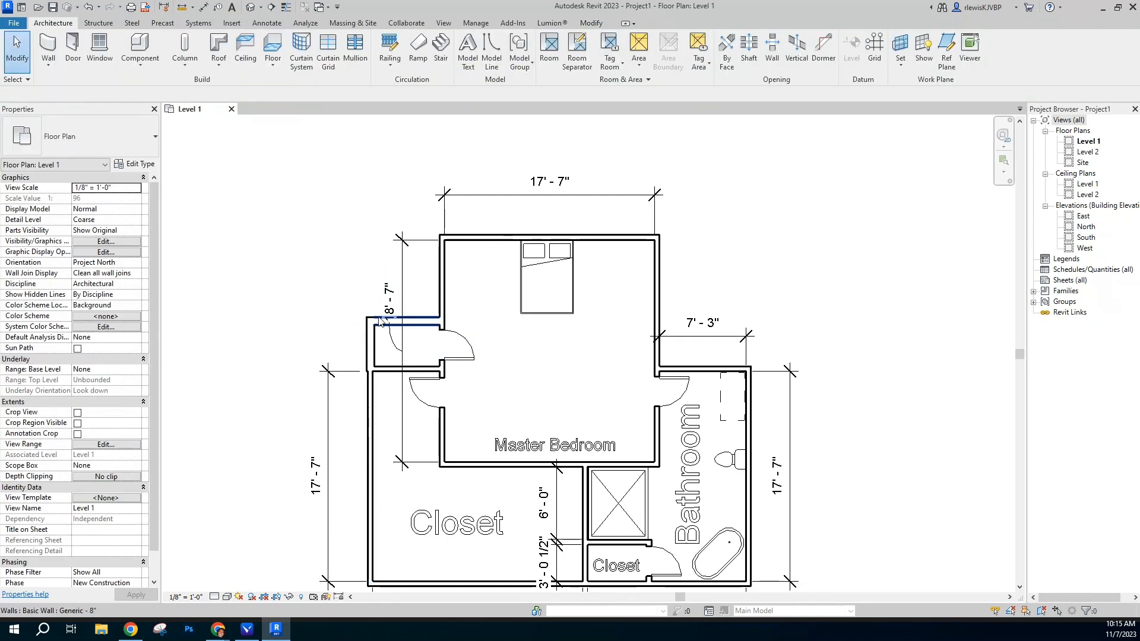
# Step: Change the entry's new top and left walls to the Generic - 5" wall type
pyautogui.click(419, 319)
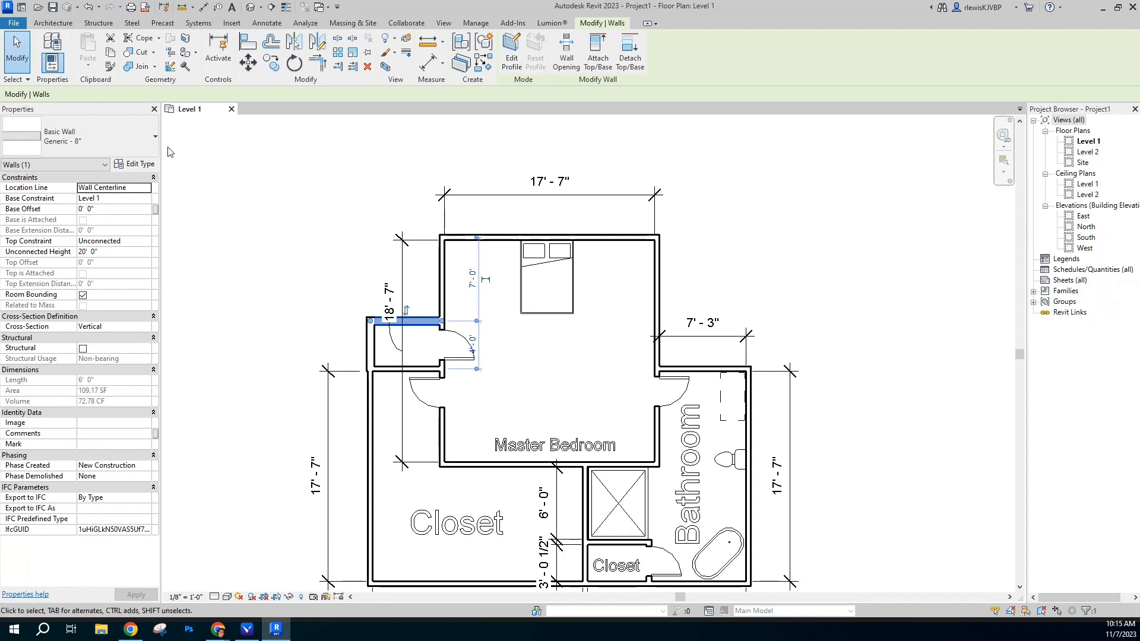
pyautogui.click(96, 132)
pyautogui.scroll(1, 87, 245)
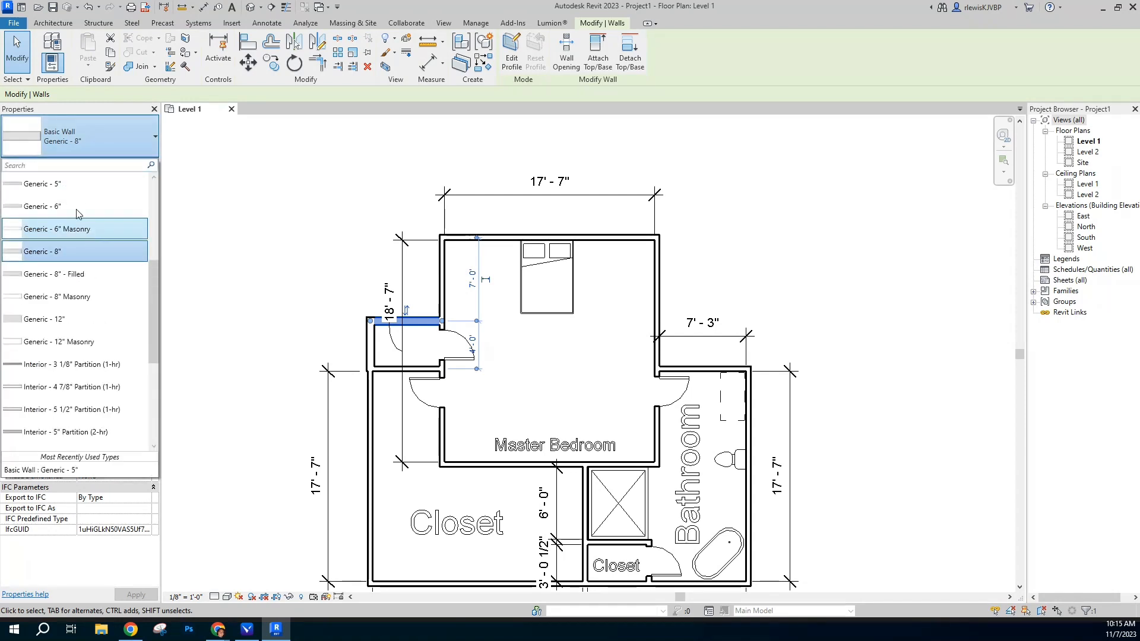
pyautogui.click(80, 188)
pyautogui.click(370, 344)
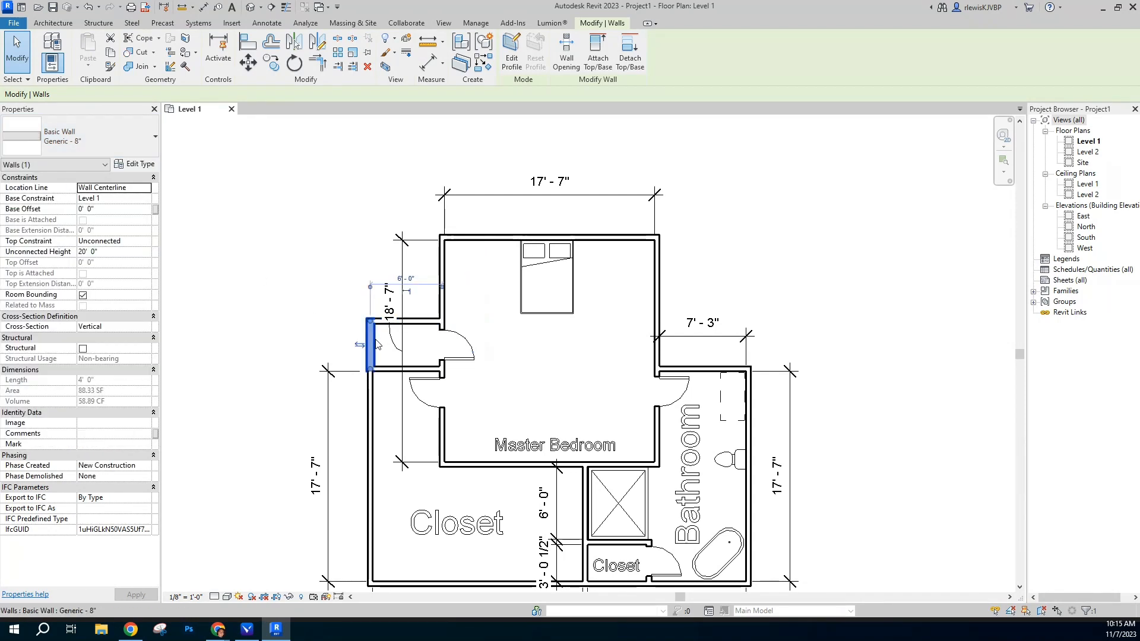
pyautogui.click(80, 140)
pyautogui.click(77, 185)
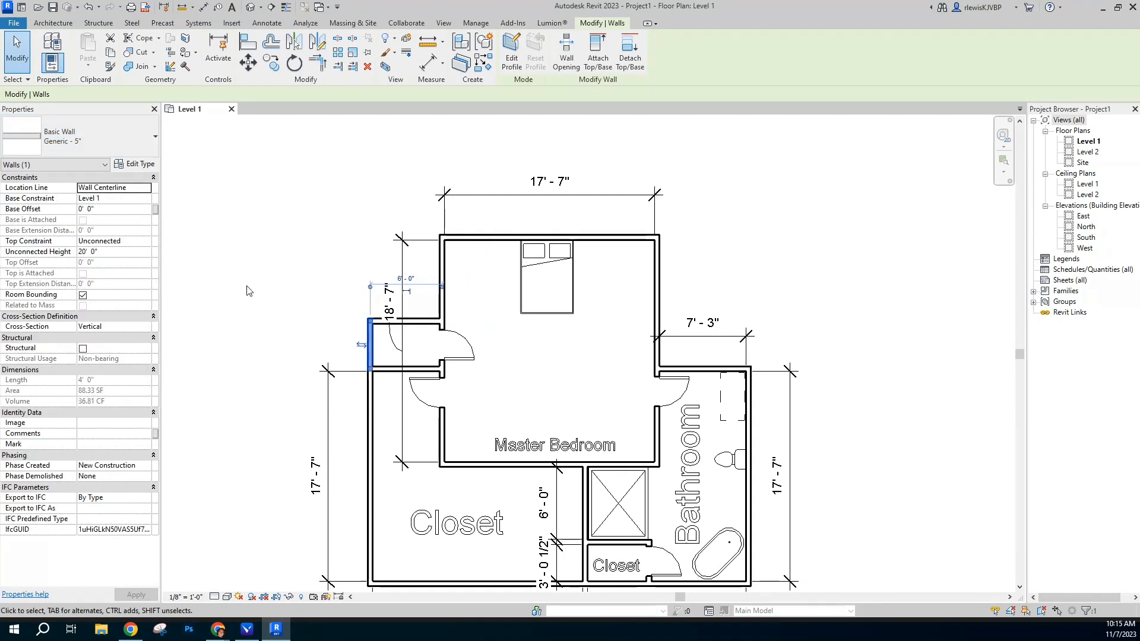
pyautogui.click(255, 295)
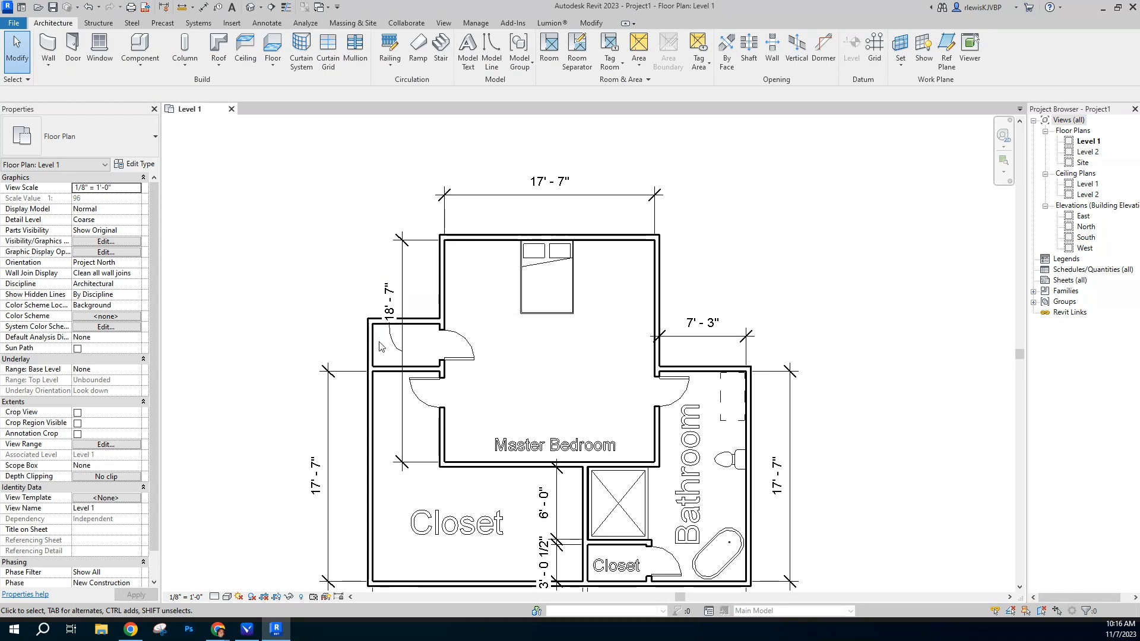
pyautogui.scroll(1, 363, 348)
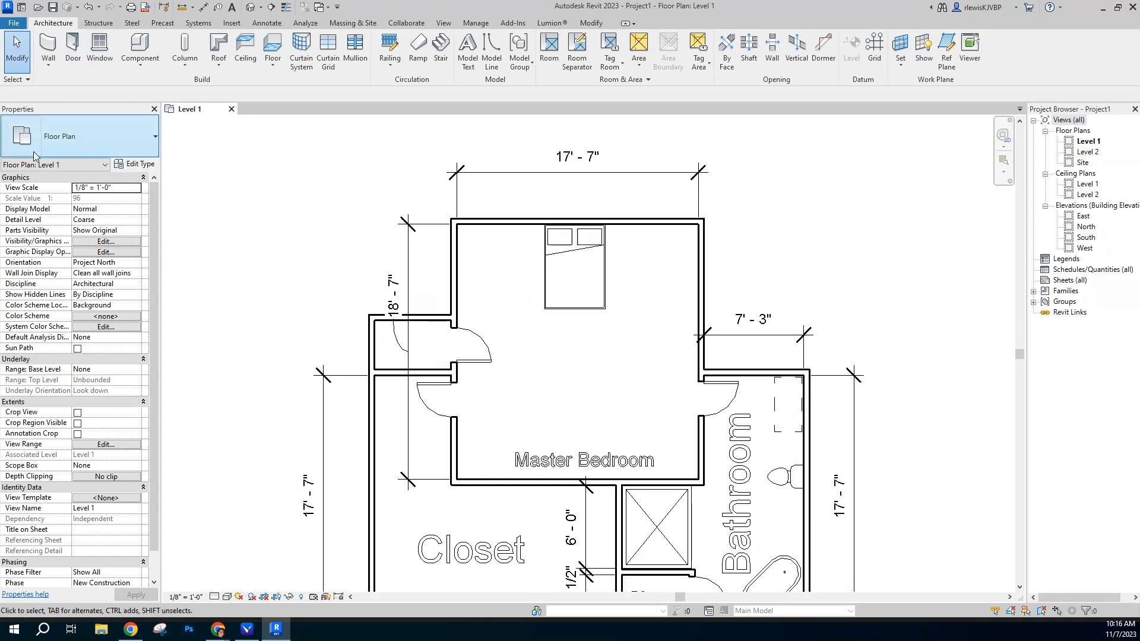
pyautogui.click(73, 47)
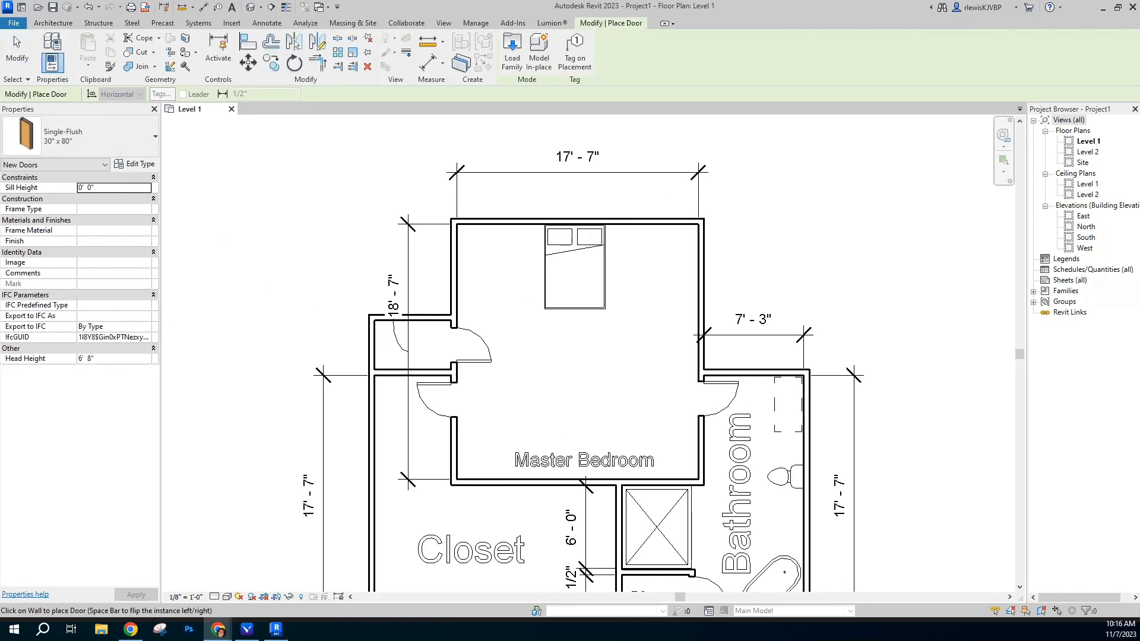
pyautogui.click(512, 53)
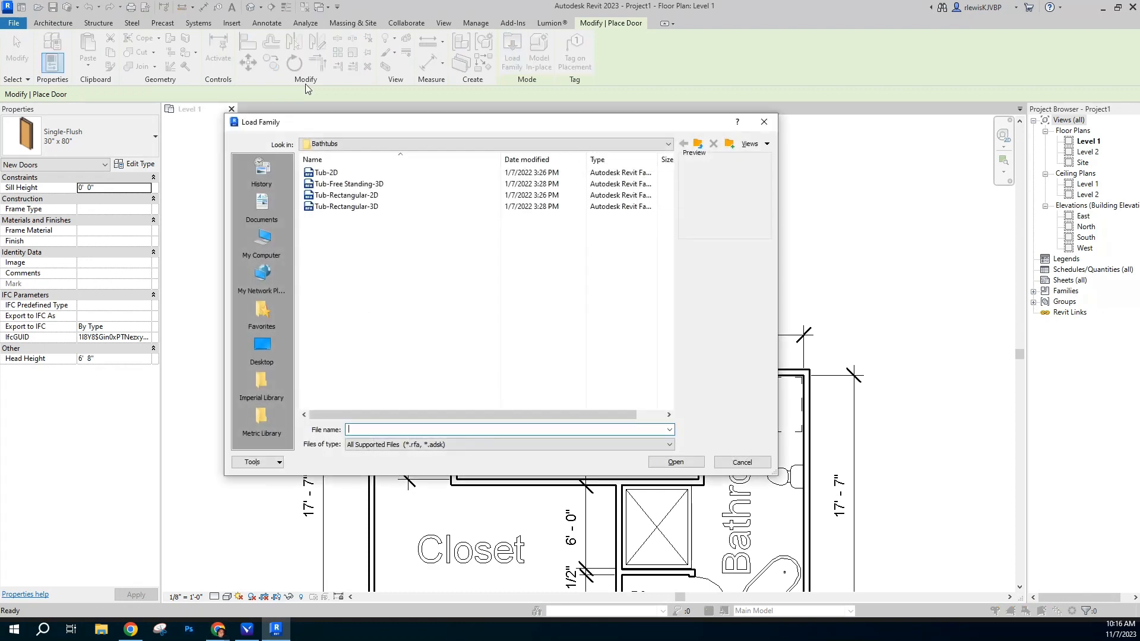
pyautogui.click(737, 462)
pyautogui.click(53, 22)
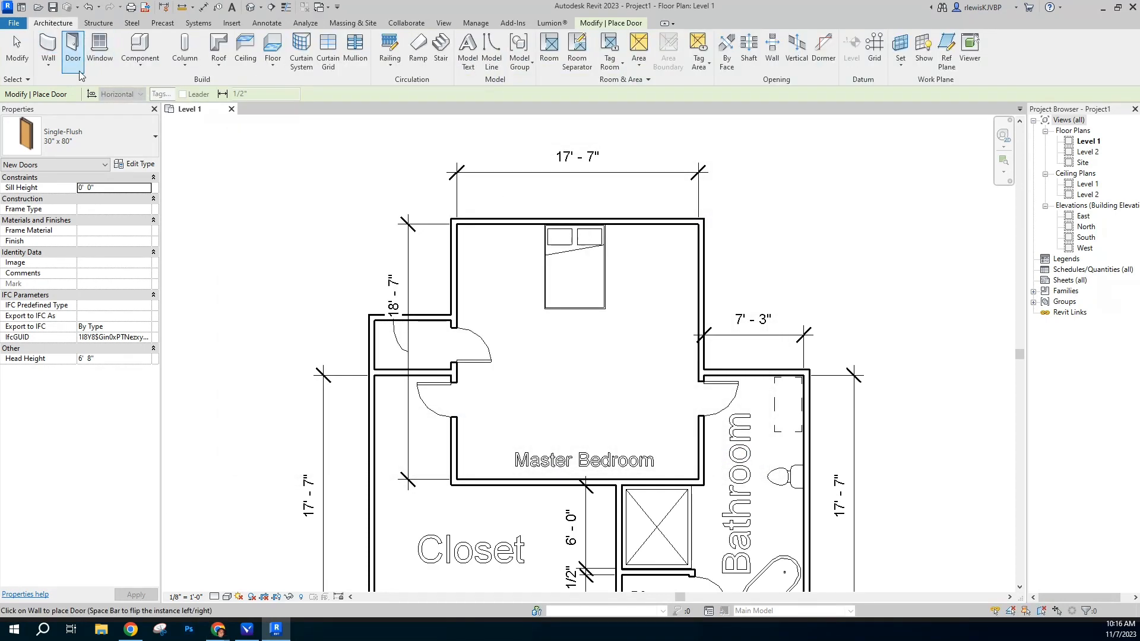
pyautogui.press('Escape')
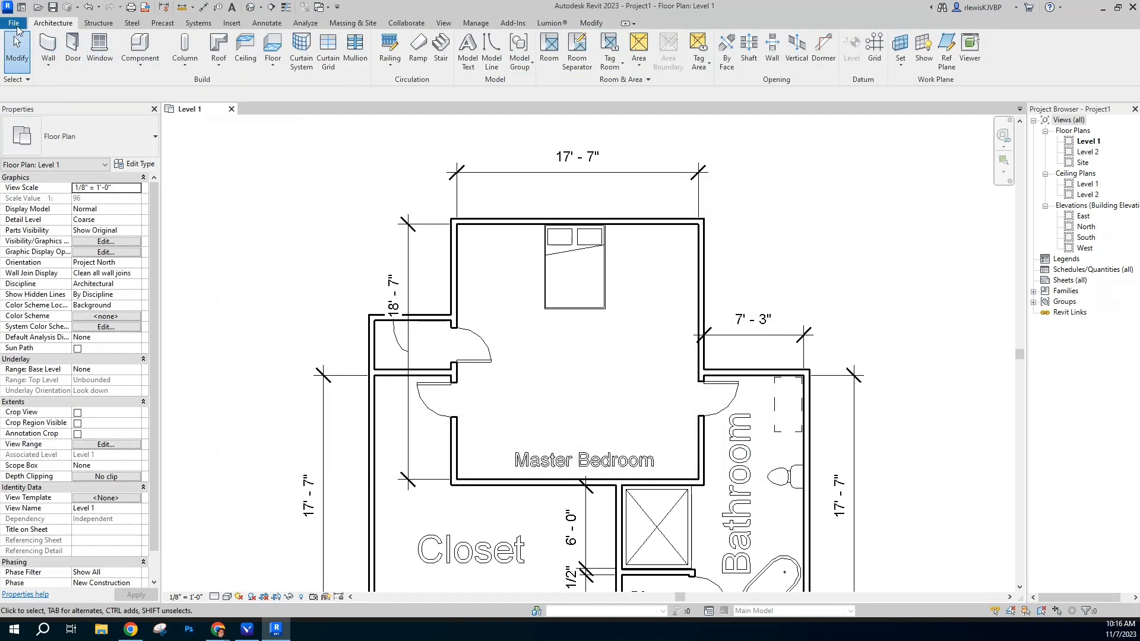
# Step: Load the Door-Opening family from the library's Doors folder for door placement
pyautogui.click(73, 50)
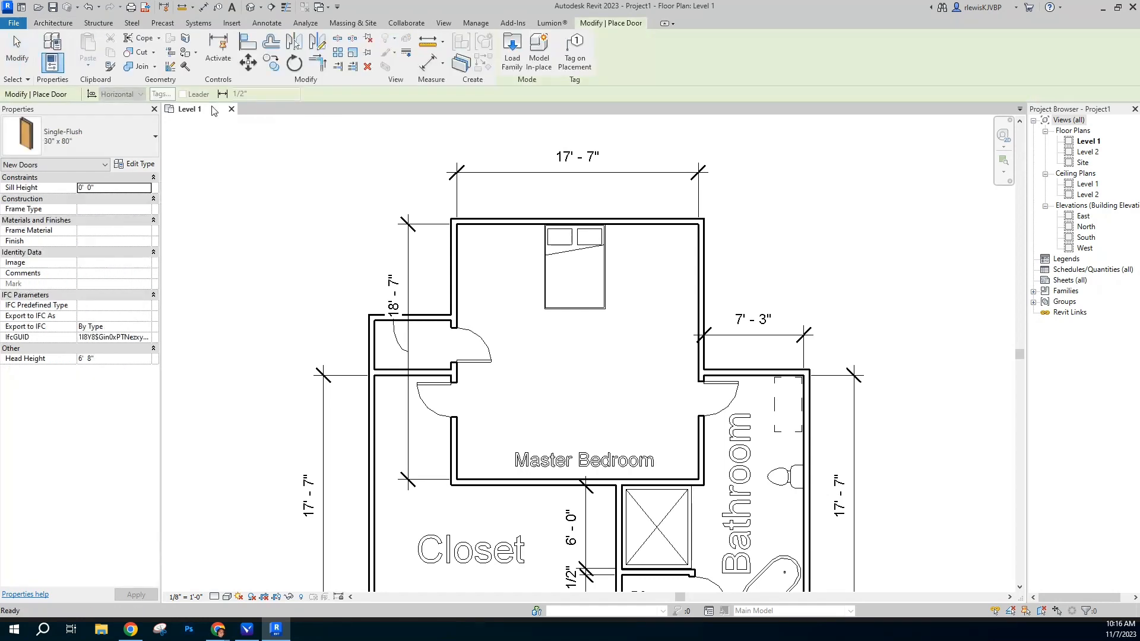
pyautogui.click(508, 53)
pyautogui.click(698, 144)
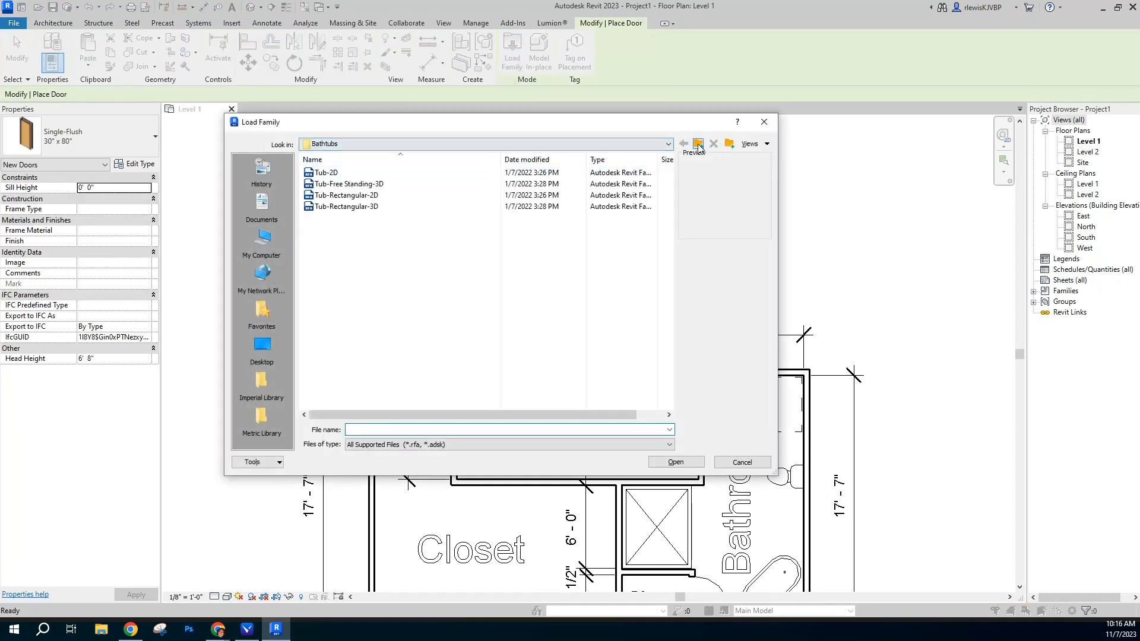
pyautogui.click(698, 146)
pyautogui.click(698, 145)
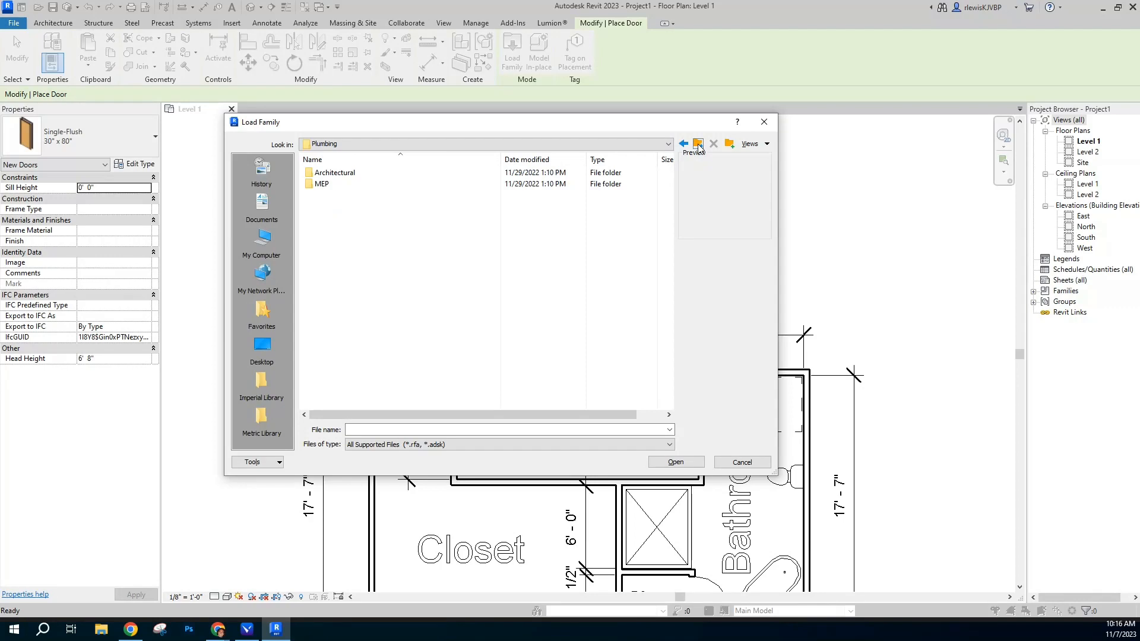
pyautogui.click(698, 145)
pyautogui.doubleClick(324, 274)
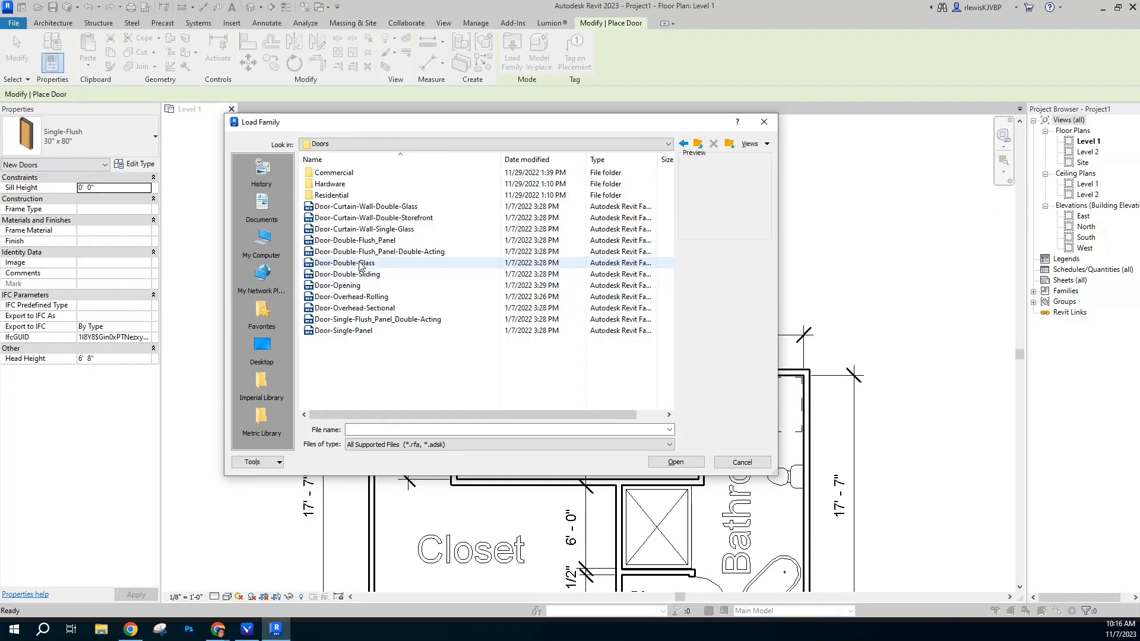
pyautogui.click(574, 285)
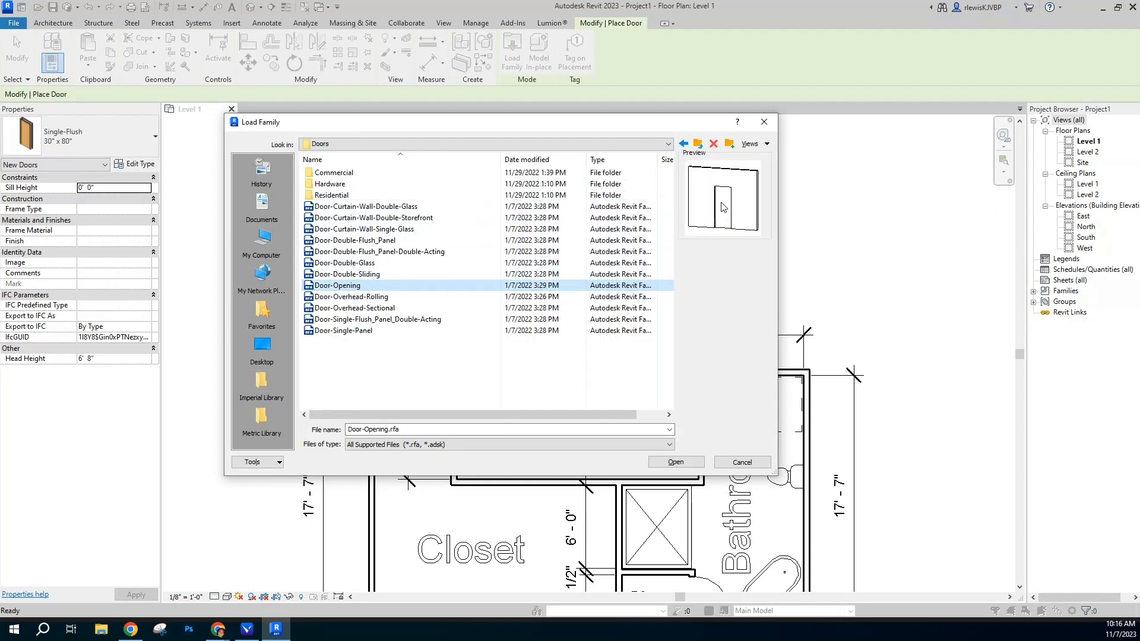
pyautogui.click(677, 462)
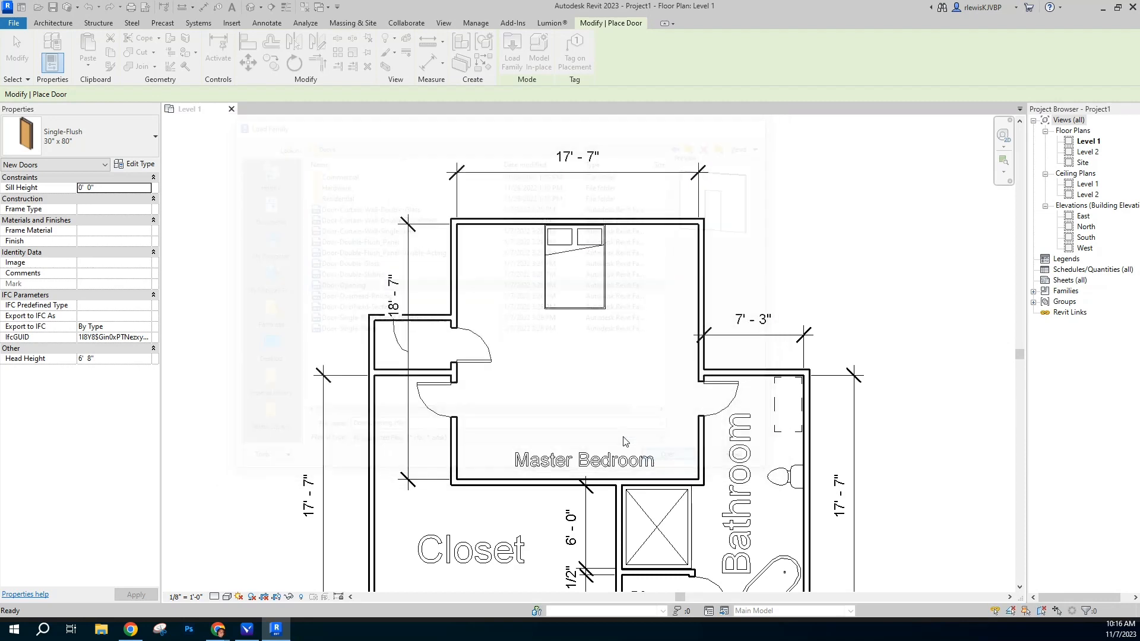
# Step: Place a 36" x 80" Door-Opening in the entry's left wall, centred 2' 0" from the walls above and below
pyautogui.click(98, 132)
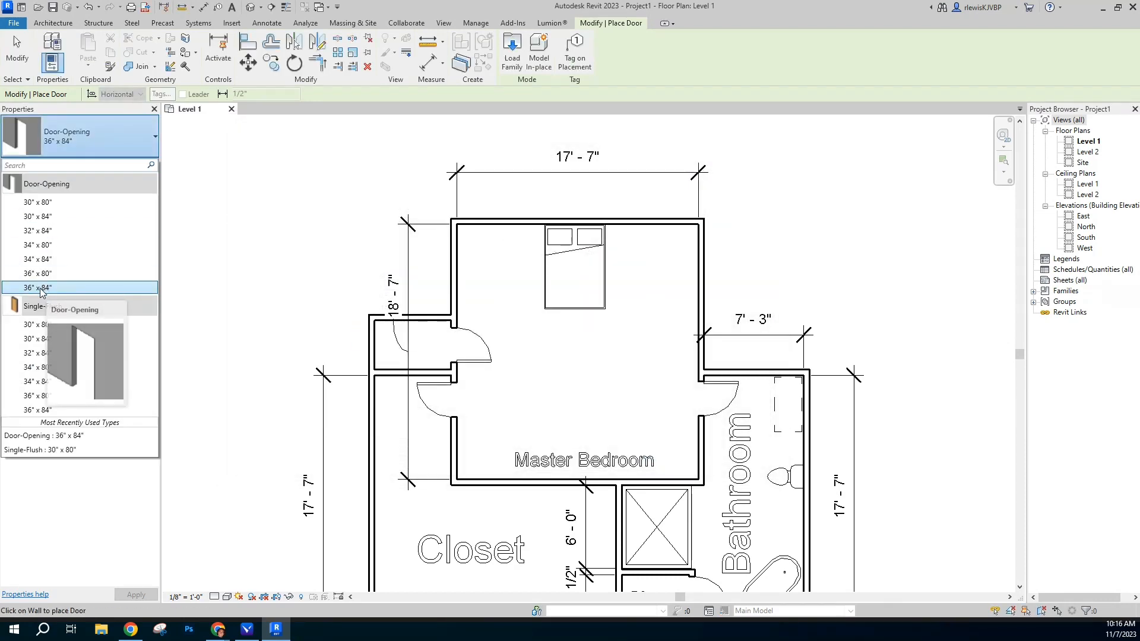
pyautogui.click(52, 275)
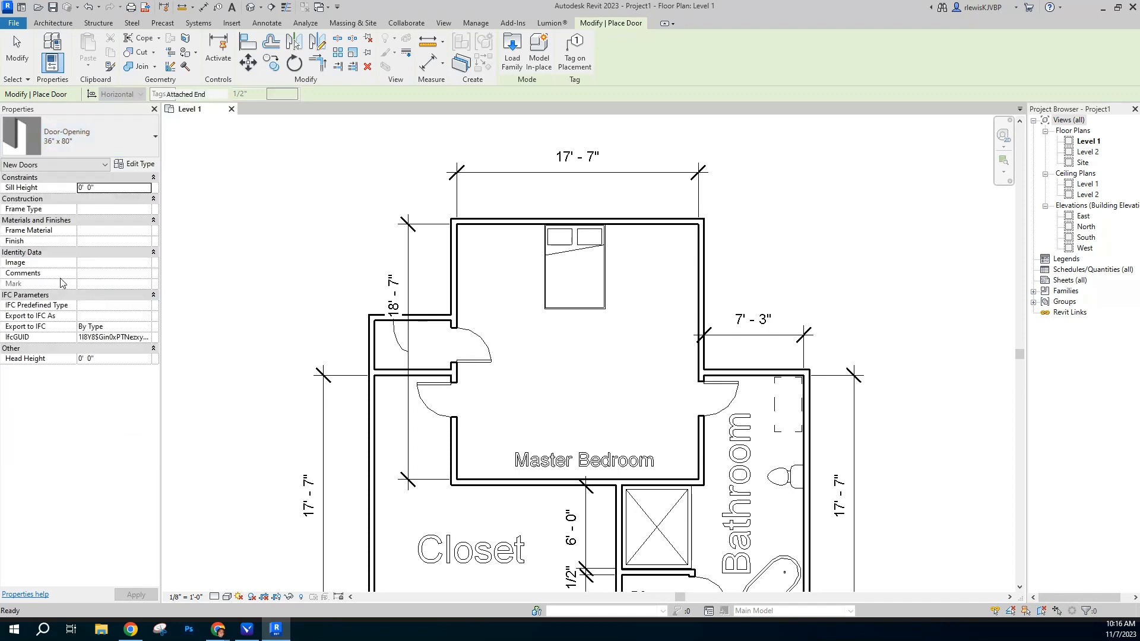
pyautogui.click(374, 347)
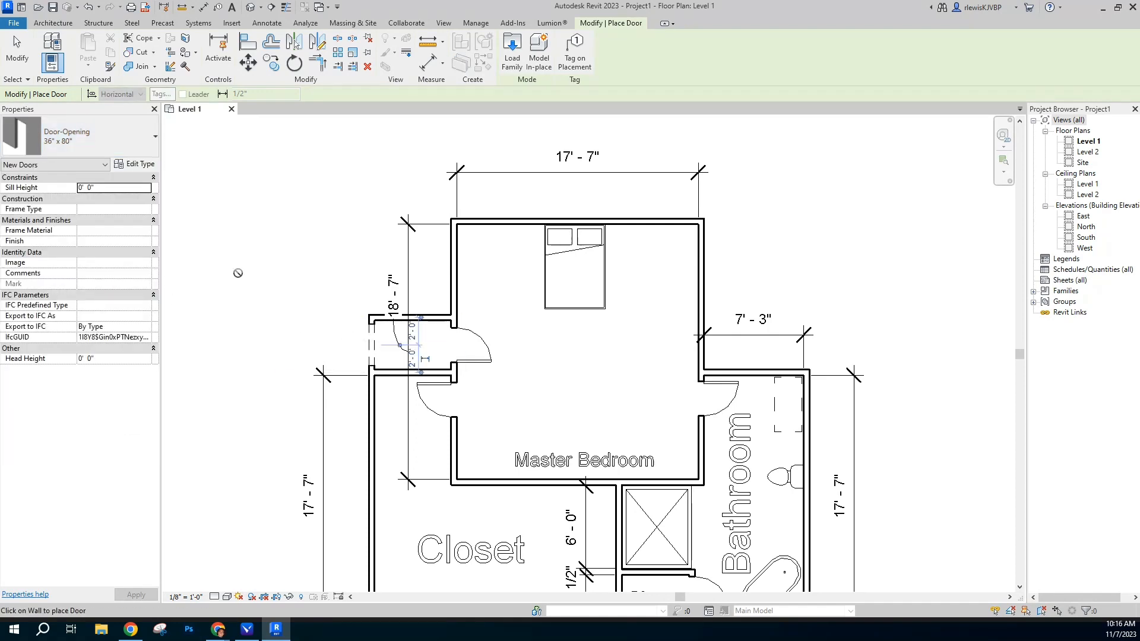
pyautogui.press('Escape')
pyautogui.press('Escape')
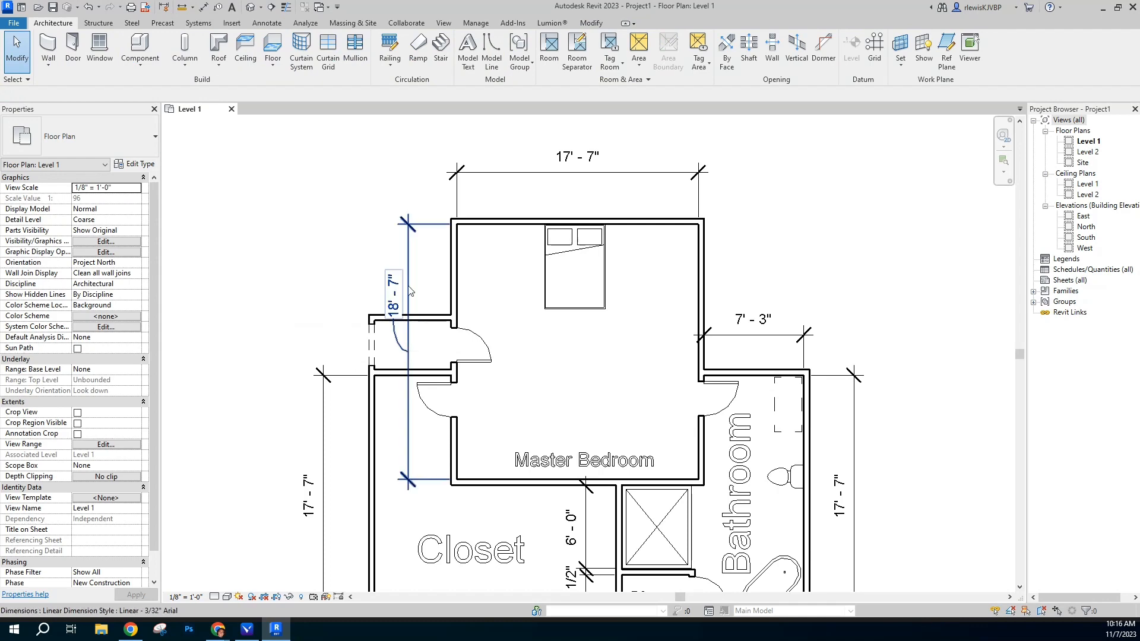
pyautogui.scroll(2, 401, 167)
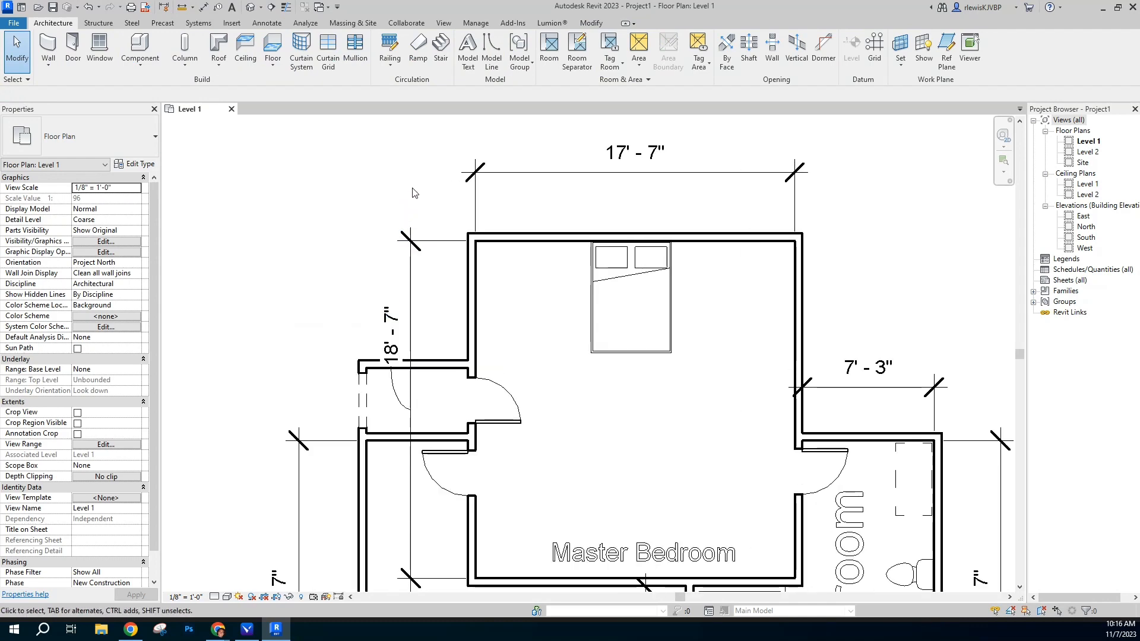
pyautogui.scroll(-1, 354, 241)
pyautogui.scroll(-5, 353, 242)
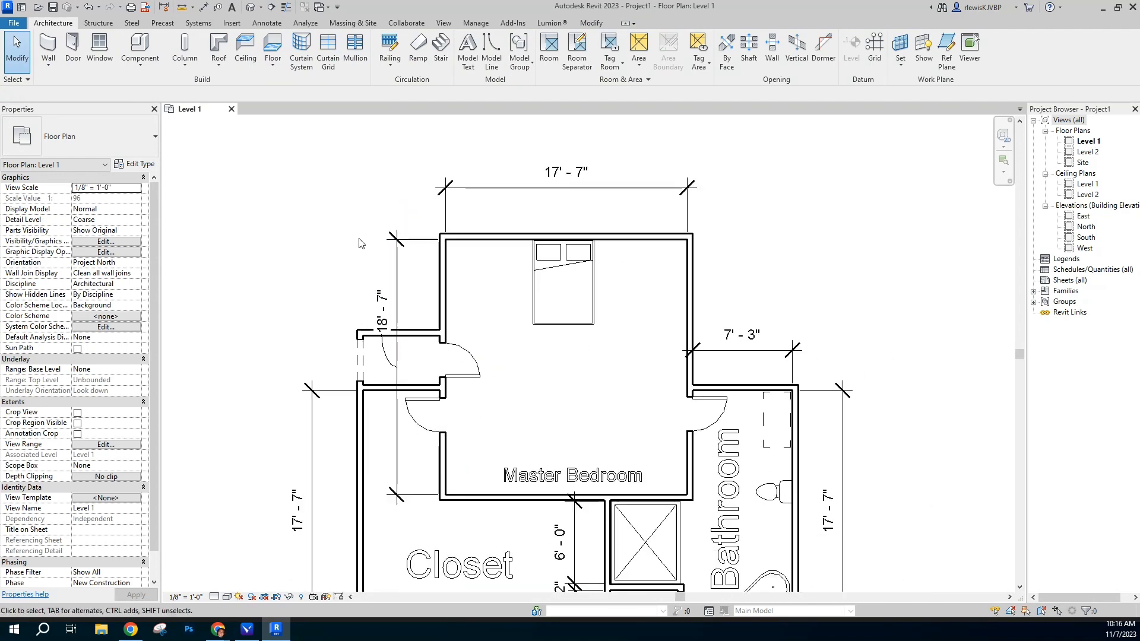
pyautogui.scroll(3, 350, 241)
pyautogui.scroll(1, 352, 242)
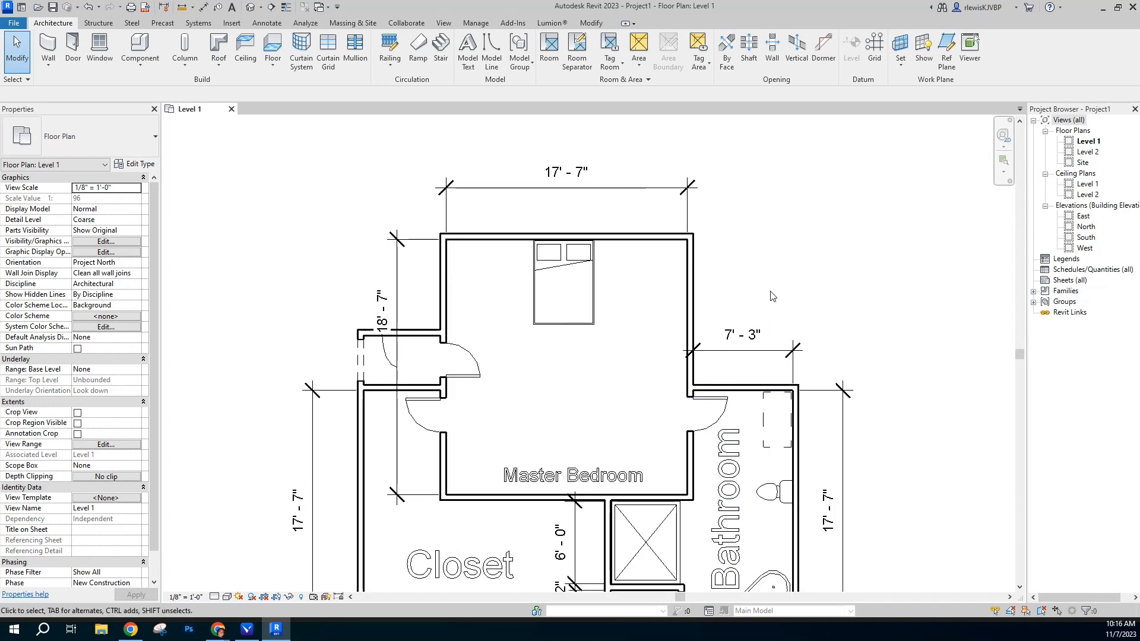
pyautogui.scroll(-7, 517, 331)
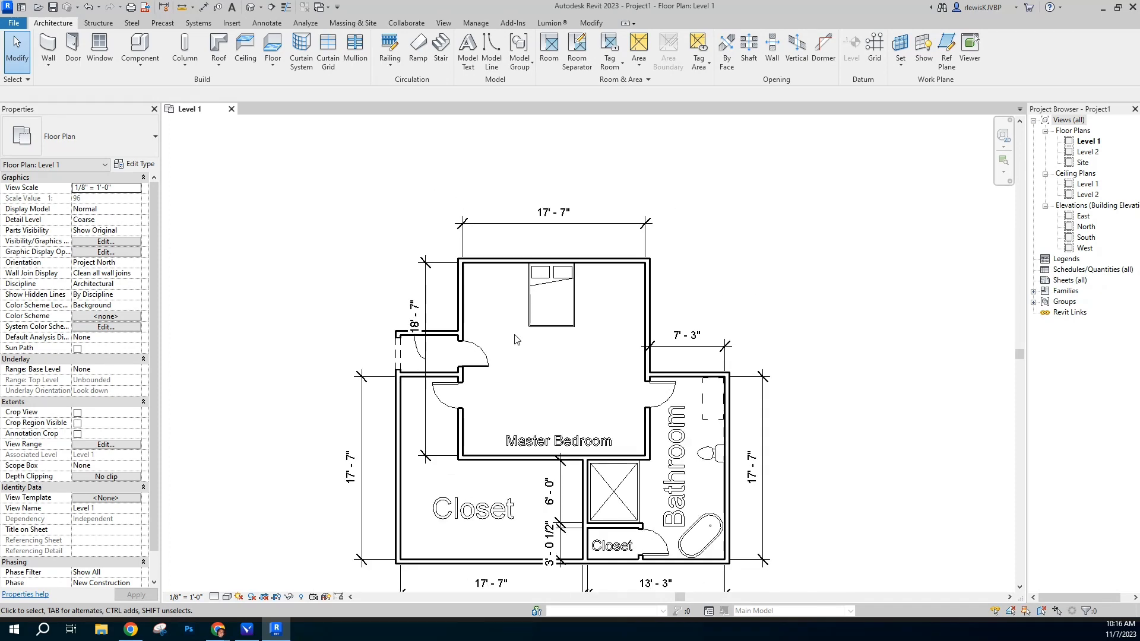
pyautogui.scroll(6, 530, 390)
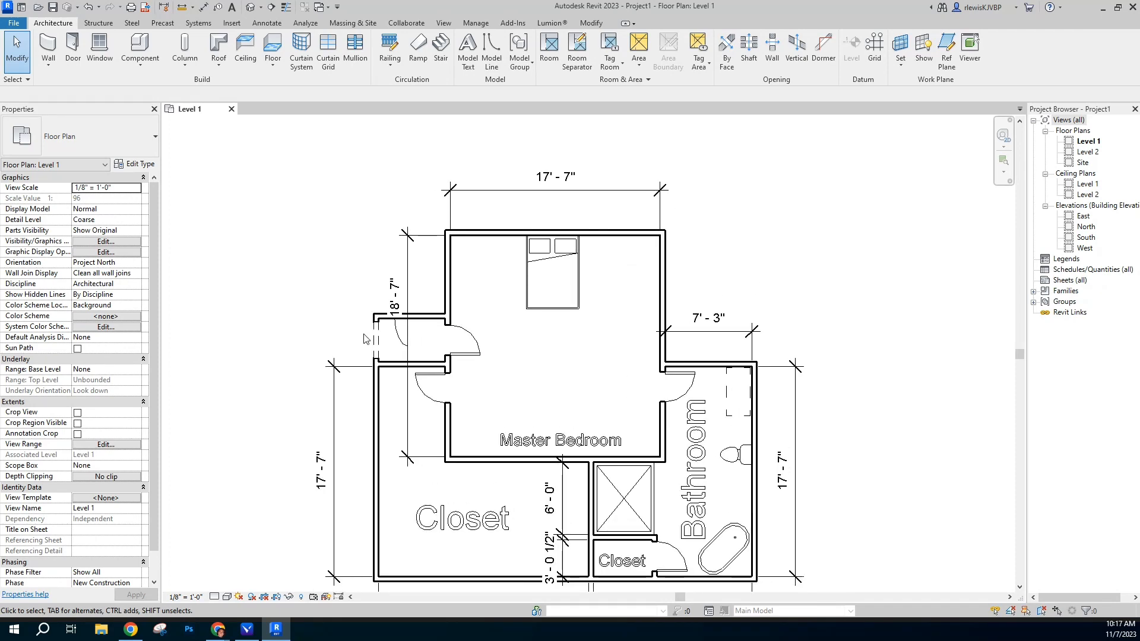
pyautogui.scroll(2, 395, 320)
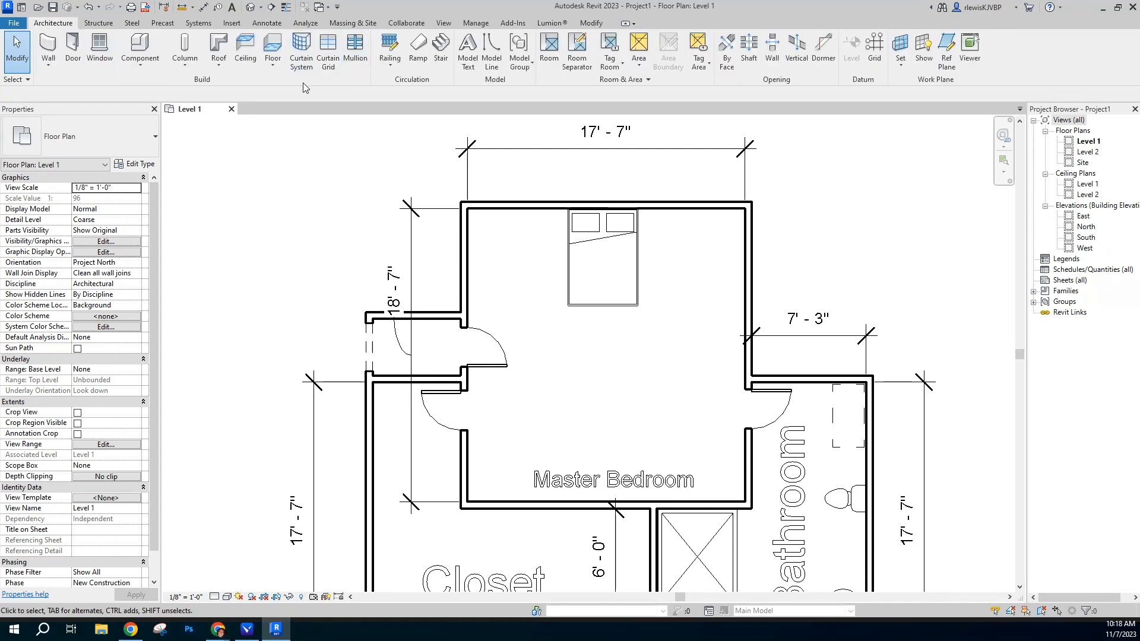
# Step: Add the model text "Entry" inside the small entry space beside the master bedroom door
pyautogui.click(468, 53)
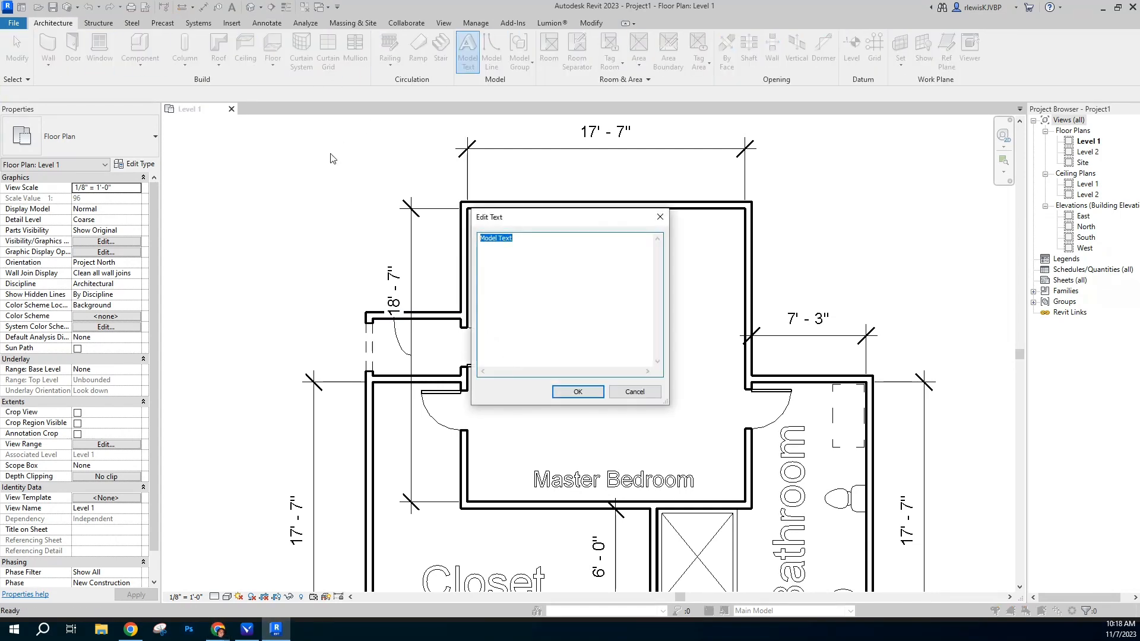
pyautogui.write('Entry')
pyautogui.press('Return')
pyautogui.click(577, 392)
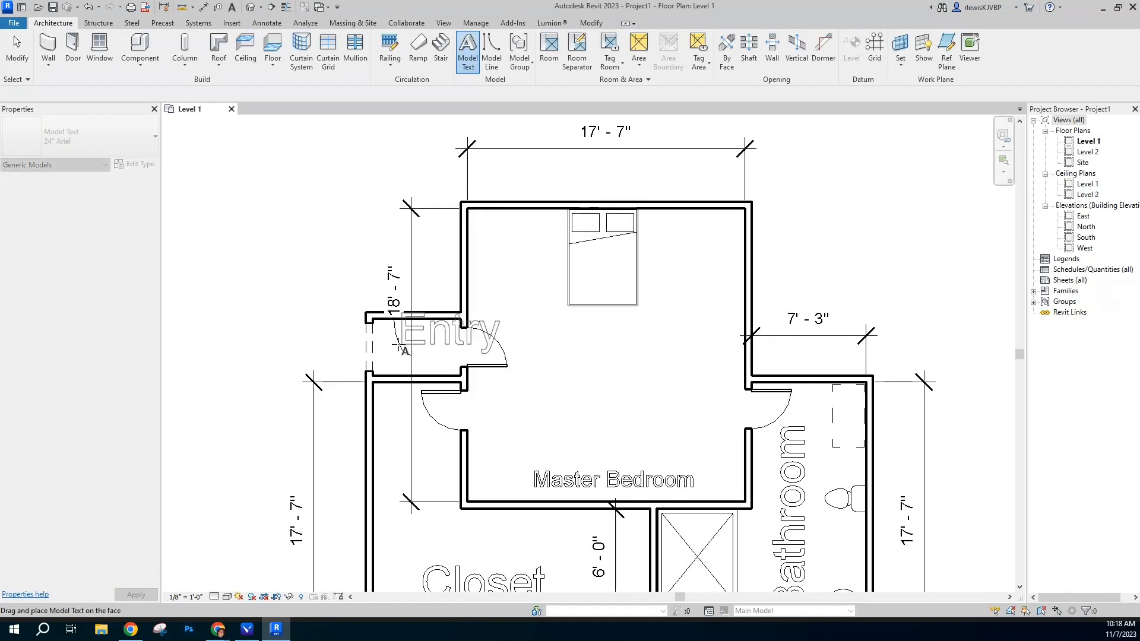
pyautogui.click(382, 358)
# Step: Place the "Entry" model text in the entry and change its type to 12" Arial
pyautogui.click(73, 152)
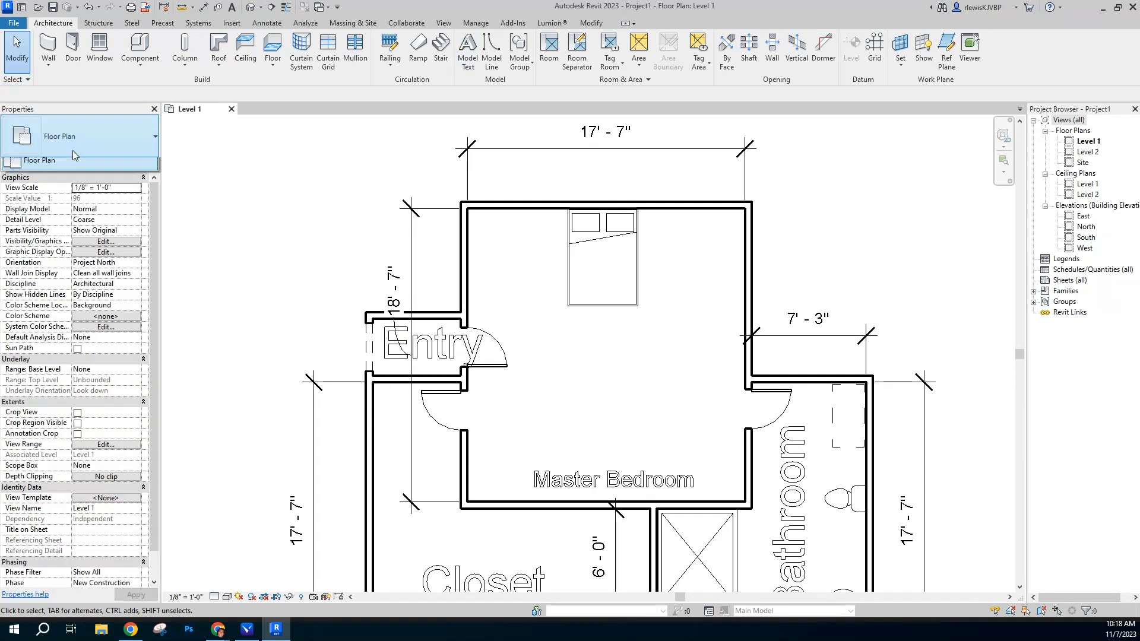
pyautogui.click(18, 70)
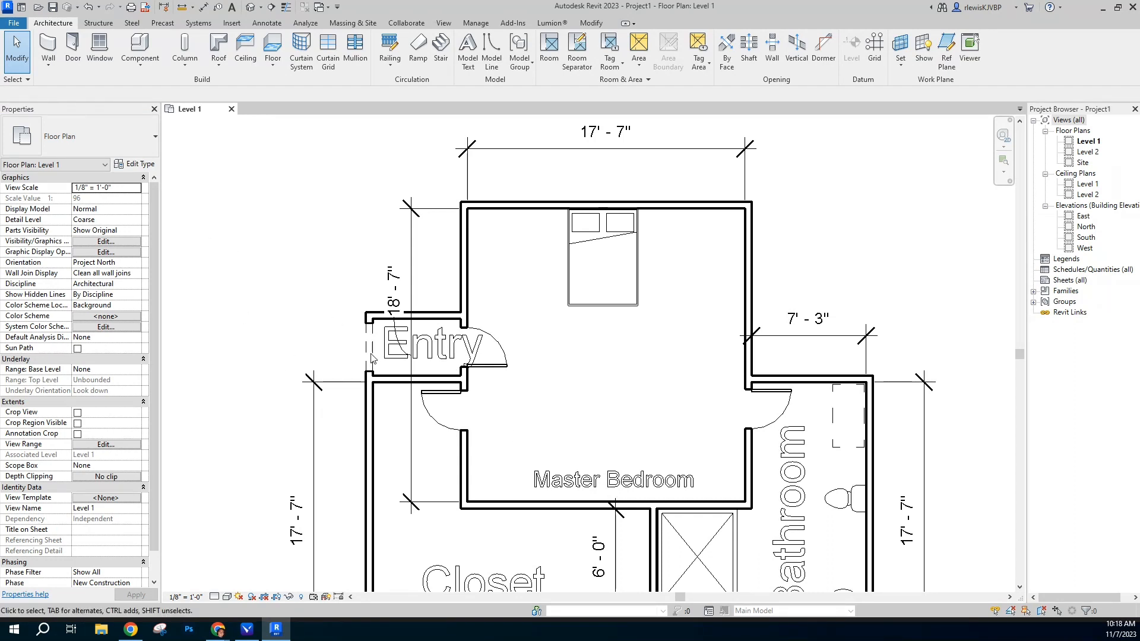
pyautogui.click(431, 345)
pyautogui.click(114, 141)
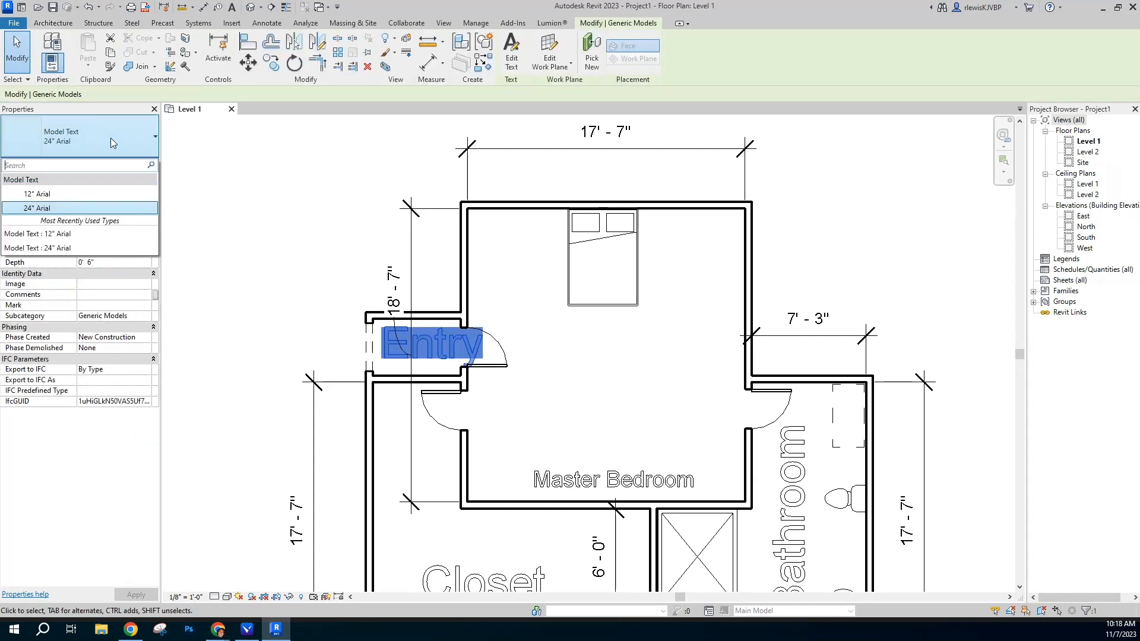
pyautogui.click(35, 196)
pyautogui.click(364, 333)
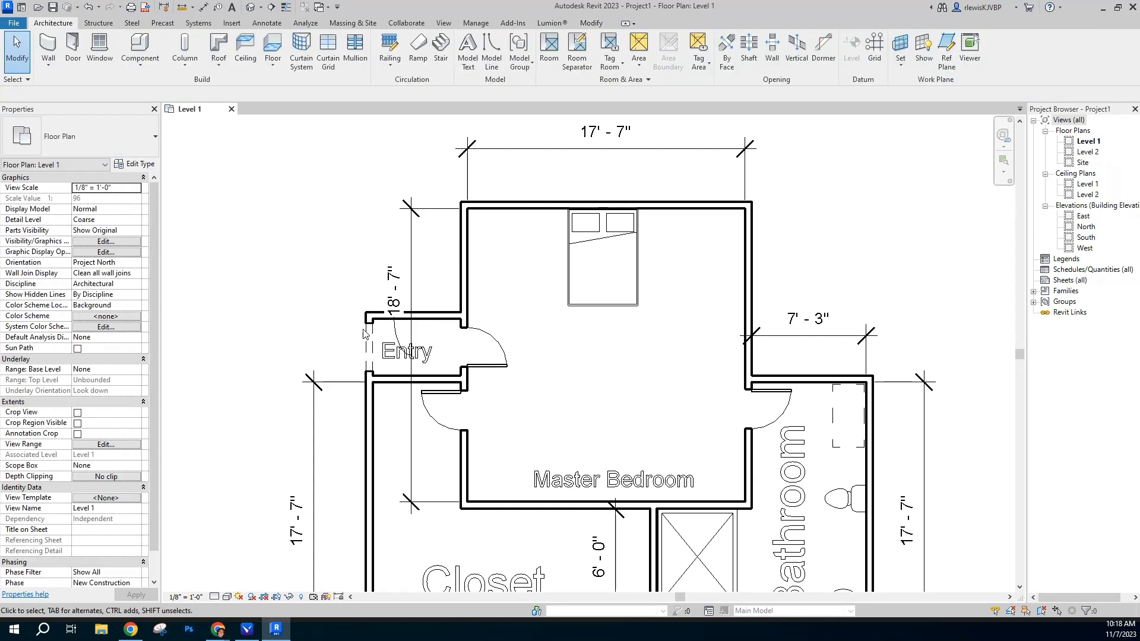
# Step: Shift the "Entry" label slightly so that it sits centred between the entry's walls
pyautogui.click(393, 355)
pyautogui.moveTo(393, 355)
pyautogui.mouseDown()
pyautogui.moveTo(441, 352)
pyautogui.moveTo(410, 358)
pyautogui.mouseUp()
pyautogui.click(299, 368)
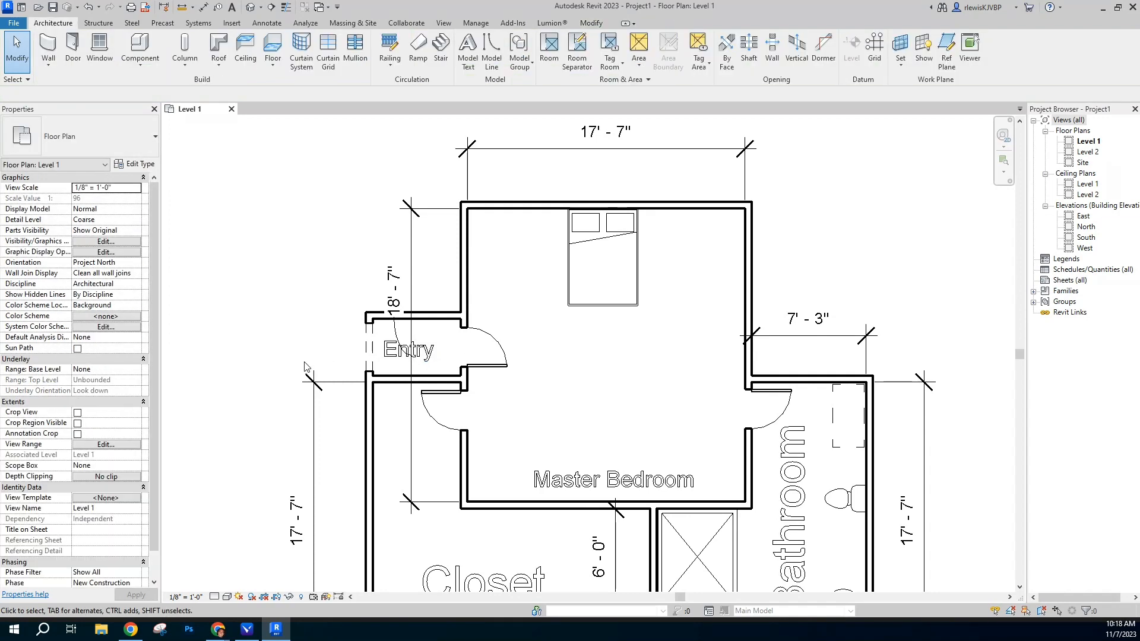
pyautogui.click(393, 363)
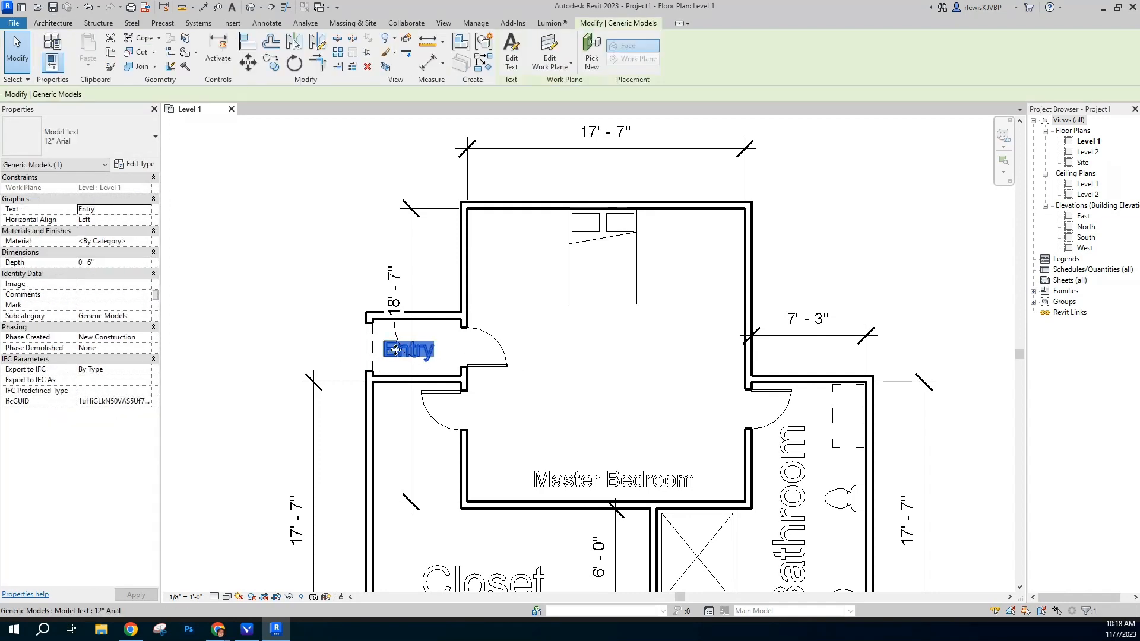
pyautogui.moveTo(395, 355)
pyautogui.mouseDown()
pyautogui.moveTo(409, 340)
pyautogui.moveTo(399, 355)
pyautogui.mouseUp()
pyautogui.click(277, 378)
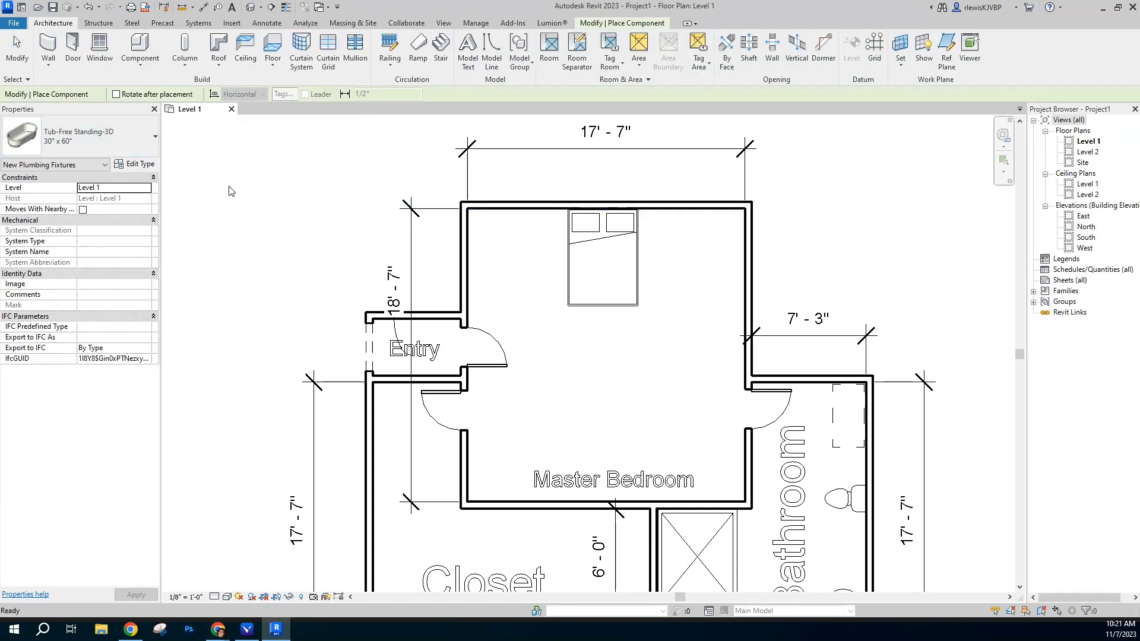
# Step: Load the Shelving family from the Furniture library's Storage folder for component placement
pyautogui.press('Escape')
pyautogui.press('Escape')
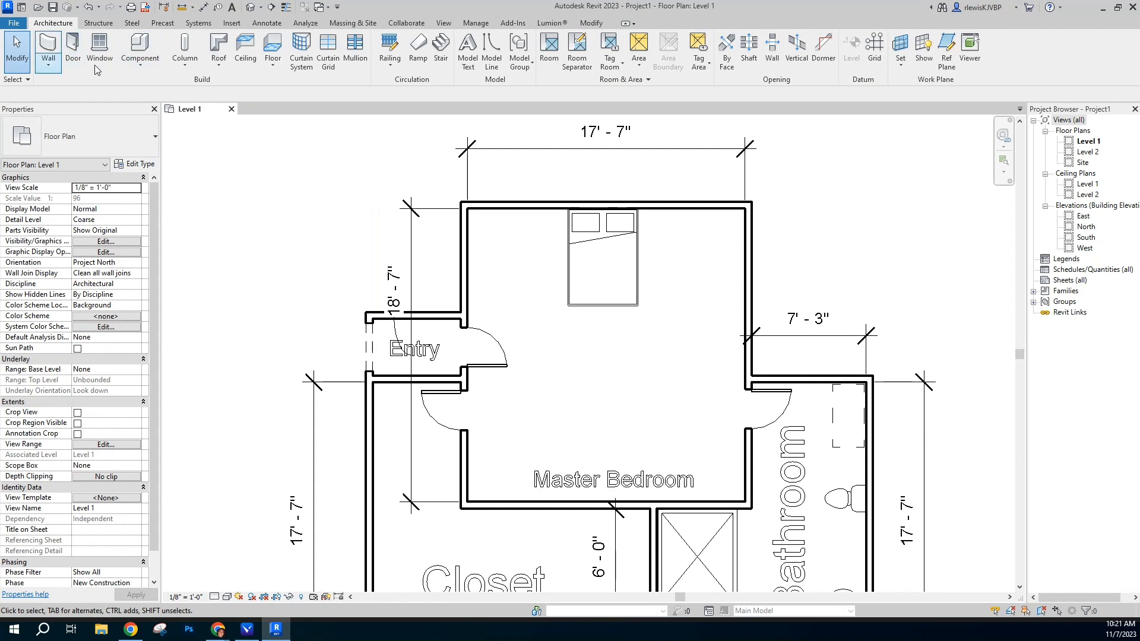
pyautogui.click(140, 67)
pyautogui.click(162, 76)
pyautogui.click(511, 57)
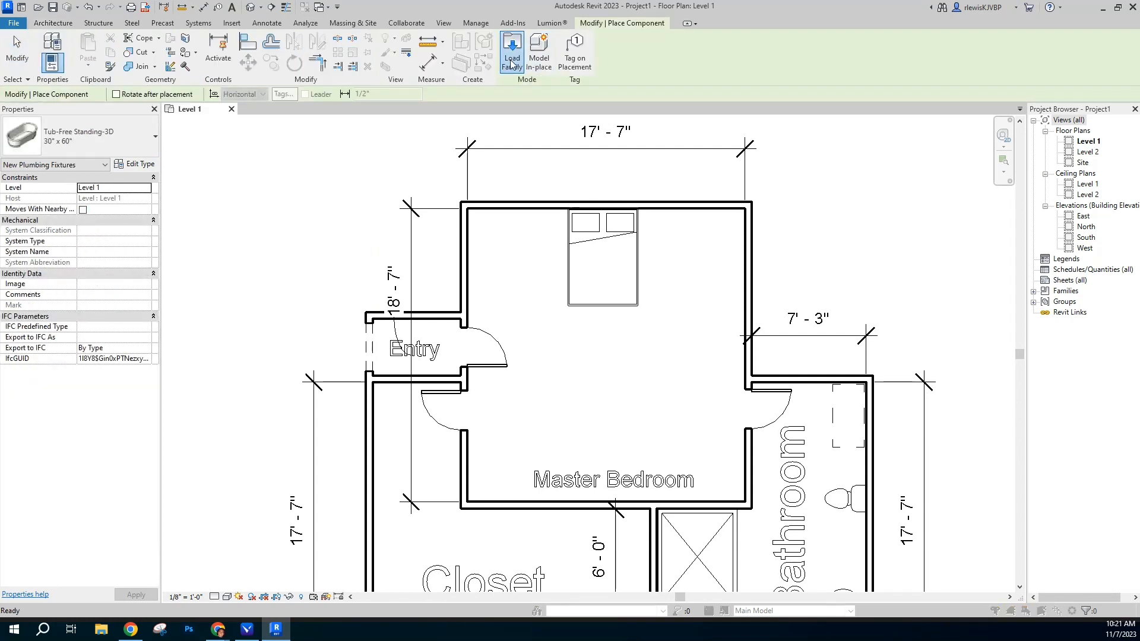
pyautogui.click(701, 147)
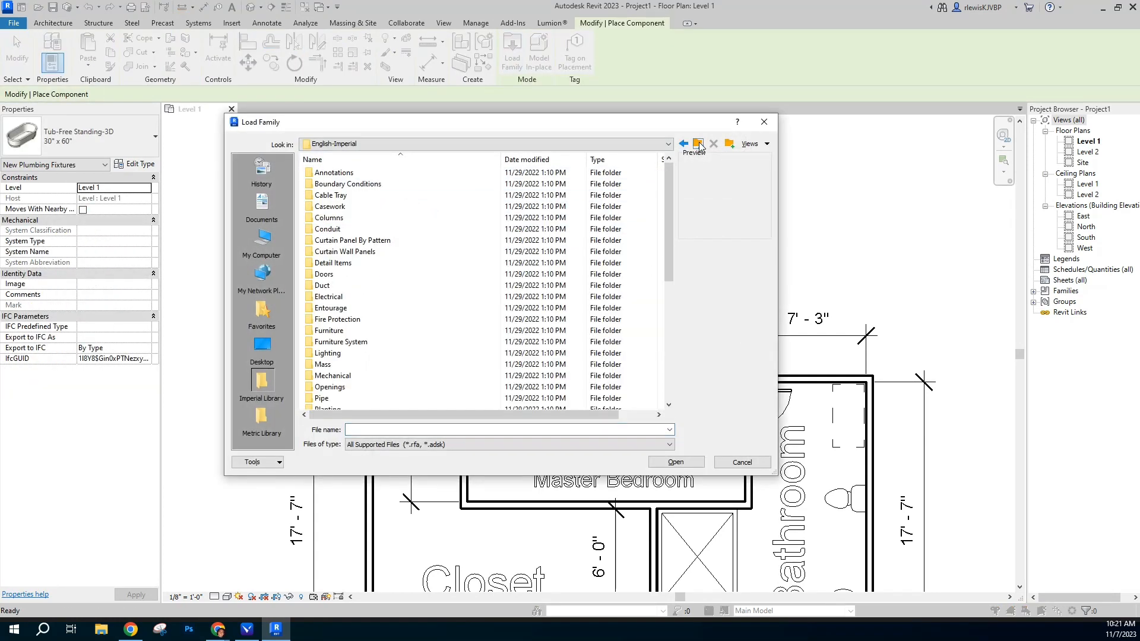
pyautogui.doubleClick(390, 330)
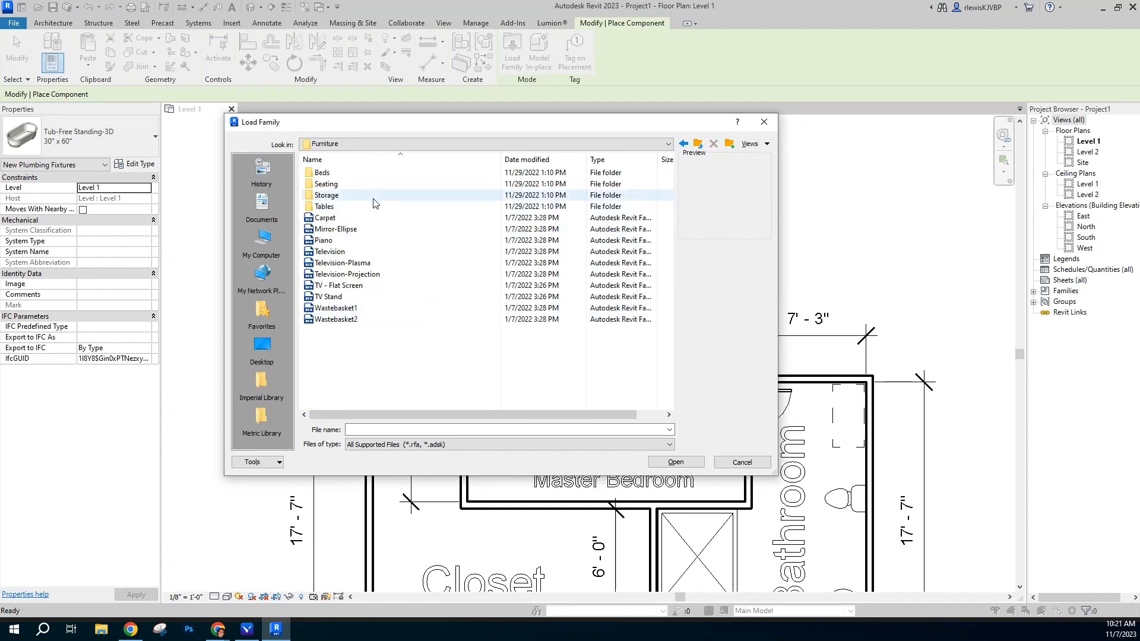
pyautogui.doubleClick(375, 199)
pyautogui.click(365, 330)
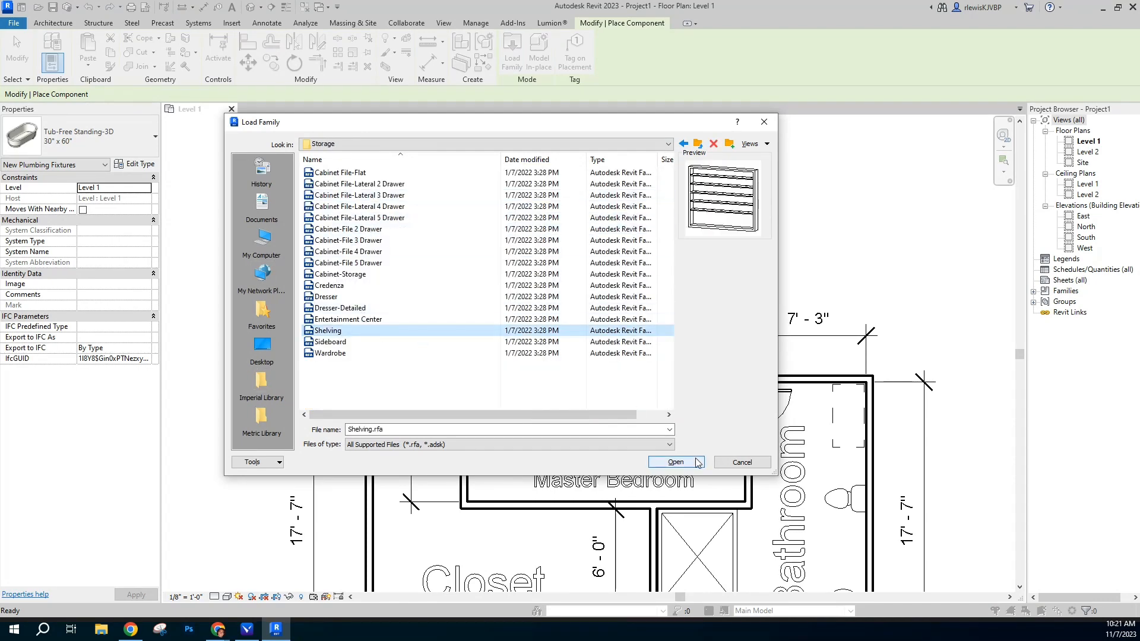
pyautogui.click(676, 462)
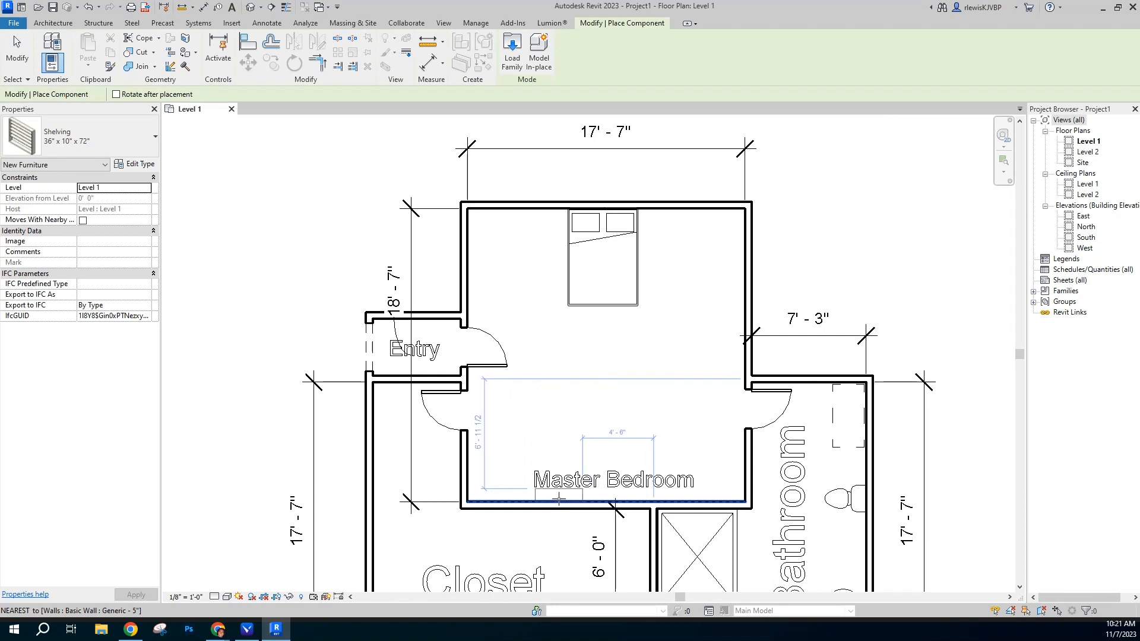
# Step: Place two 36" x 10" x 72" Shelving units side by side with a gap against the master bedroom's bottom wall
pyautogui.click(559, 499)
pyautogui.click(657, 493)
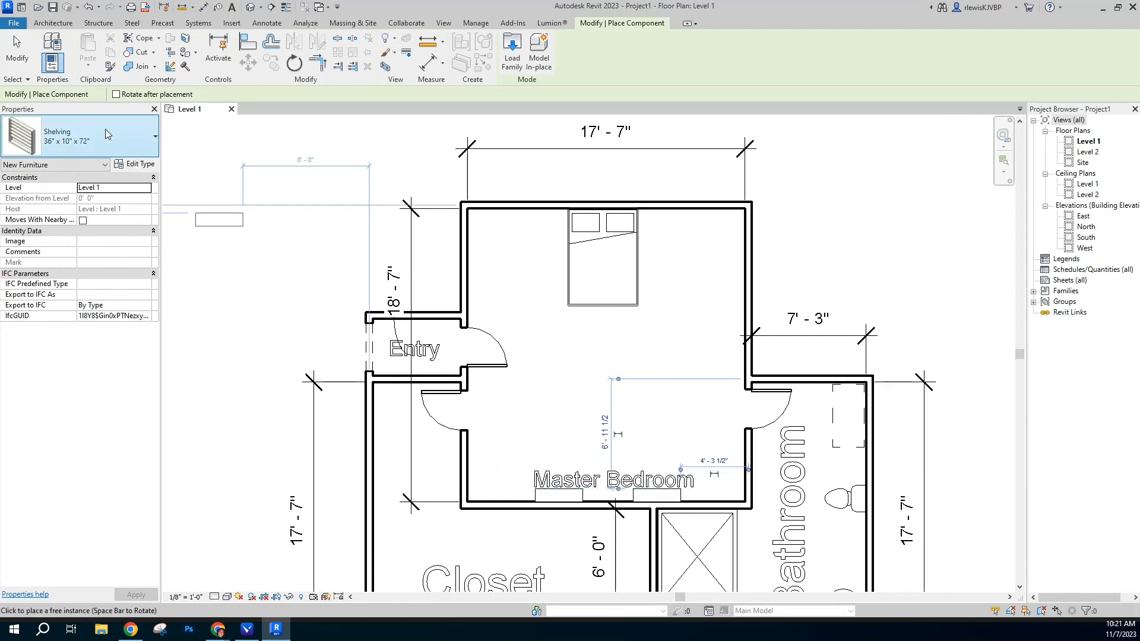
pyautogui.click(17, 57)
pyautogui.click(643, 497)
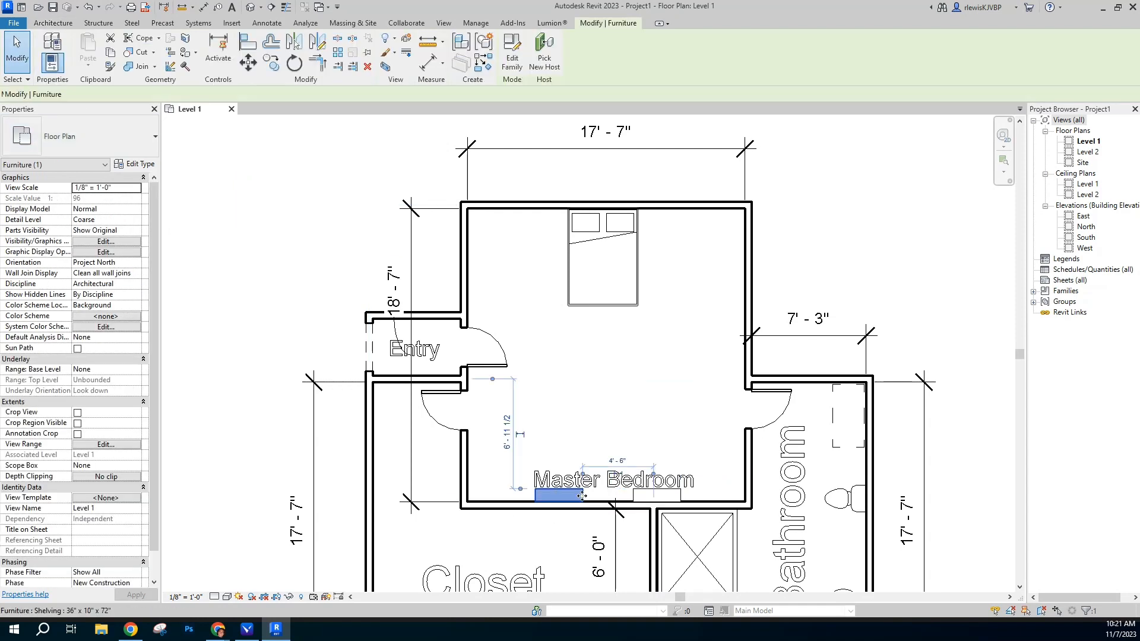
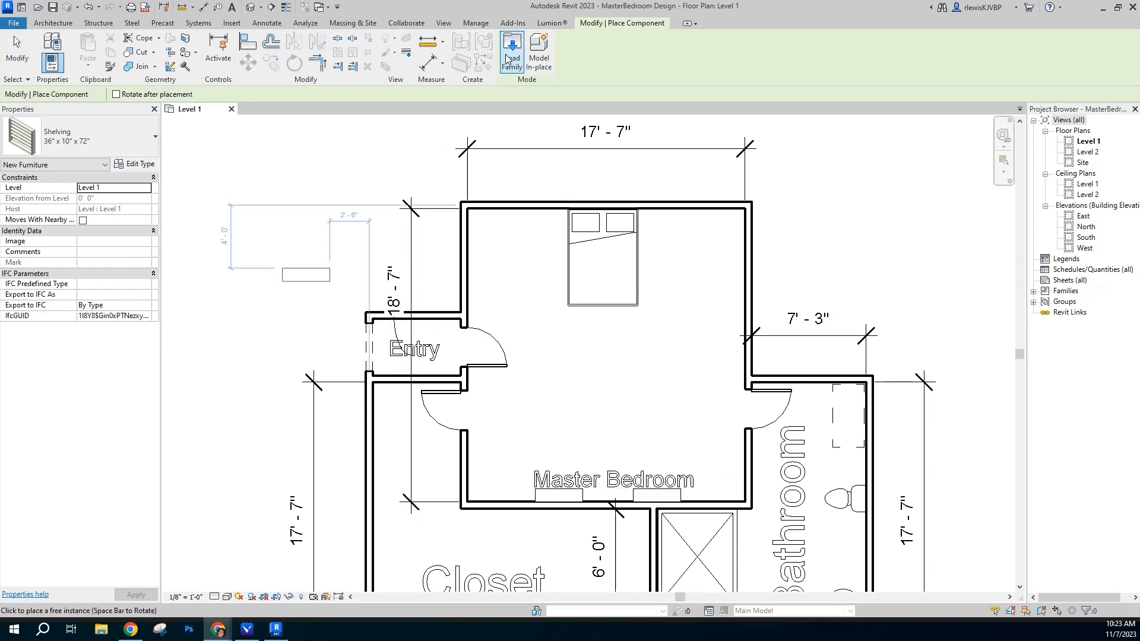
# Step: Load the Sofa-Corbu family from the Furniture library's Seating folder for component placement
pyautogui.click(512, 53)
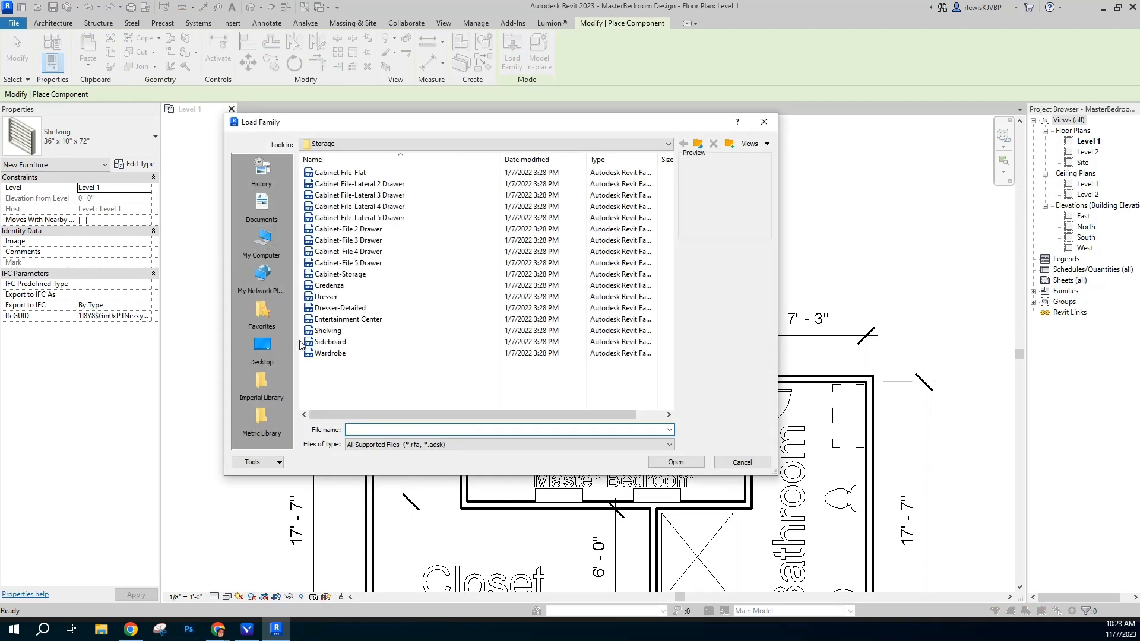
pyautogui.click(699, 144)
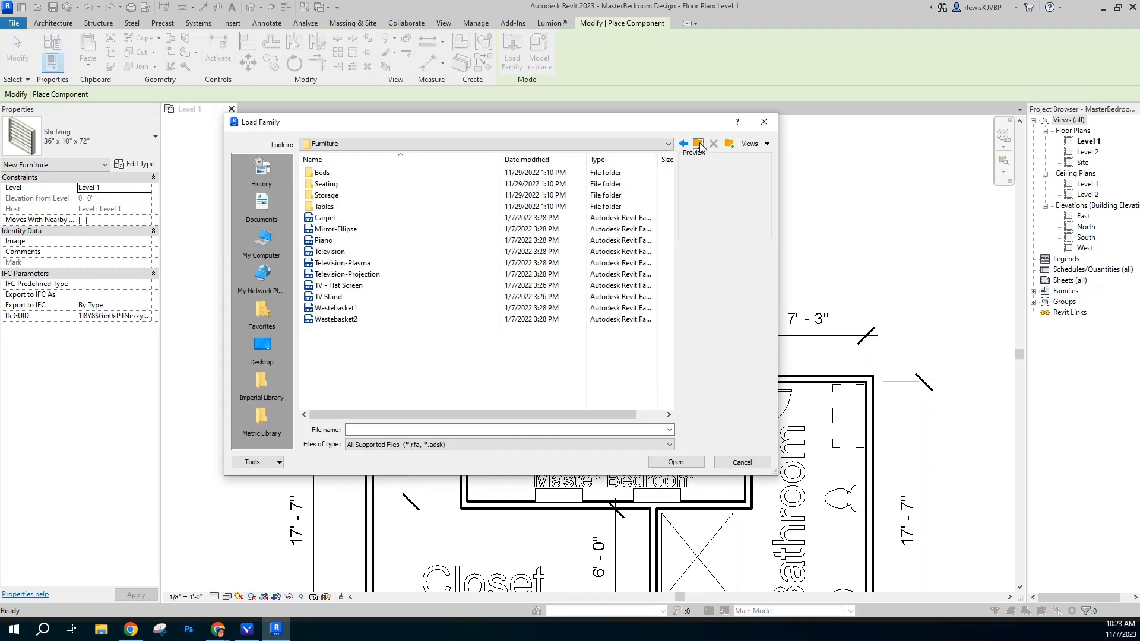
pyautogui.click(699, 145)
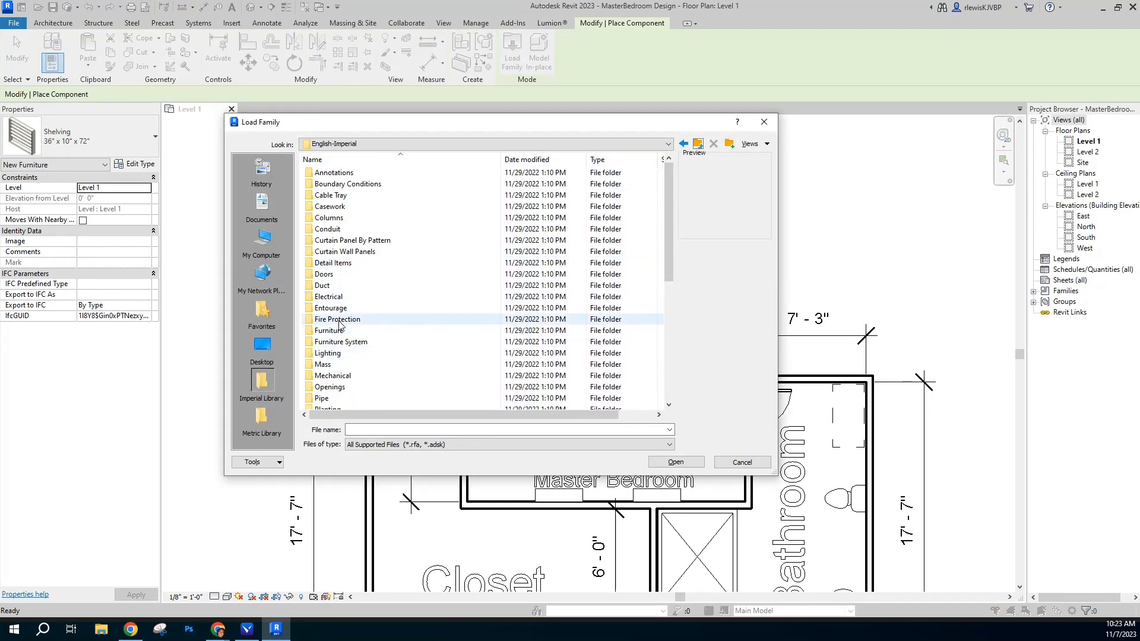
pyautogui.doubleClick(333, 331)
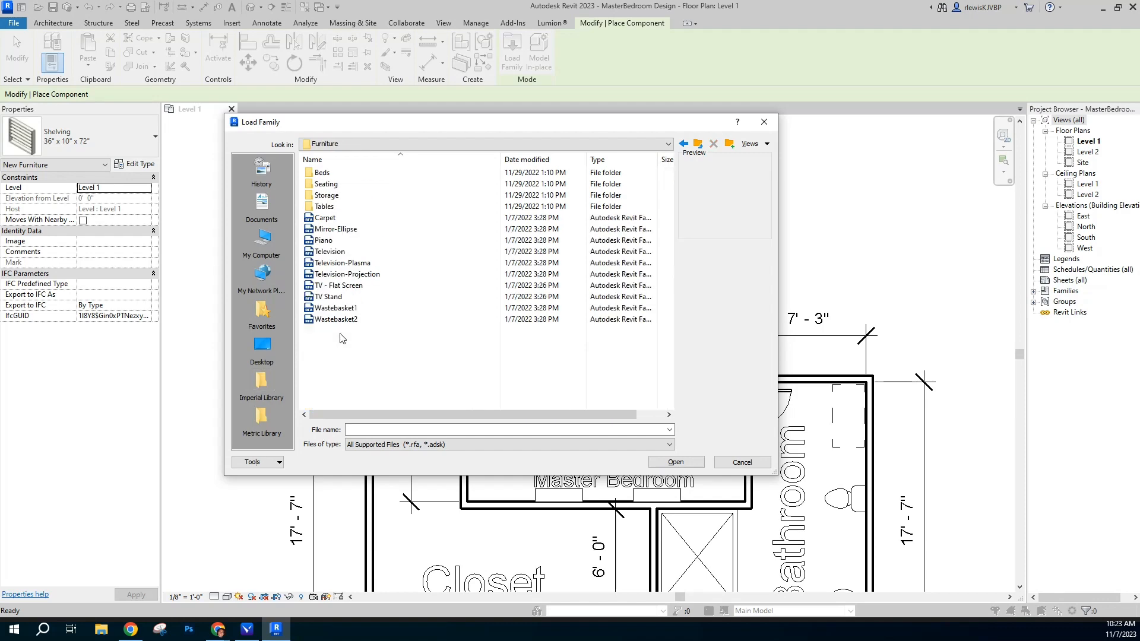
pyautogui.doubleClick(326, 184)
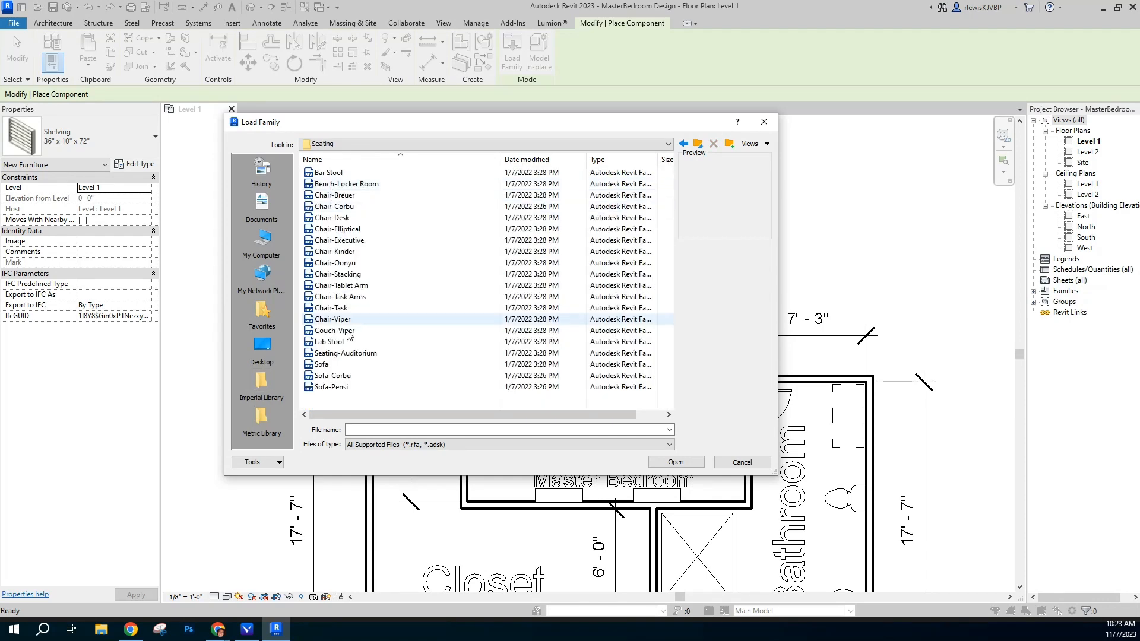
pyautogui.click(342, 387)
pyautogui.press('Up')
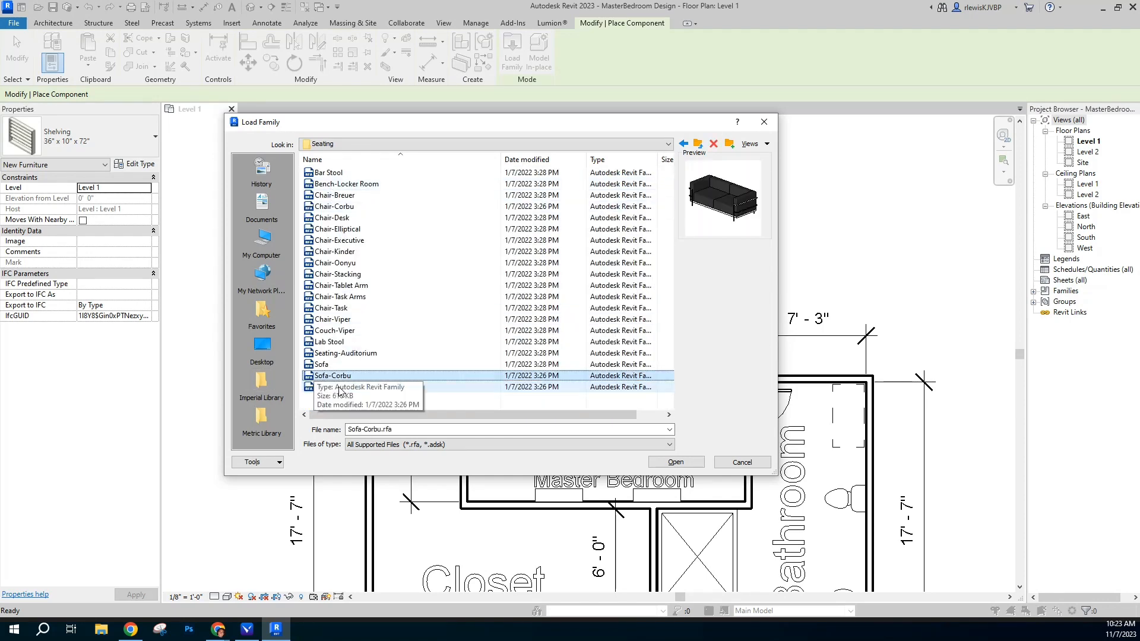
pyautogui.press('Up')
pyautogui.press('Down')
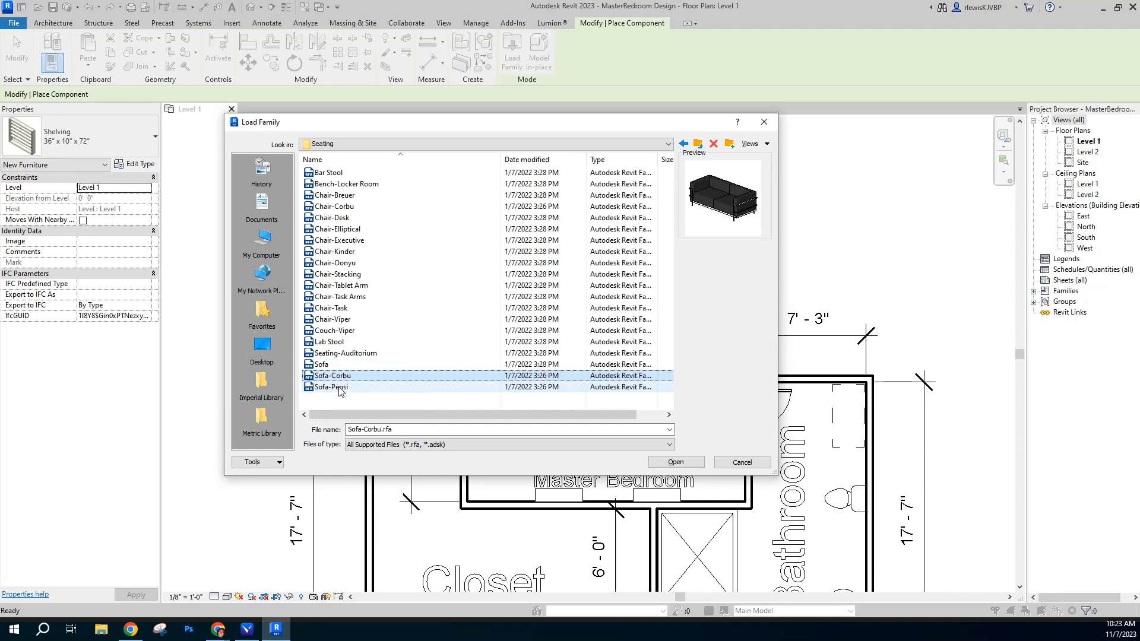
pyautogui.press('Return')
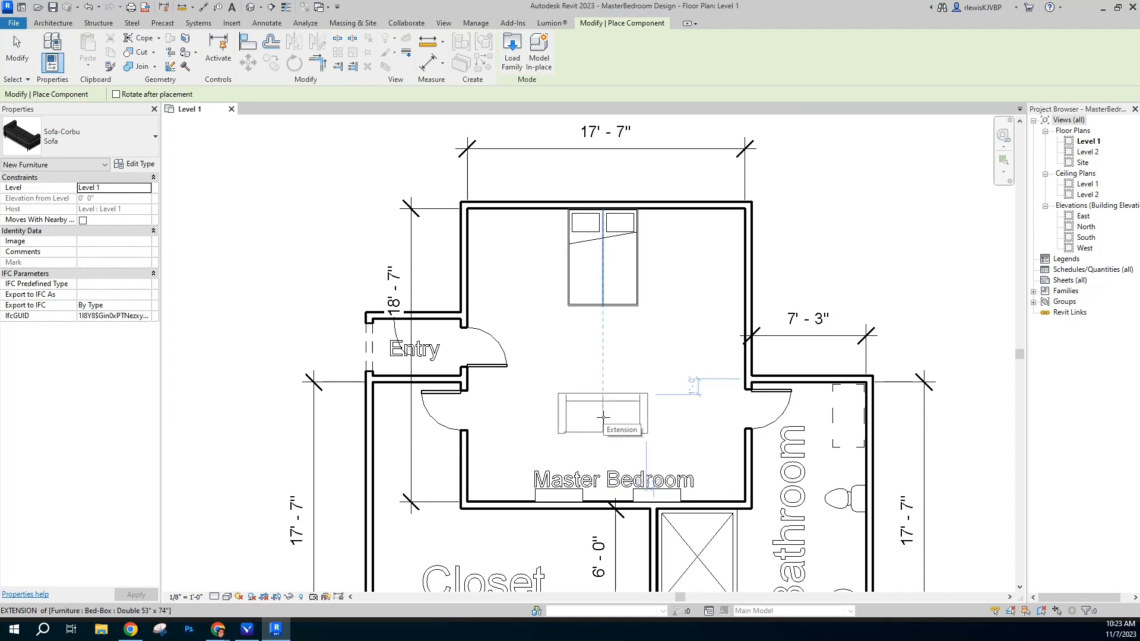
# Step: Place one Sofa-Corbu in the master bedroom, aligned with the bed's centreline between the bed and the room label
pyautogui.click(603, 418)
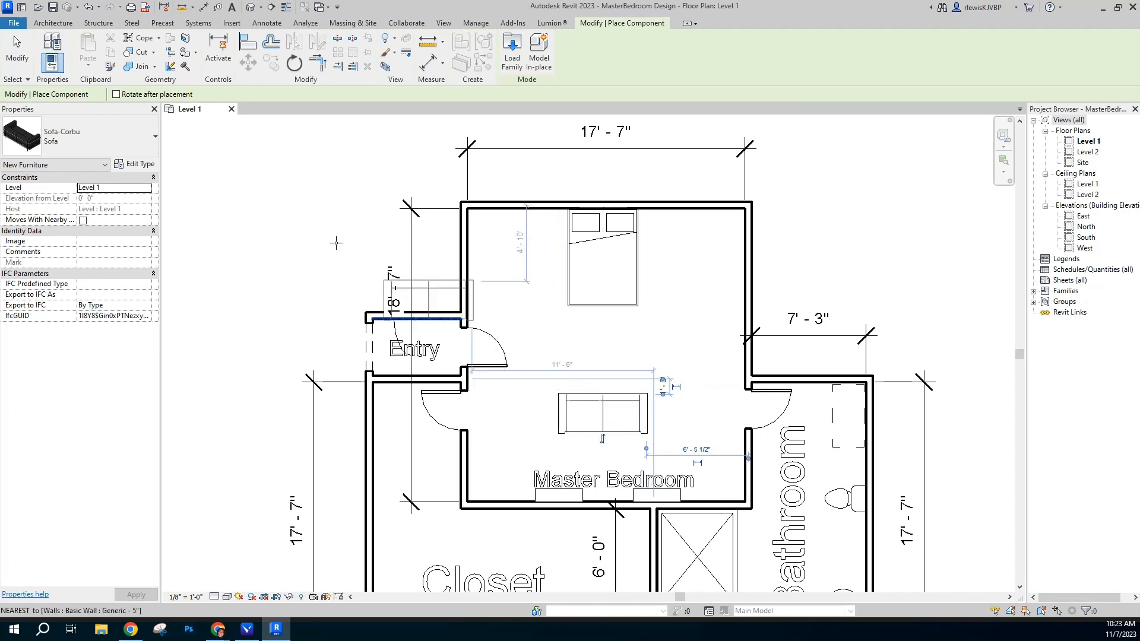
pyautogui.press('Escape')
pyautogui.press('Escape')
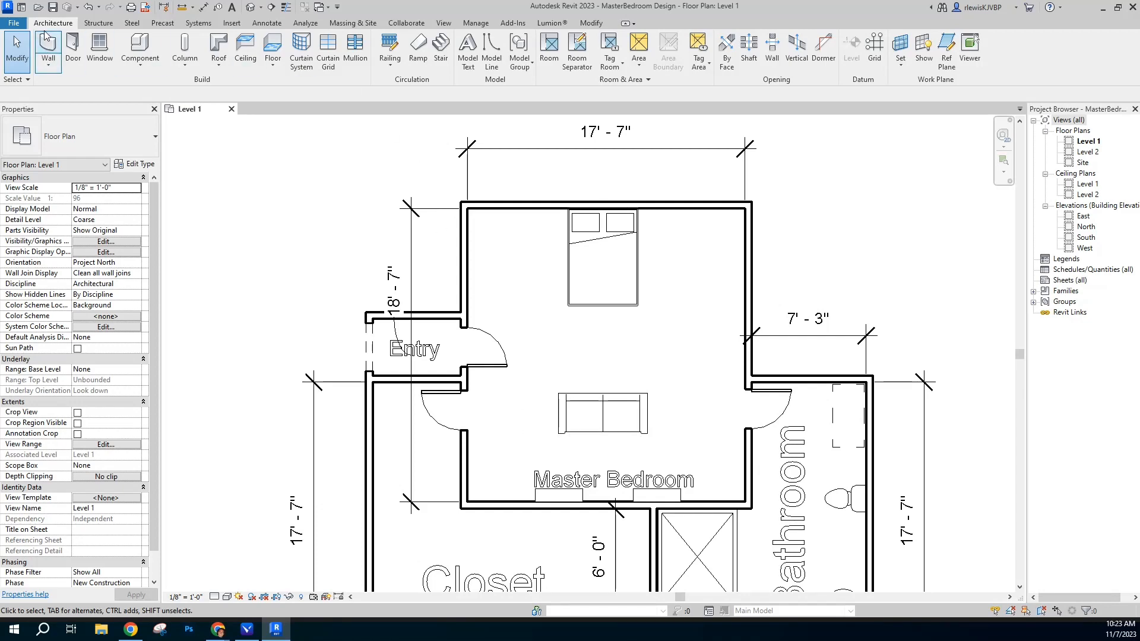
# Step: Place 28" x 46" Window-Double-Hung windows: two in the bedroom's top wall flanking the bed, two in its right wall 3' 0" from the adjoining walls
pyautogui.click(99, 48)
pyautogui.click(27, 139)
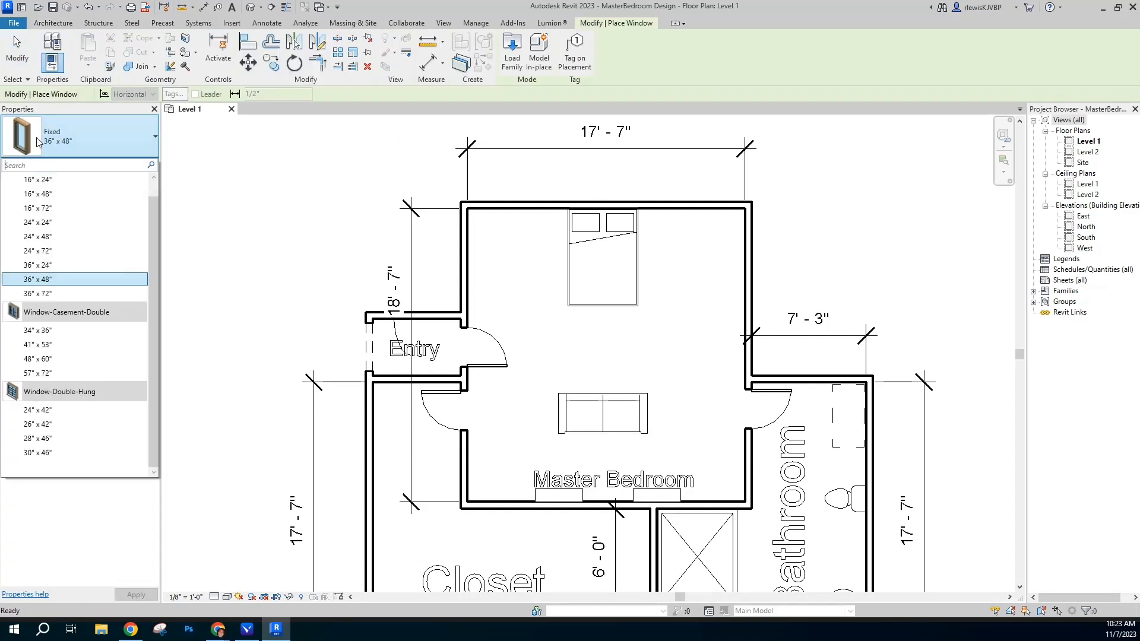
pyautogui.click(80, 443)
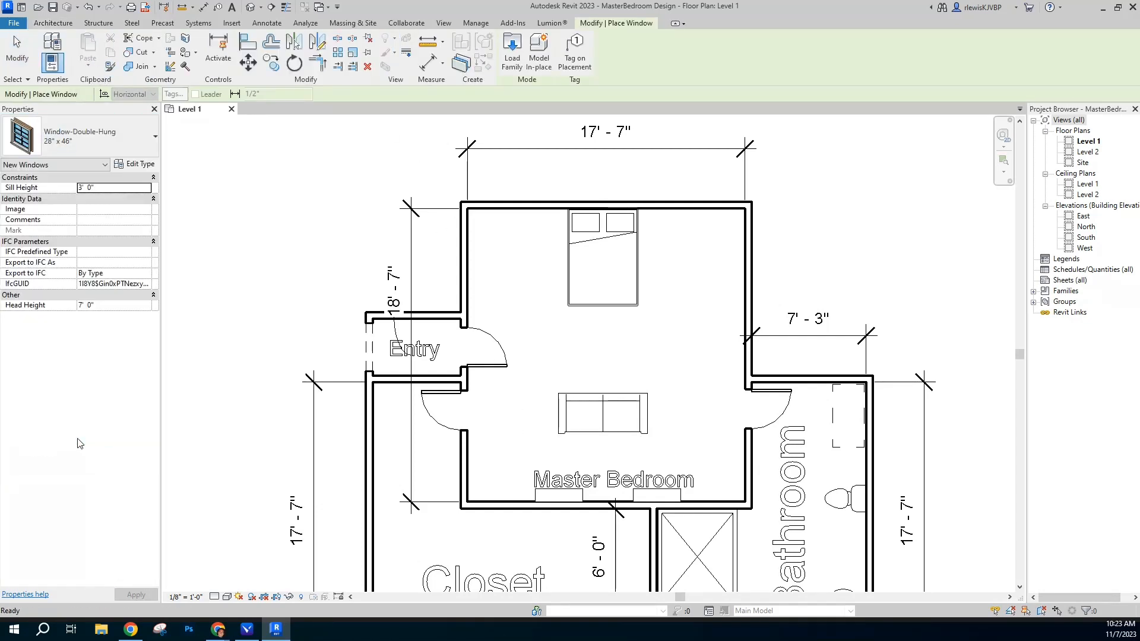
pyautogui.click(684, 201)
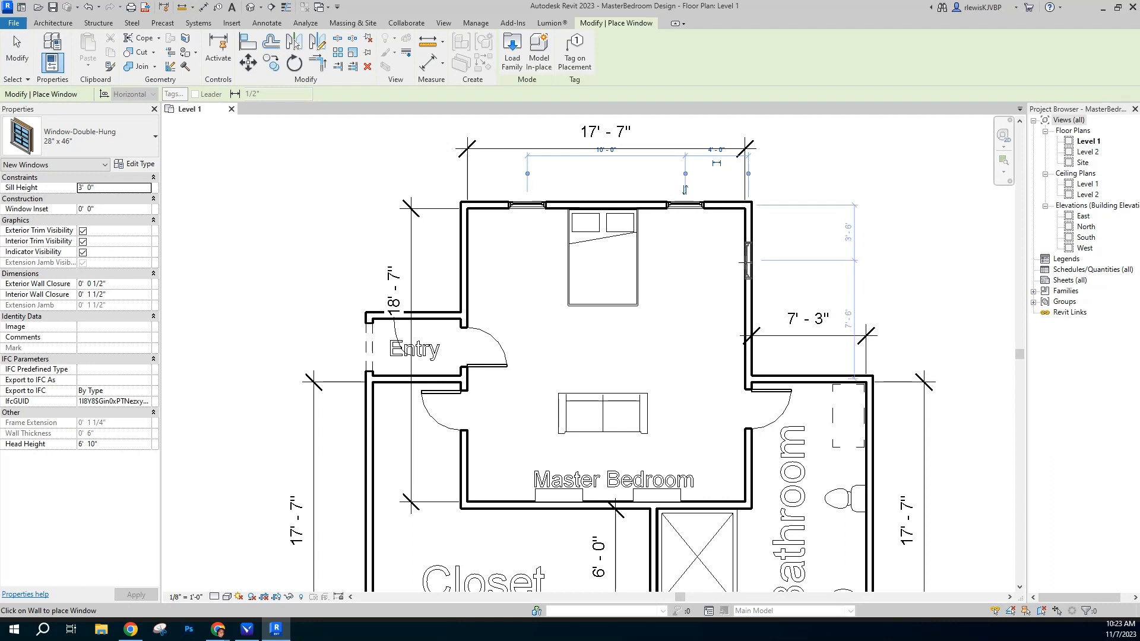
pyautogui.click(750, 252)
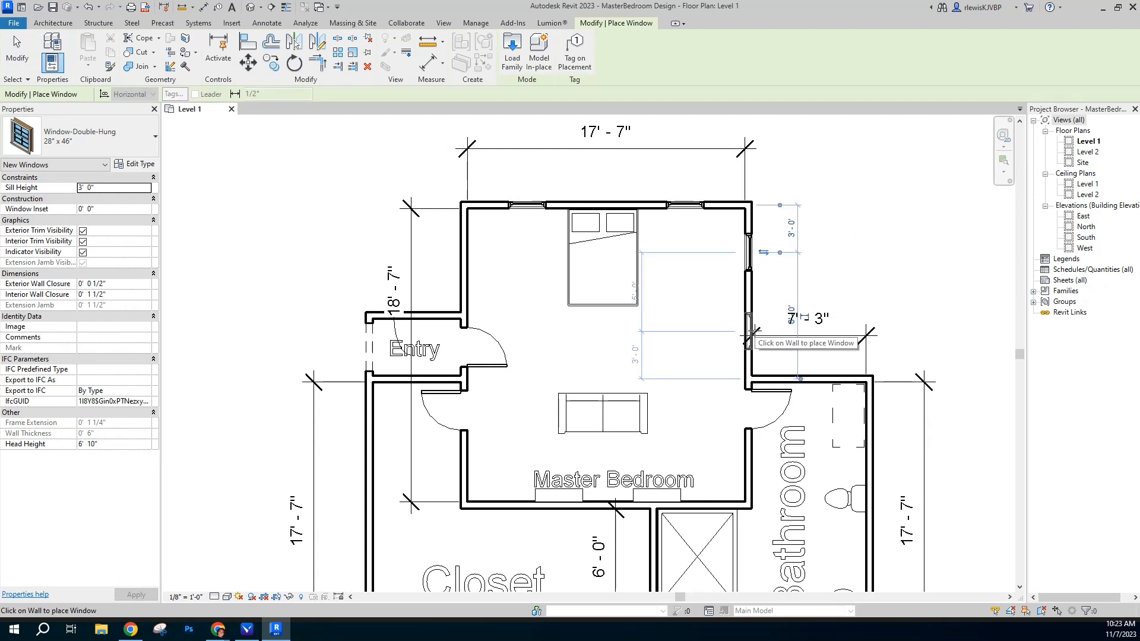
pyautogui.click(749, 331)
pyautogui.click(12, 58)
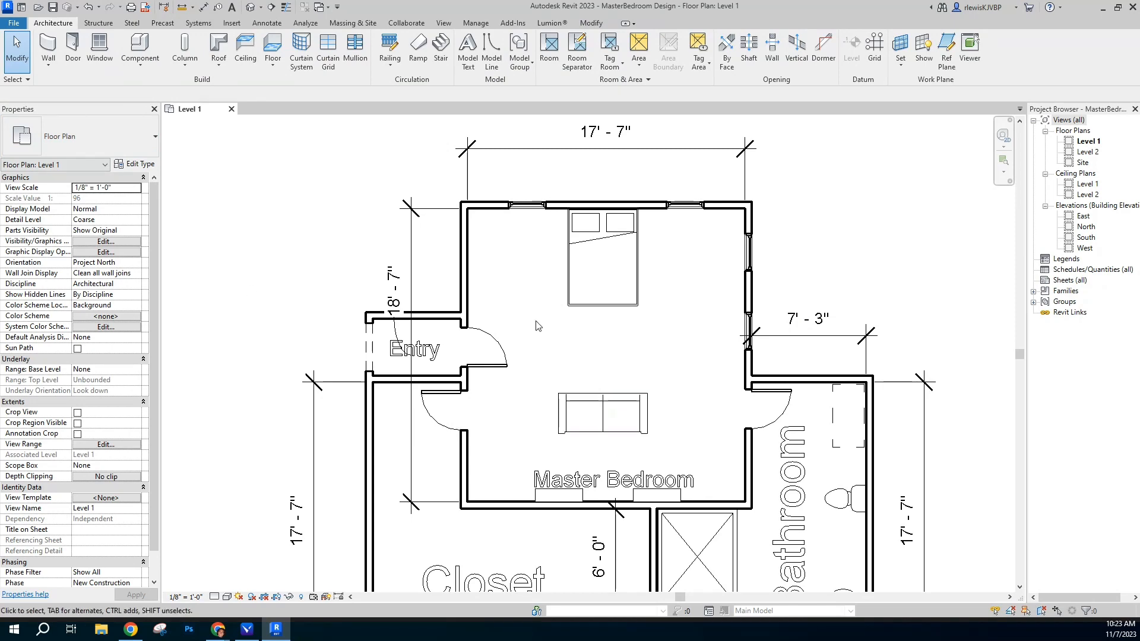
pyautogui.scroll(-2, 538, 297)
pyautogui.scroll(3, 583, 446)
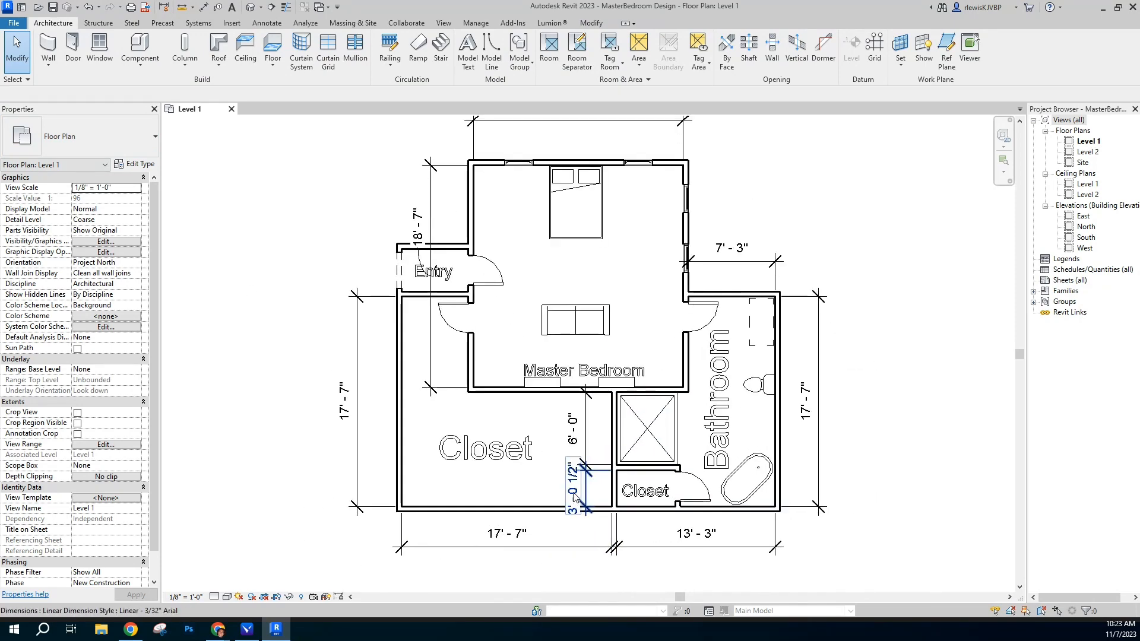
pyautogui.moveTo(585, 482); pyautogui.dragTo(571, 514, button='middle')
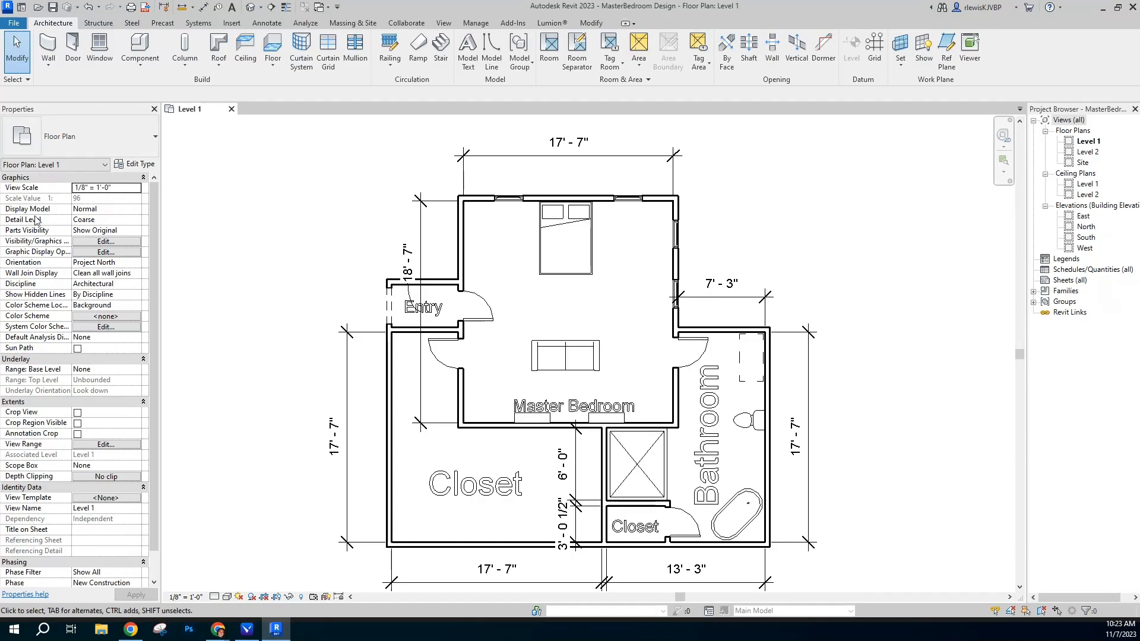